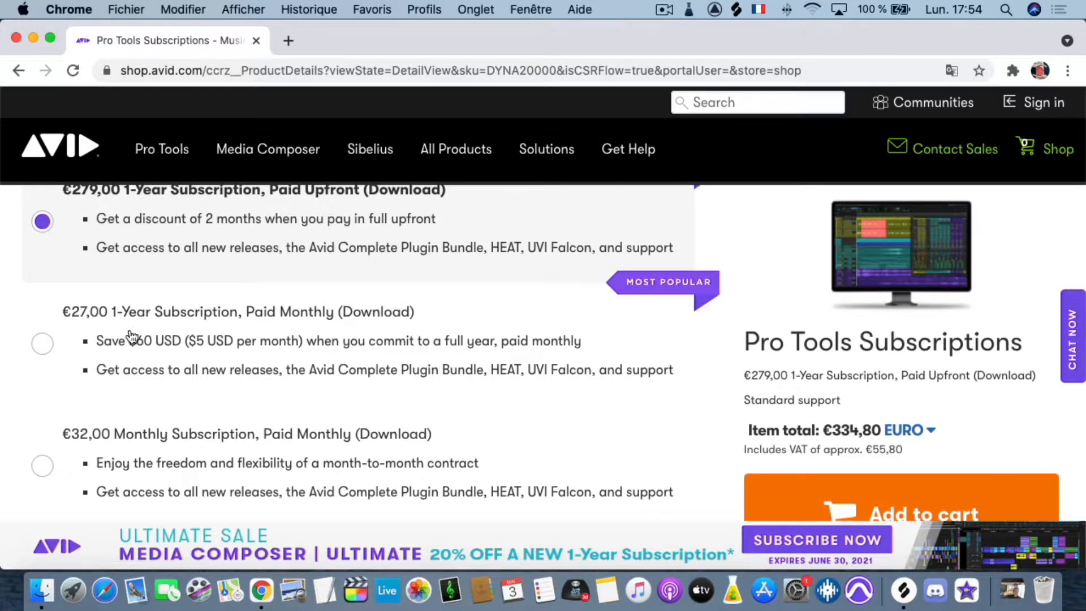
Compare the upfront and monthly one-year plans, leaving the €27,00 1-Year Subscription, Paid Monthly selected
scroll(159, 339, "up", 1)
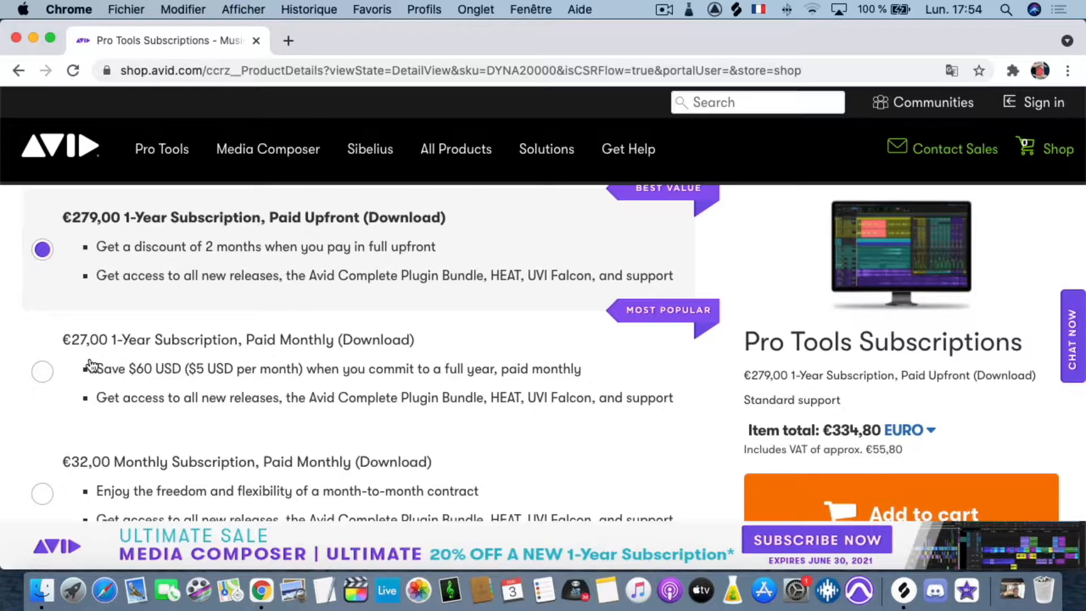
left_click(43, 371)
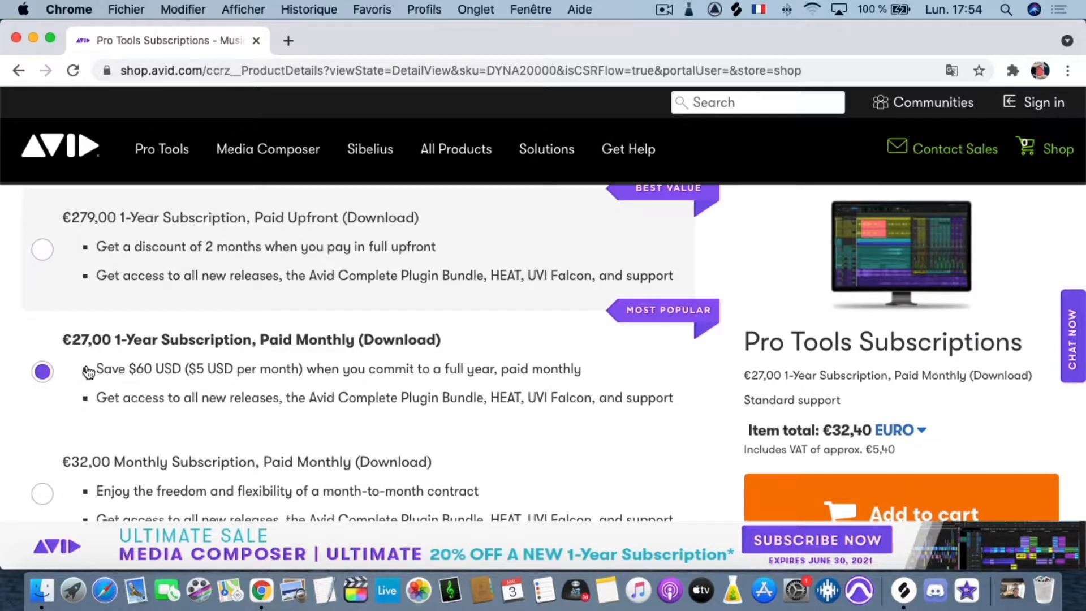
left_click(42, 249)
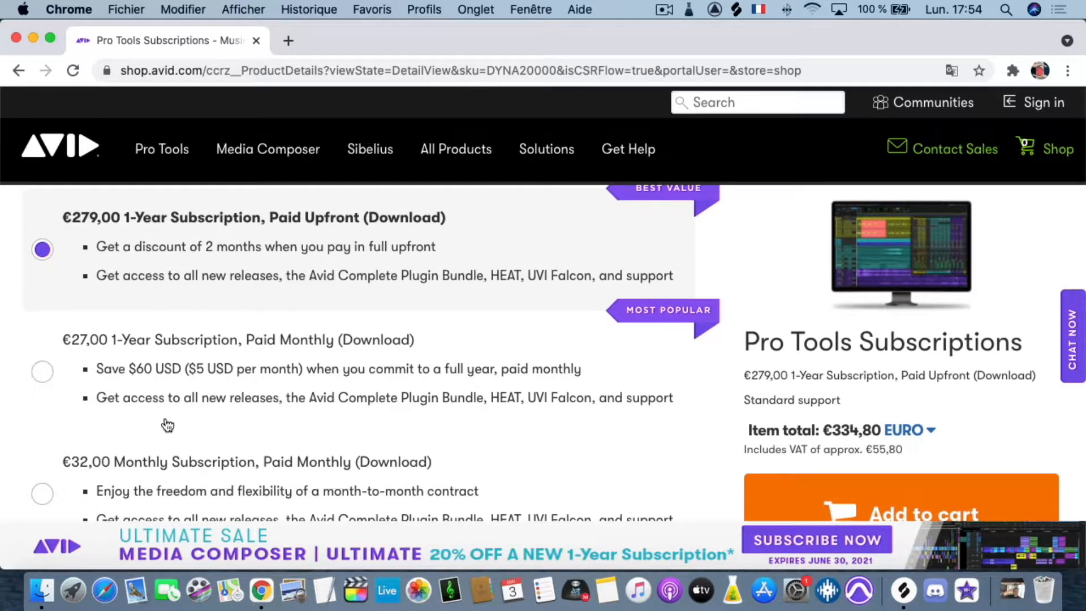
left_click(42, 371)
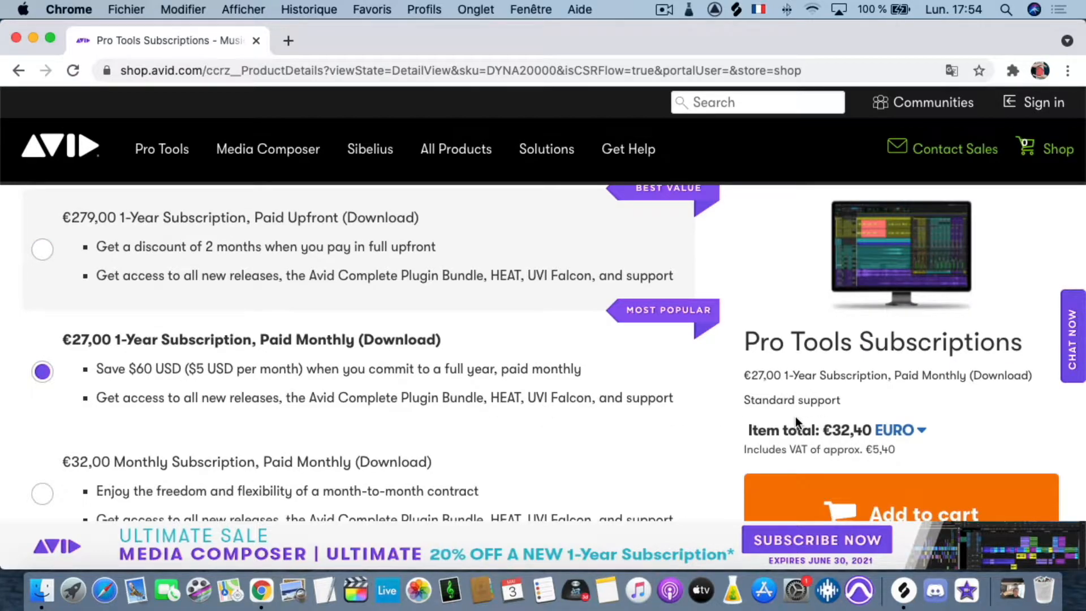
Select the €32,00 Monthly Subscription, Paid Monthly plan and review its terms
scroll(359, 453, "down", 1)
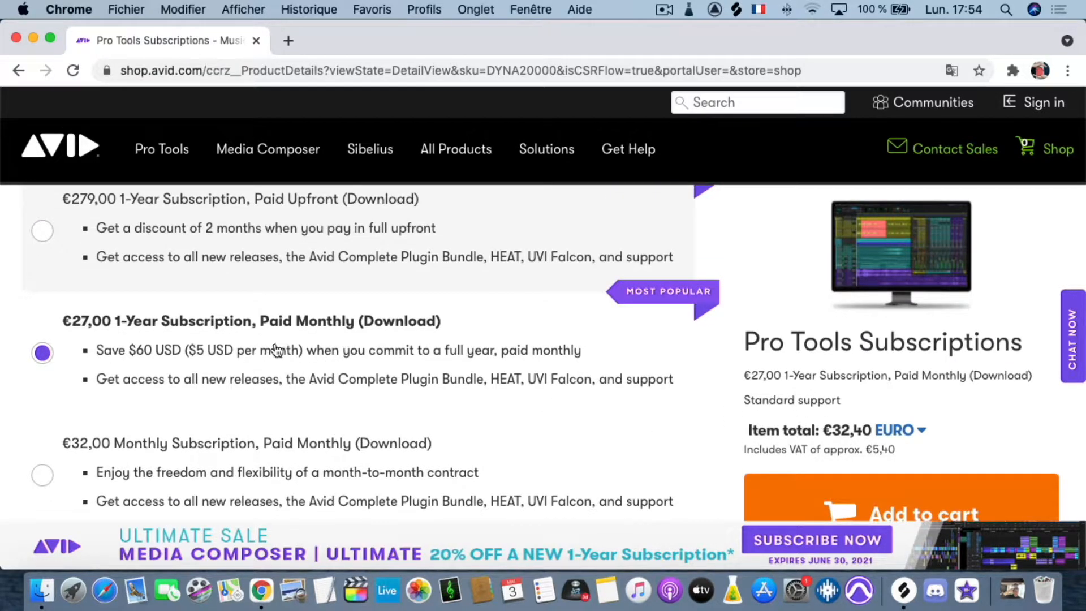
scroll(340, 402, "down", 3)
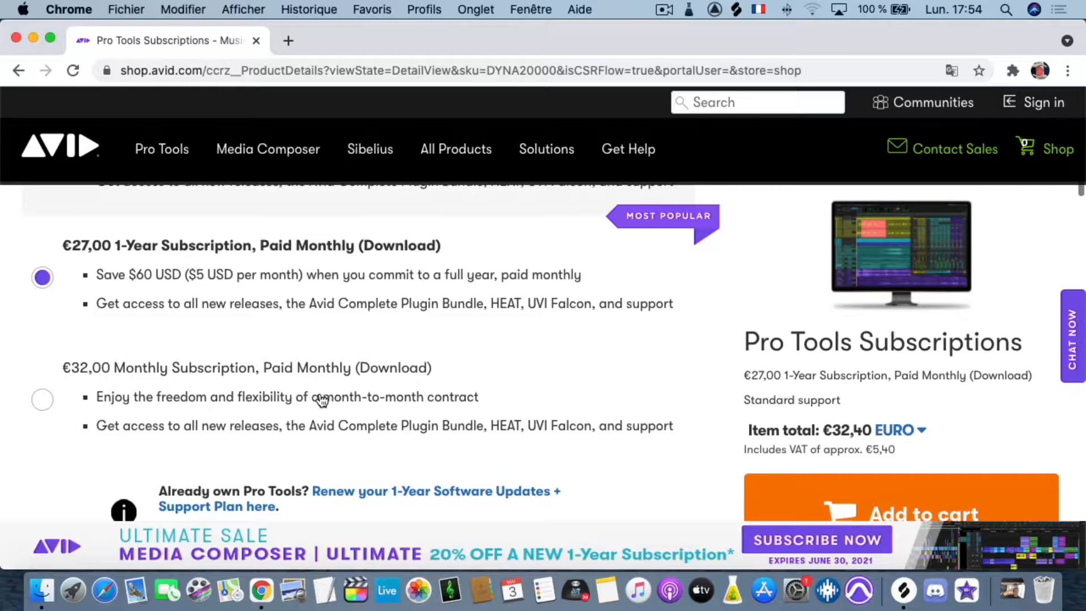
left_click(187, 398)
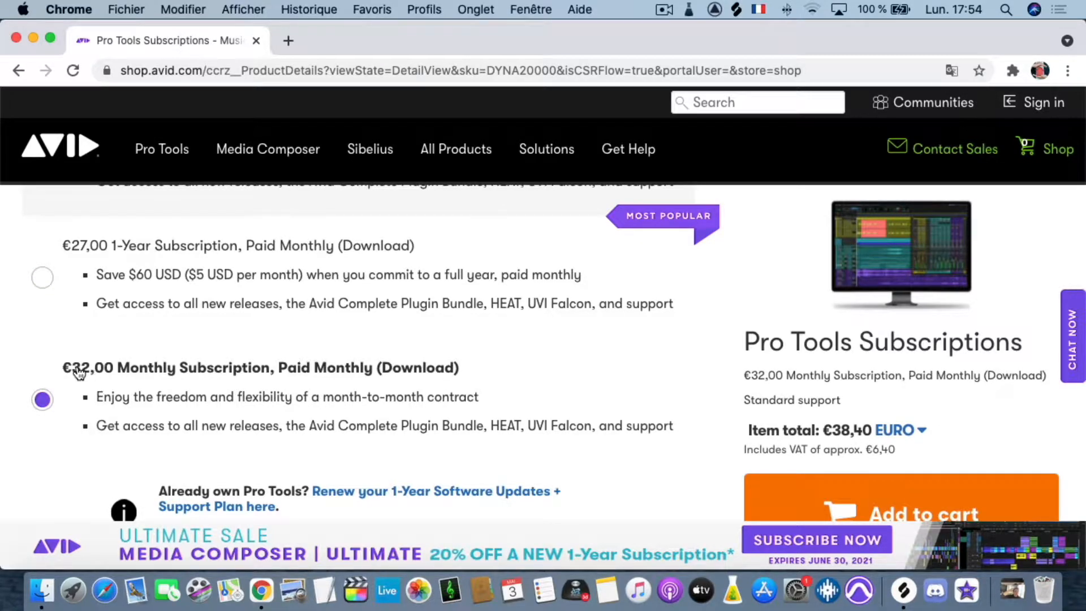
scroll(396, 384, "down", 1)
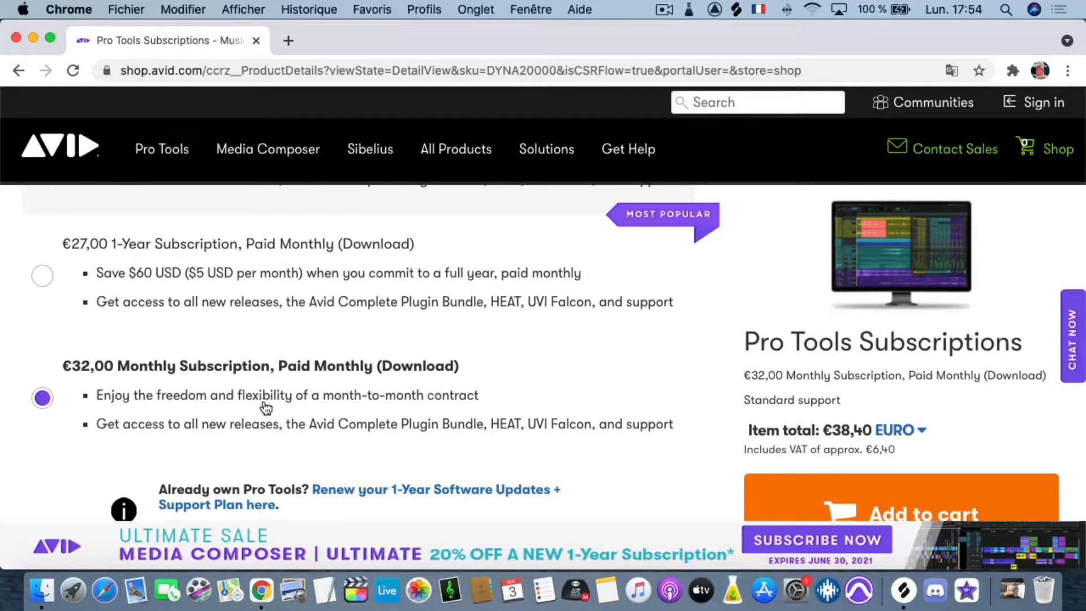
scroll(258, 456, "down", 2)
scroll(256, 454, "down", 2)
scroll(256, 454, "up", 2)
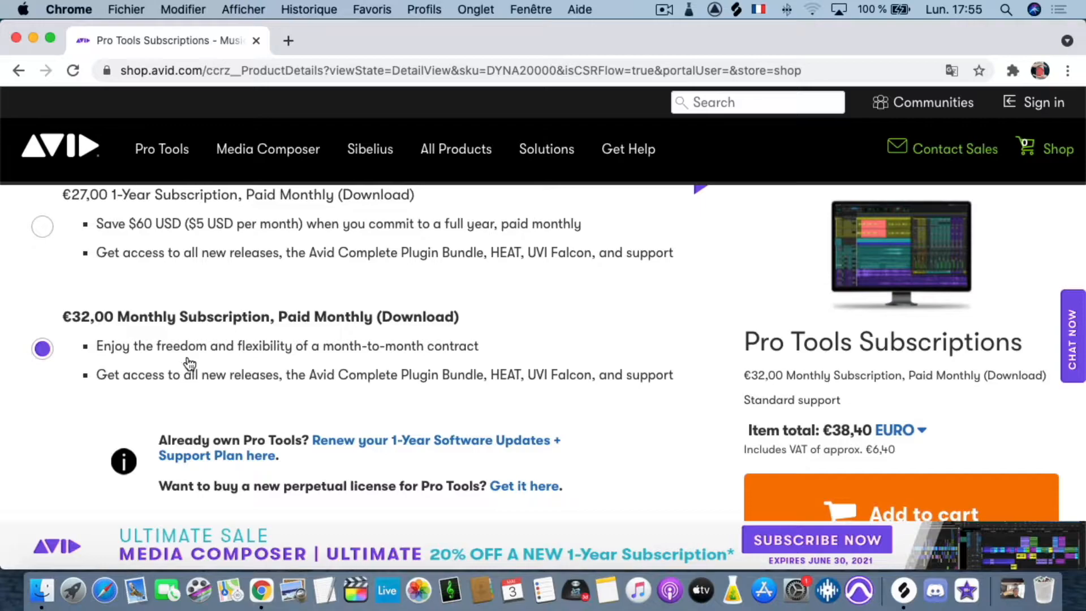
Examine the Auto-Tune Hybrid - Full License offer among the subscription add-ons
scroll(220, 354, "down", 3)
scroll(220, 354, "down", 5)
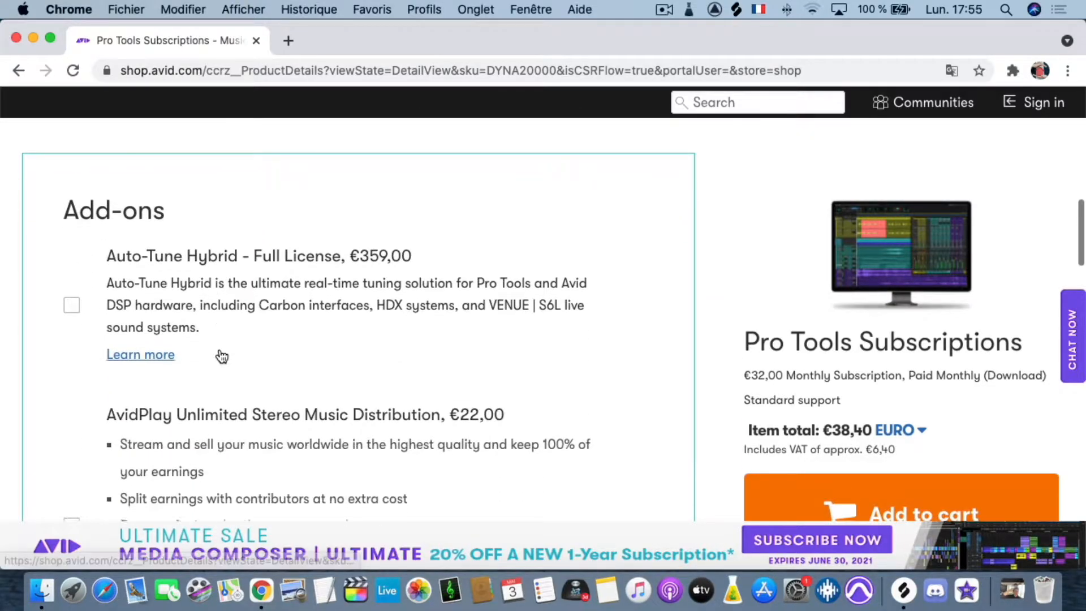
left_click(107, 310)
left_click(93, 305)
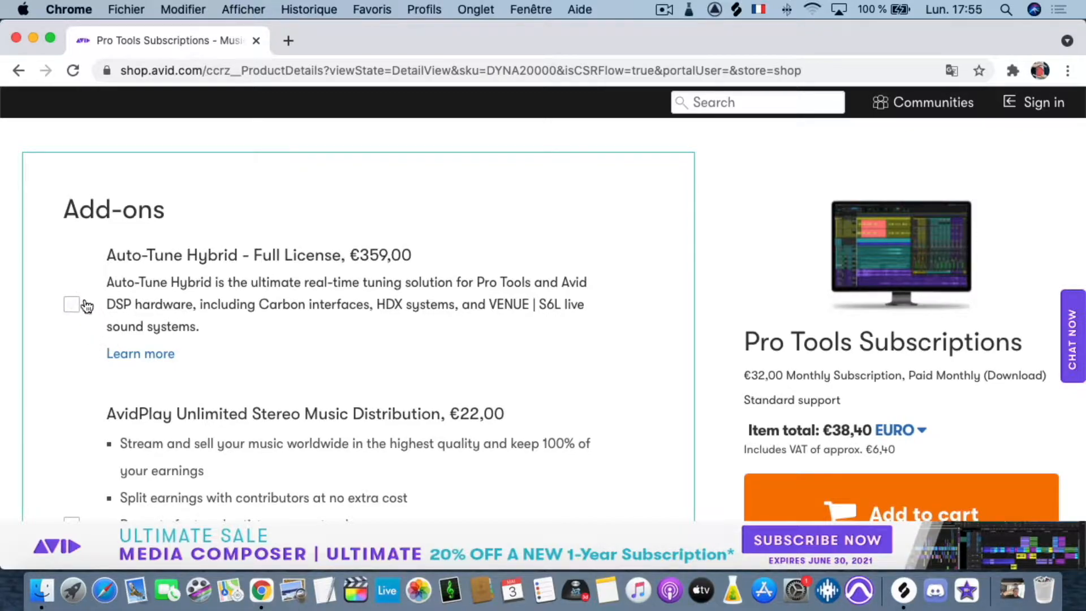
left_click(120, 309)
Open Google in a new browser tab and search for "autotune"
left_click(286, 45)
type("google.com")
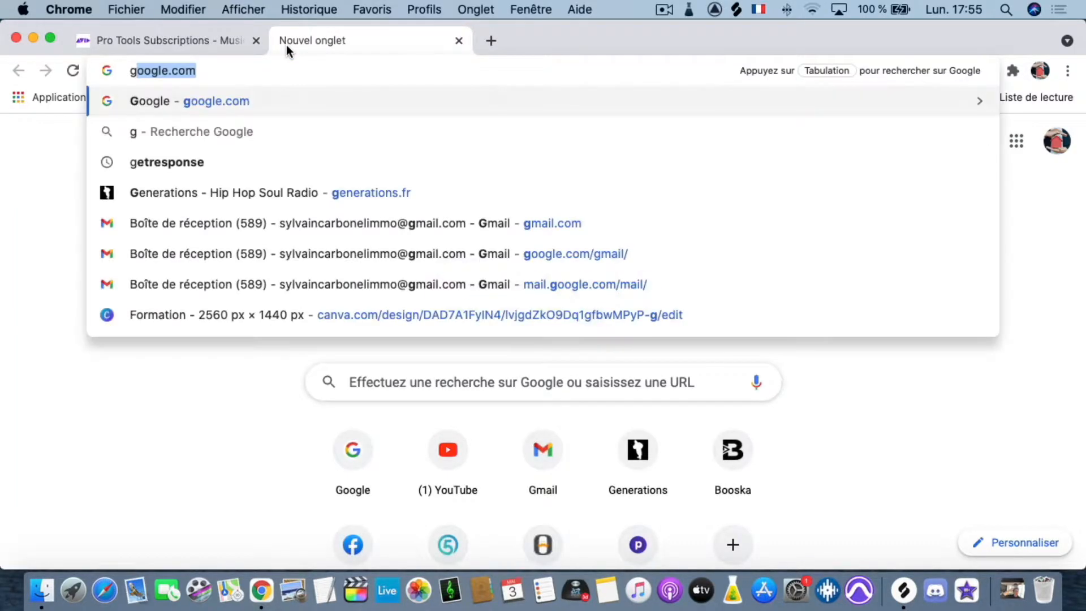
key("Return")
type("auto")
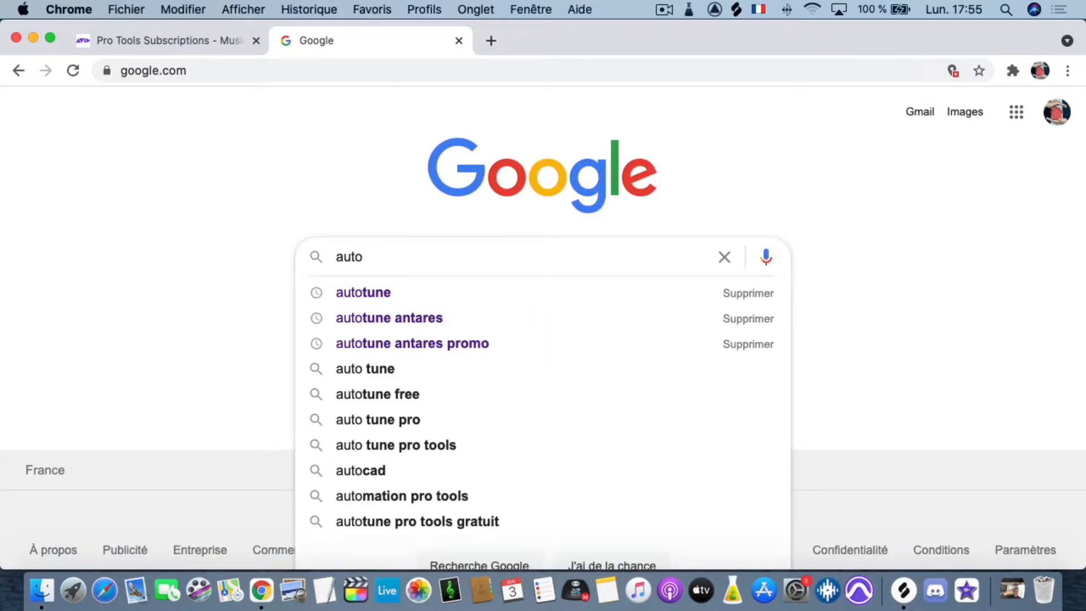
key("Down")
key("Return")
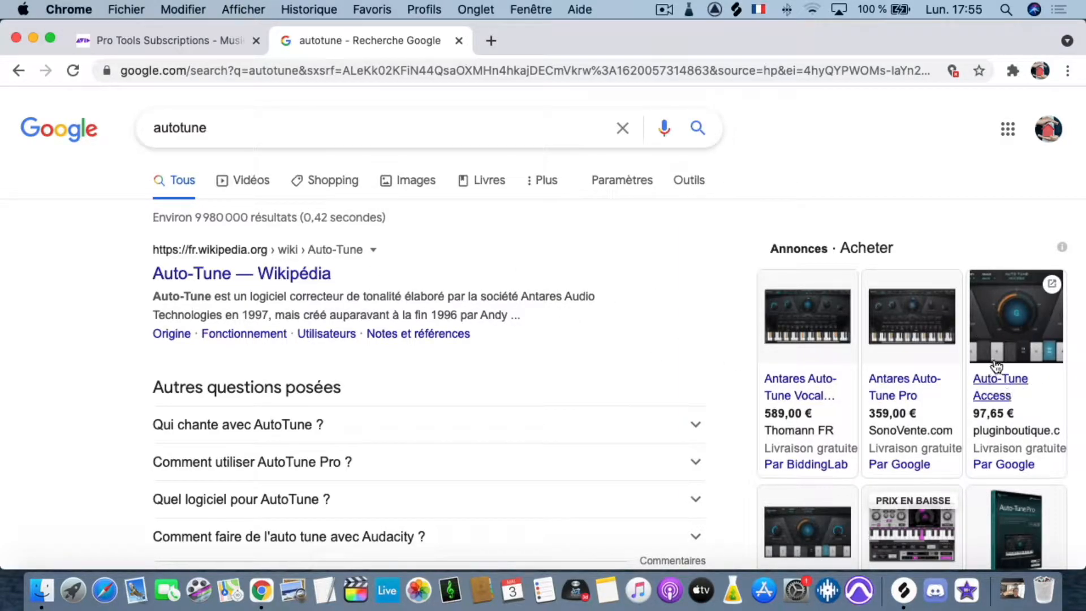
mouse_move(993, 386)
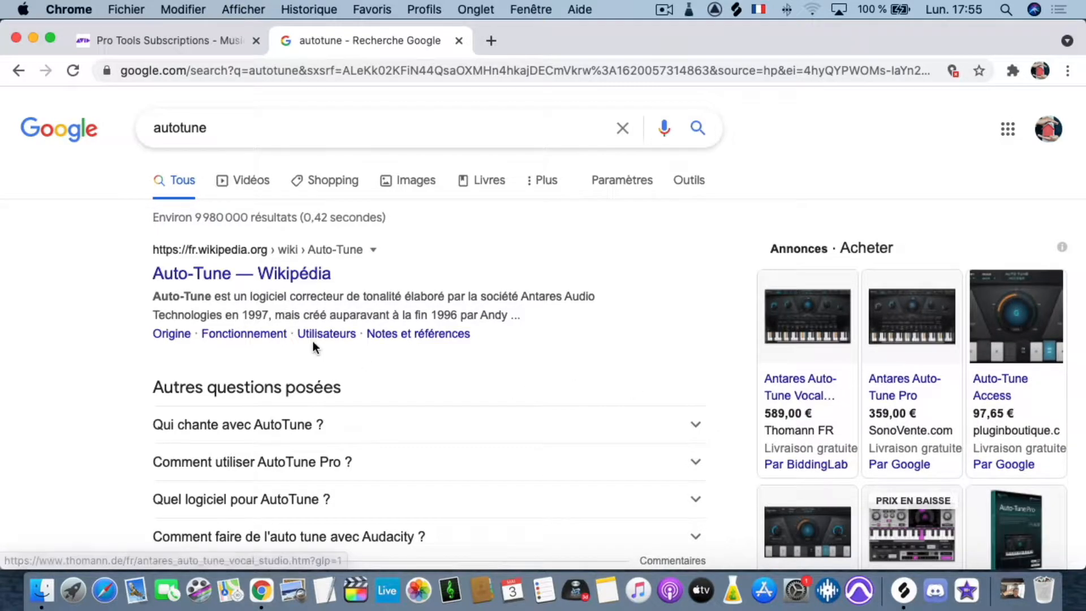
Look through the autotune search results and open the antarestech.com Auto-Tune page
scroll(317, 294, "down", 2)
scroll(319, 300, "up", 2)
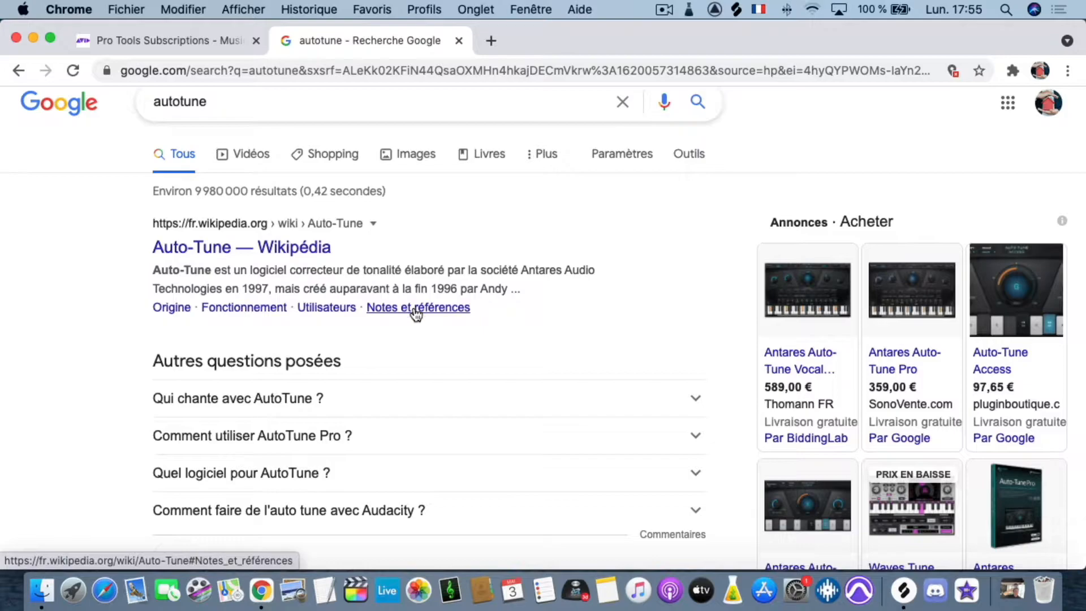
scroll(414, 310, "down", 7)
scroll(413, 311, "up", 1)
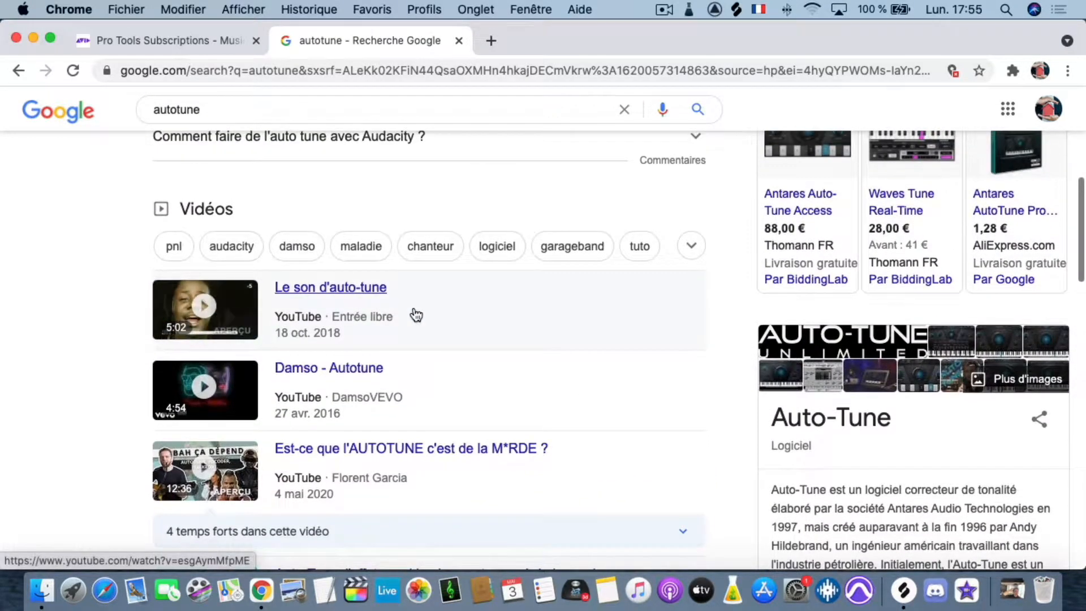
scroll(447, 315, "down", 4)
scroll(454, 314, "down", 1)
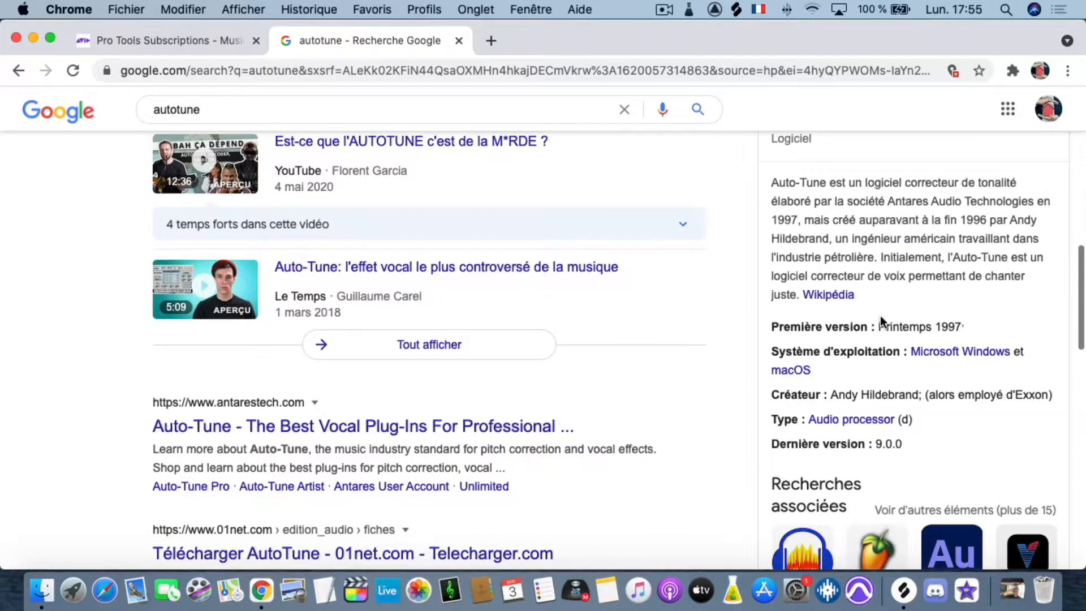
scroll(622, 408, "up", 1)
left_click(516, 435)
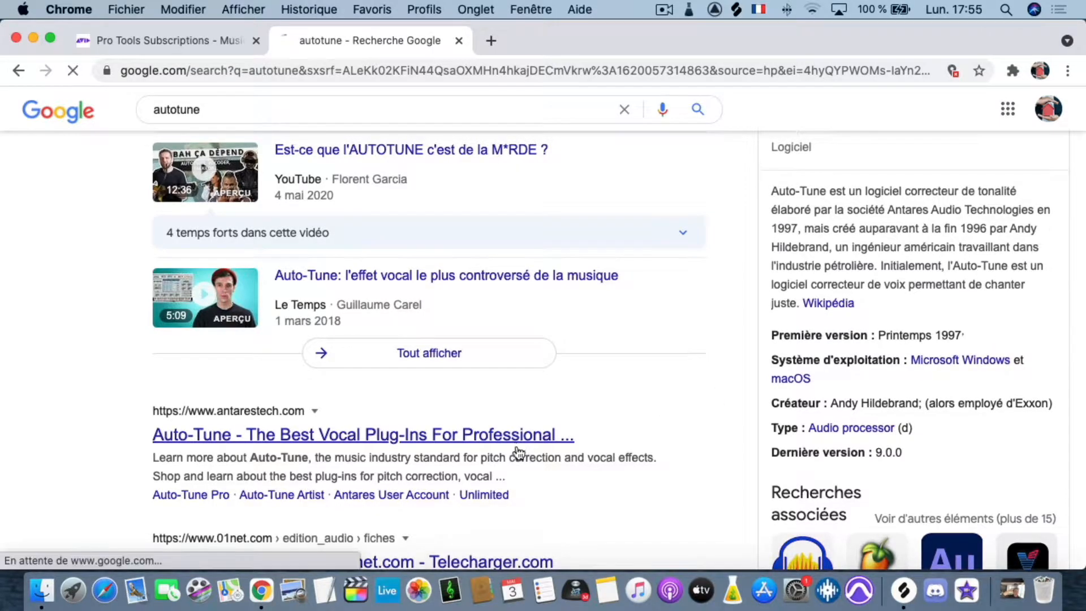
Return to the Pro Tools Subscriptions page and review the remaining add-ons down to Ozone 9 Elements
left_click(207, 50)
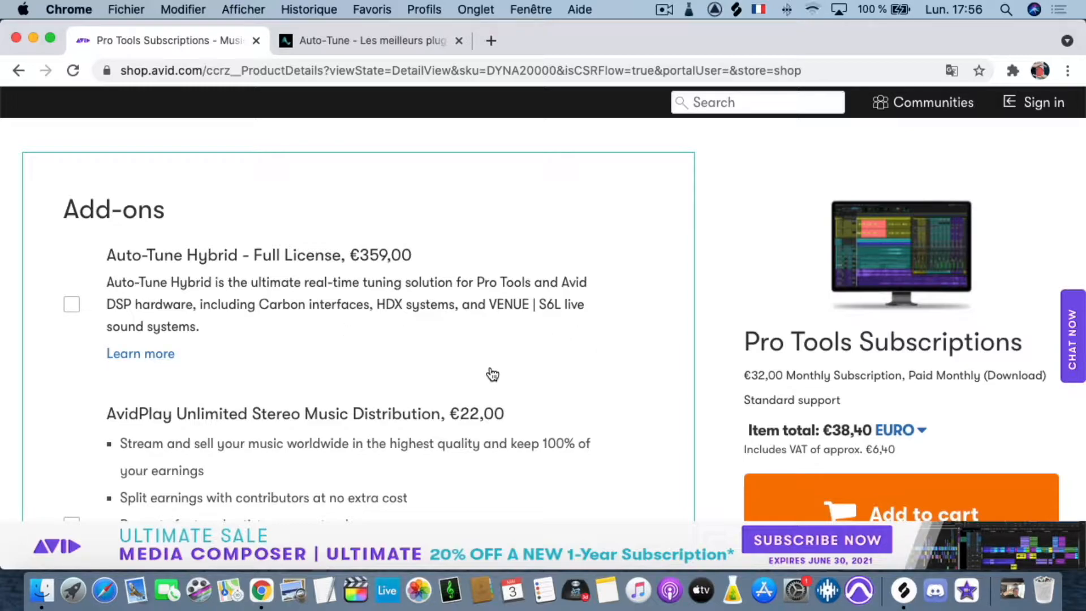
scroll(493, 356, "down", 3)
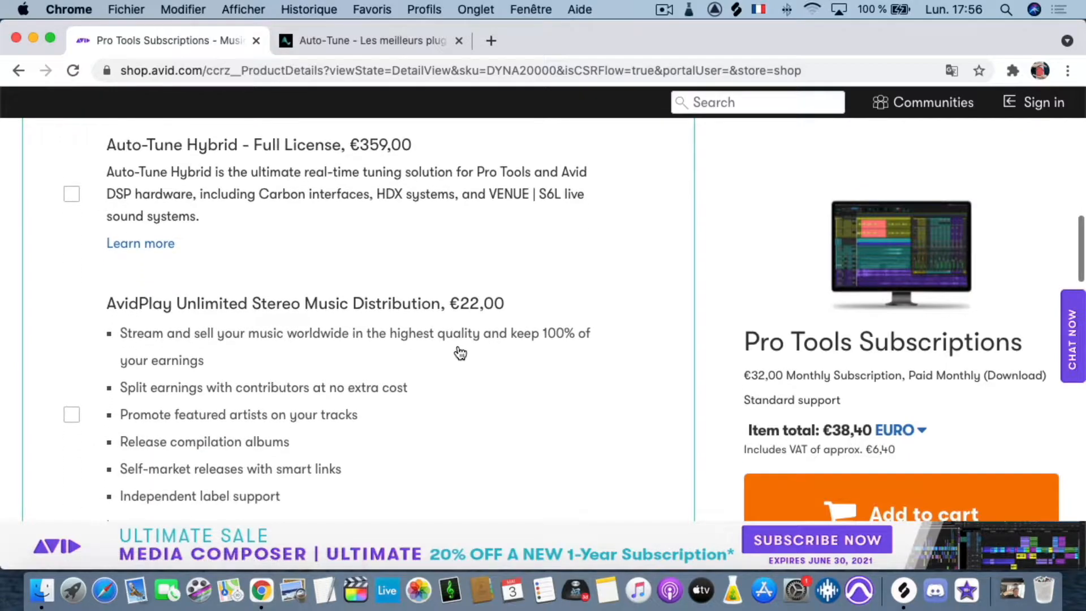
scroll(250, 416, "down", 10)
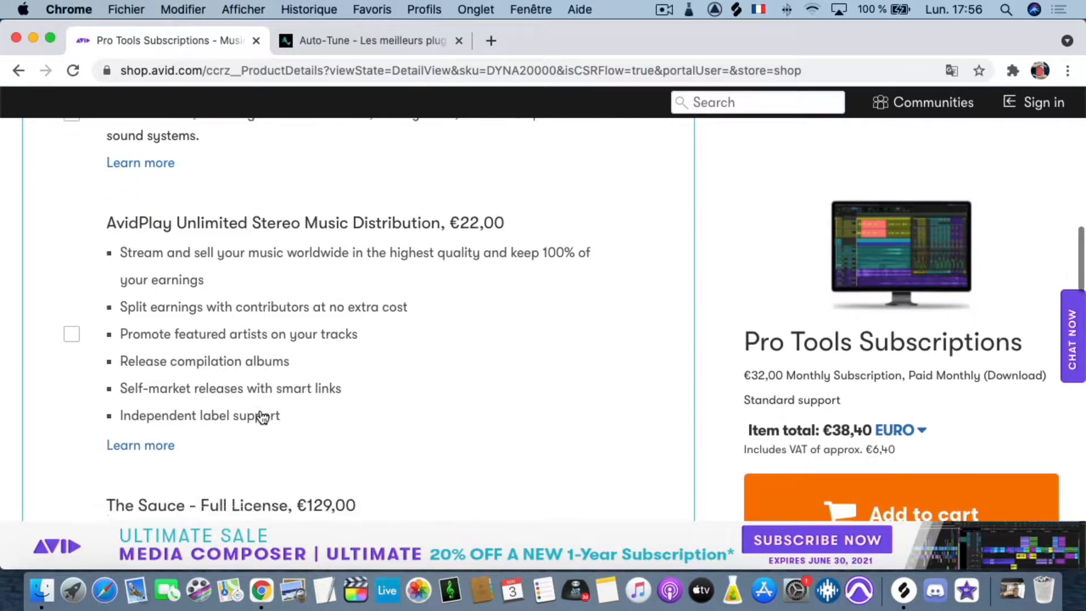
scroll(263, 417, "down", 5)
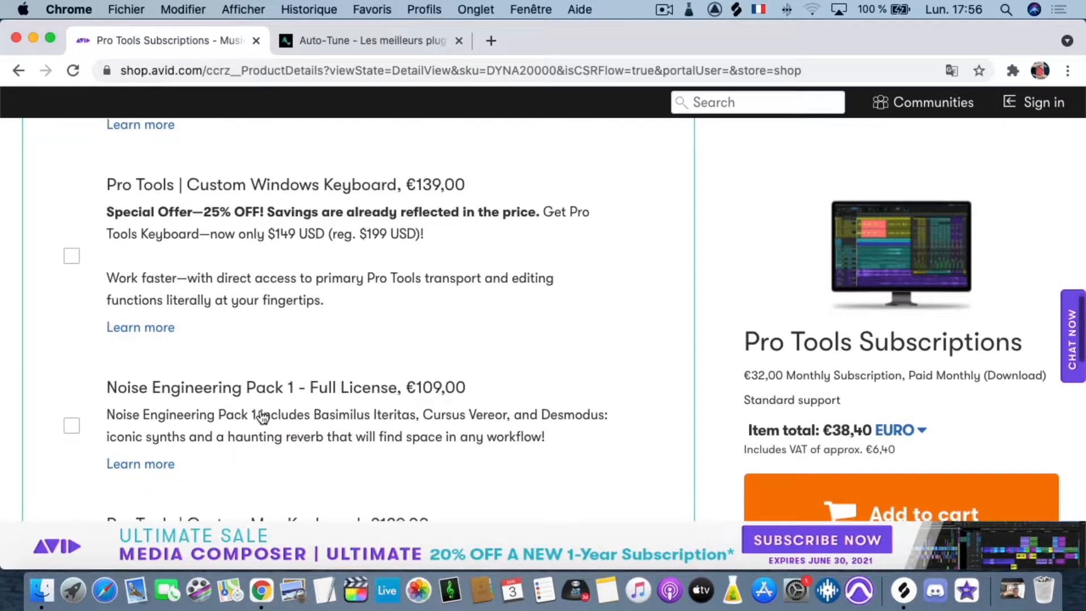
scroll(263, 418, "down", 2)
scroll(258, 416, "up", 2)
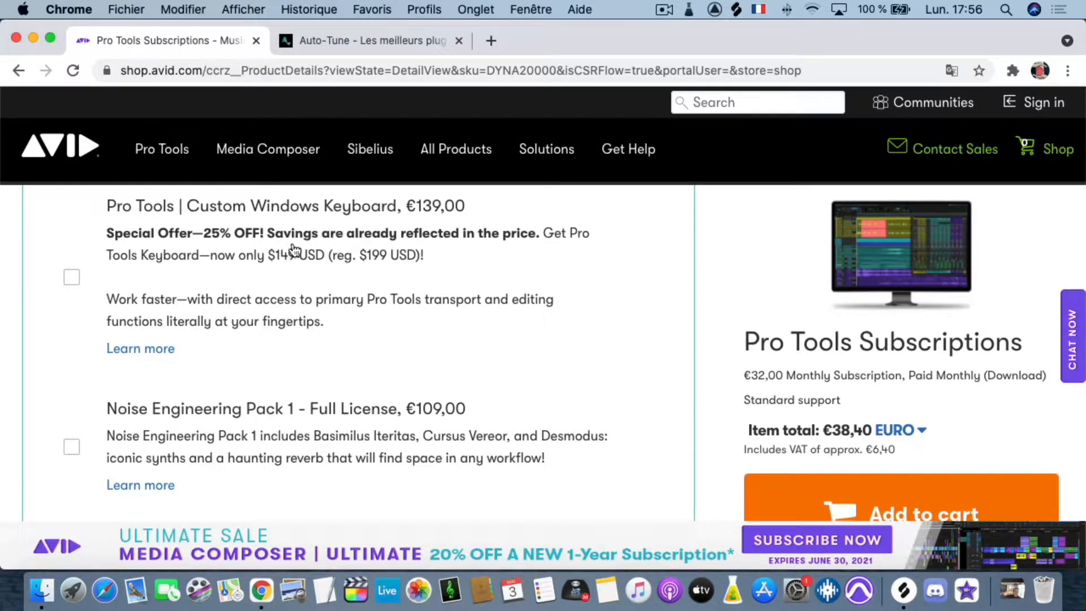
scroll(286, 361, "down", 3)
scroll(286, 362, "down", 3)
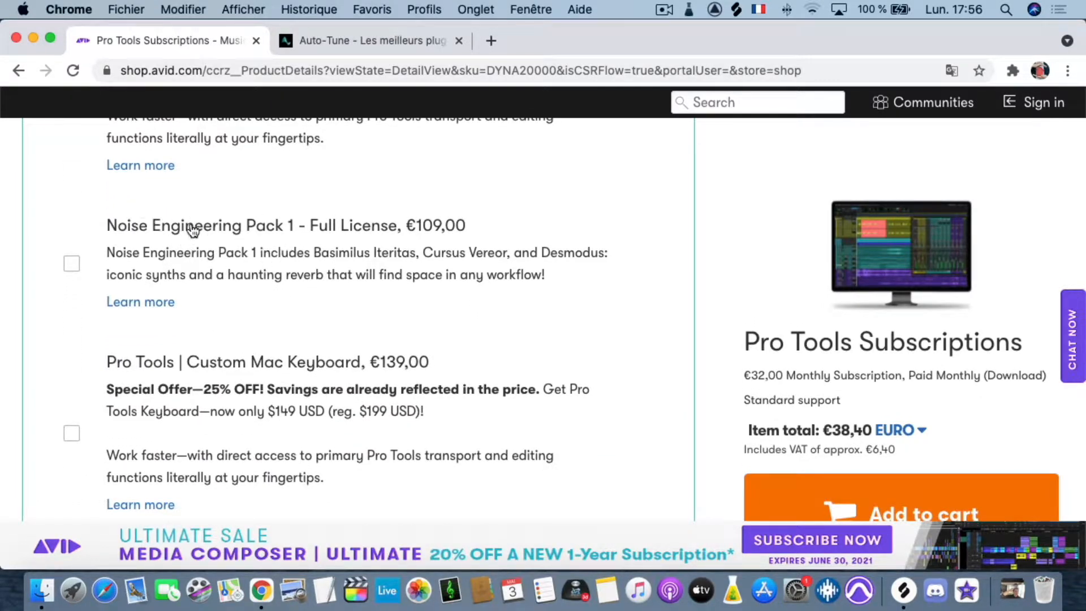
scroll(220, 317, "down", 3)
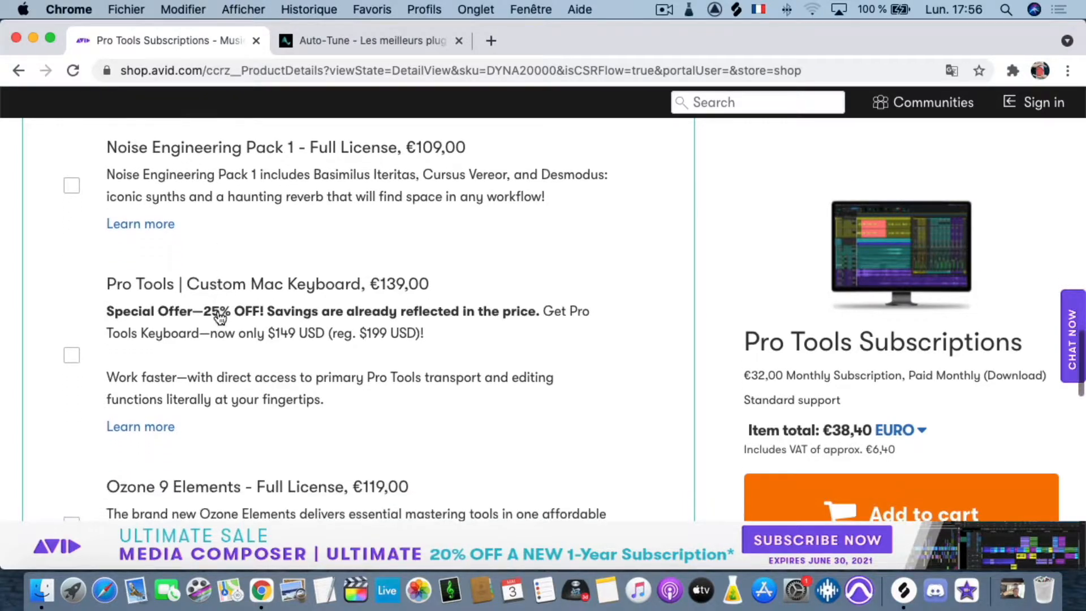
scroll(240, 321, "down", 5)
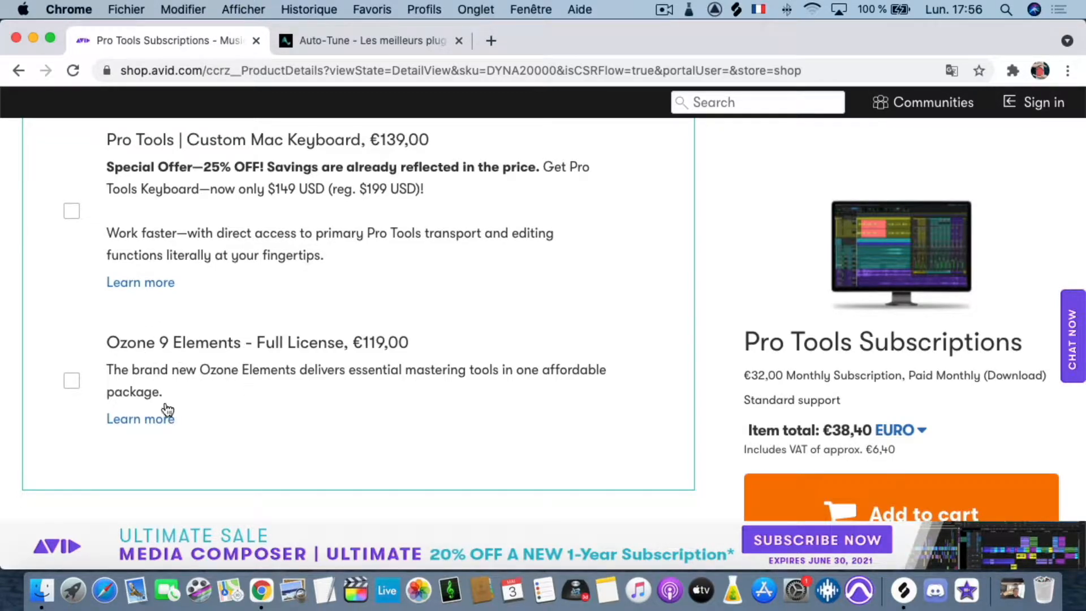
Review the support plans, specifications and system requirements, highlighting "iLok Cloud" in the authorization note
scroll(180, 325, "down", 10)
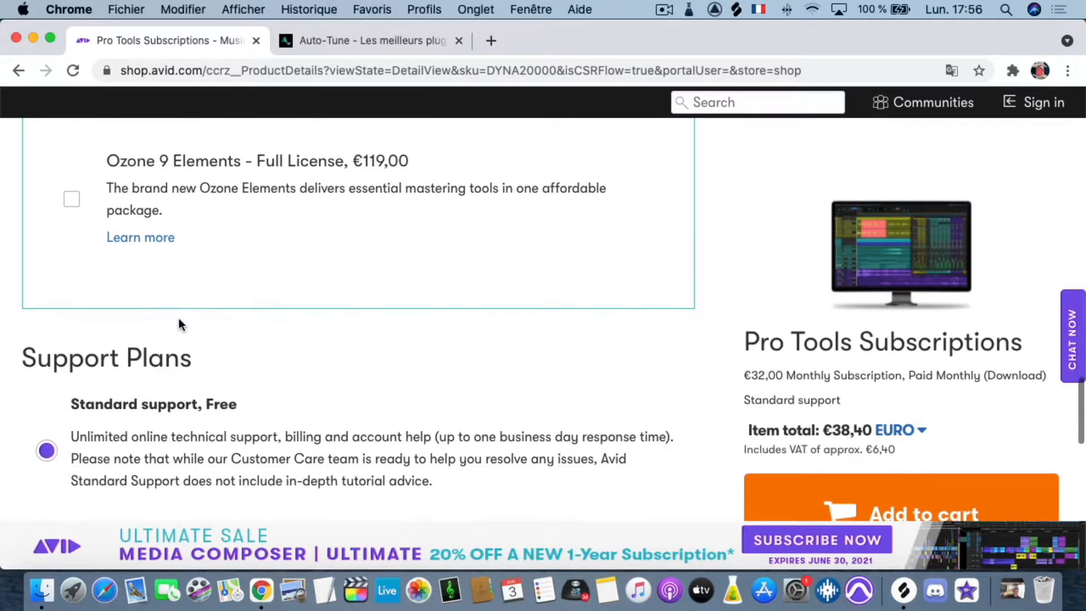
scroll(178, 325, "down", 6)
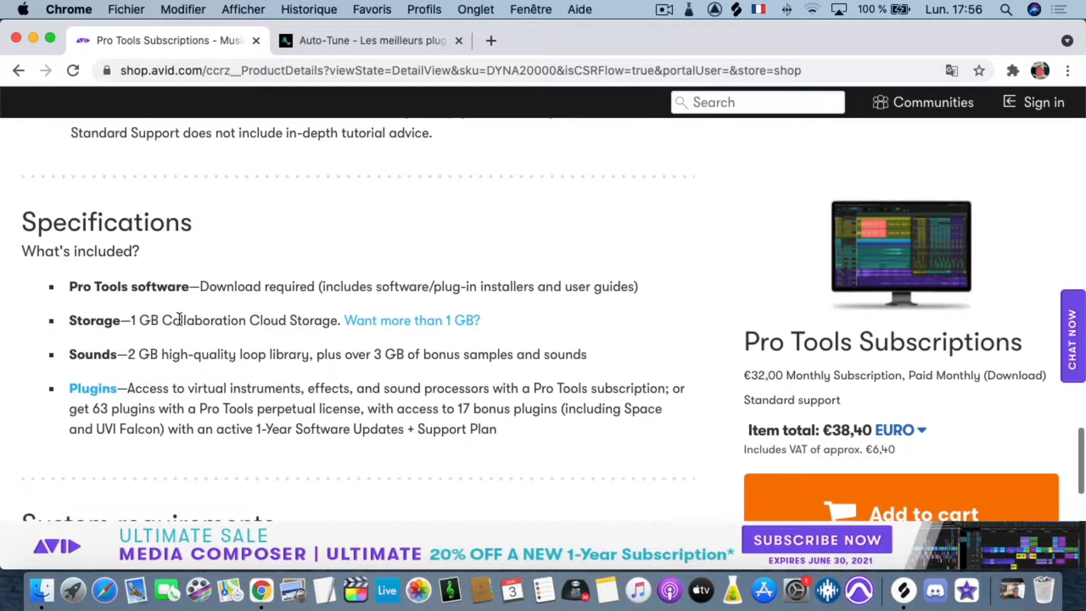
scroll(179, 318, "up", 1)
scroll(179, 318, "up", 2)
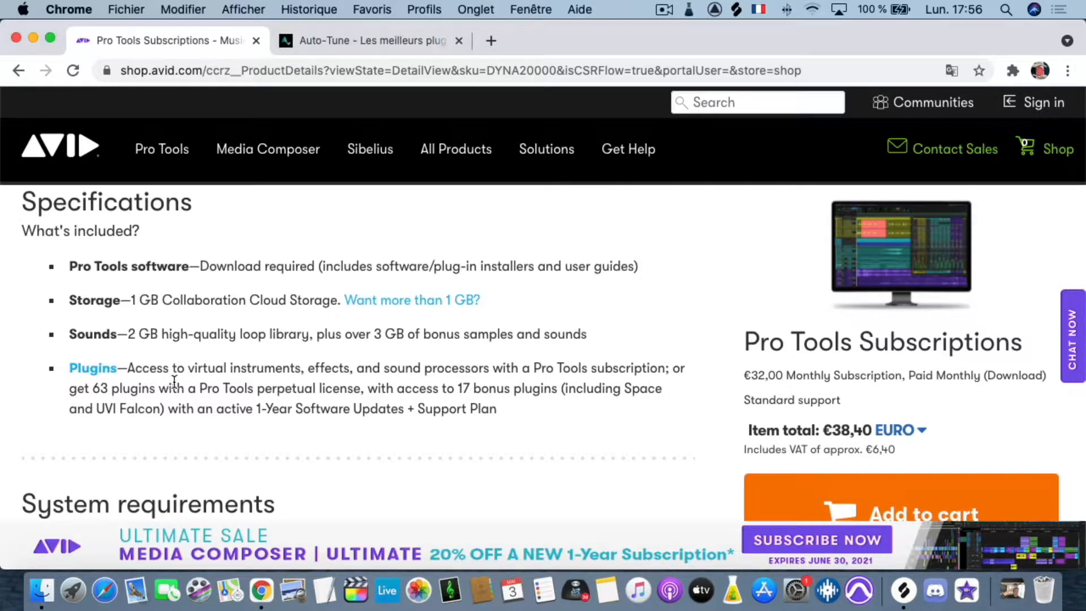
scroll(192, 375, "down", 10)
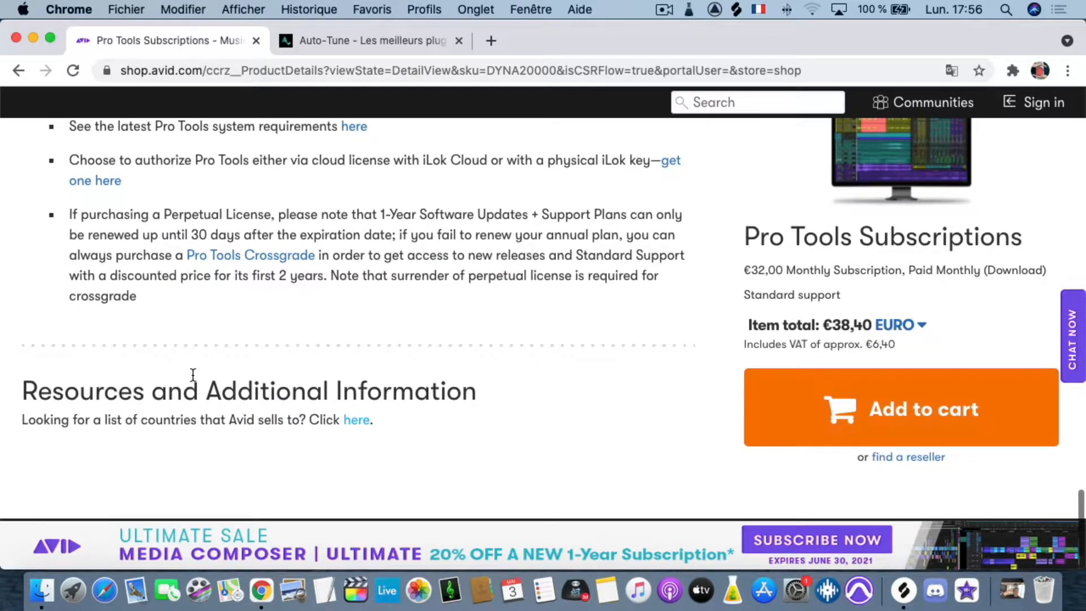
scroll(192, 376, "up", 1)
left_click_drag(423, 194, 491, 193)
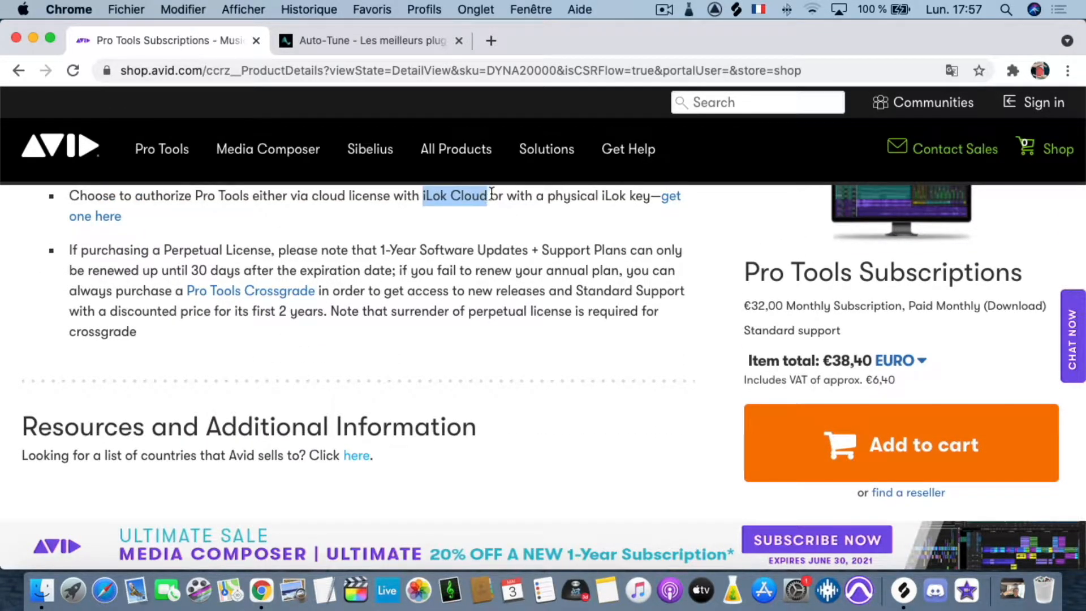
Search Google for "ilok" in a new browser tab, view its image results and return to all results
scroll(457, 235, "up", 4)
key("super+t")
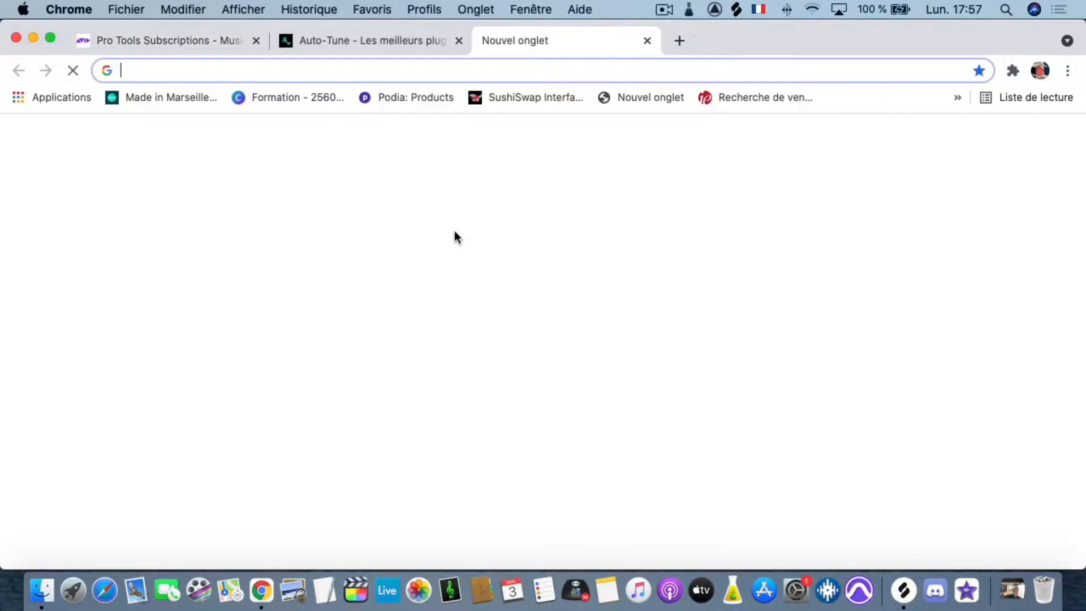
type("google.com")
key("Return")
type("ilo")
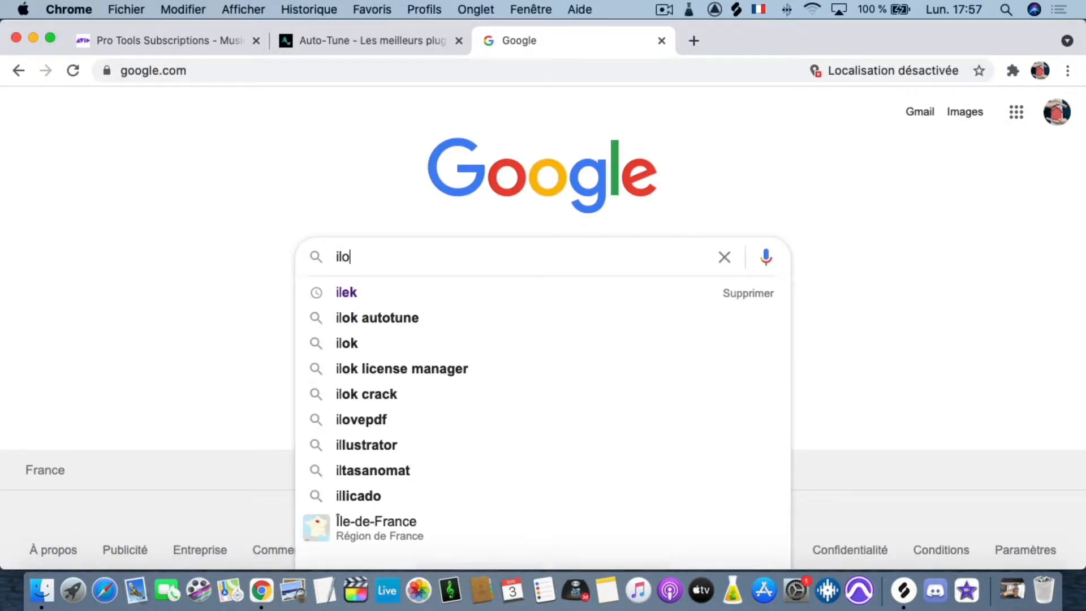
type("ck")
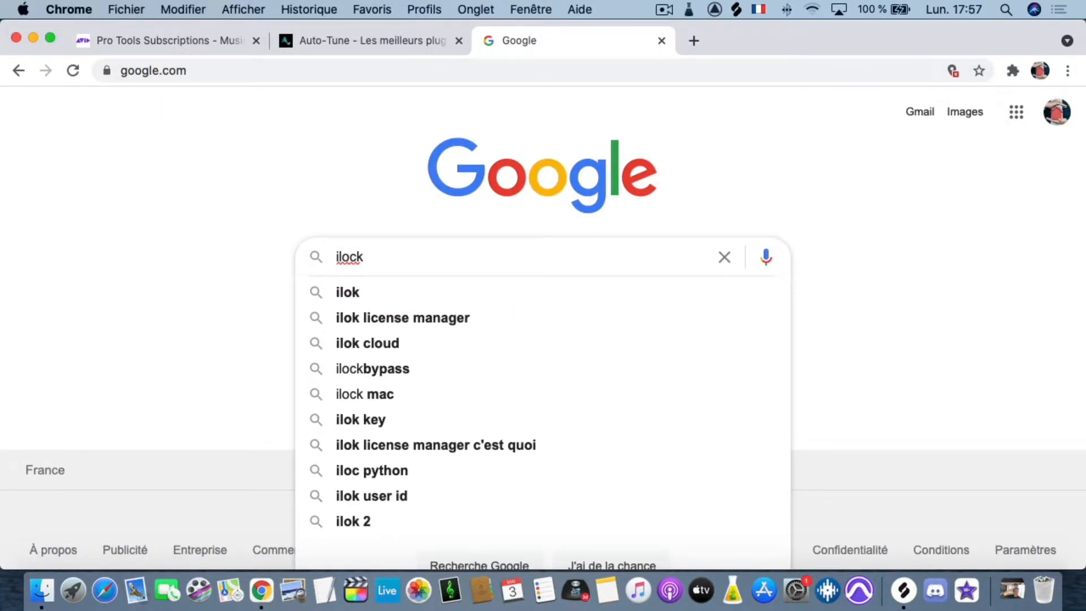
key("Return")
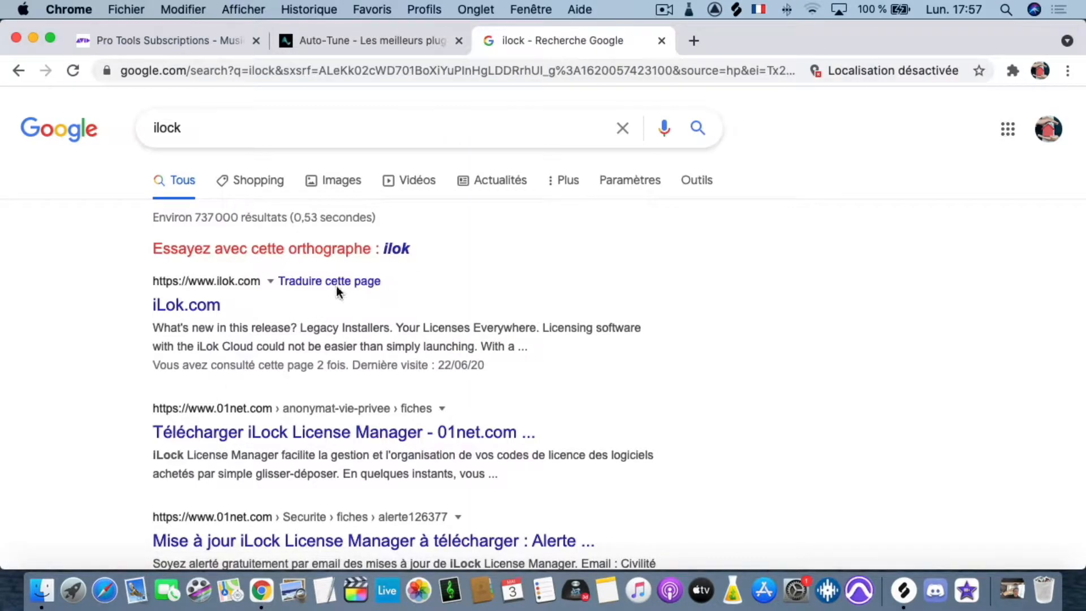
left_click(391, 249)
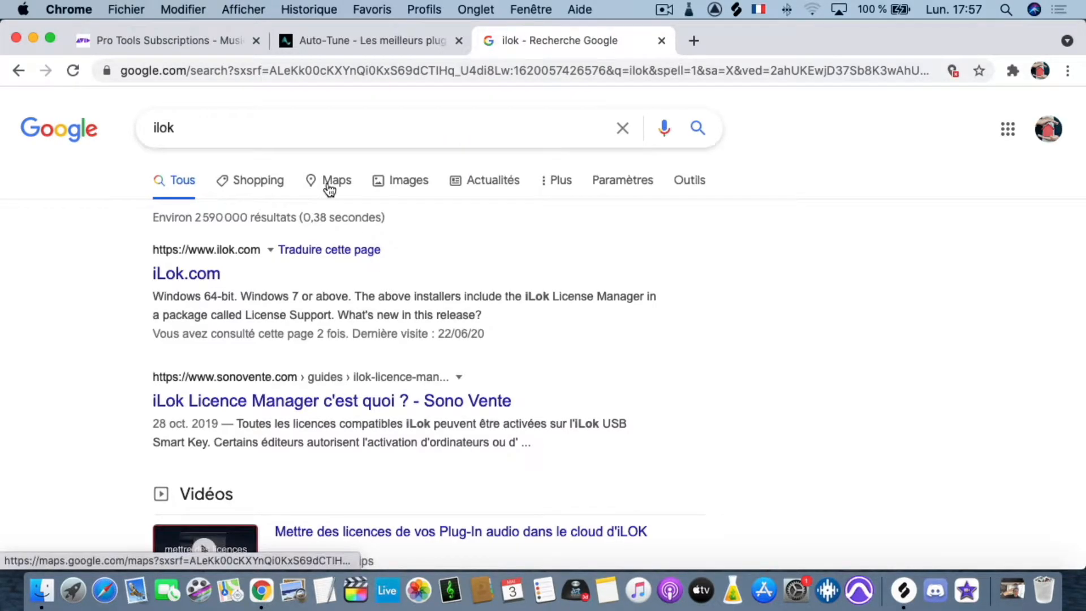
left_click(415, 182)
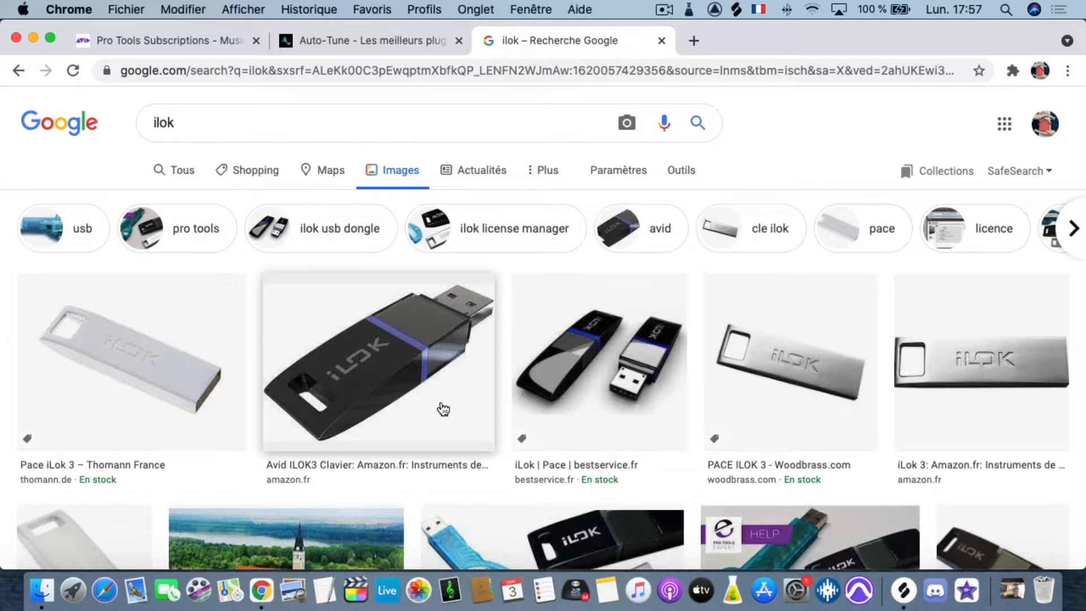
left_click(178, 172)
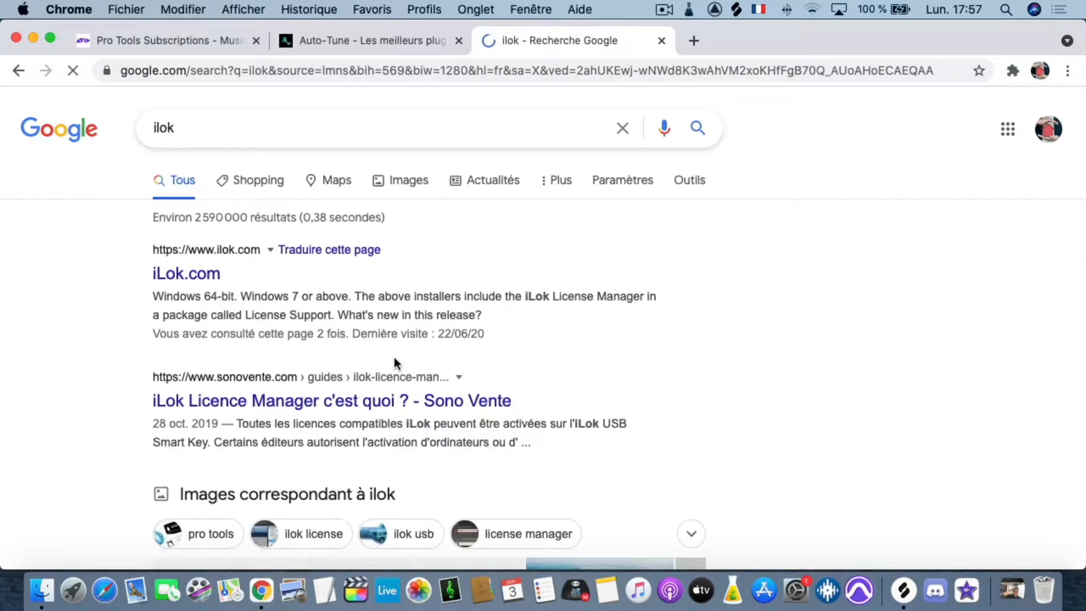
Launch Pro Tools and look over the Auto-Tune page's site menus on antarestech.com
left_click(859, 593)
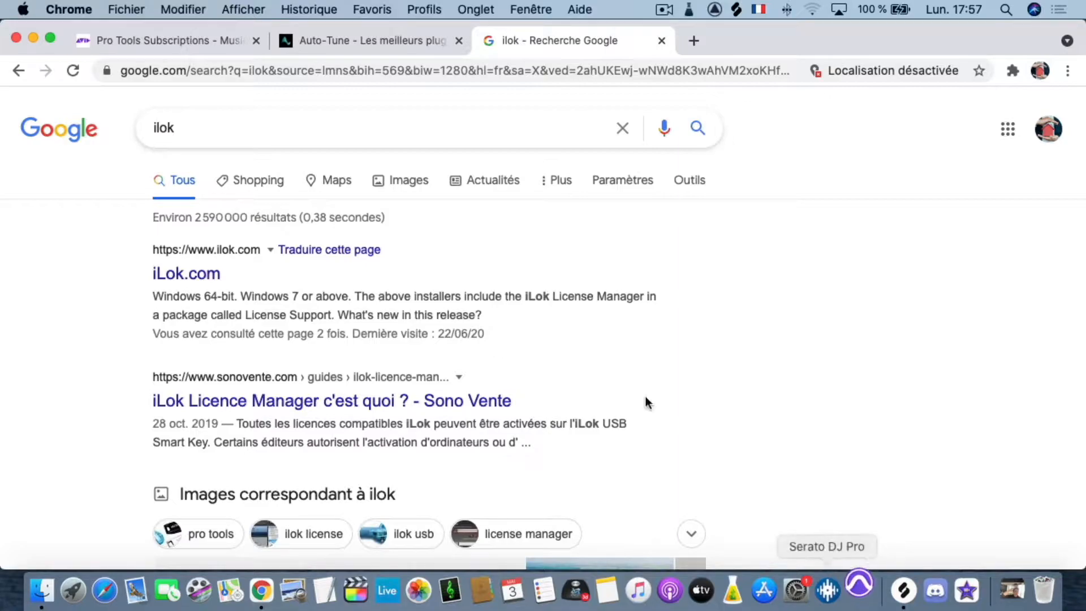
left_click(350, 38)
scroll(501, 341, "down", 5)
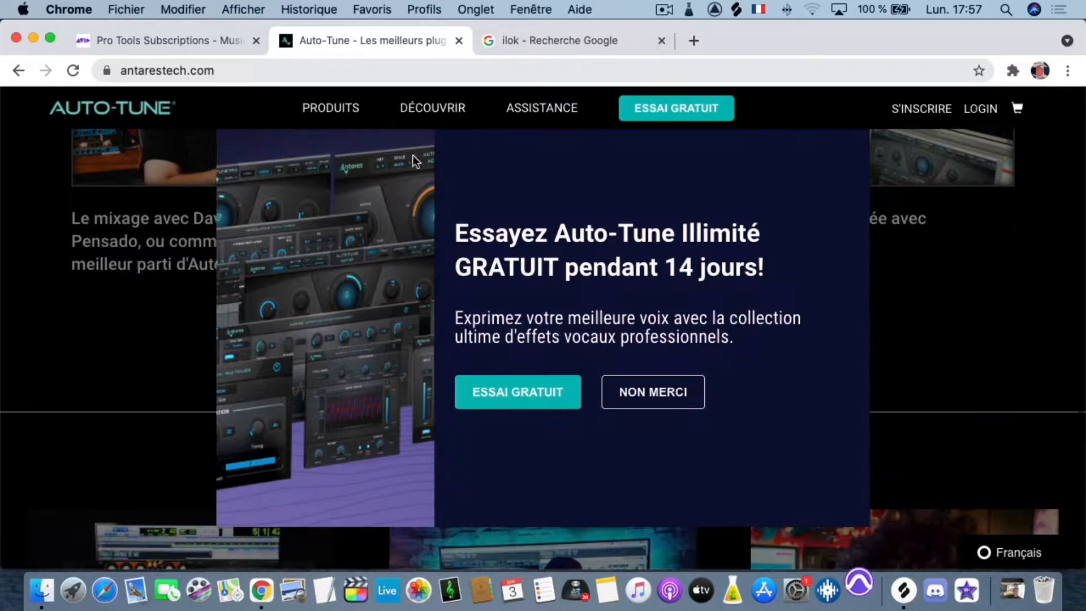
left_click(335, 113)
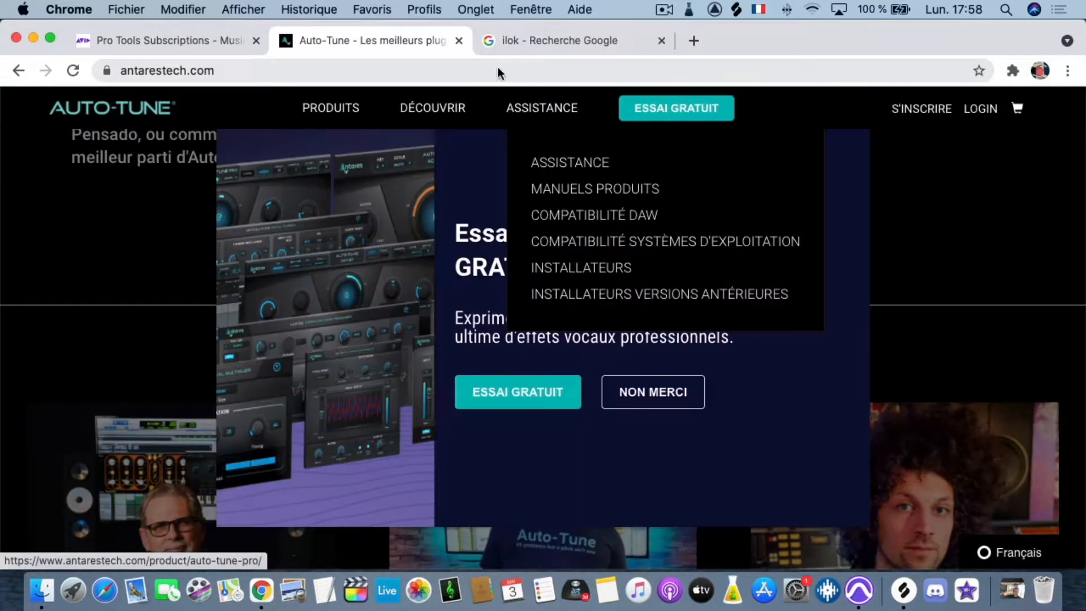
Close the Auto-Tune and ilok tabs and the browser window, then switch to the Pro Tools Dashboard
left_click(459, 40)
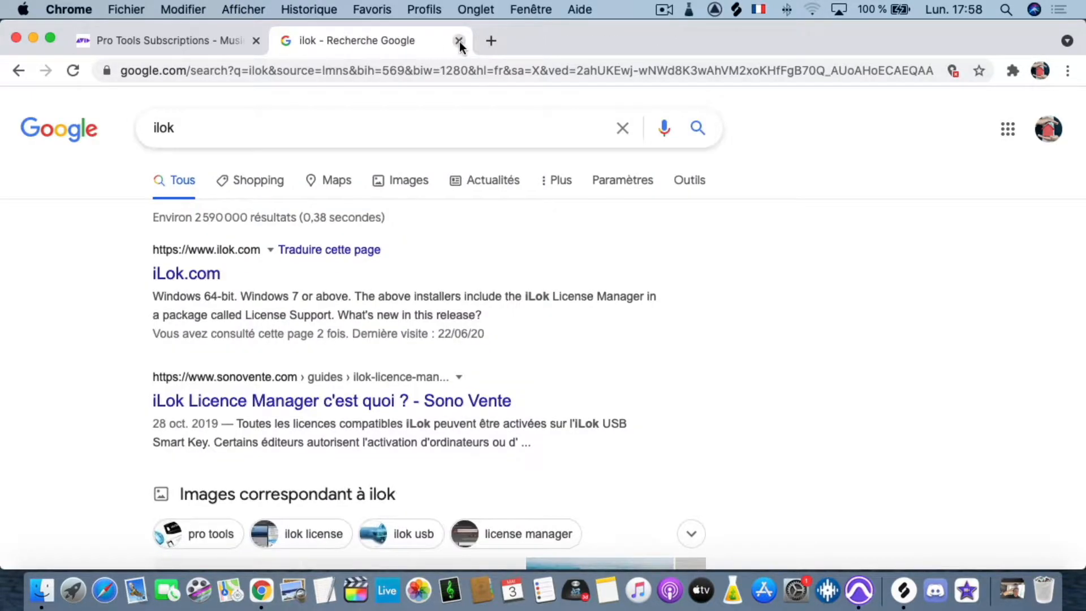
left_click(459, 41)
left_click(16, 39)
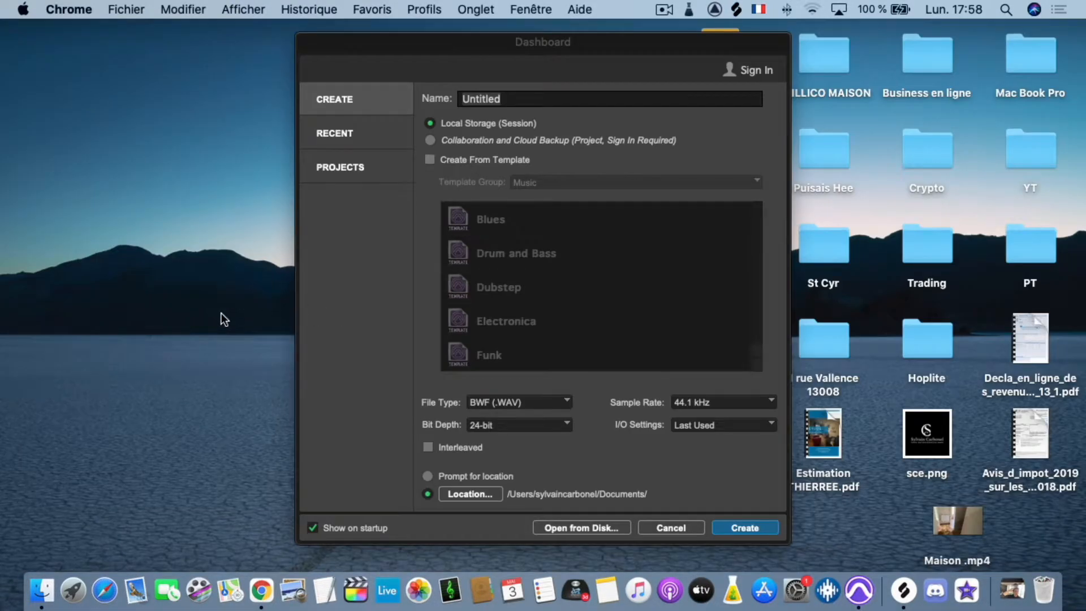
left_click(335, 284)
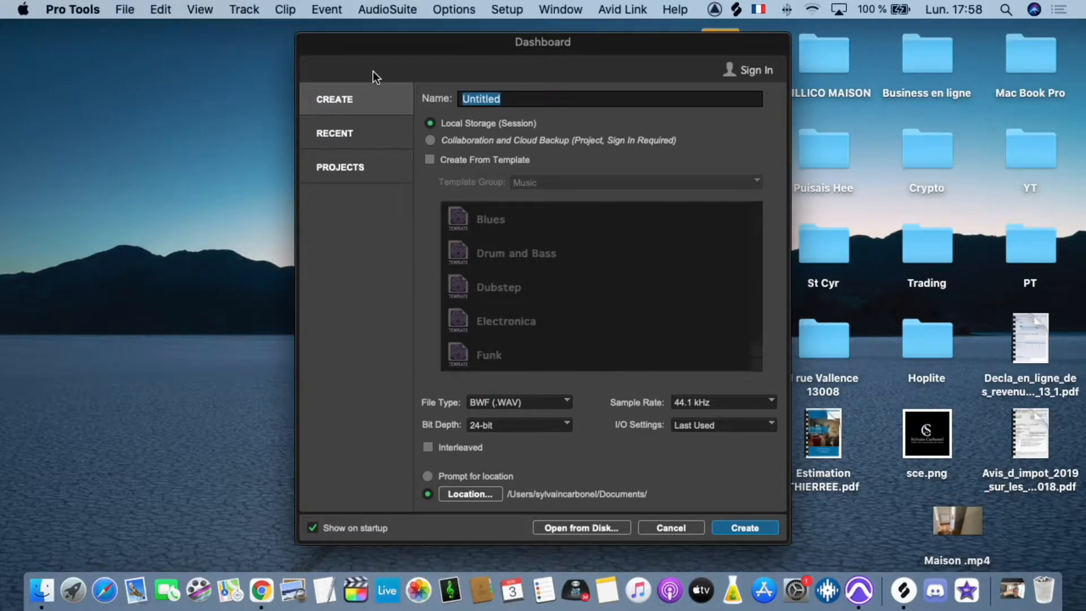
Look at the Dashboard's recent sessions and cloud projects, then return to the session creation settings
left_click(359, 132)
left_click(360, 169)
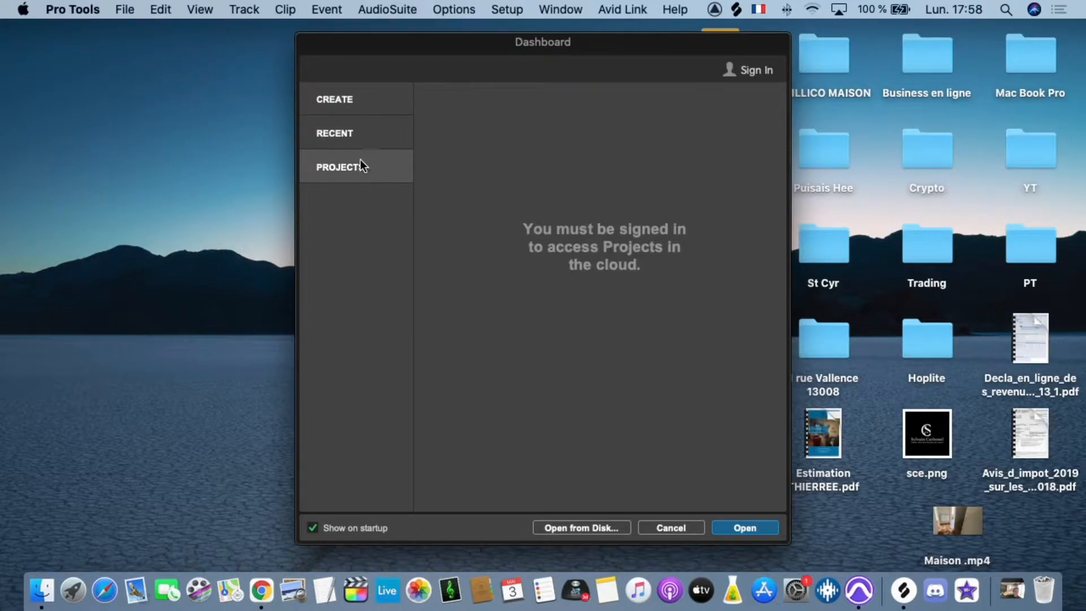
left_click(358, 103)
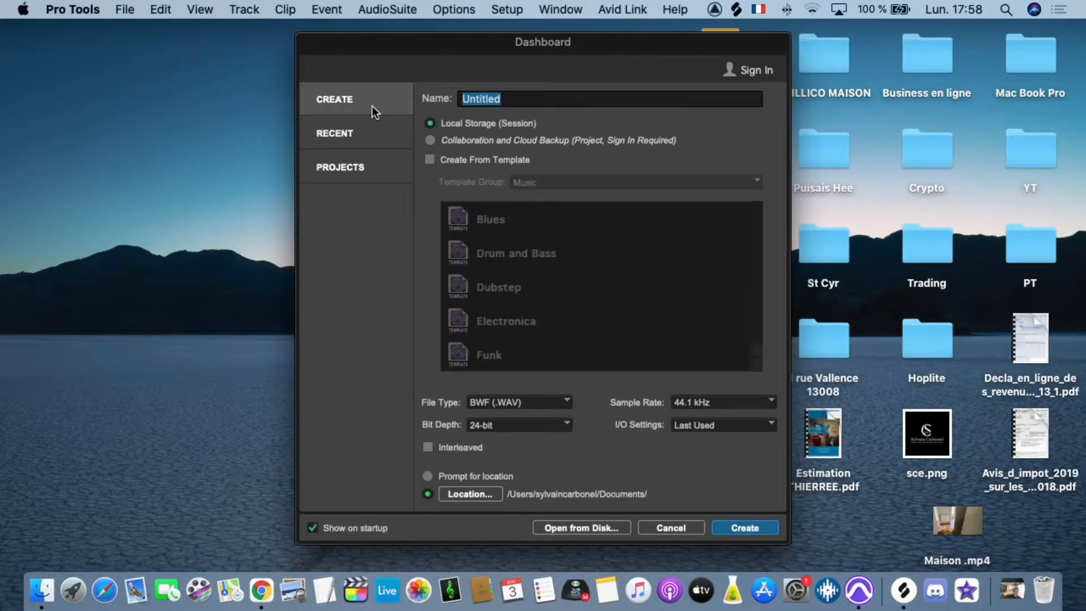
Name the new session "Test video", enable creation from a template and look through the Music templates
double_click(504, 98)
type("Test video")
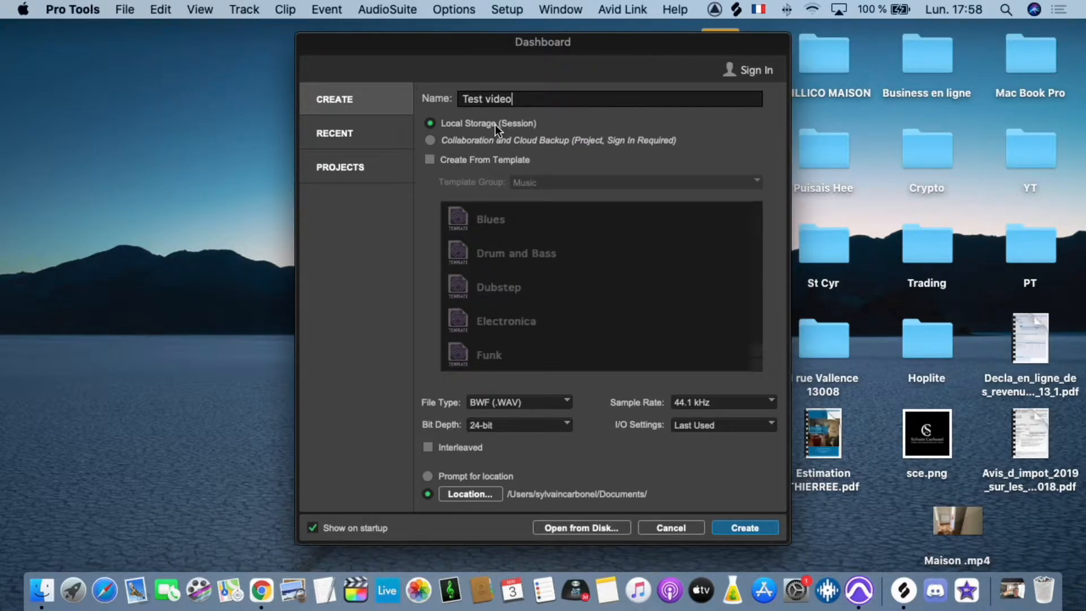
left_click(503, 162)
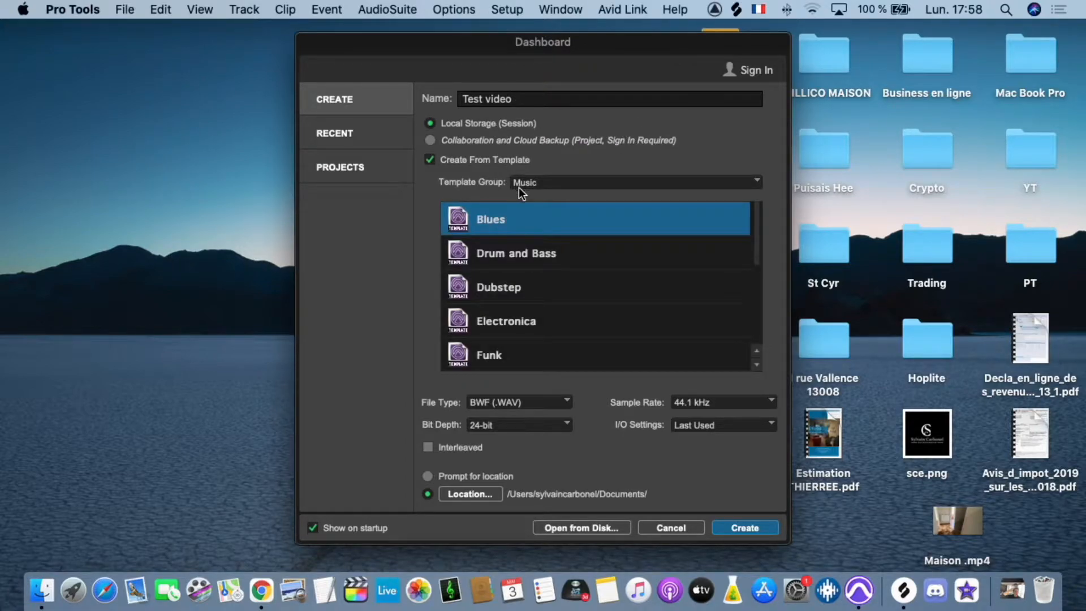
scroll(542, 242, "down", 5)
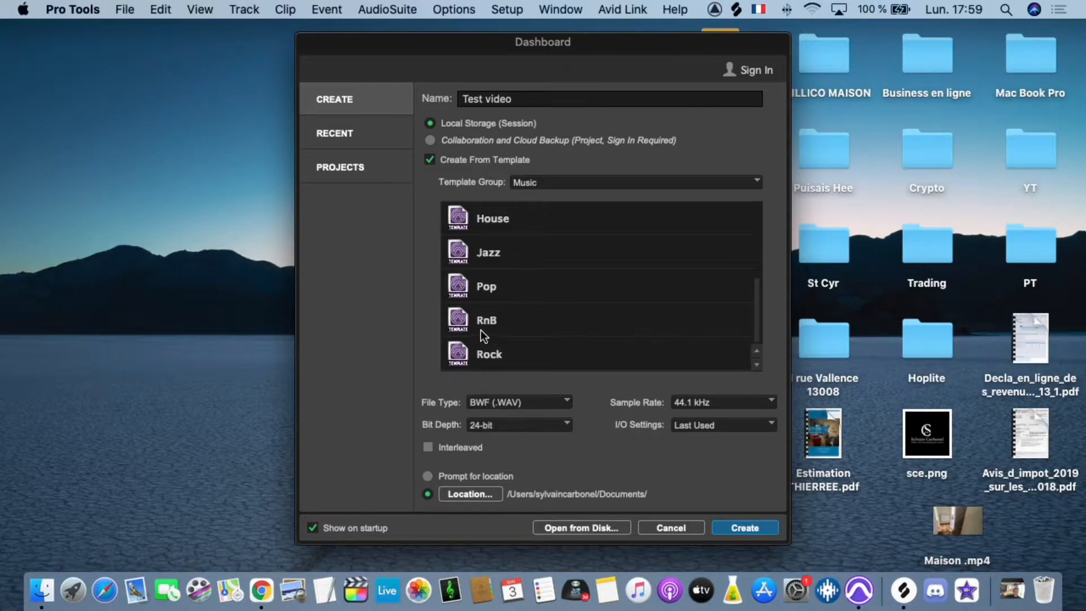
scroll(517, 306, "up", 5)
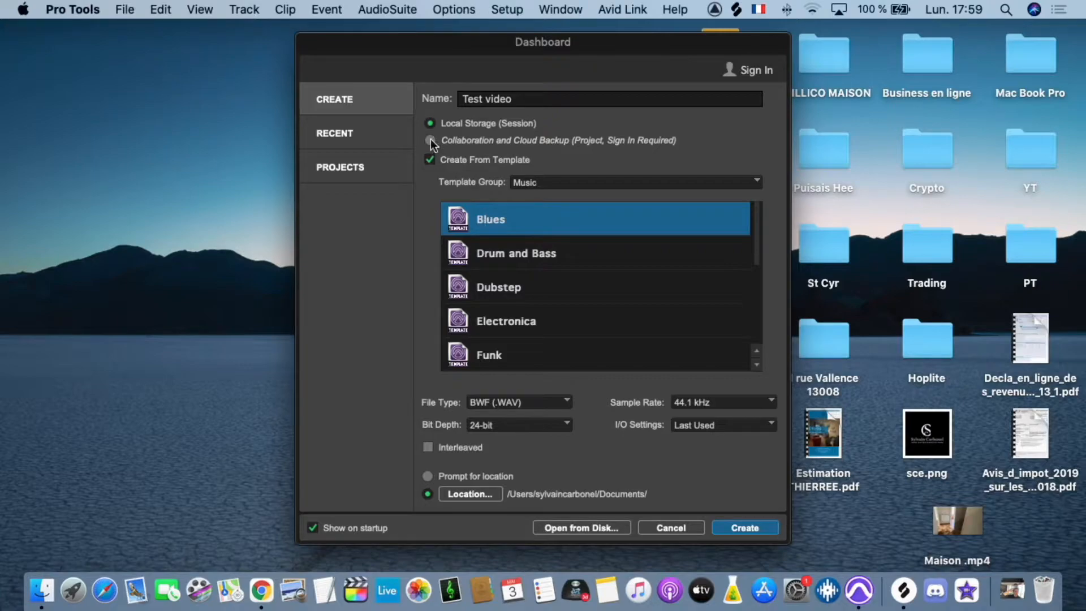
left_click(518, 99)
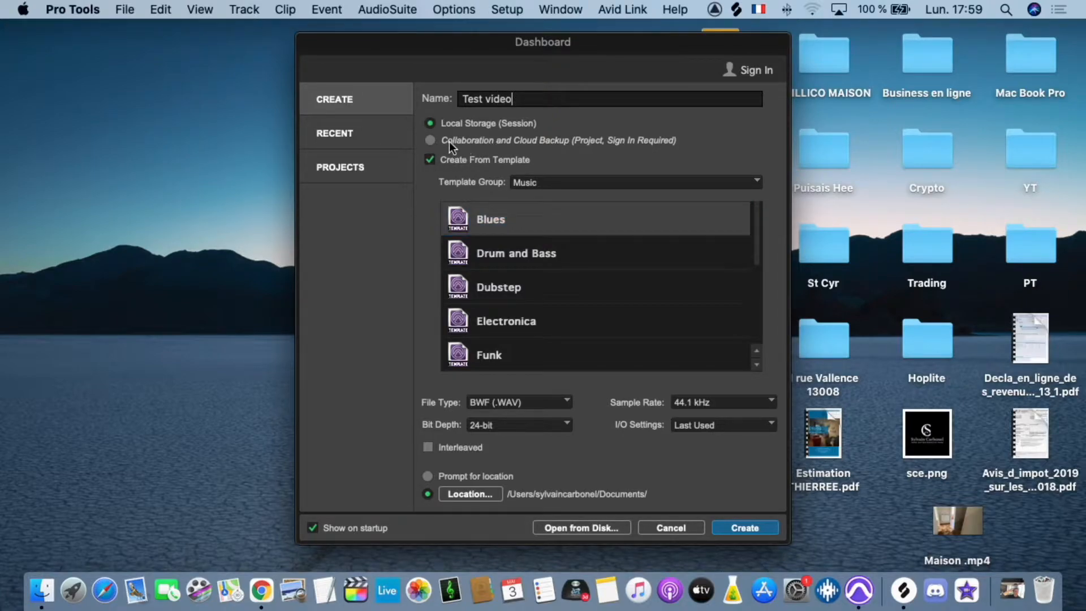
key("super+a")
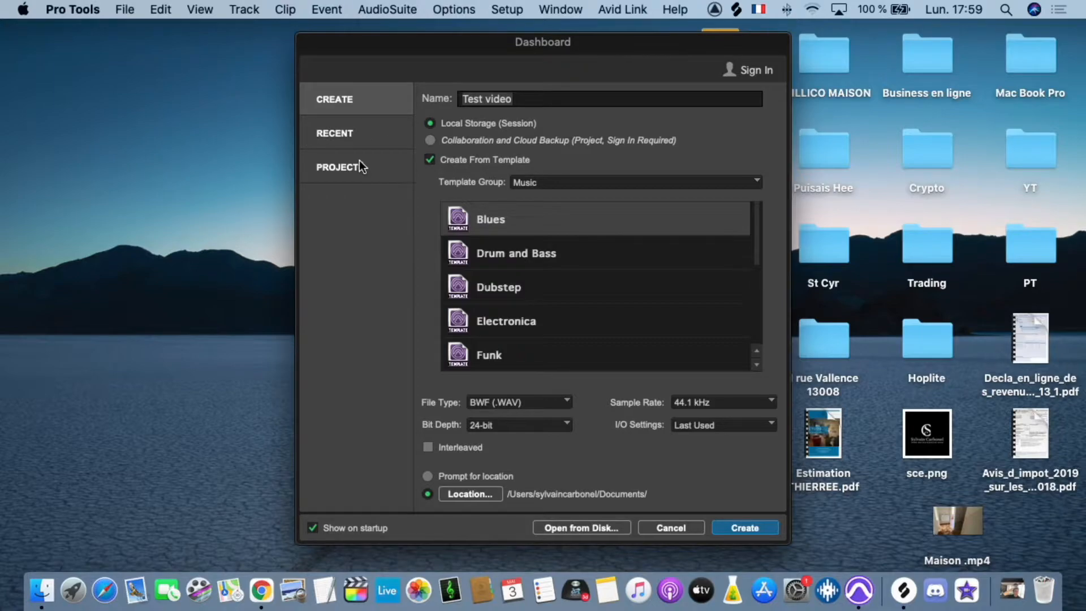
Check the available file types for the session and choose BWF (.WAV)
left_click(518, 401)
left_click(518, 407)
left_click(517, 403)
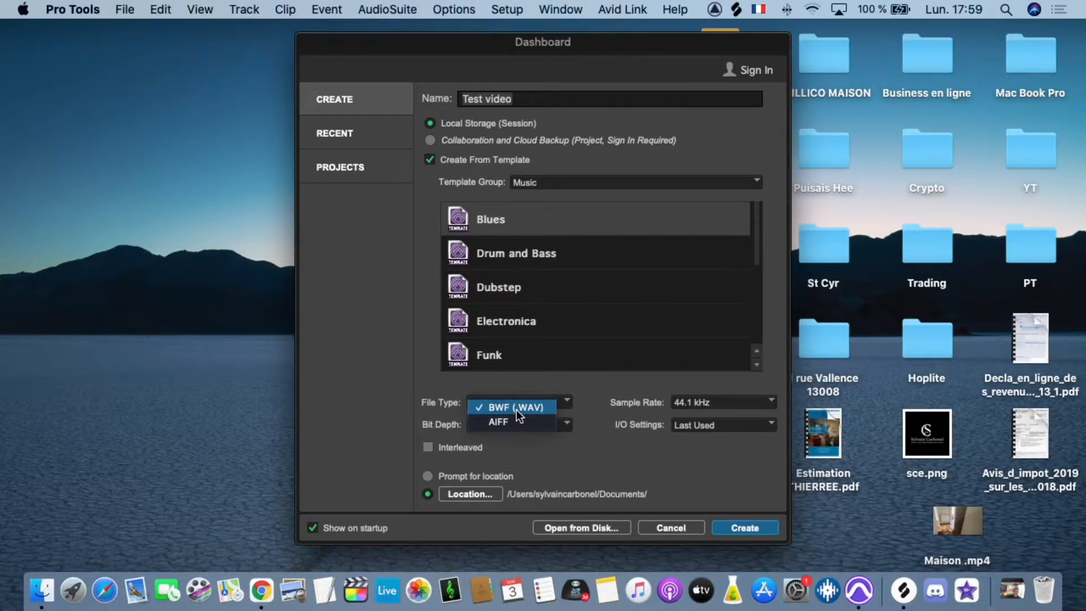
left_click(519, 412)
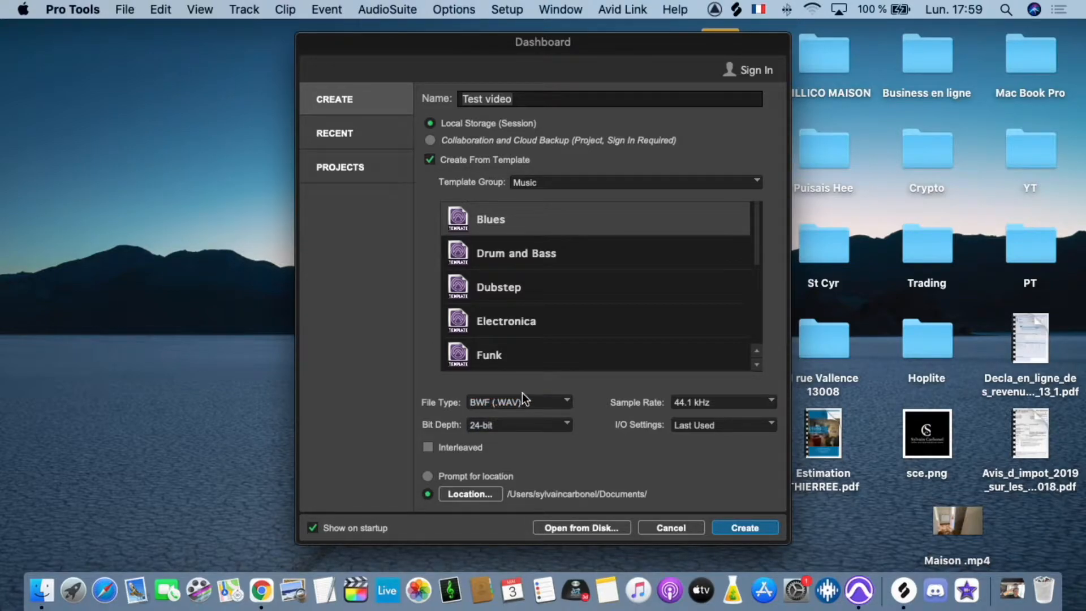
Review the available sample rates for the session and choose 44.1 kHz
left_click(726, 402)
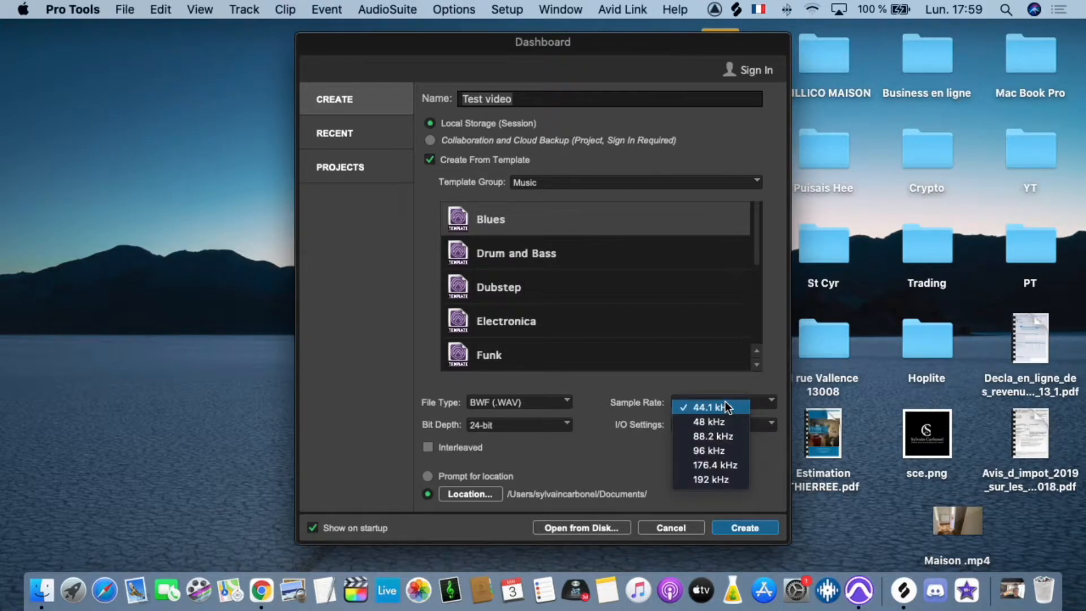
left_click(695, 403)
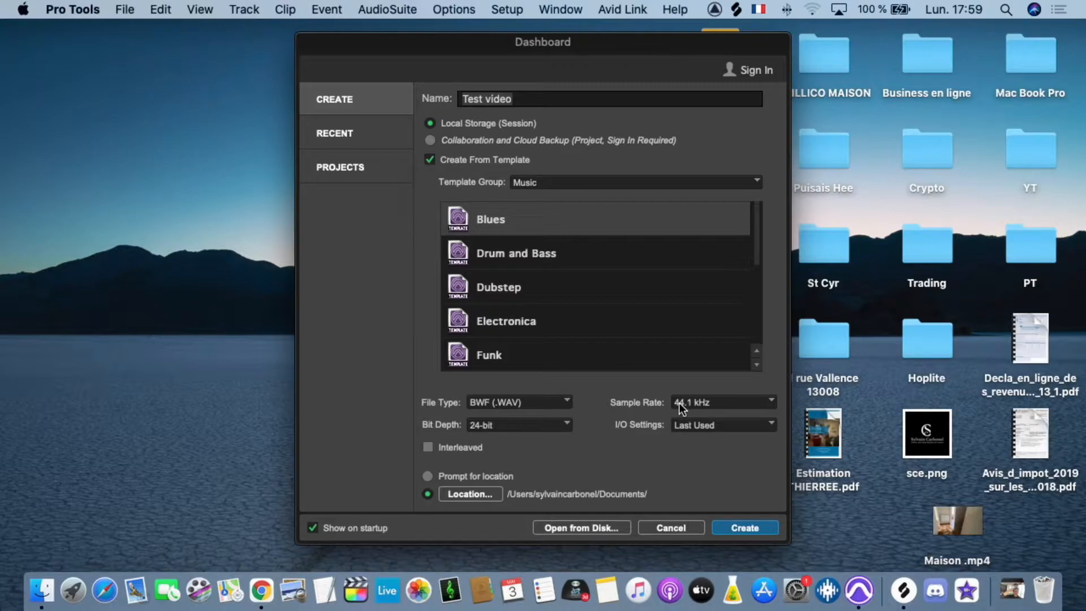
left_click(691, 401)
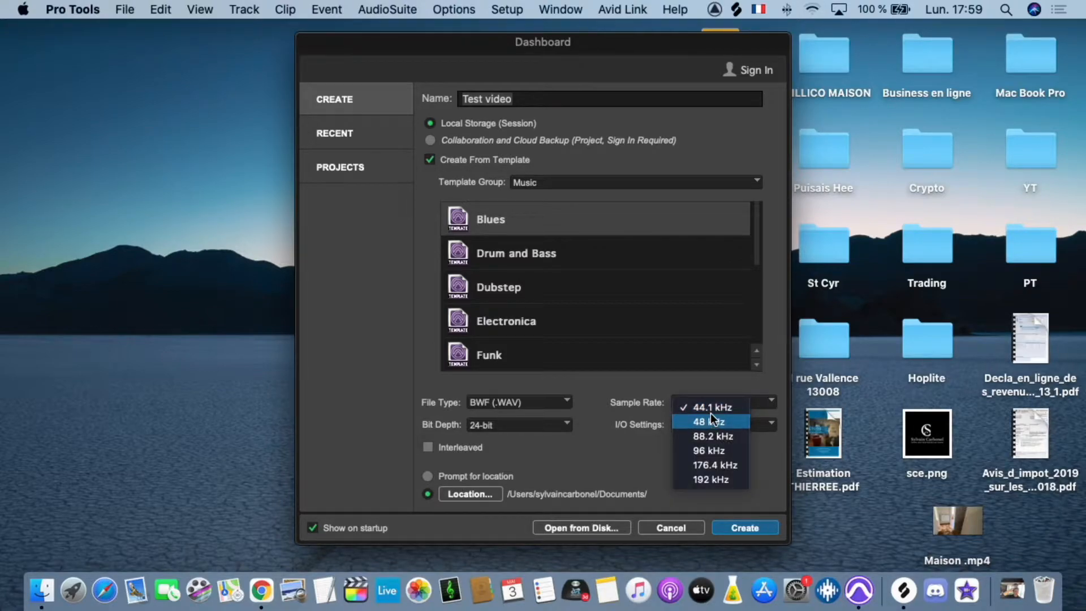
left_click(702, 384)
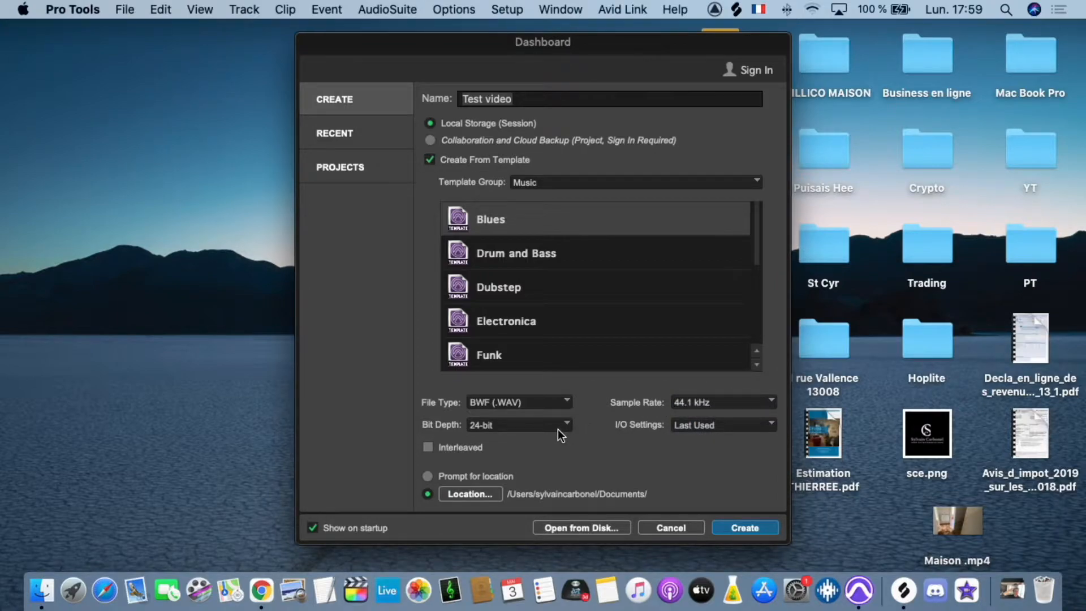
Review the available bit depths for the session and choose 24-bit
left_click(522, 430)
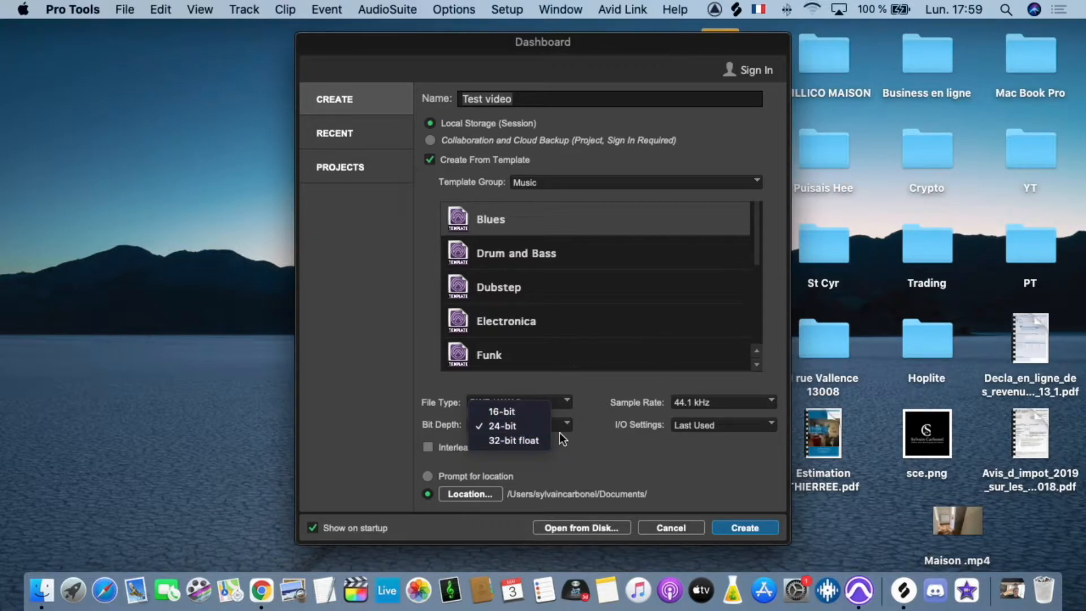
left_click(590, 452)
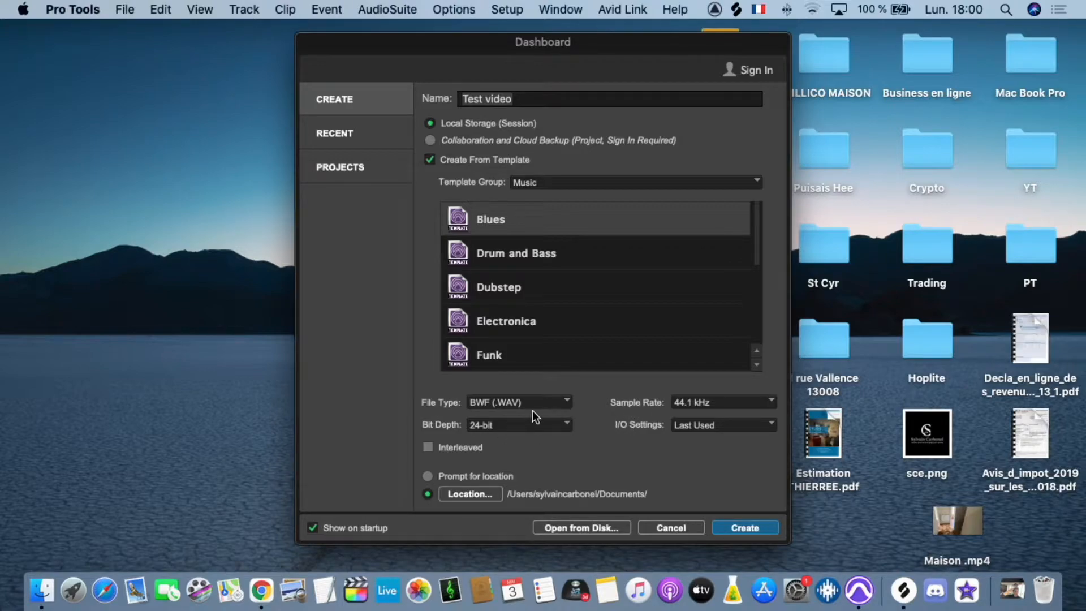
left_click(531, 426)
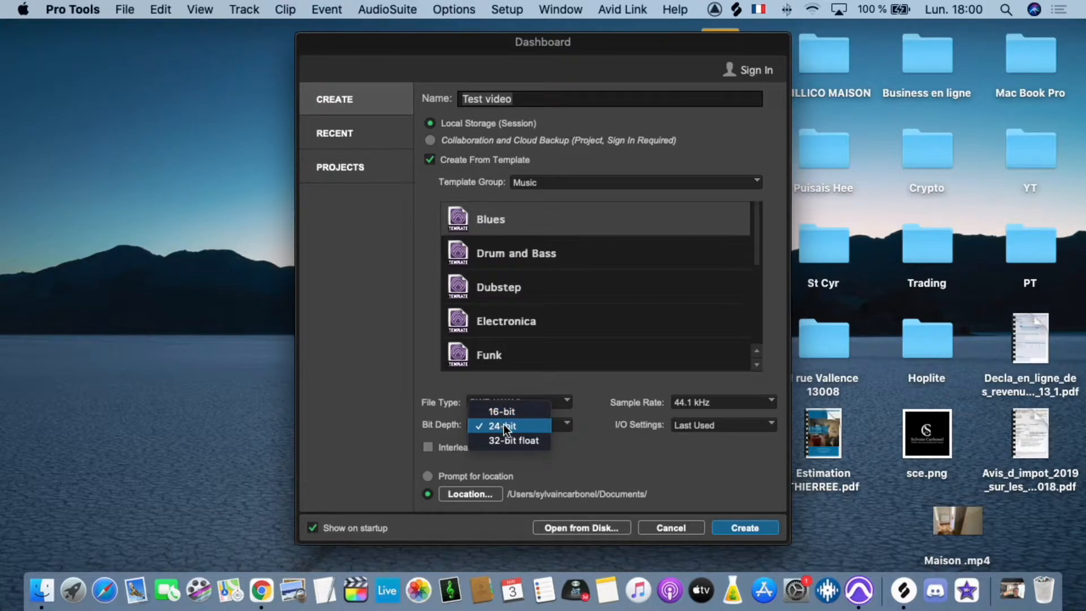
left_click(503, 427)
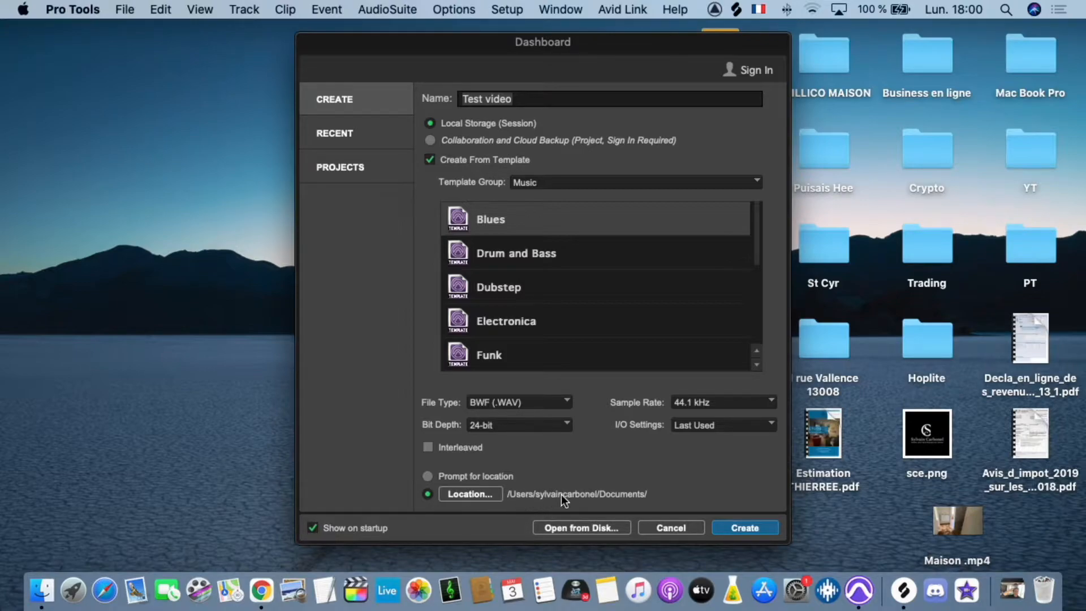
Inspect the Pro Tools folder inside Documents in Finder, then close the Finder window
left_click(41, 590)
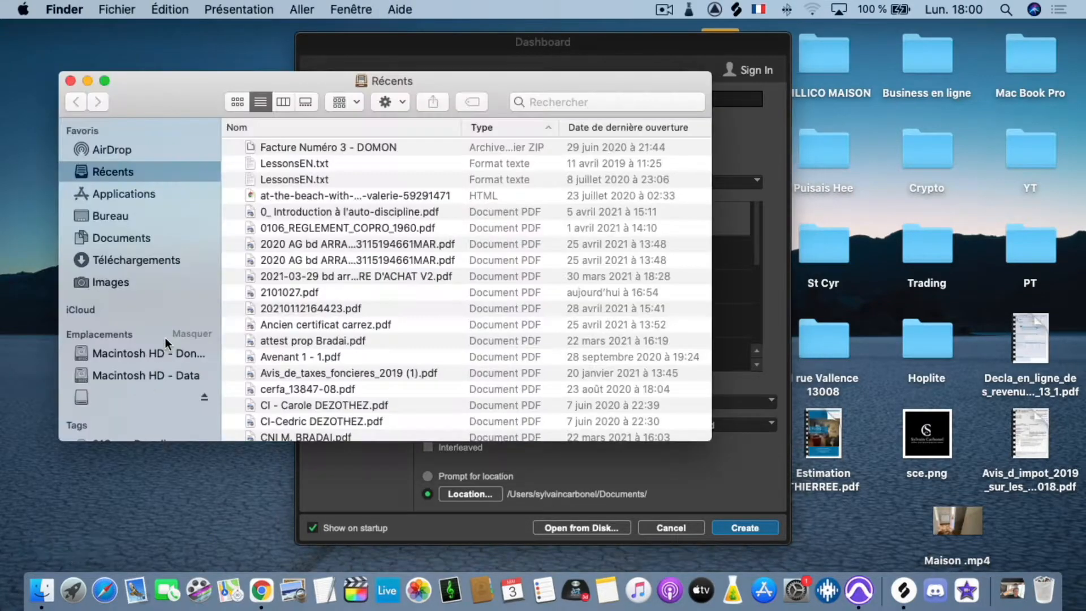
left_click(122, 238)
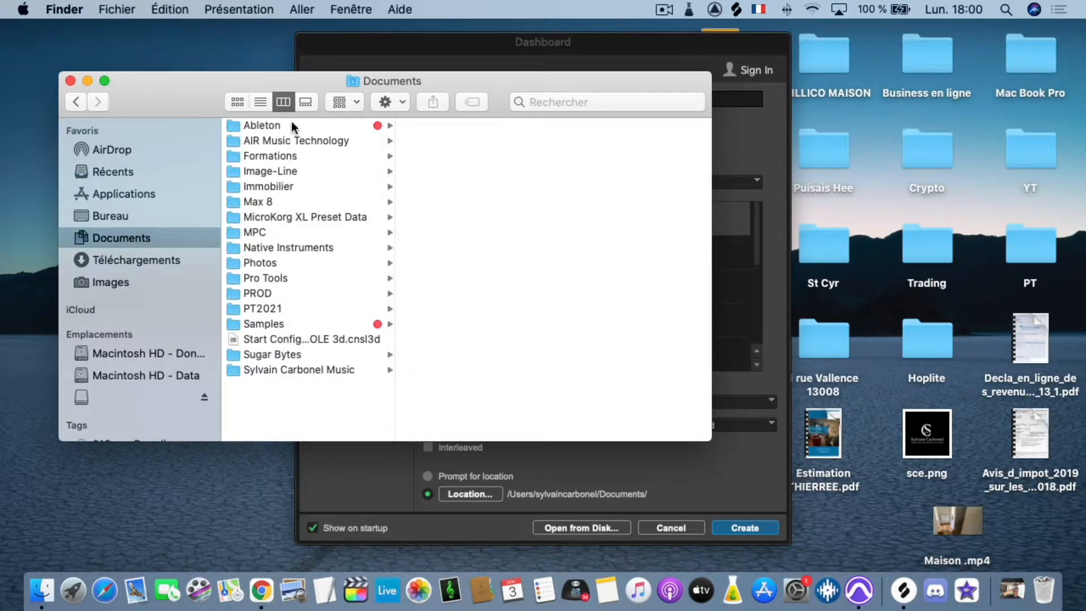
left_click(286, 277)
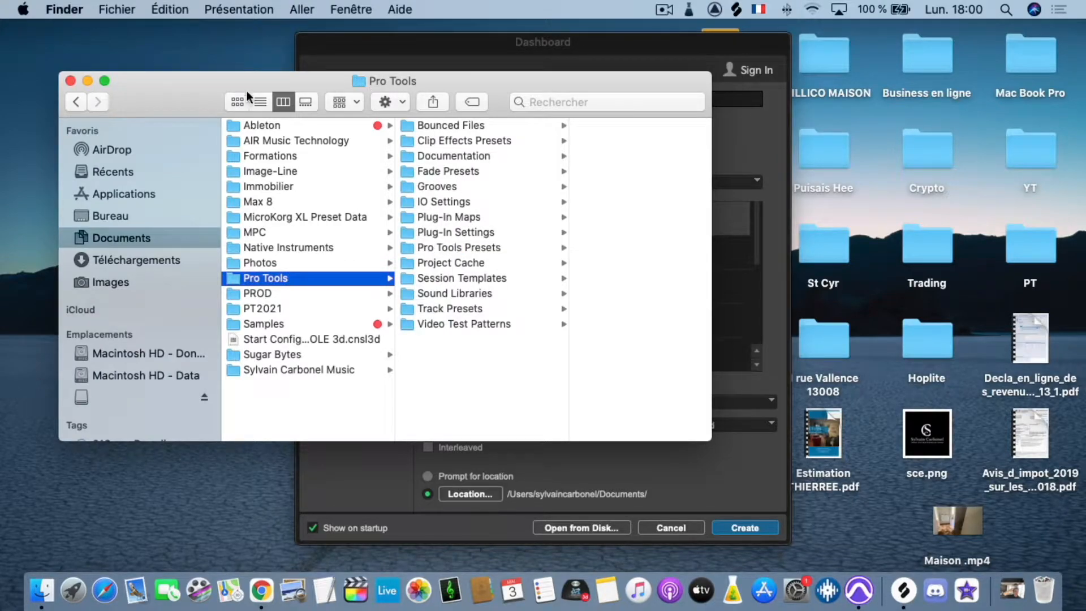
left_click(71, 81)
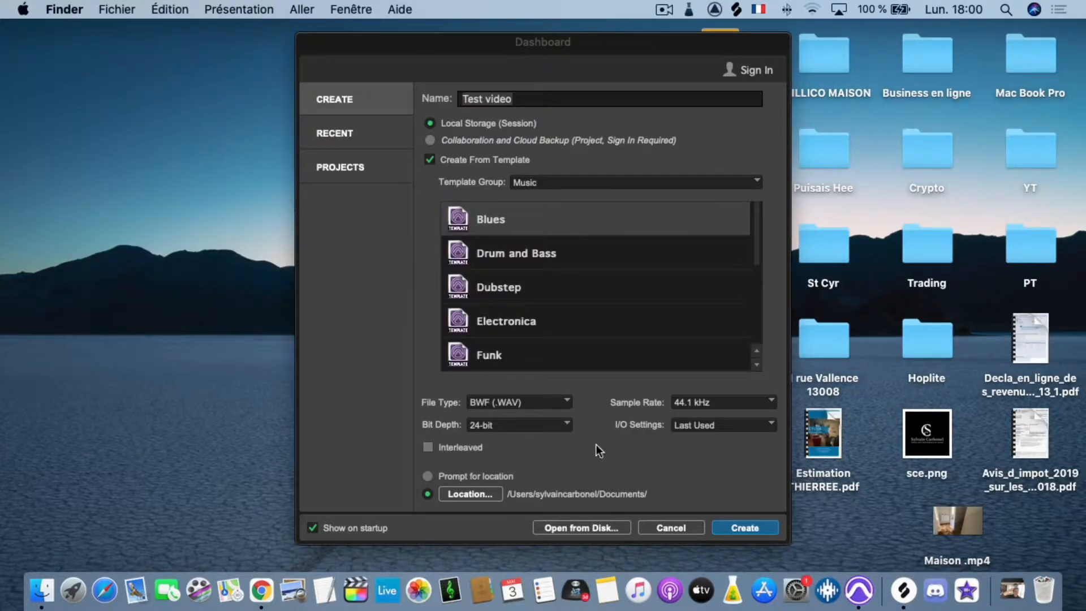
Create the Test video session from the Blues template, declining the detailed report and the Avid Marketplace visit
left_click(737, 527)
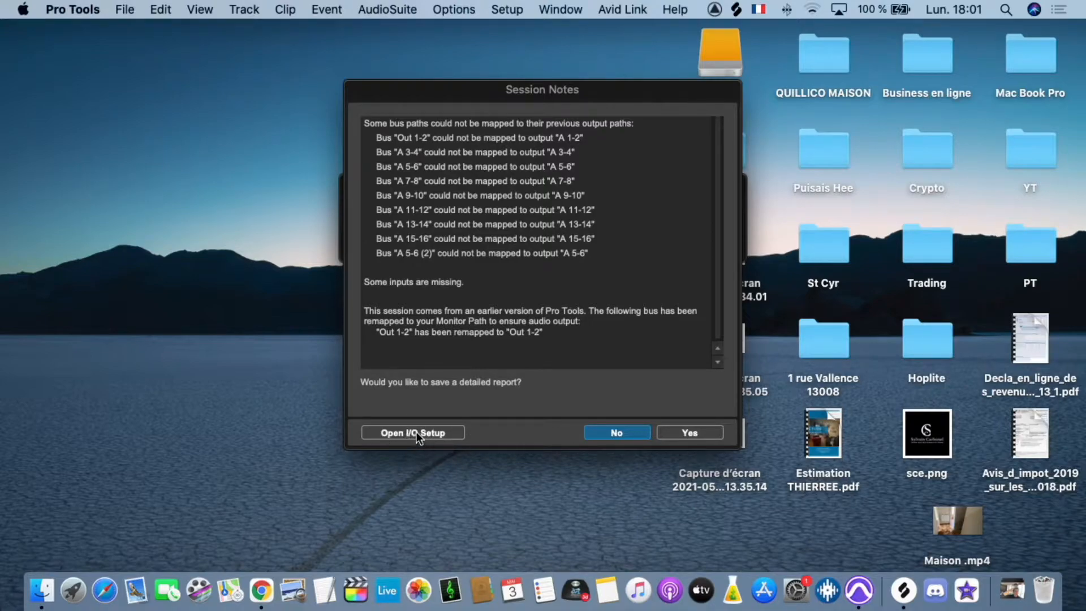
left_click(615, 433)
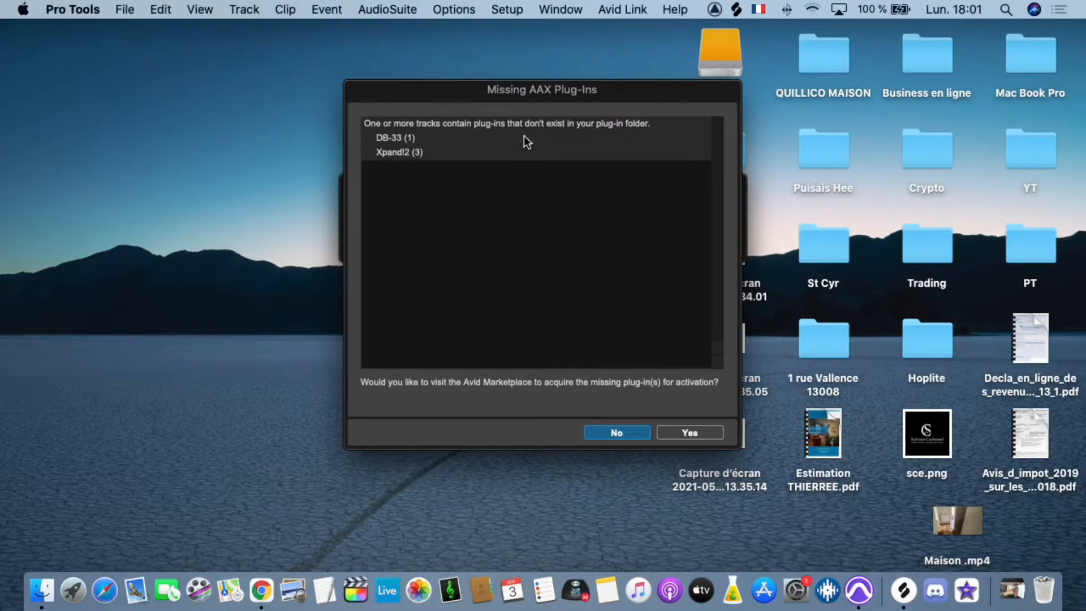
left_click(616, 432)
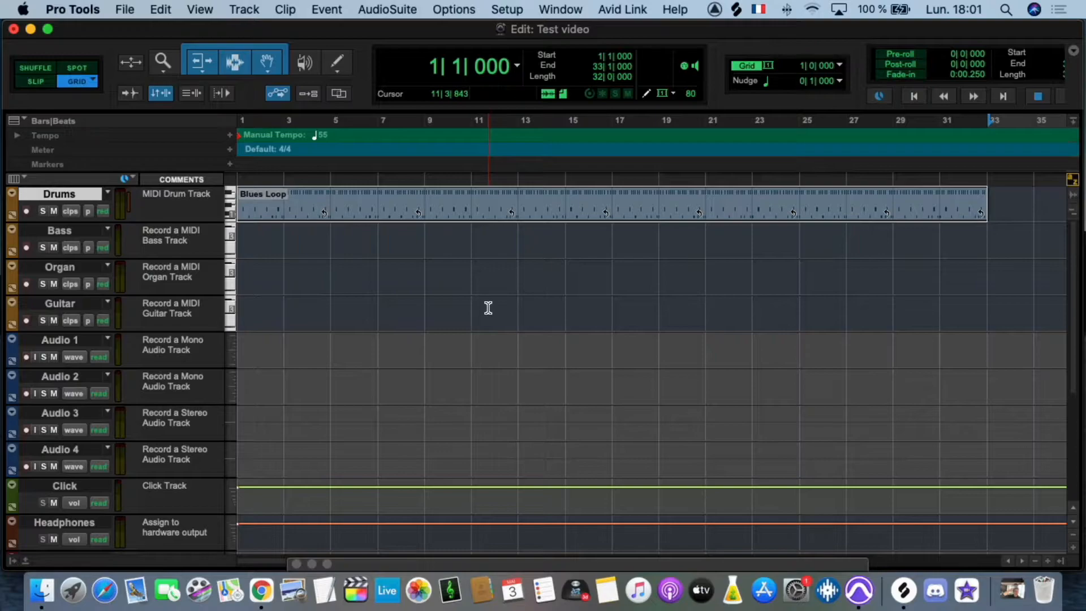
left_click_drag(473, 305, 517, 303)
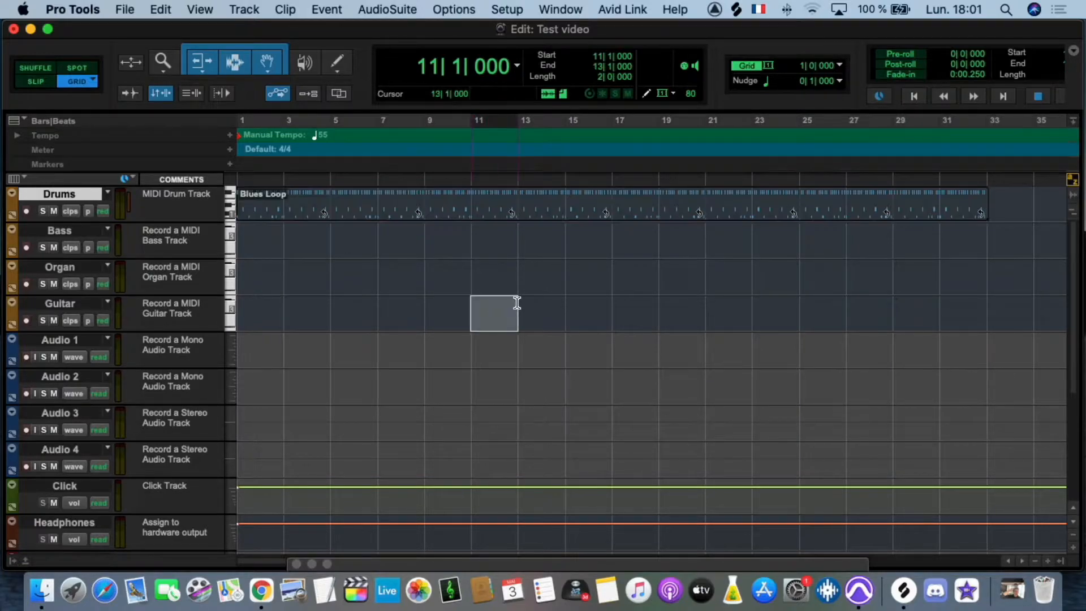
left_click(517, 303)
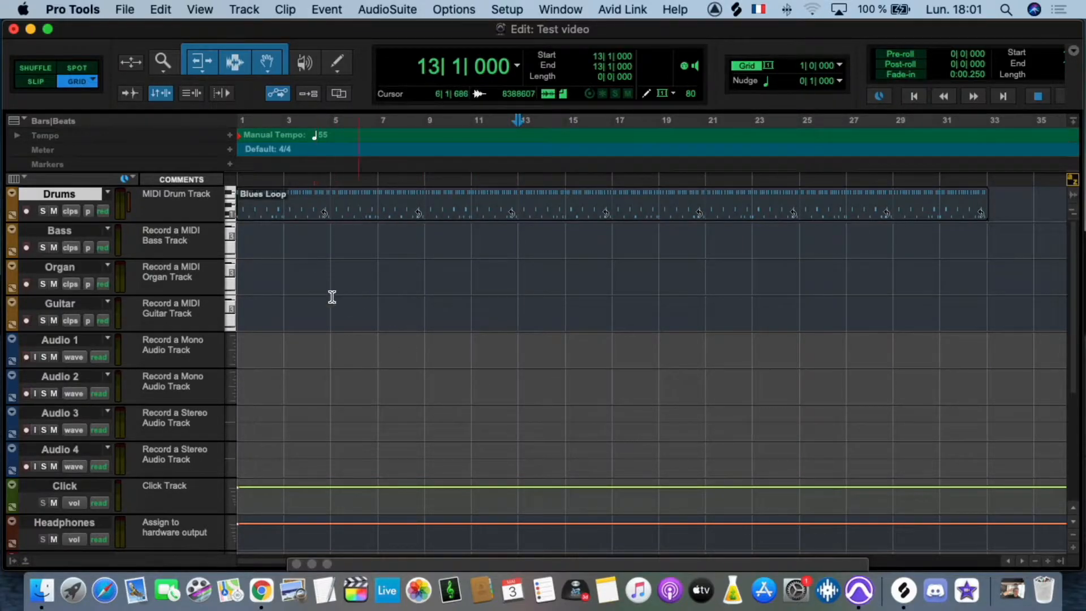
scroll(328, 361, "down", 5)
scroll(326, 358, "up", 5)
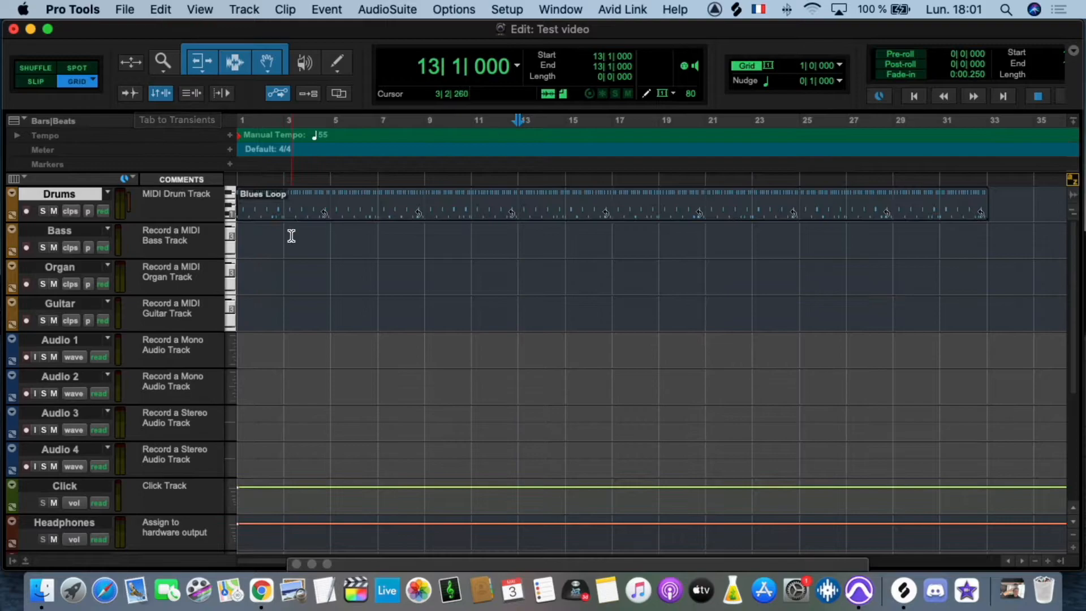
Return to the start of the session and briefly play it back
left_click(280, 234)
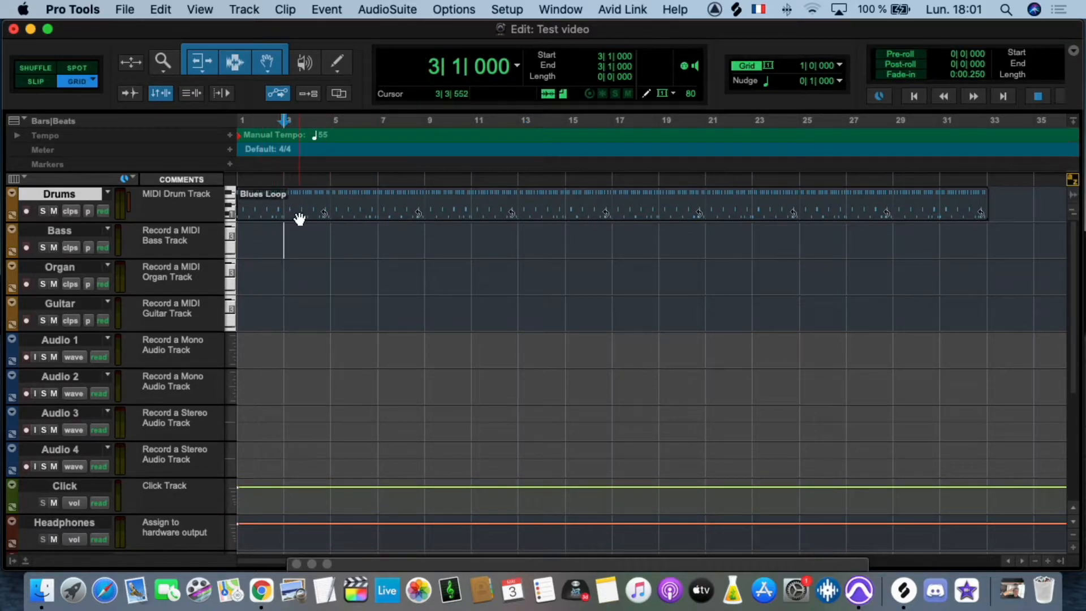
key("Return")
key("space")
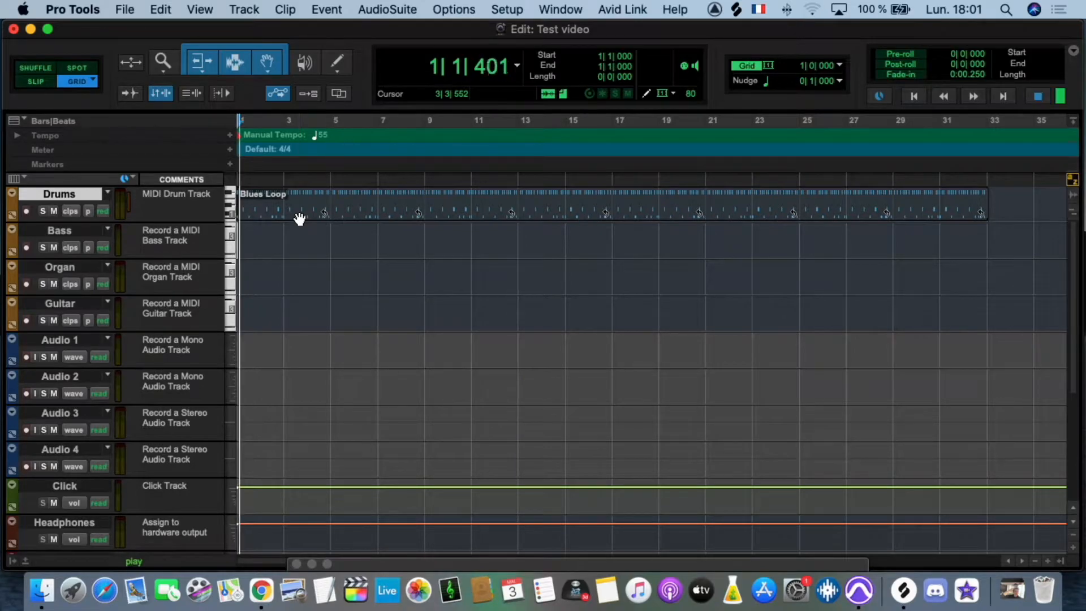
key("space")
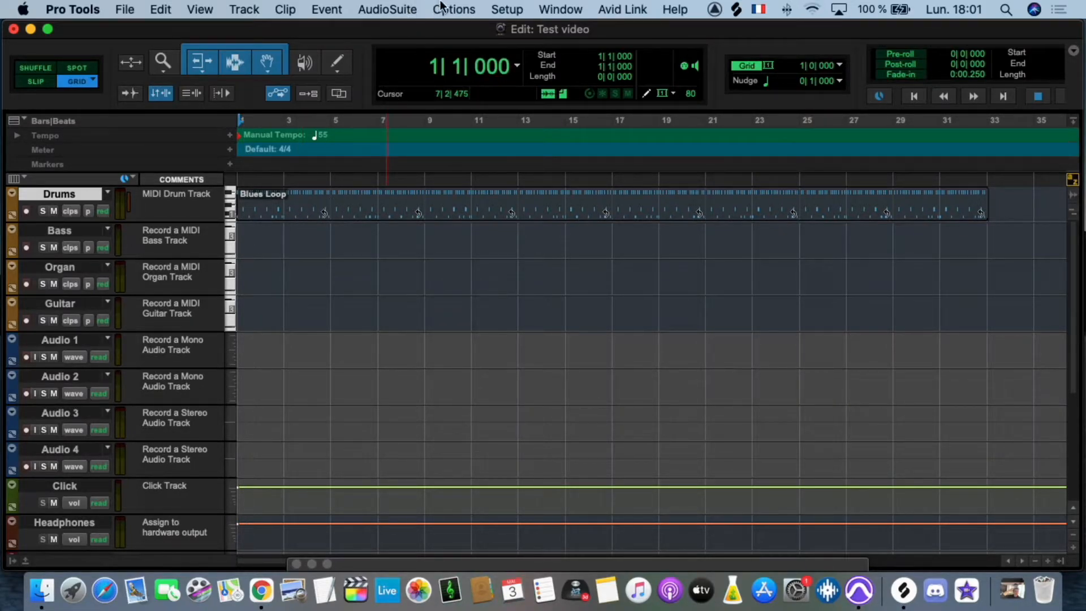
Check the peripheral listed in the Hardware Setup and close the dialog
left_click(516, 9)
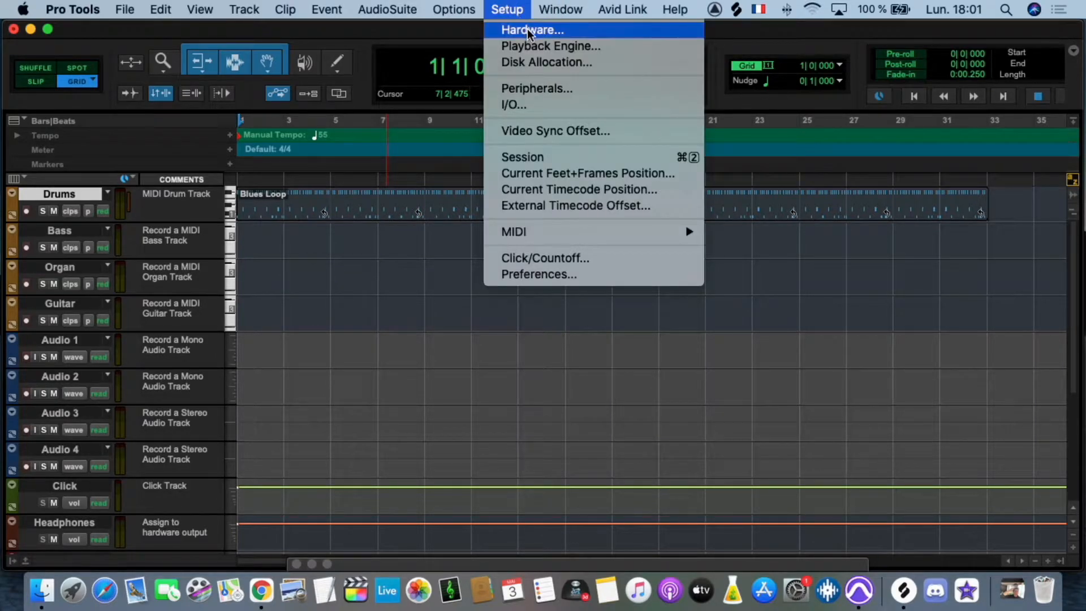
left_click(529, 31)
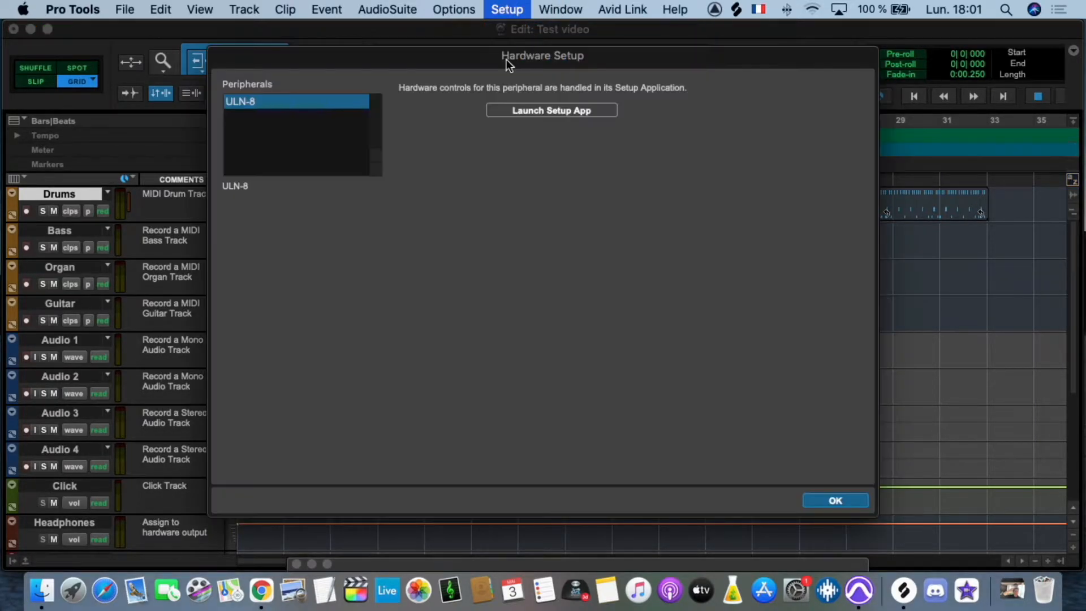
left_click(838, 500)
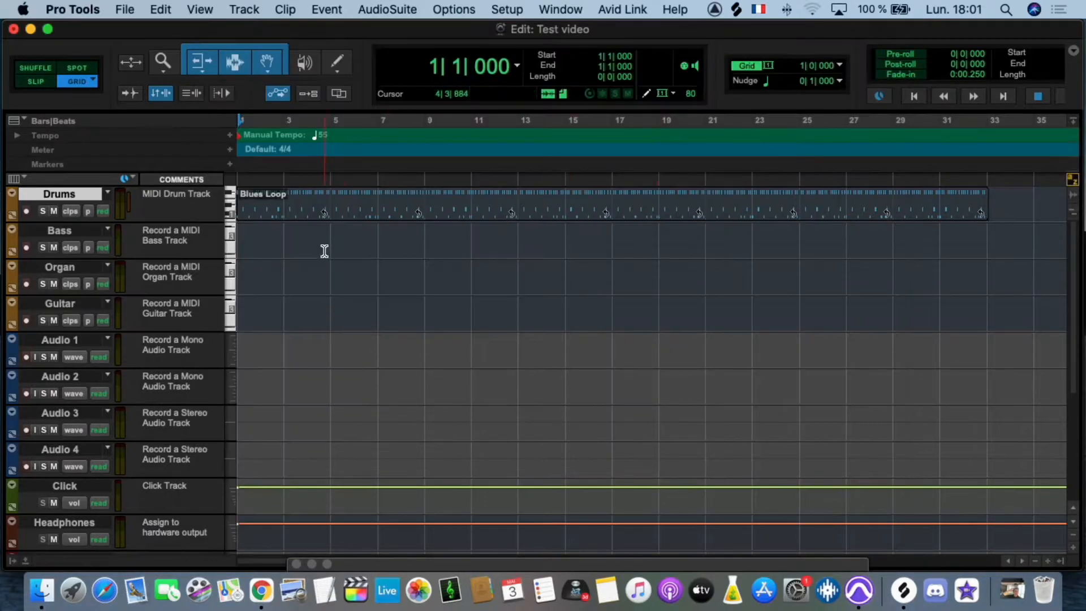
Select the first four bars of the Blues Loop clip on the Drums track and play them briefly
left_click(322, 213)
key("space")
key("space")
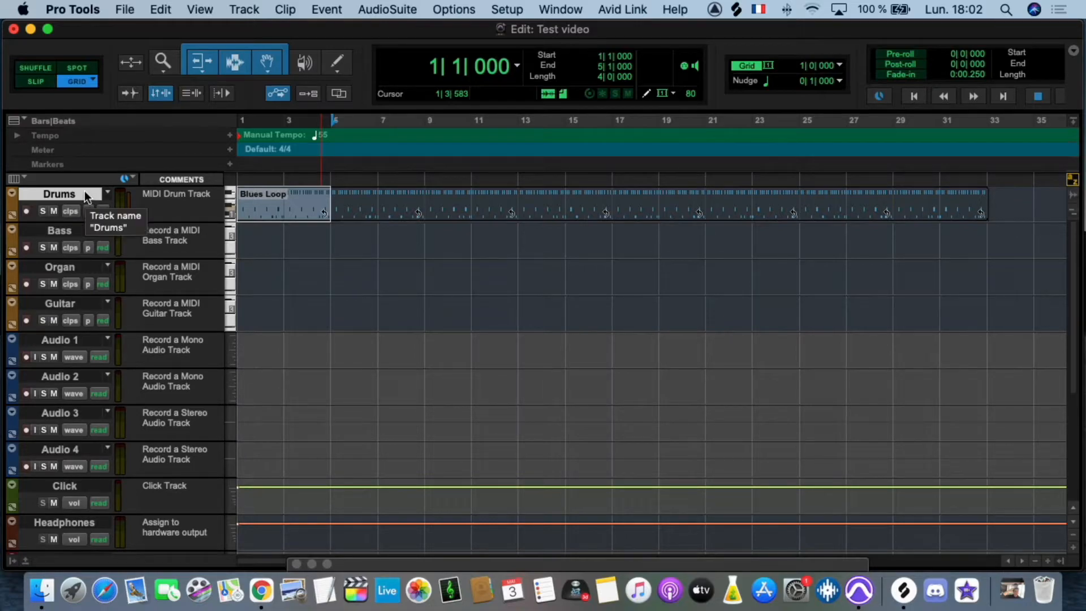
Inspect the Xpand!2 insert of the Drums track in the Mix window, then return to the Edit window
key("super+equal")
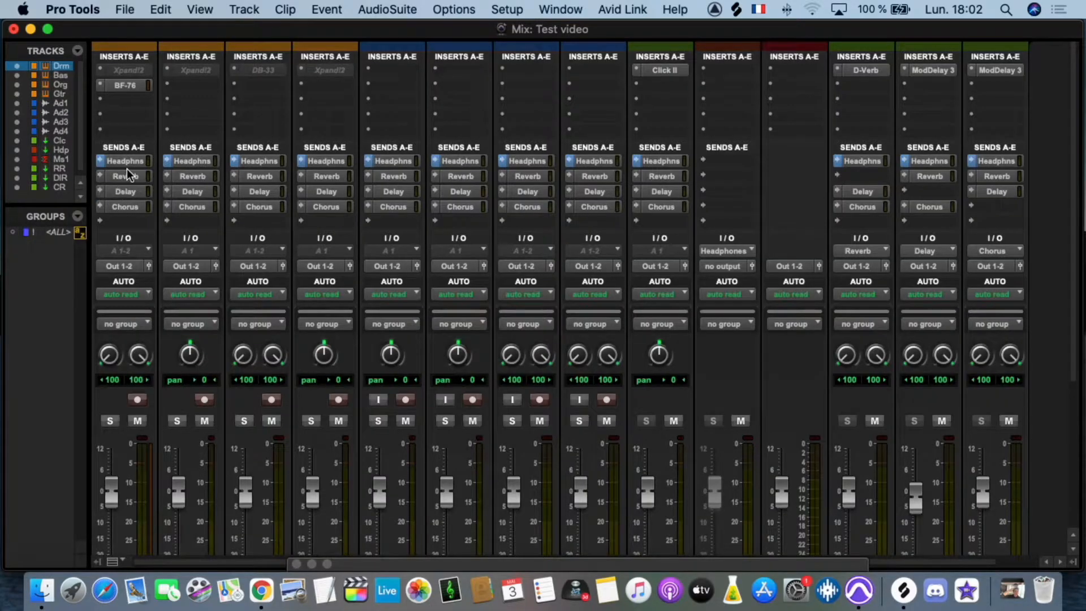
left_click(128, 67)
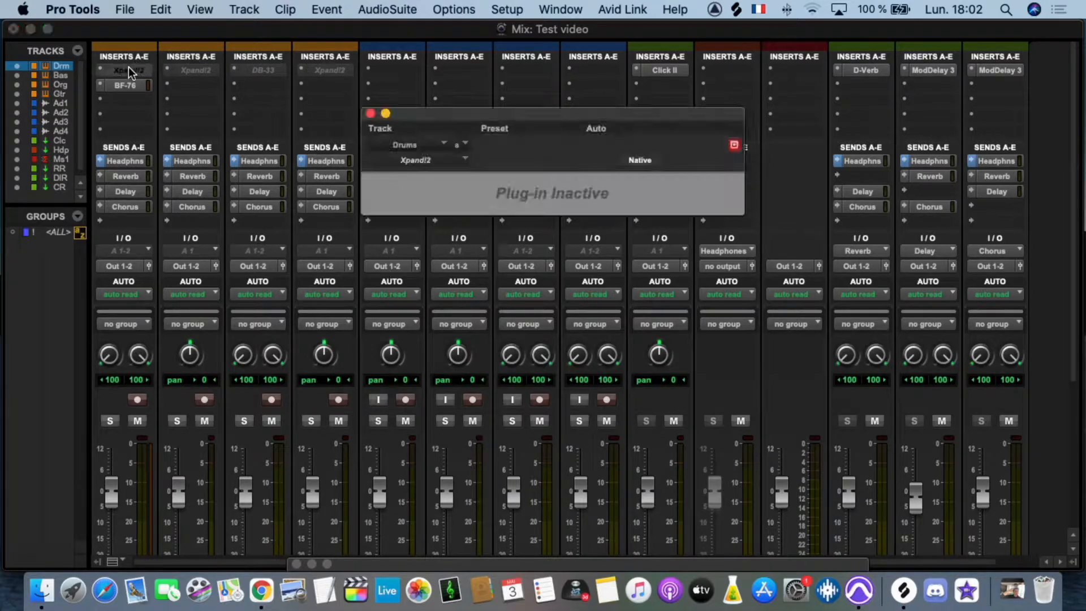
left_click(137, 71)
key("super+equal")
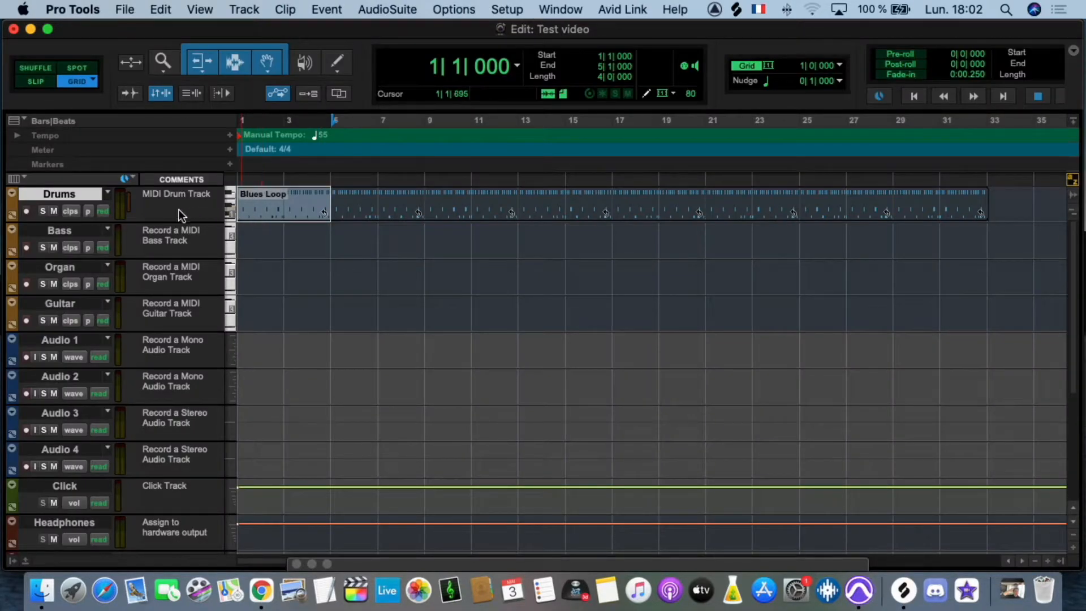
Replace the inactive Xpand!2 insert on the Drums track with the multichannel instrument Battery 4-AAX (stereo)
key("super+equal")
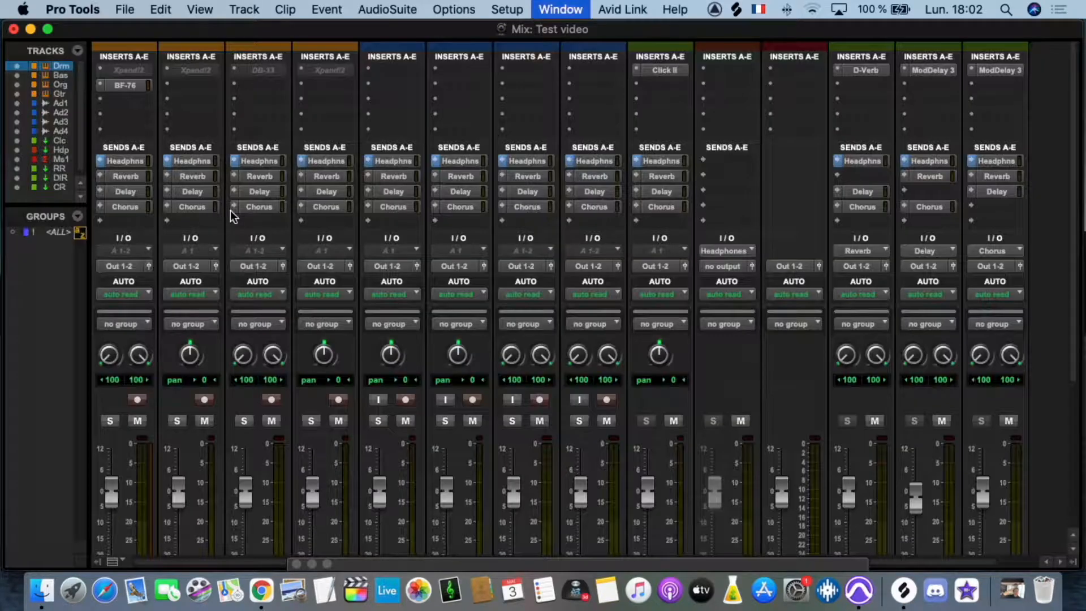
left_click(100, 69)
mouse_move(127, 69)
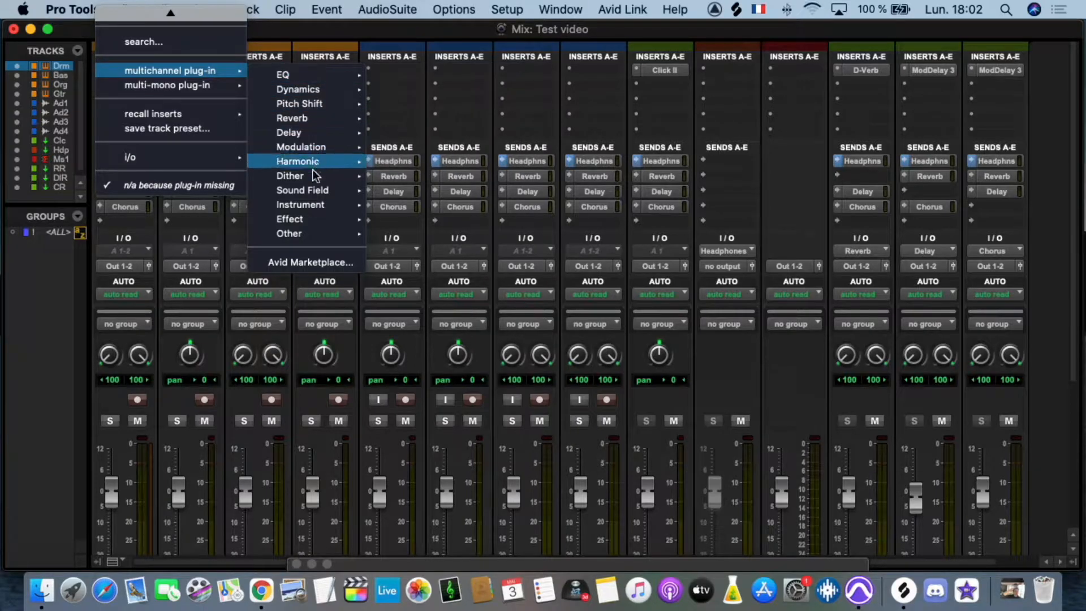
mouse_move(370, 205)
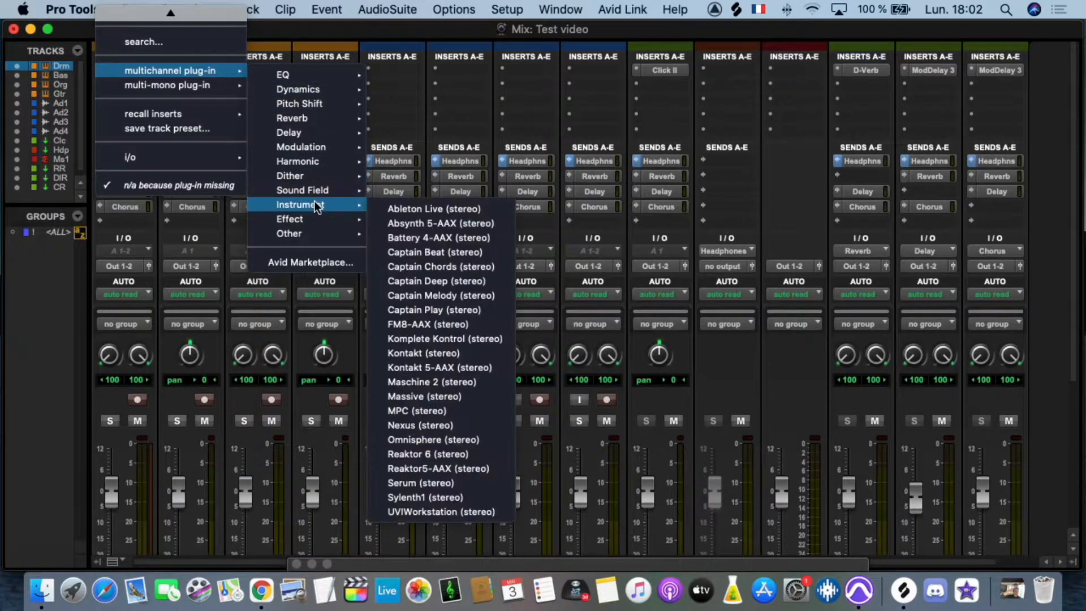
left_click(443, 239)
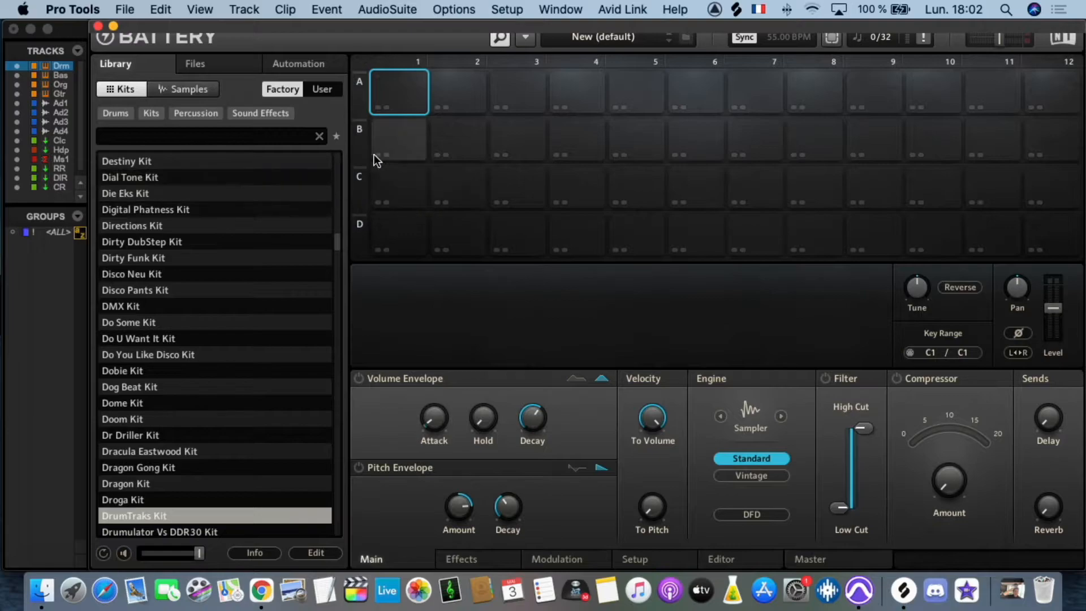
Choose the Destiny Kit in Battery, close the plug-in, and audition the selected Blues Loop bars in the Edit window
left_click(152, 164)
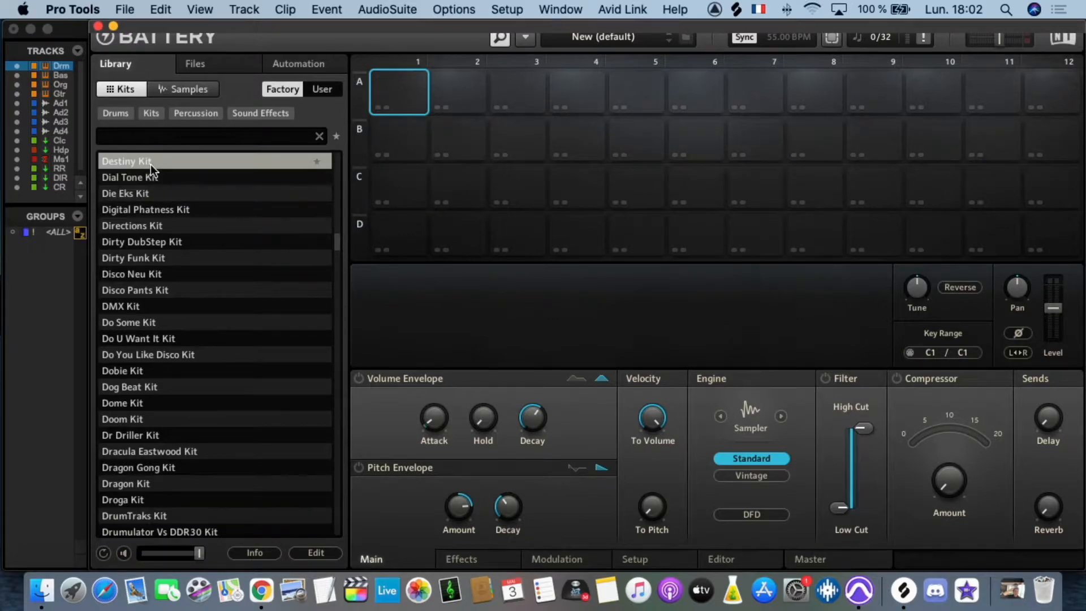
left_click(97, 26)
key("super+equal")
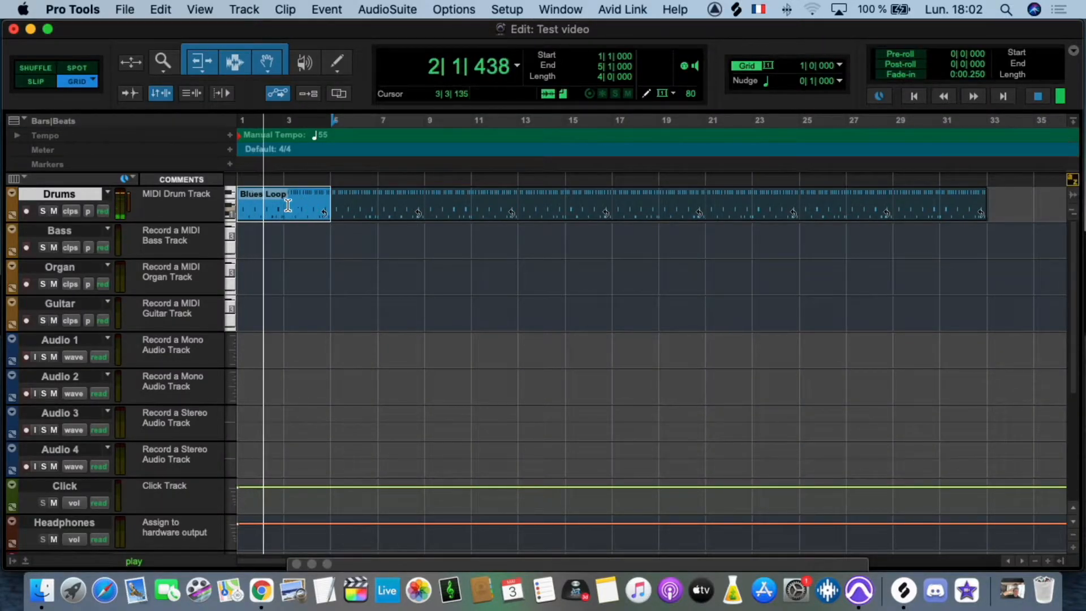
key("space")
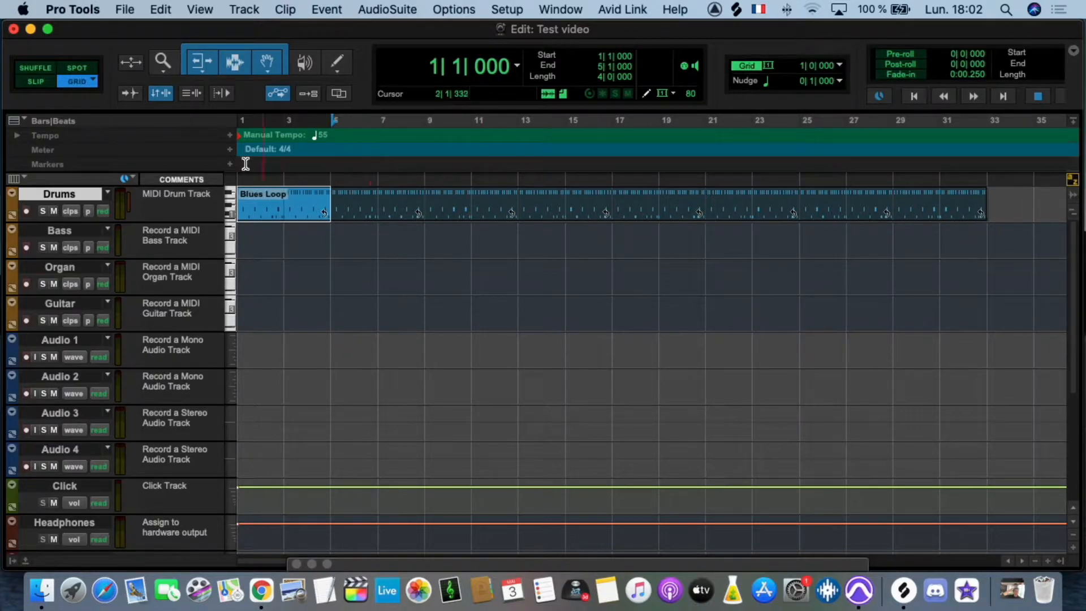
Switch to Slip mode and try placing the edit cursor freely at several points on the Bass track
left_click(32, 71)
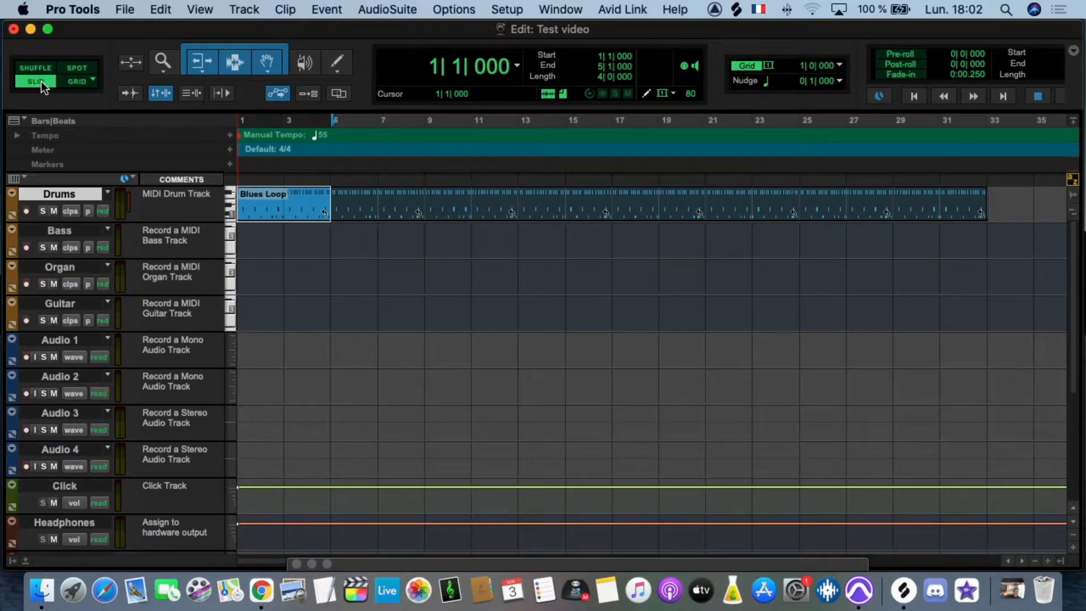
left_click(286, 236)
left_click_drag(338, 236, 316, 237)
left_click(318, 237)
left_click(305, 238)
Switch to Grid mode and try placing the edit cursor on successive bar lines of the Bass track
left_click(78, 81)
left_click(281, 236)
left_click(333, 237)
left_click(306, 236)
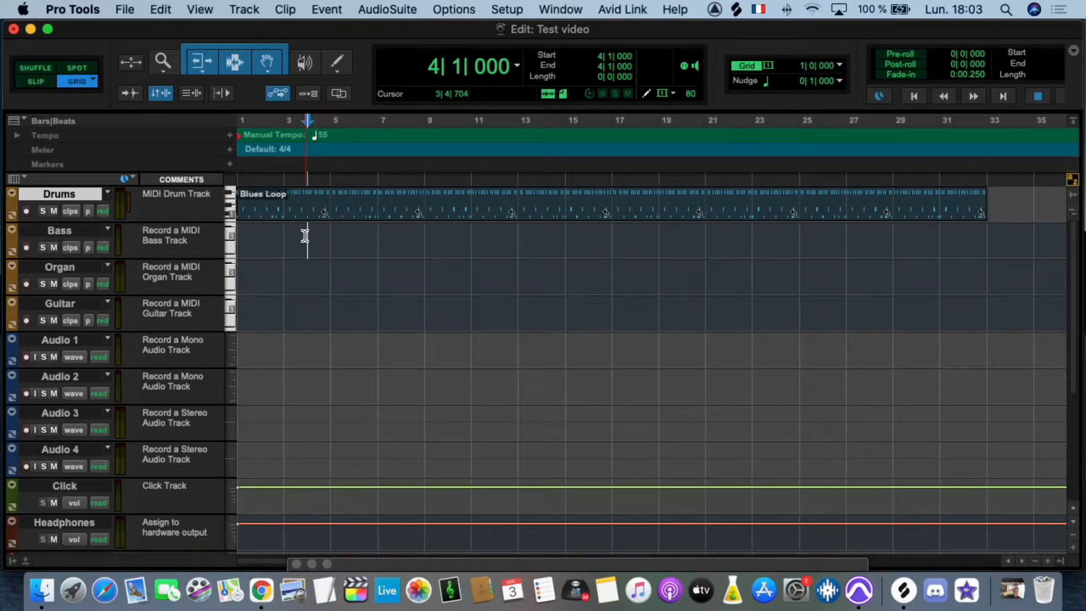
left_click(328, 236)
left_click(306, 237)
left_click(288, 236)
left_click(305, 237)
left_click(328, 236)
left_click(307, 236)
key("super+bracketright")
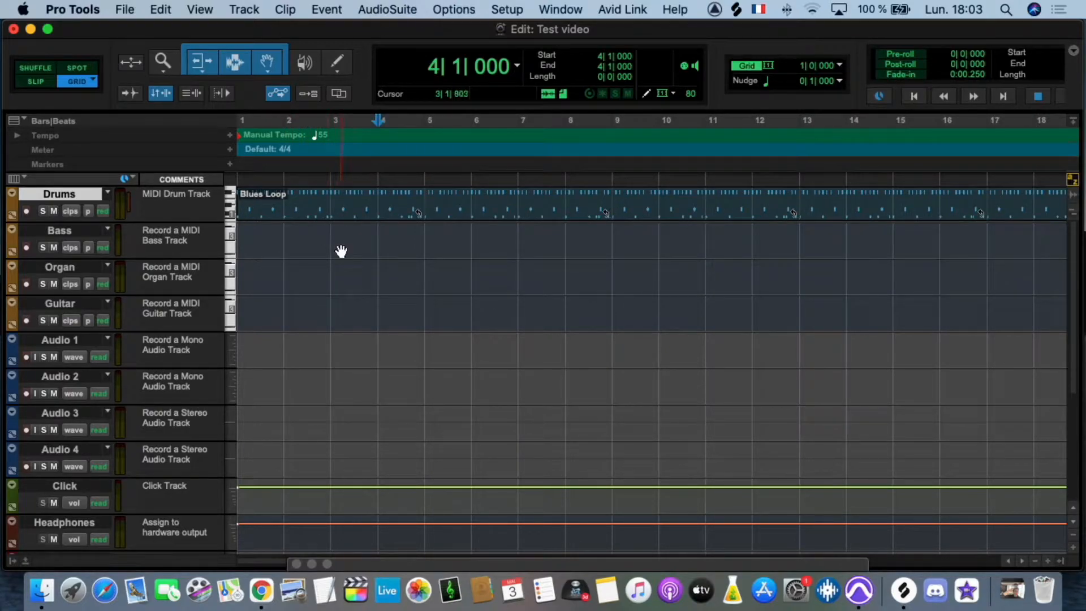
left_click(333, 240)
left_click(279, 236)
left_click(258, 237)
left_click(286, 235)
Switch to Spot mode and try placing the edit cursor at various positions on the Bass track
left_click(82, 67)
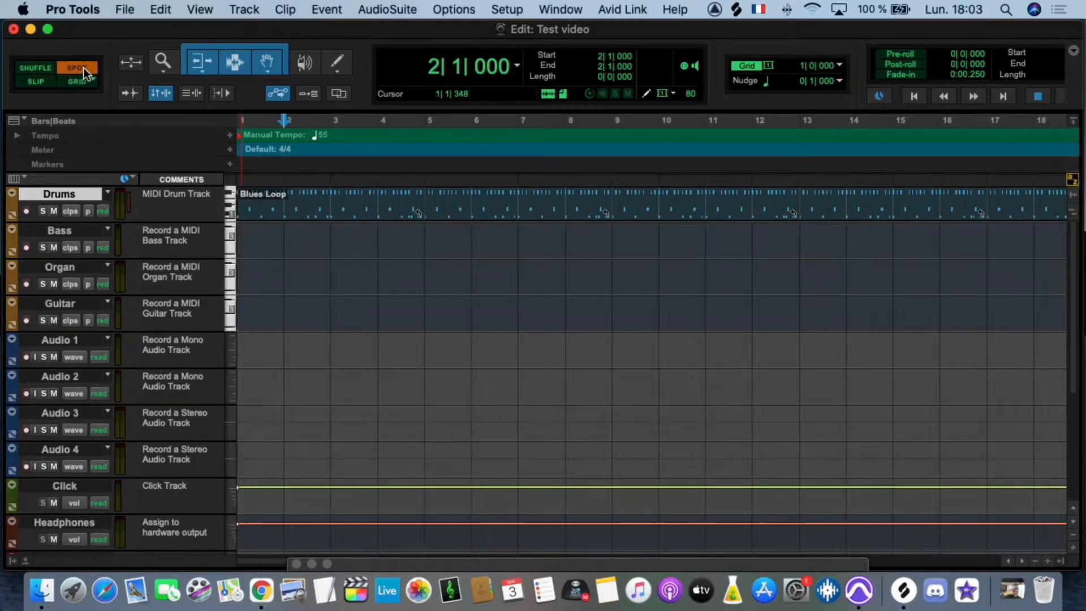
left_click(334, 233)
left_click(275, 237)
left_click(255, 236)
left_click(312, 237)
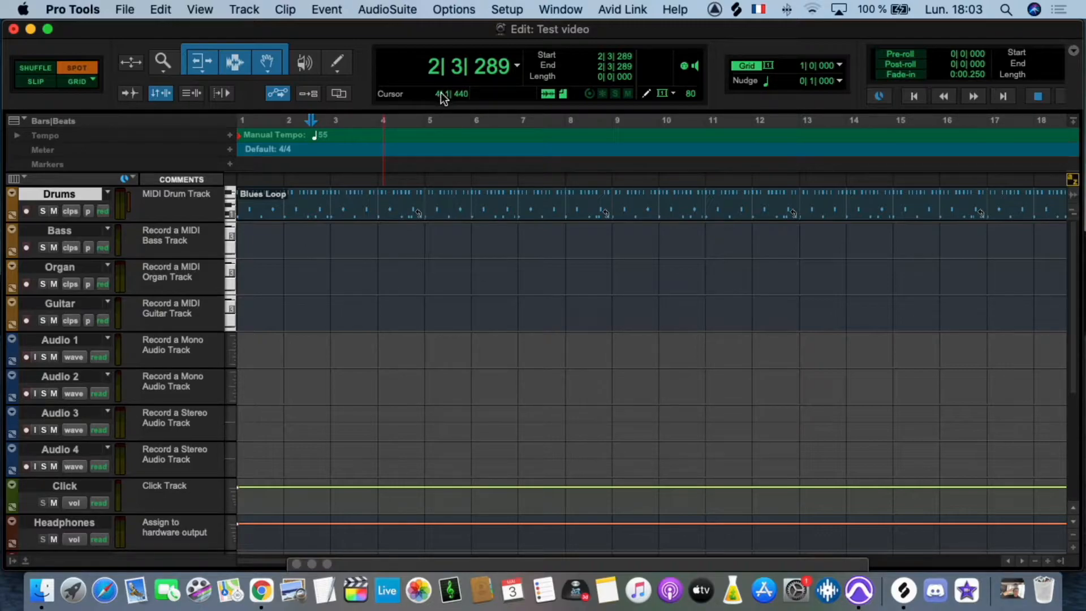
left_click(395, 238)
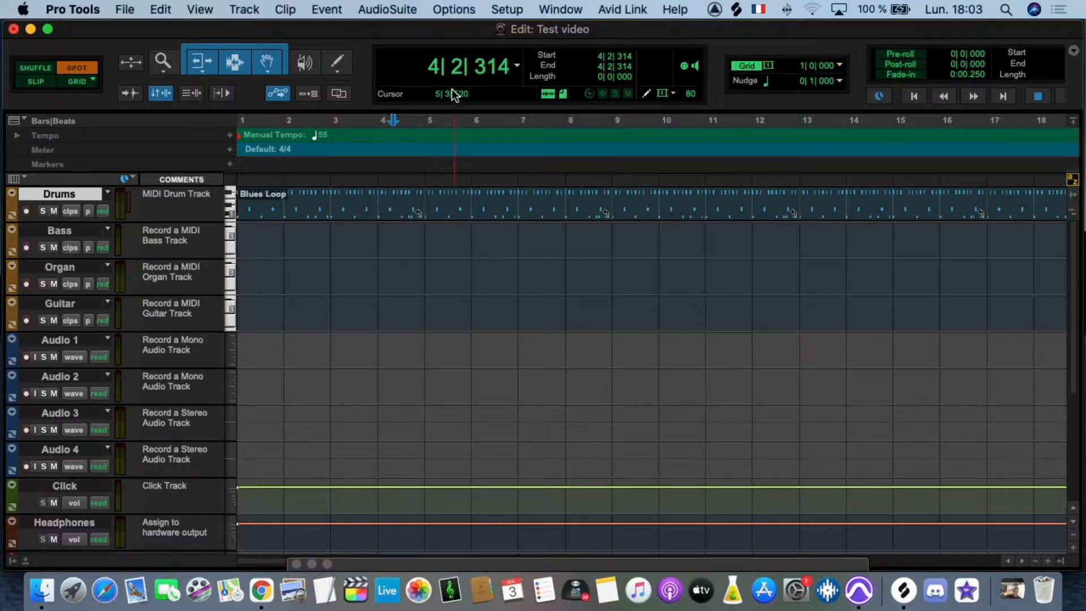
Switch to Shuffle mode and select a short range within bar 2 of the Bass track, about one beat long
left_click(35, 68)
left_click(286, 233)
left_click(349, 236)
left_click(364, 235)
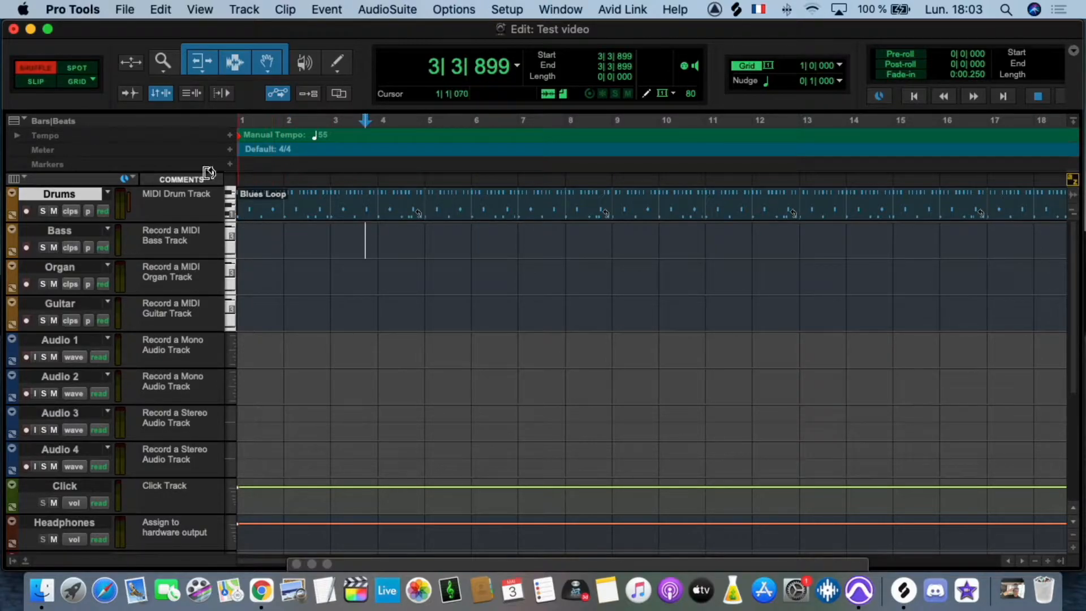
mouse_move(299, 231)
left_mouse_down()
mouse_move(400, 238)
mouse_move(318, 238)
left_mouse_up()
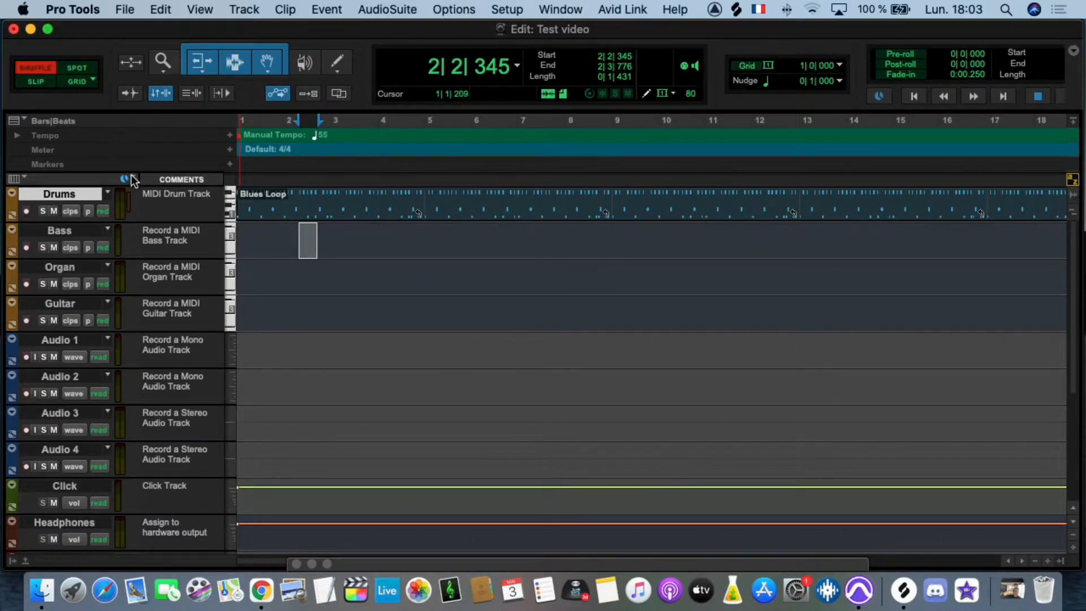
Expand and collapse the Tempo ruler's editor, and review the list of rulers available in the Edit window
left_click(18, 135)
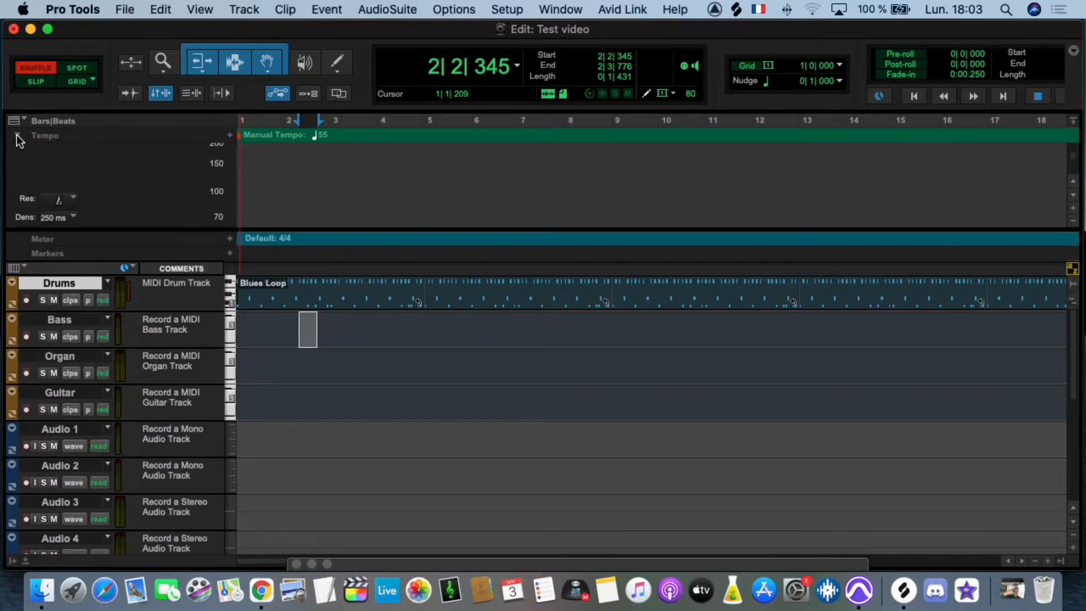
left_click(18, 135)
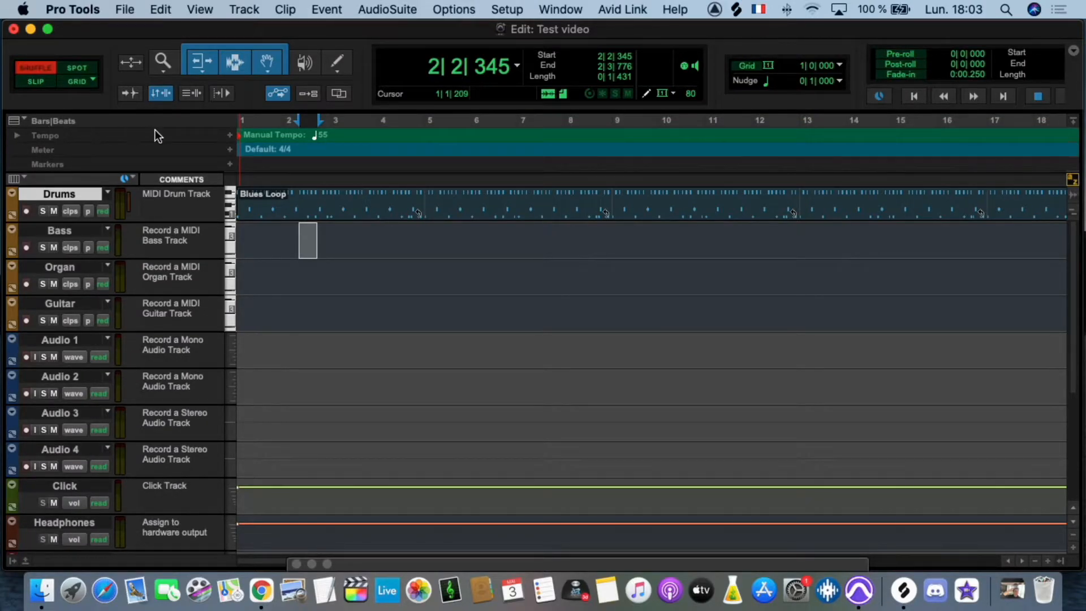
left_click(19, 122)
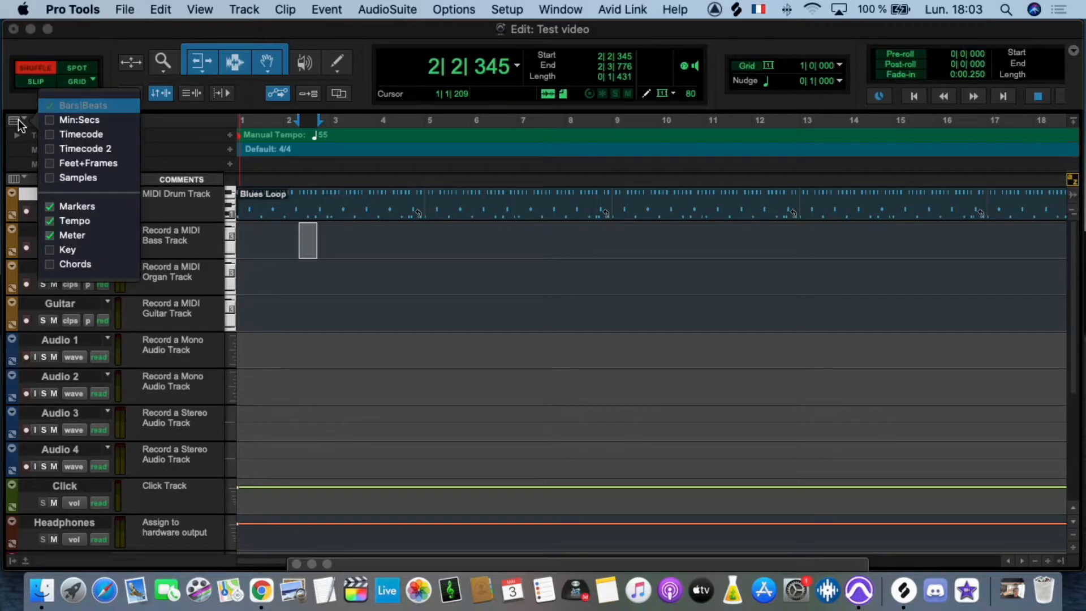
key("Down")
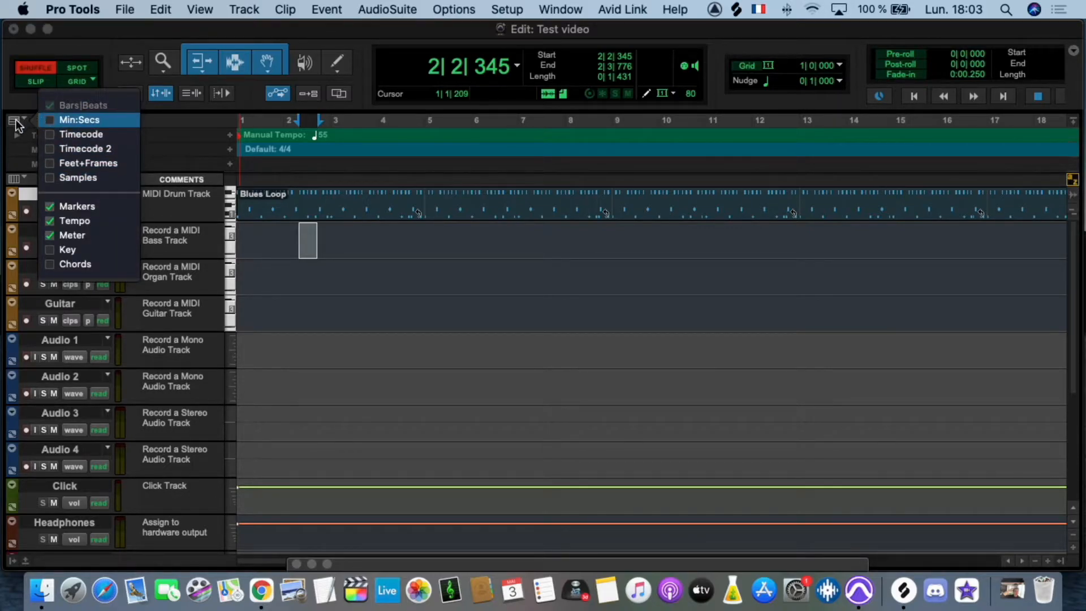
left_click(18, 124)
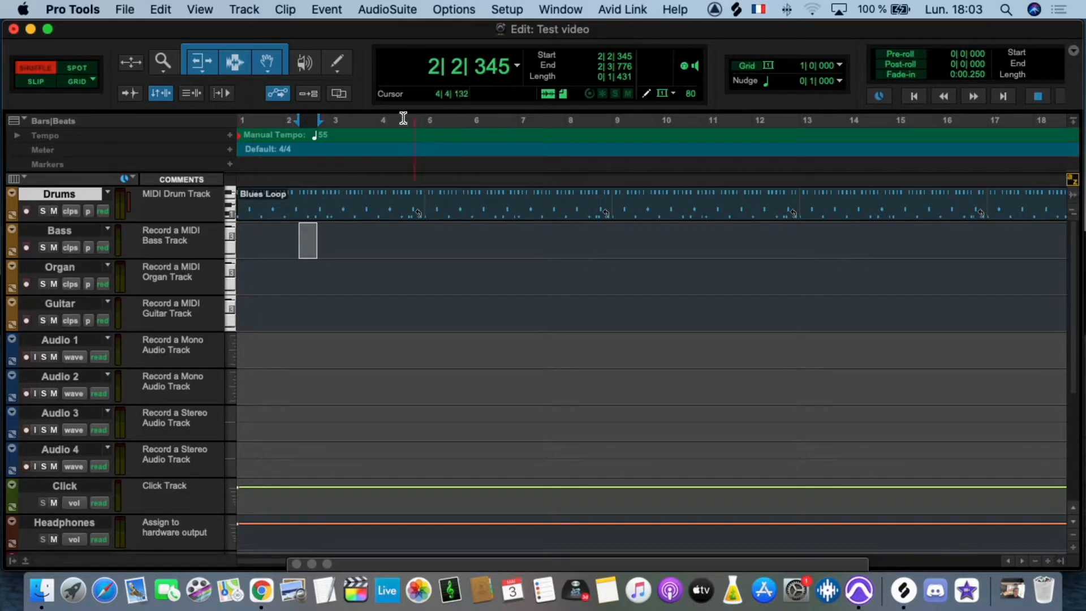
Place the edit cursor in bar 3 of the rulers and late in bar 1 of the Bass track, and return it to the session start
left_click(342, 133)
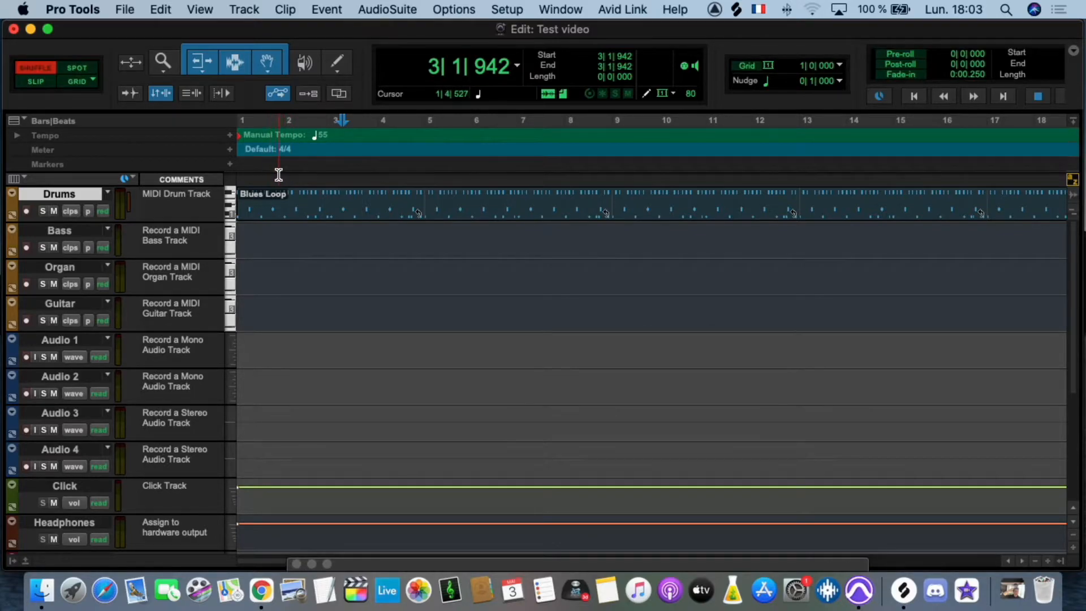
left_click(284, 233)
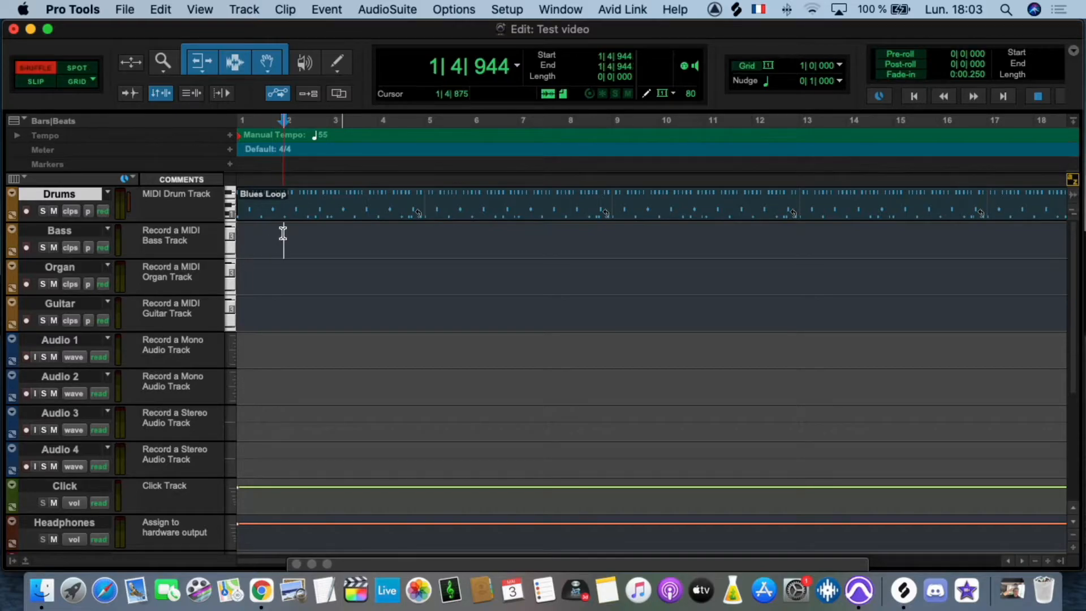
key("Return")
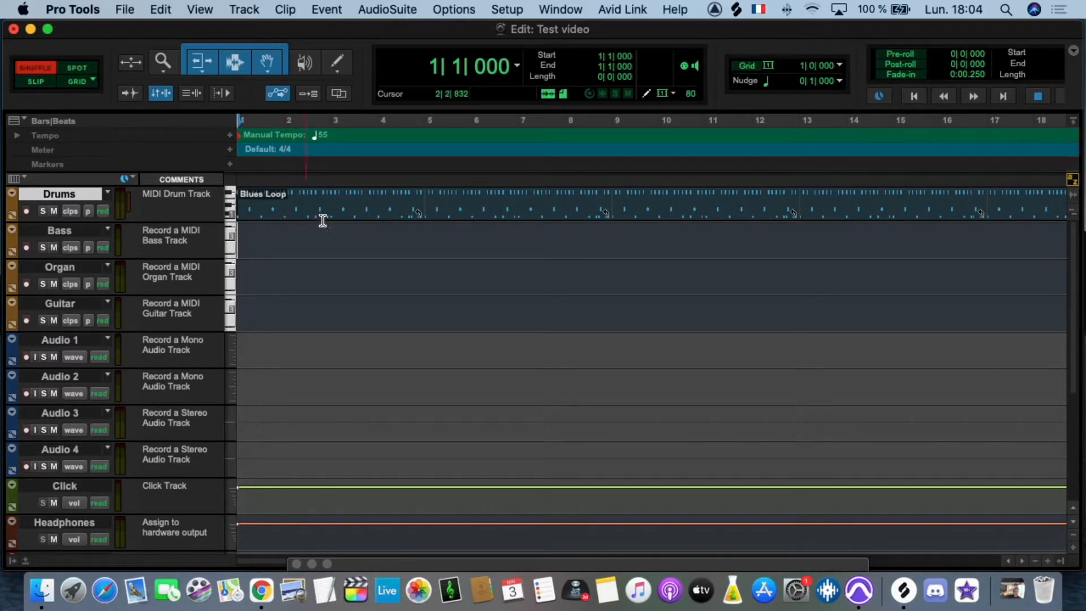
Zoom in on bar 1 at the Bass track in several stages with the Zoomer tool in Normal Zoom mode
left_click(162, 63)
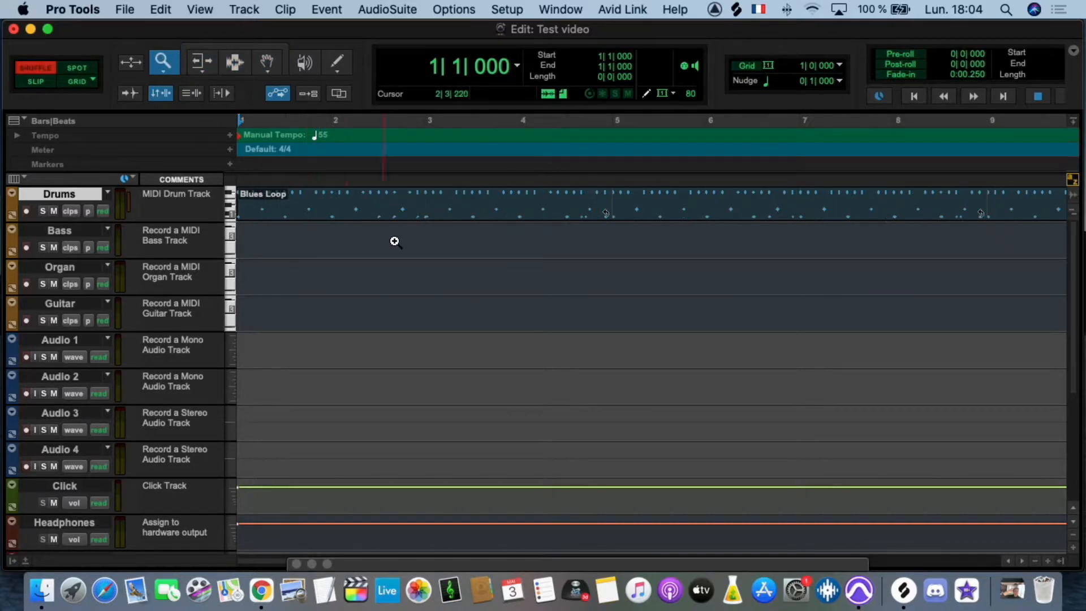
left_click(317, 247)
right_click(320, 249)
left_click(297, 243)
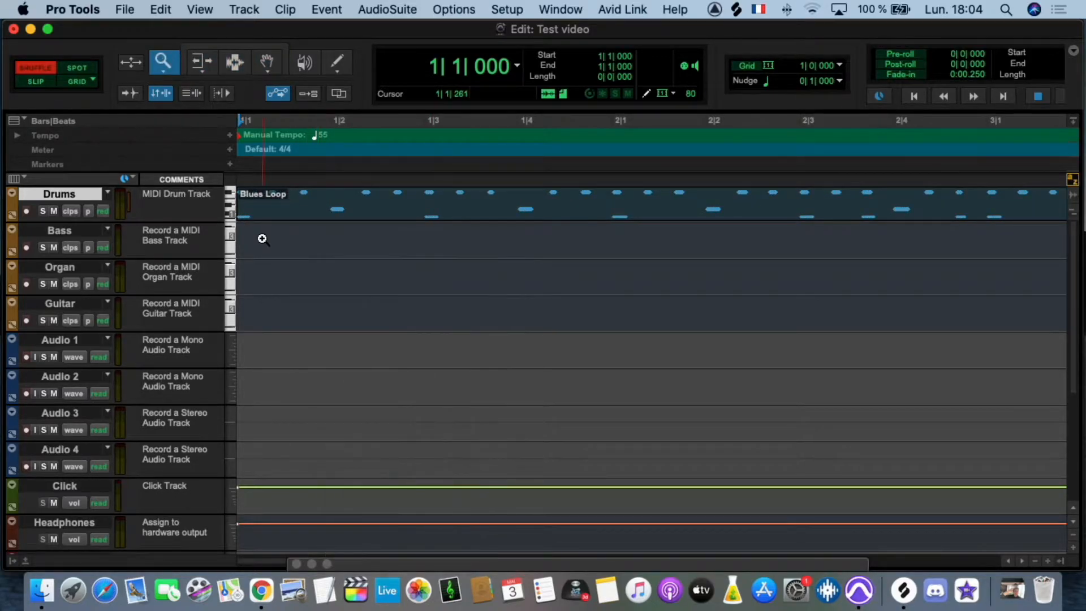
left_click(262, 235)
Zoom in once on the Bass track with Single Zoom, and restore the Normal Zoom mode and the Smart Tool
left_click(164, 73)
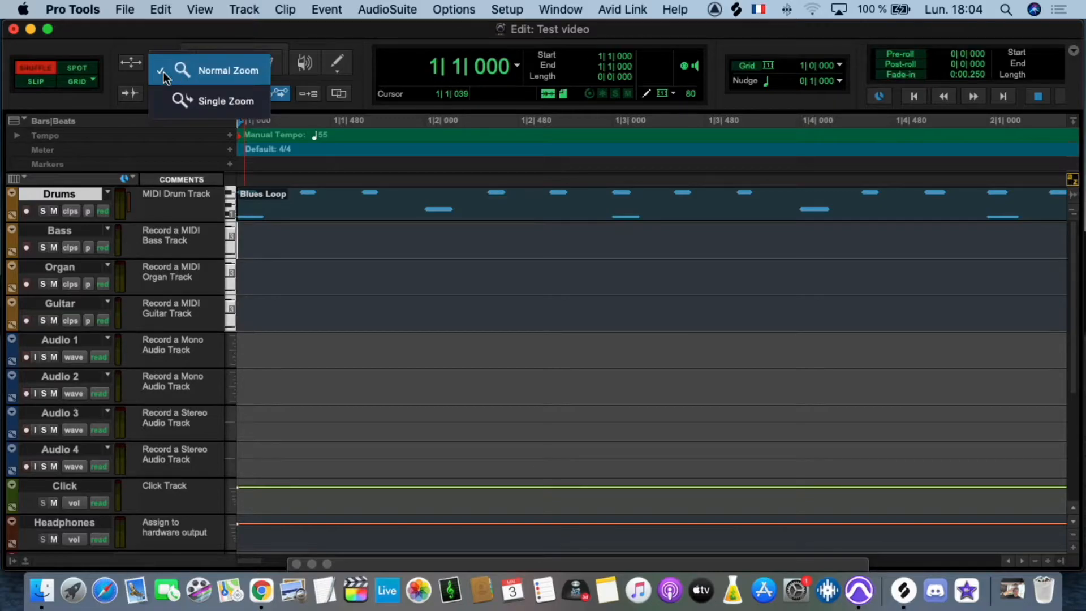
left_click(212, 101)
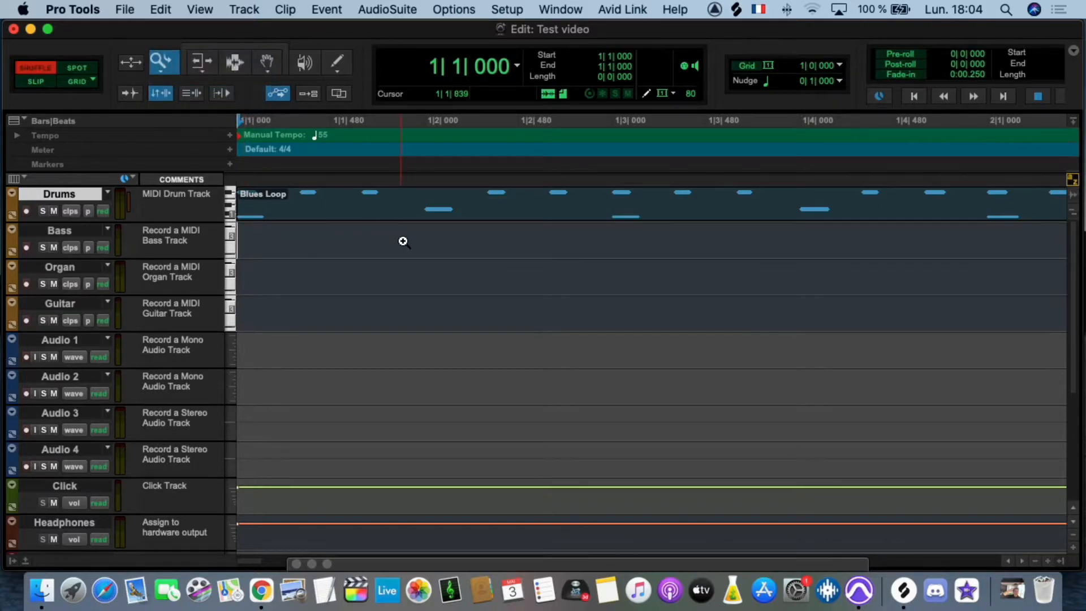
left_click(402, 240)
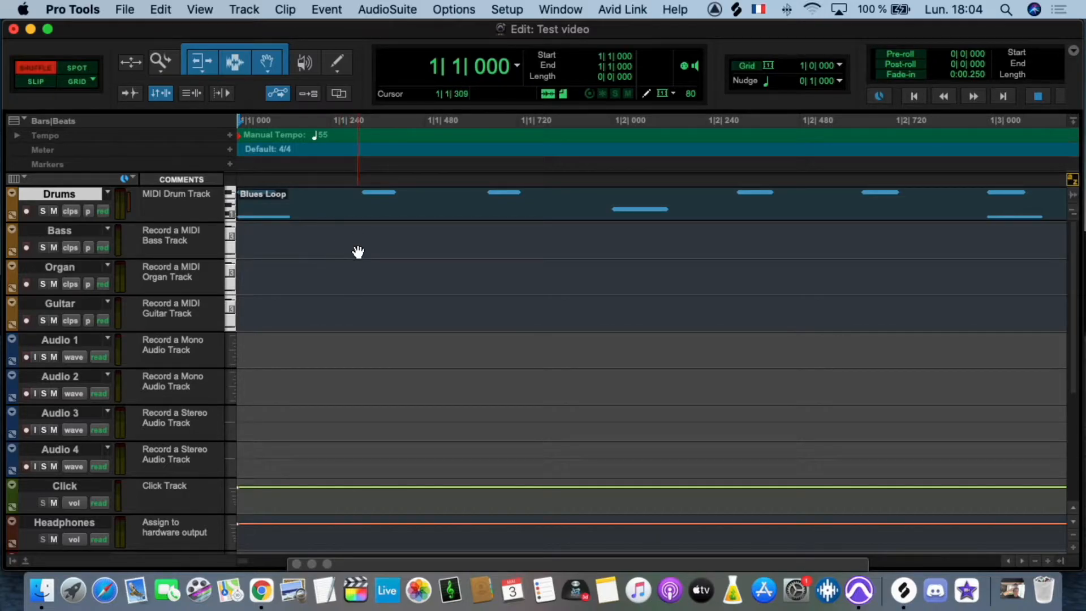
left_click(167, 63)
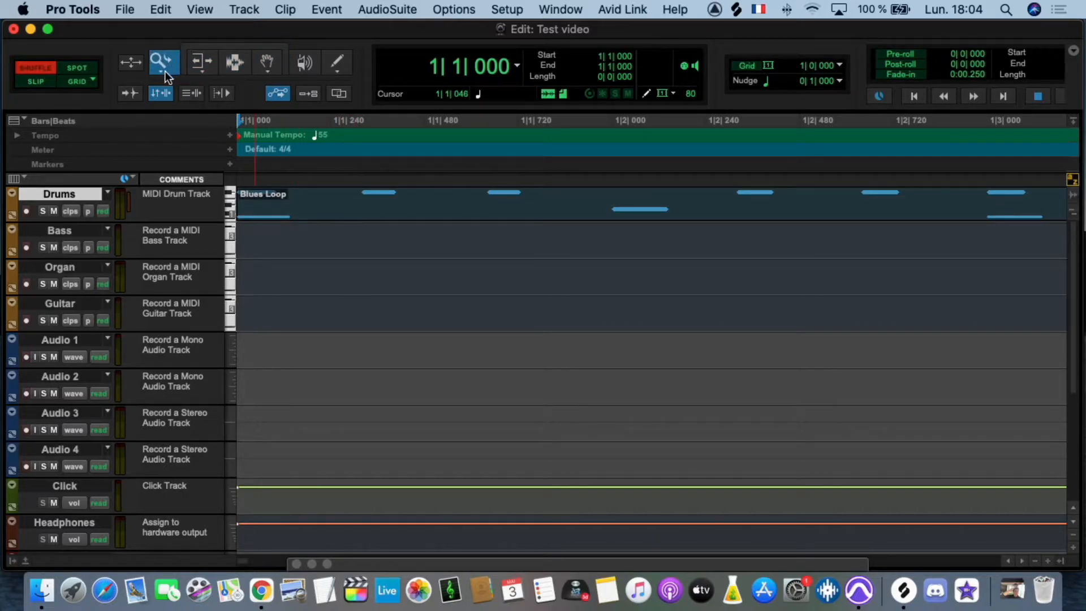
left_click(165, 70)
left_click(181, 73)
left_click(206, 46)
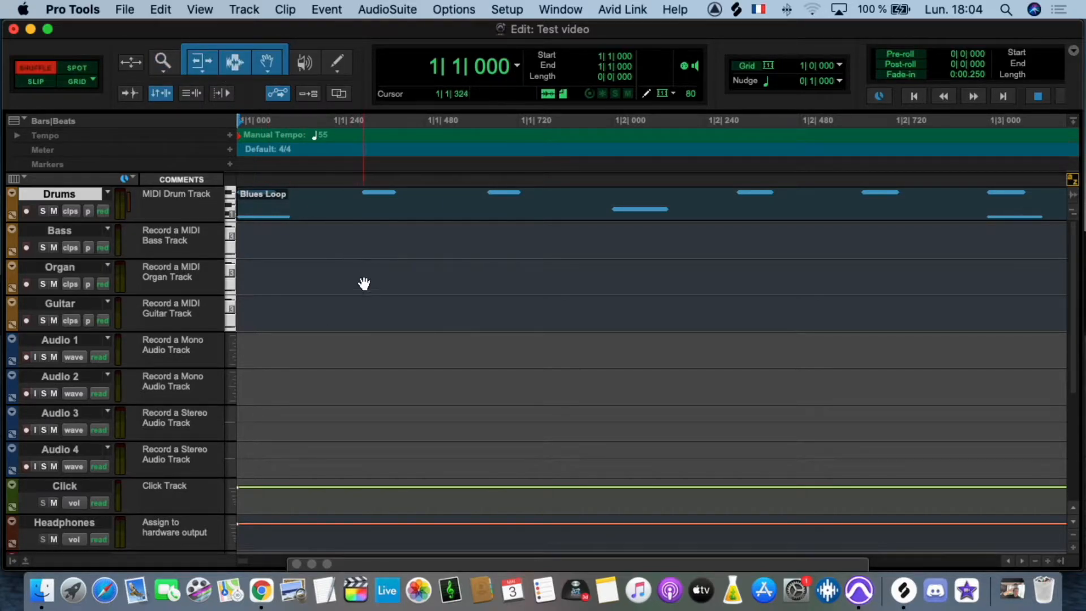
Select the whole Blues Loop clip with the Grabber tool, and place the edit cursor near the clip's start with the Selector tool
left_click(265, 62)
left_click(313, 218)
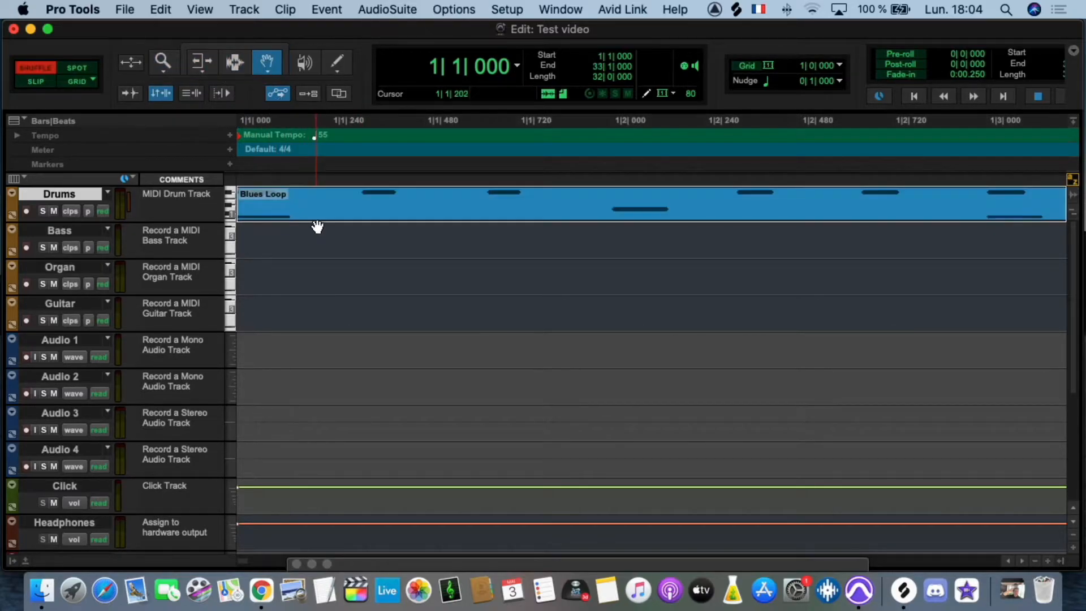
left_click(235, 62)
left_click(245, 208)
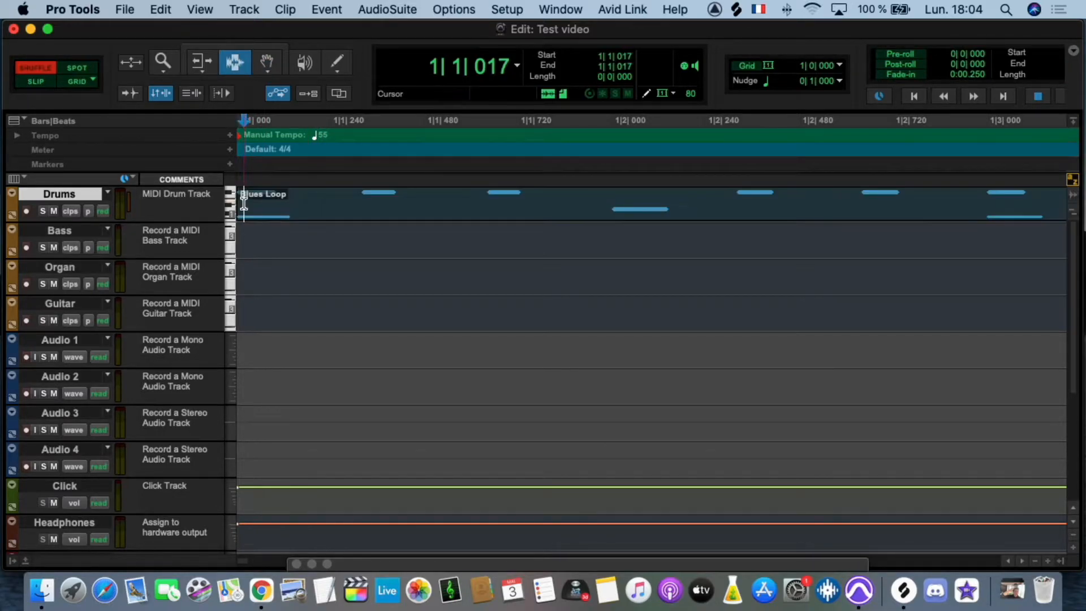
left_click(290, 210)
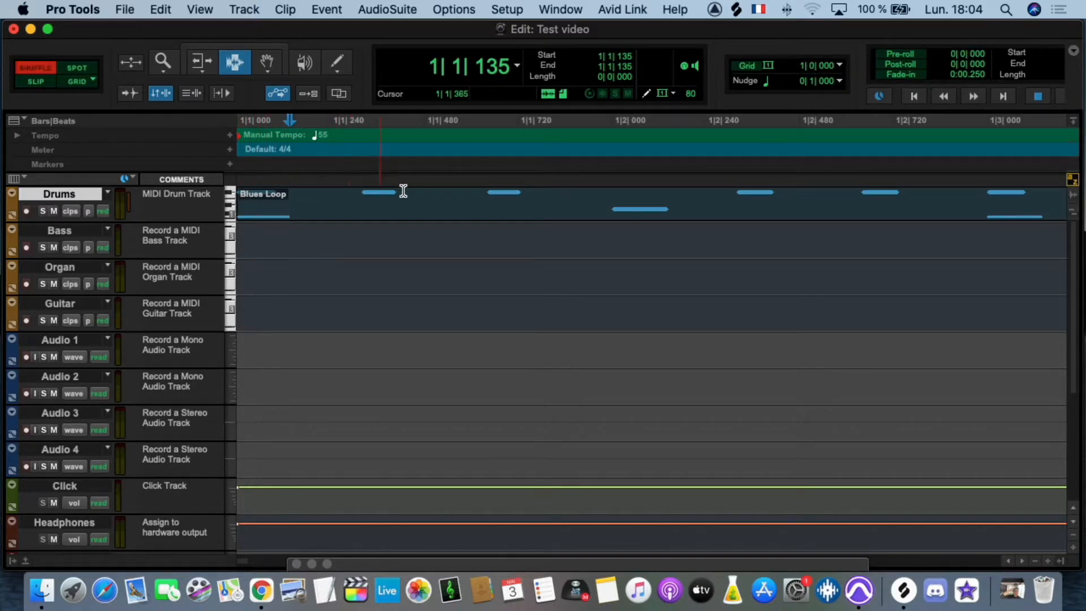
Try to trim the start of the Blues Loop clip with the Trim tool, and place the edit cursor at about 1|1|165 with the Selector tool
left_click(202, 63)
mouse_move(240, 204)
left_mouse_down()
mouse_move(342, 203)
mouse_move(227, 199)
left_mouse_up()
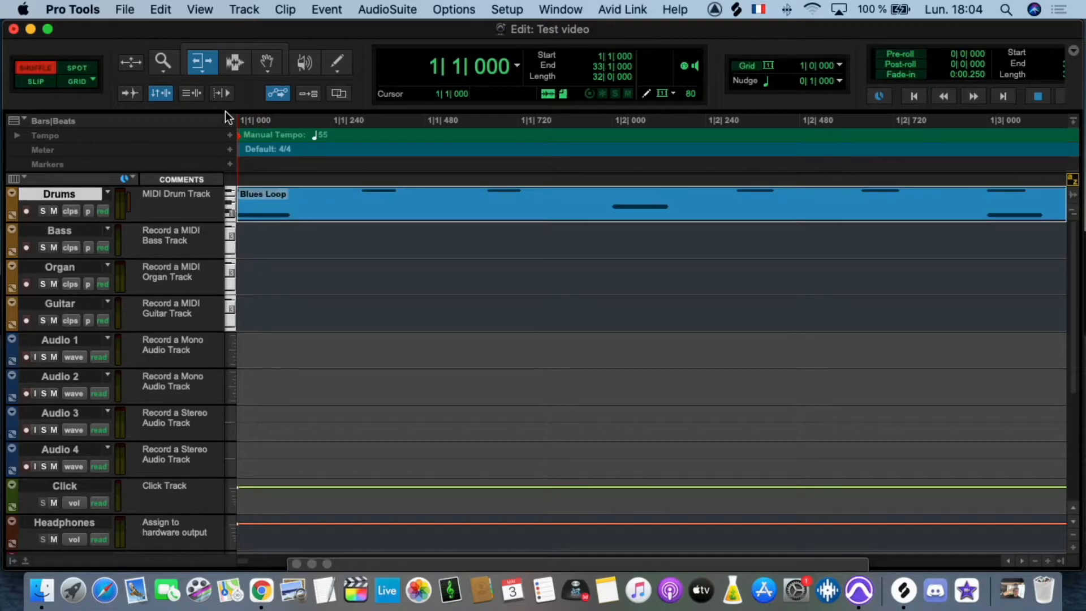
left_click(234, 62)
left_click_drag(329, 206, 309, 206)
left_click(301, 205)
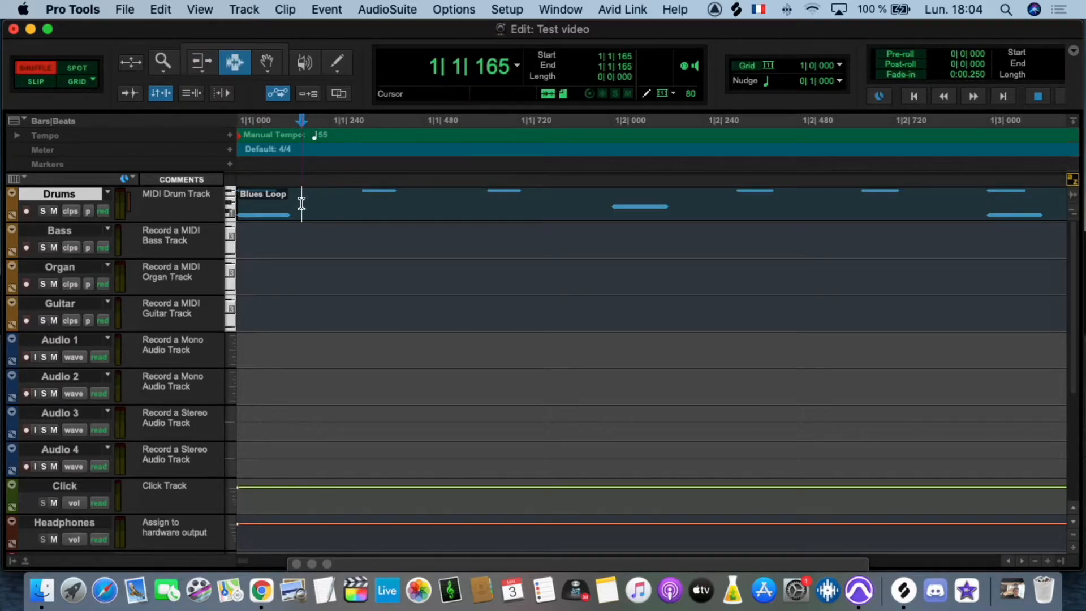
Try drawing a one-bar D1 note on the Drums track with the Pencil tool, and undo it
left_click(337, 62)
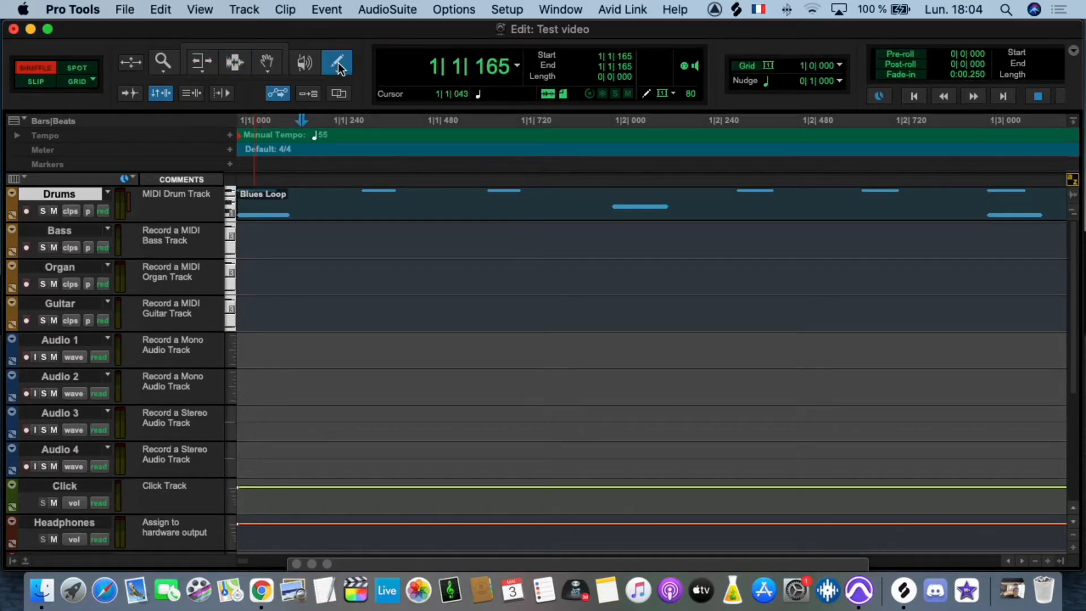
key("ctrl+minus")
mouse_move(346, 199)
left_mouse_down()
mouse_move(365, 199)
mouse_move(330, 213)
left_mouse_up()
key("super+z")
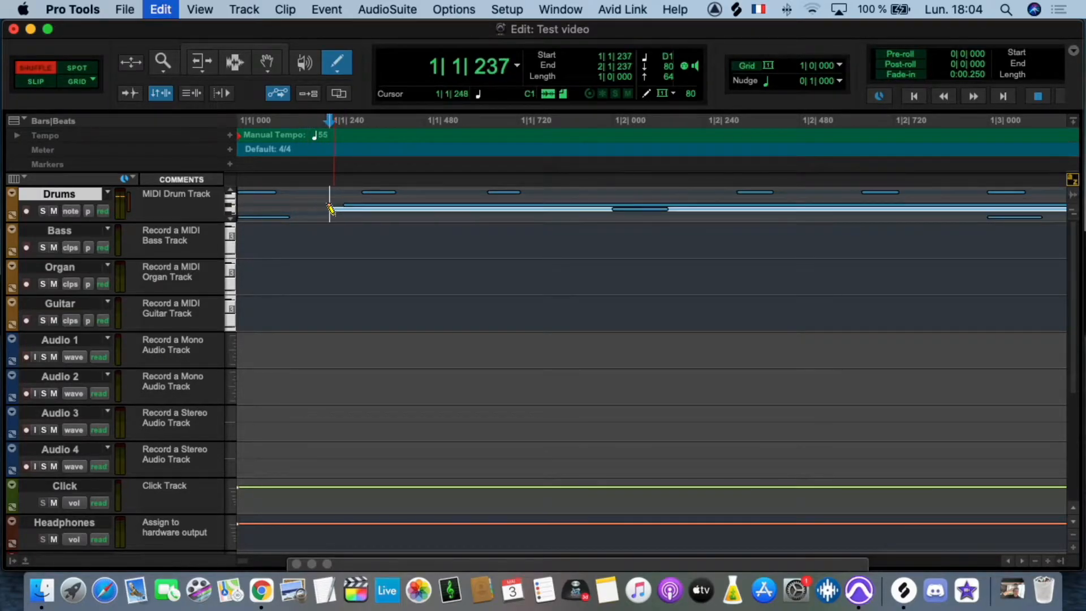
Try the Scrubber tool at several points on the empty MIDI tracks in bar 1, and switch back to the Smart Tool
left_click(305, 63)
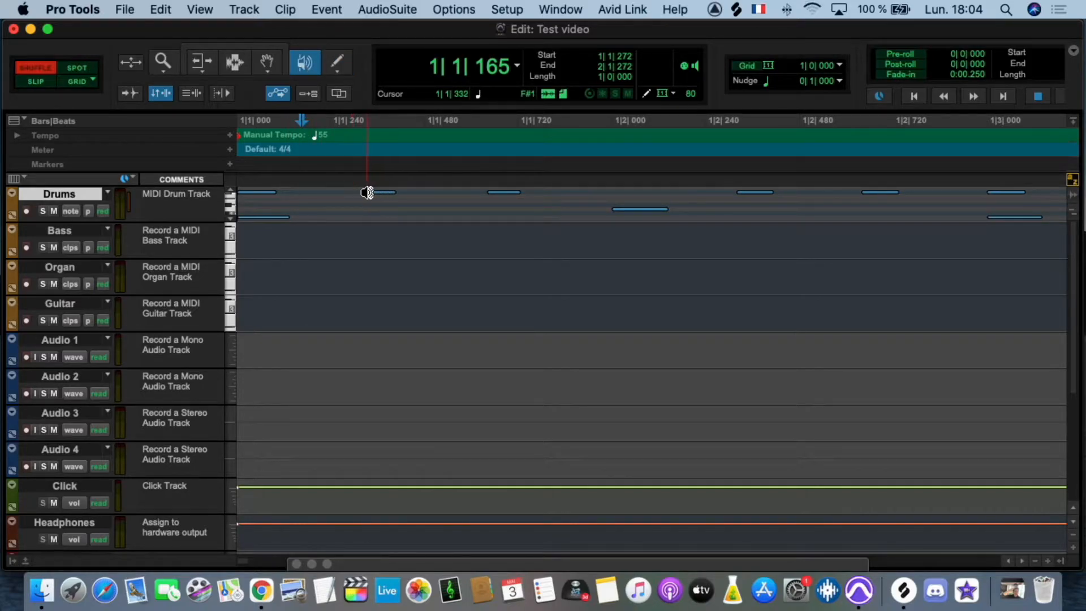
left_click_drag(286, 293, 339, 263)
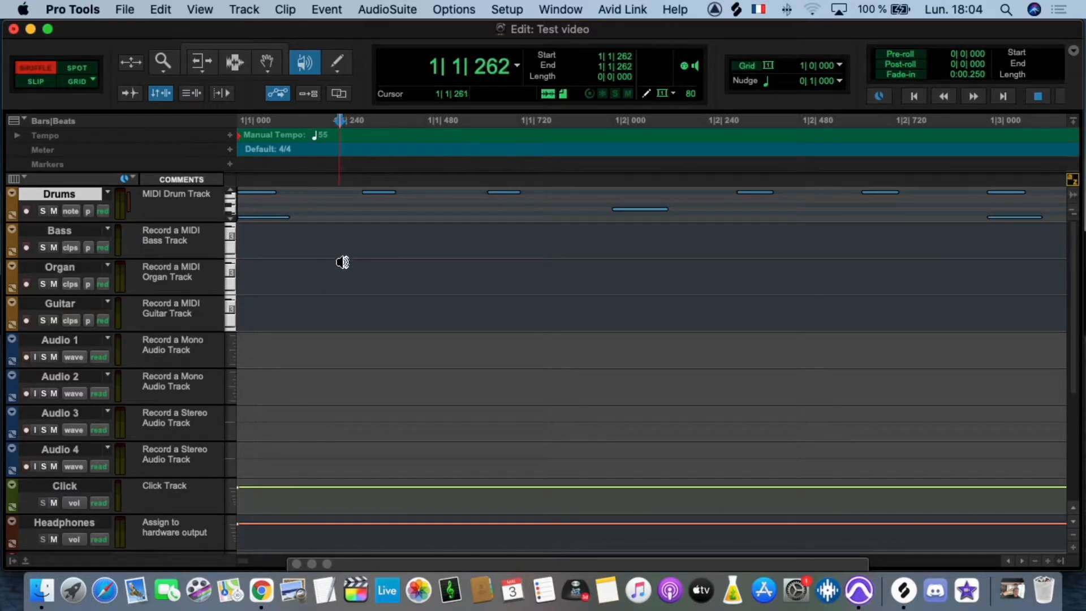
left_click(488, 233)
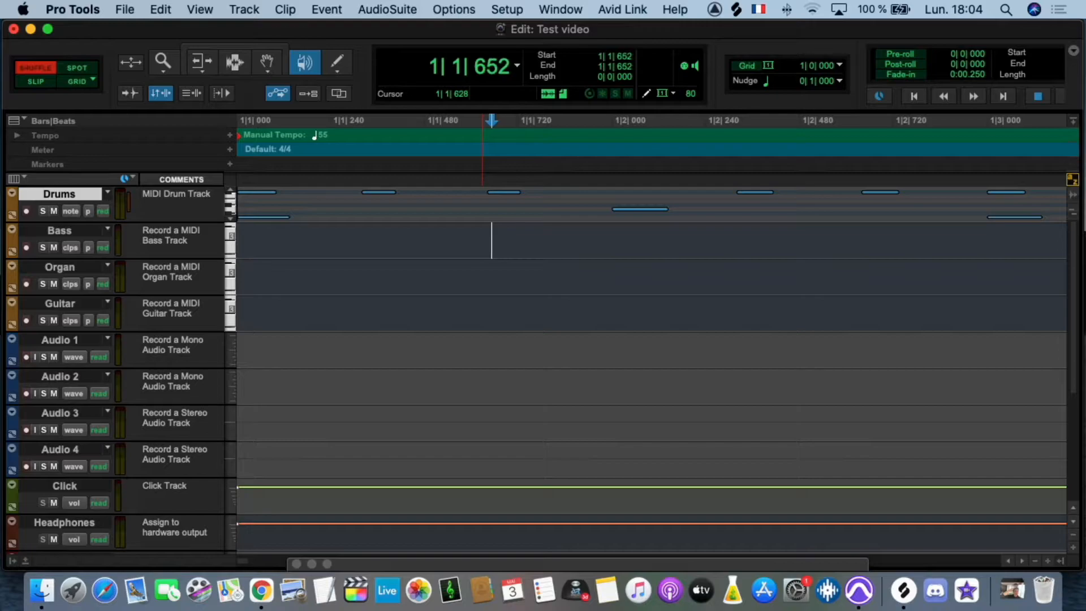
left_click(340, 58)
left_click(246, 45)
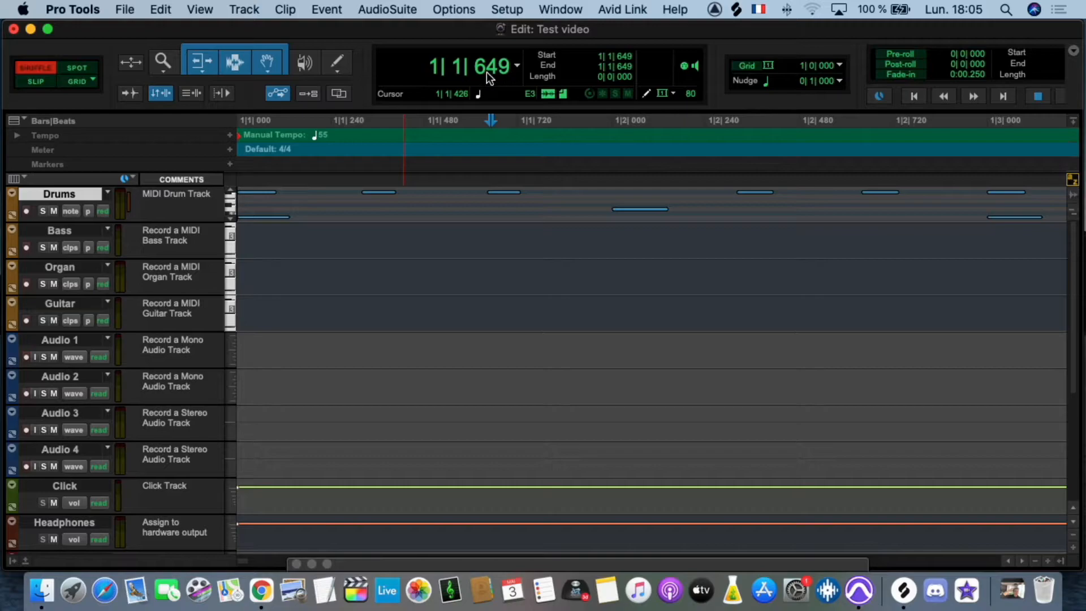
Place the edit cursor at 1|1|196 on the Bass track, and examine the main counter's fields and available time formats
left_click(315, 236)
left_click(453, 66)
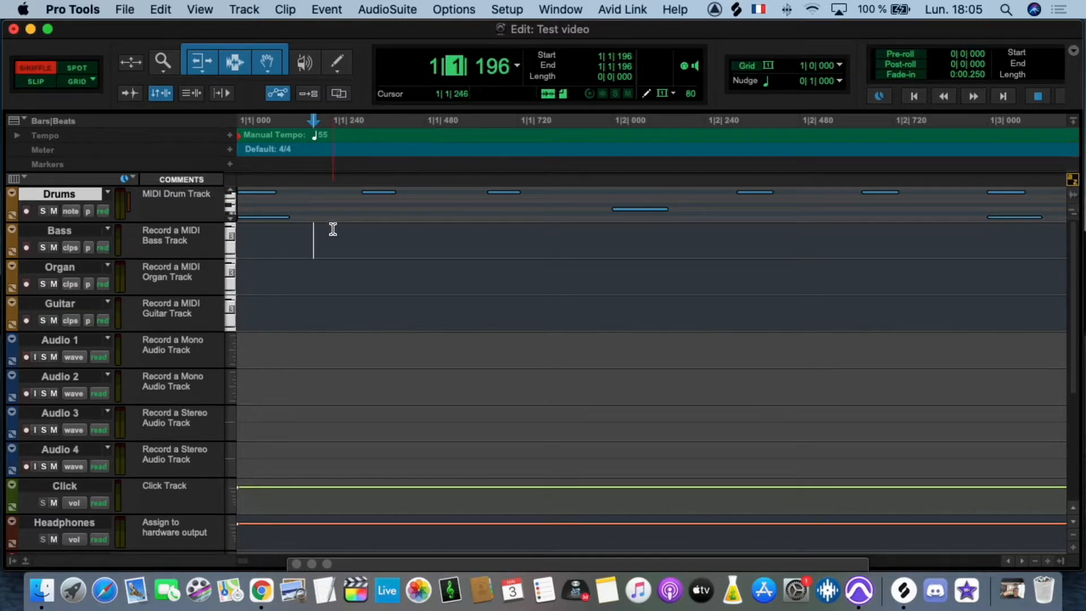
left_click(491, 65)
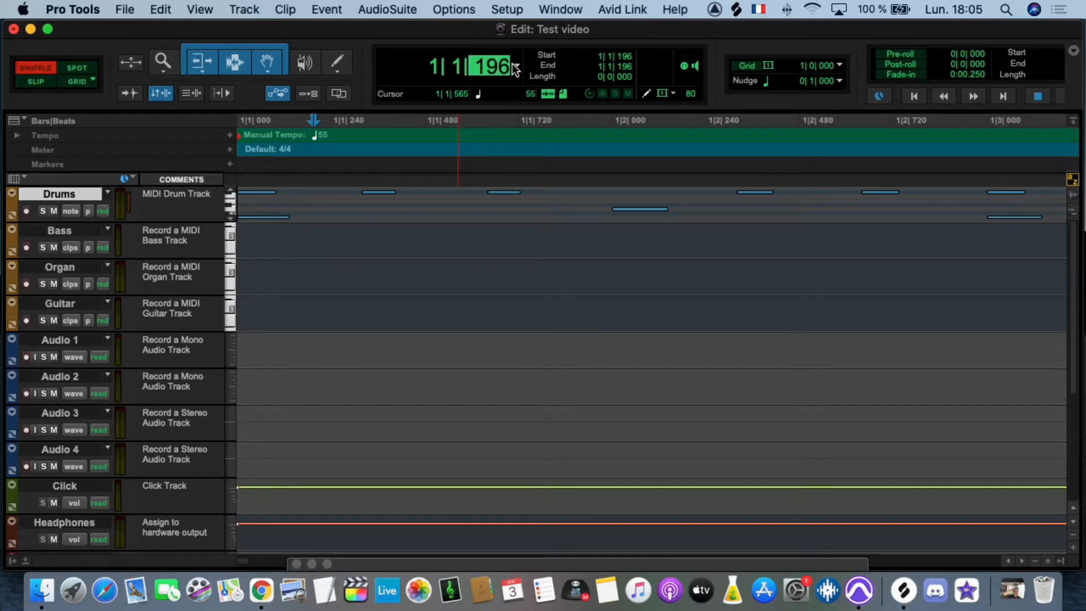
left_click(515, 67)
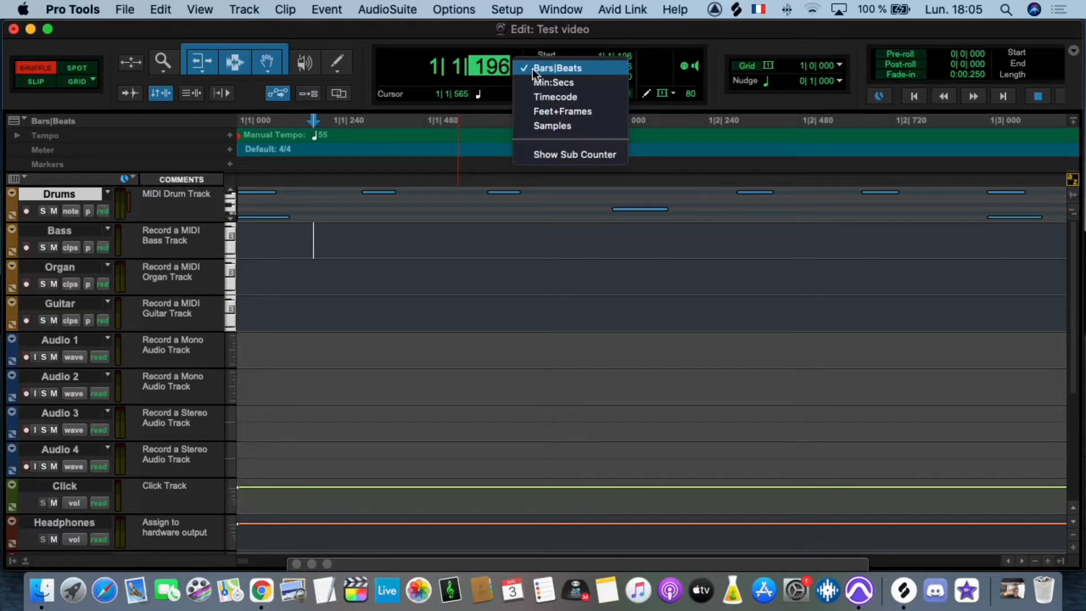
left_click(487, 64)
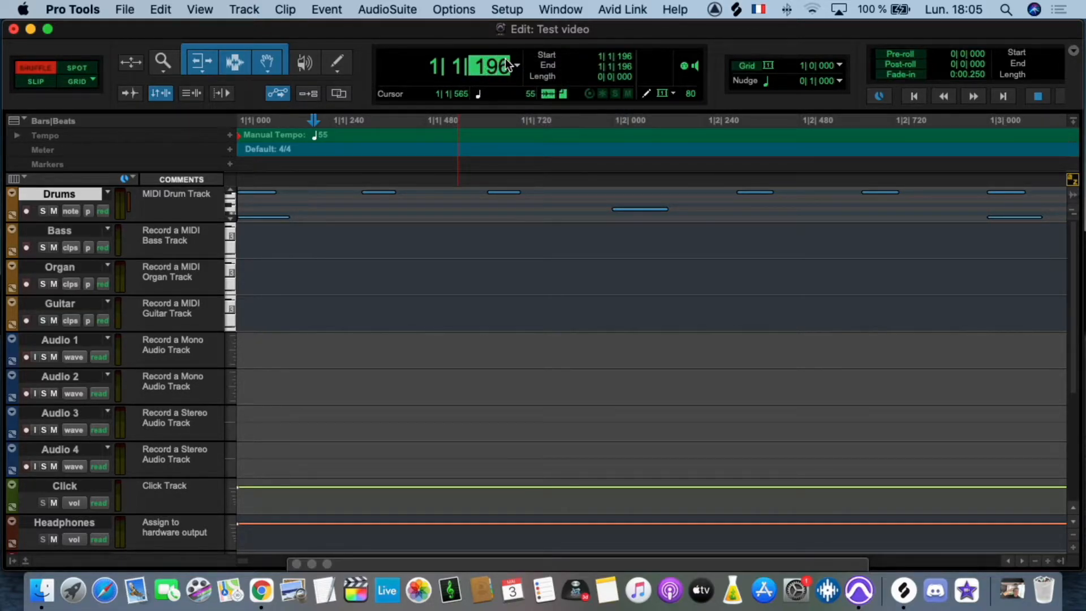
Play the session briefly from the edit cursor, stop it, and try the transport's navigation controls
key("space")
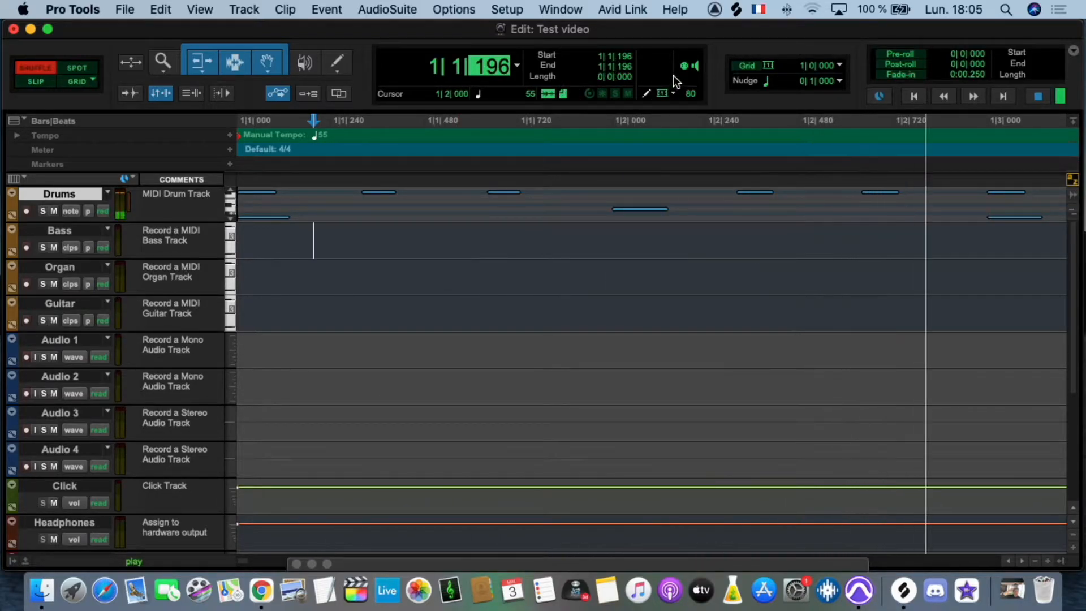
key("space")
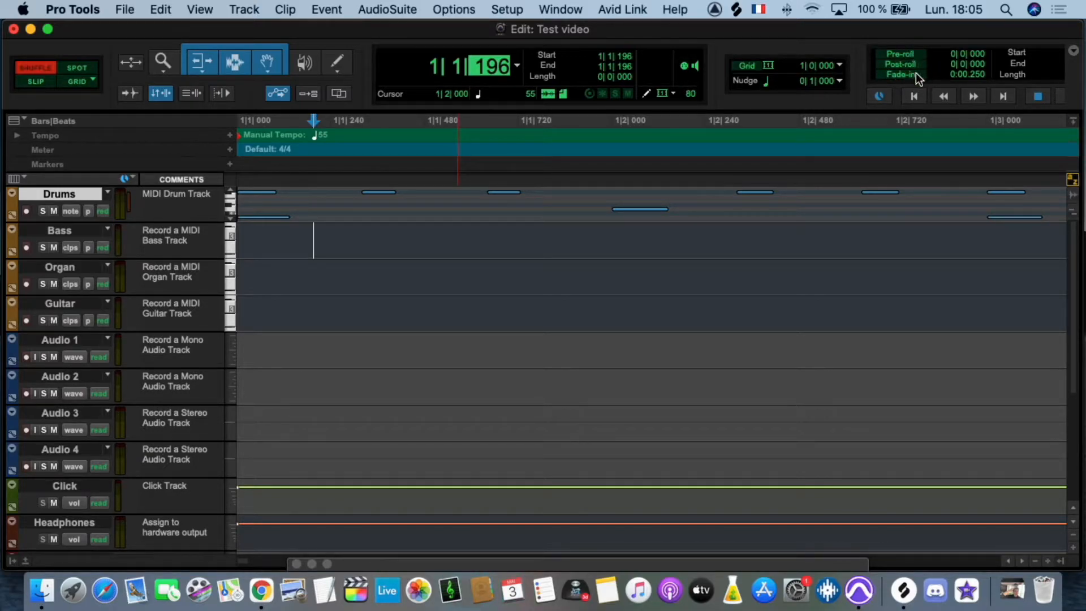
left_click(945, 97)
left_click(1003, 97)
Set the Drums track's height to large
mouse_move(59, 223)
left_mouse_down()
mouse_move(56, 327)
mouse_move(59, 209)
mouse_move(59, 223)
left_mouse_up()
left_click(11, 195)
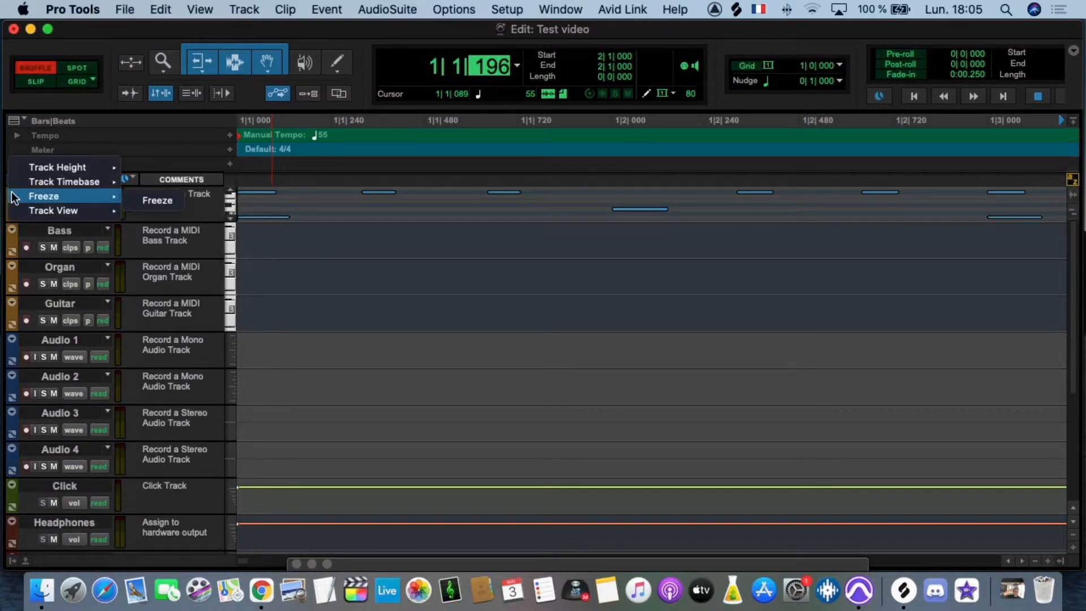
mouse_move(35, 169)
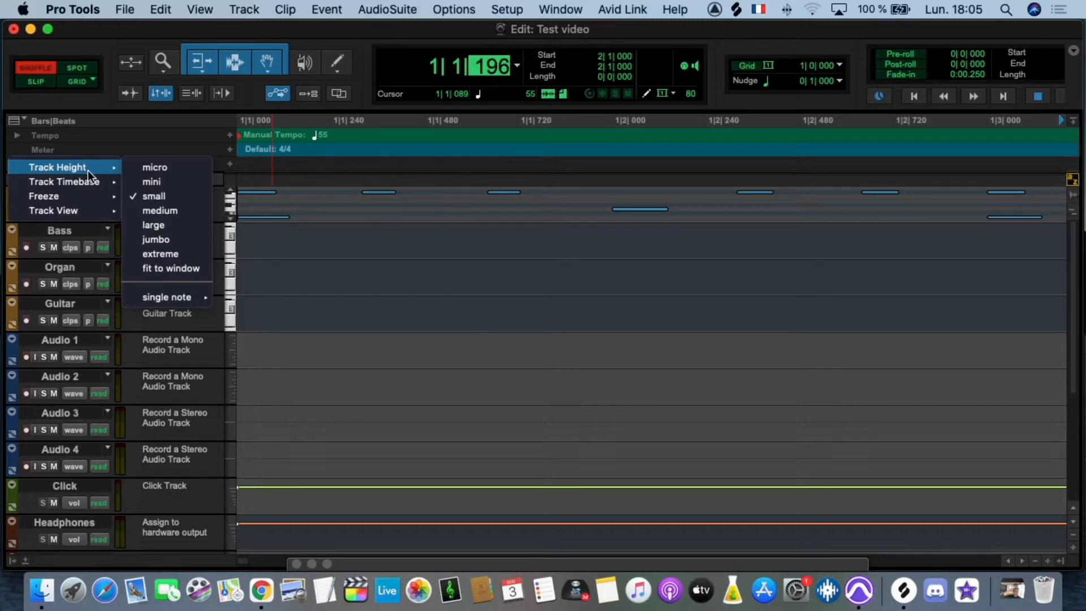
left_click(148, 224)
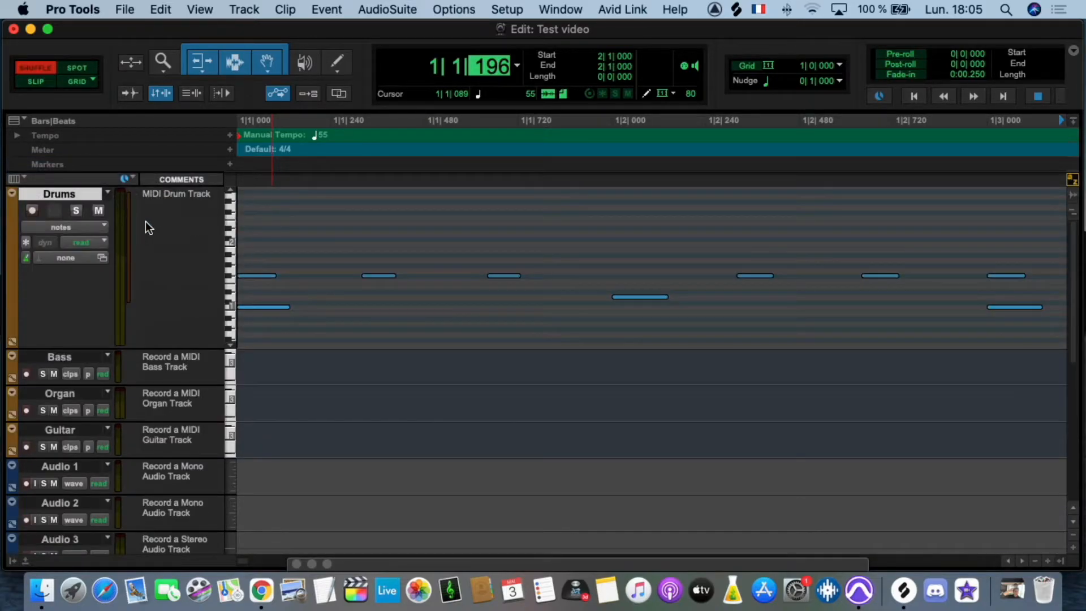
Set the Drums track's height to small, and replace its comment with "MIDI BATTERY"
left_click(12, 192)
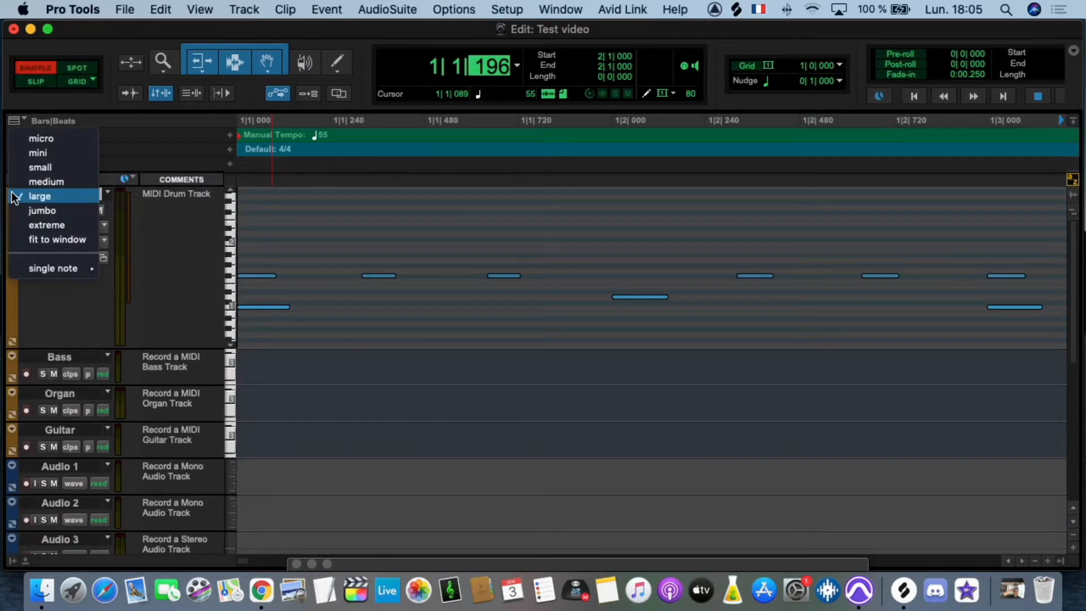
left_click(38, 166)
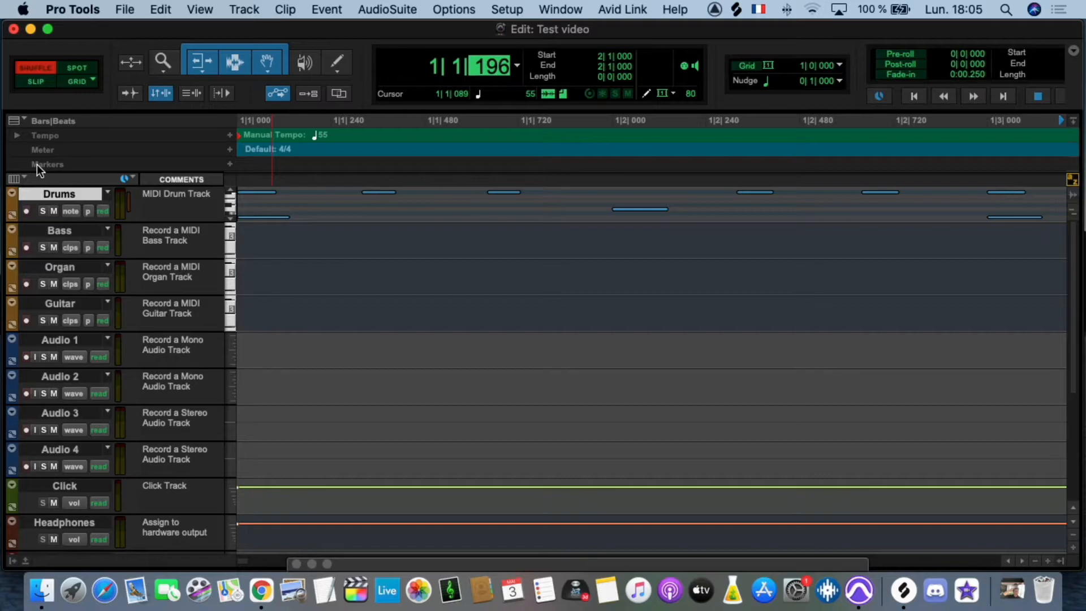
left_click(162, 196)
type("MIDI BATTER")
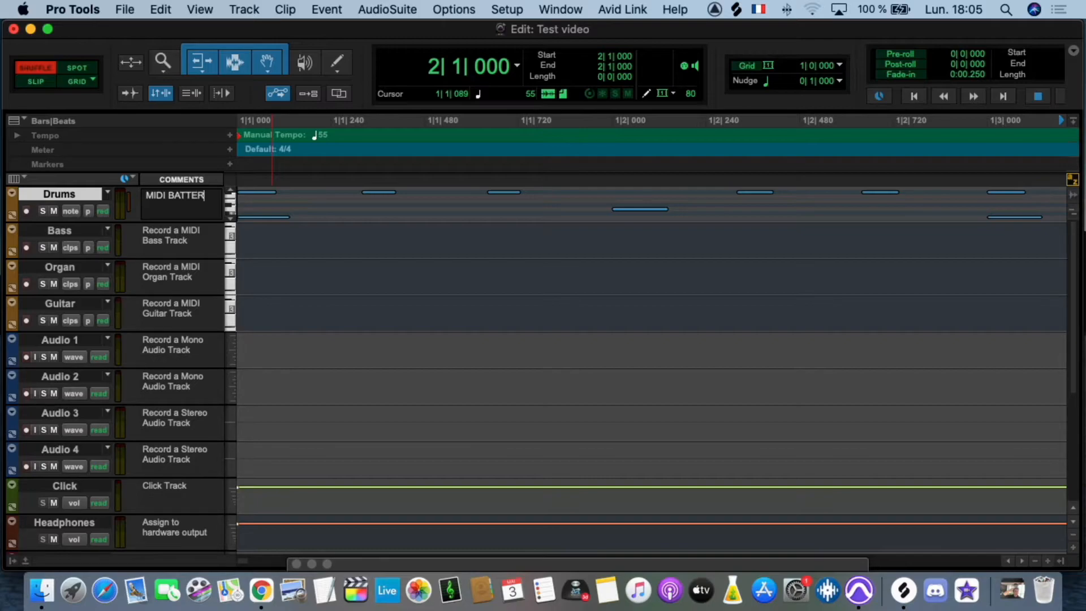
type("Y")
key("Left")
key("Left")
left_click(160, 240)
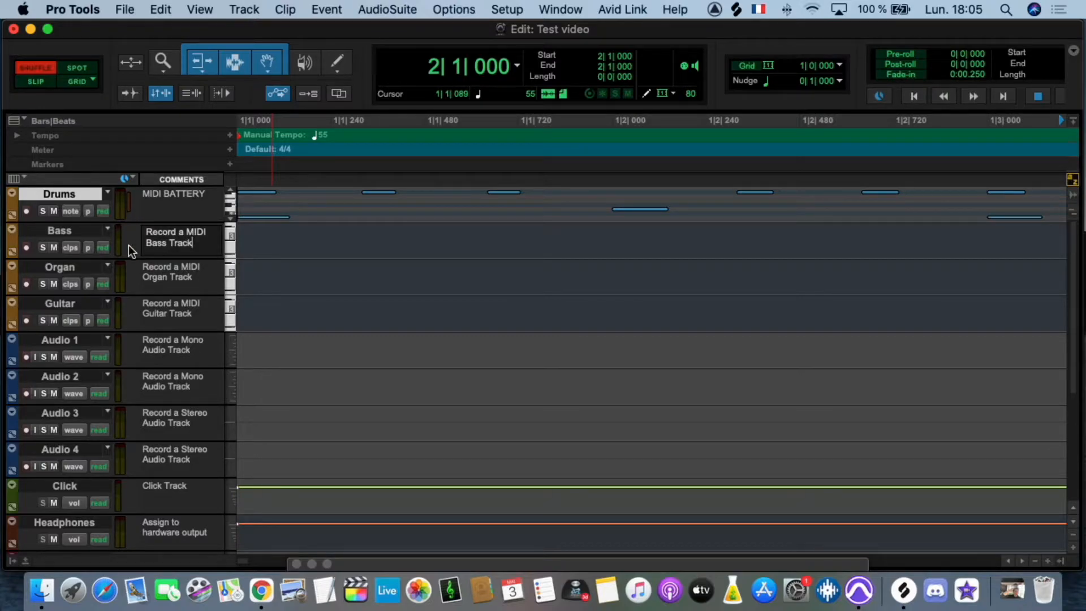
Try the clips and blocks views on the Drums track
left_click(26, 210)
left_click(70, 211)
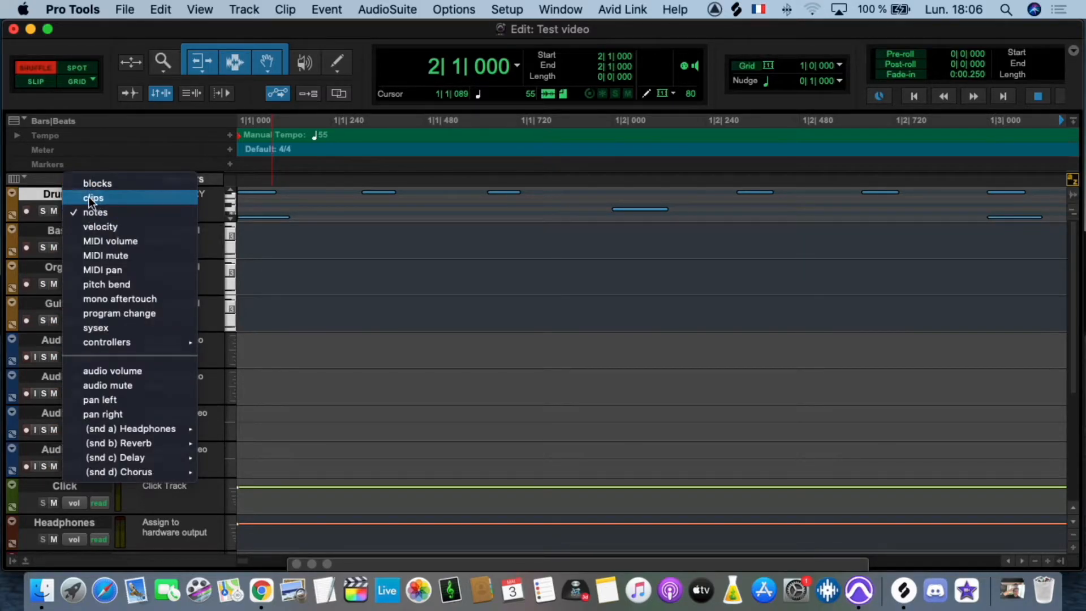
left_click(91, 197)
left_click(66, 211)
left_click(80, 199)
Switch the Drums track to velocity view, and adjust the velocity of the F#1 note at 1|1|320 to 60
left_click(71, 209)
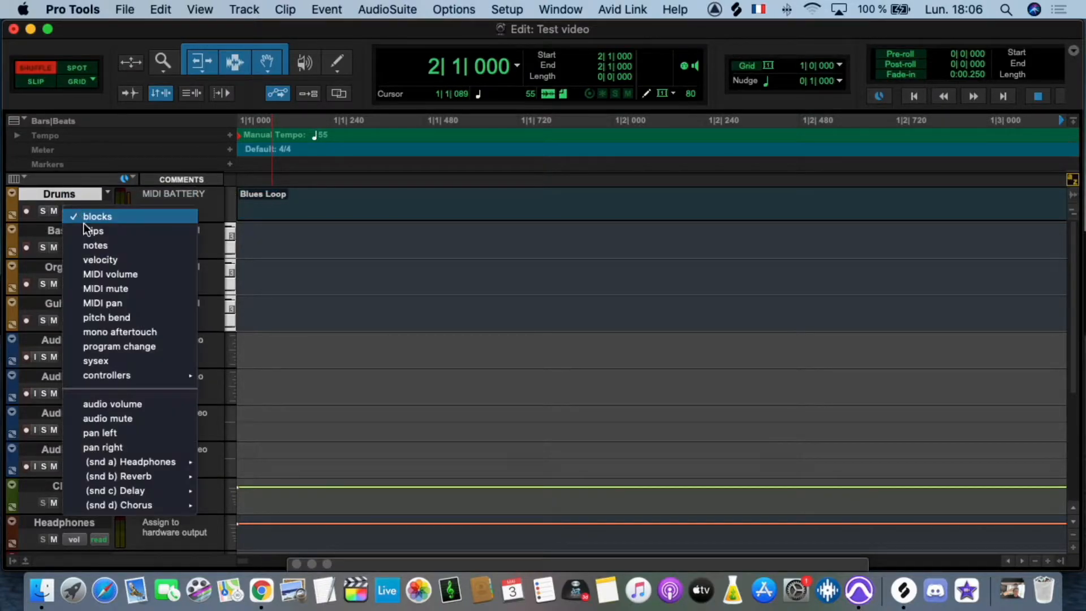
left_click(94, 259)
mouse_move(365, 202)
left_mouse_down()
mouse_move(366, 217)
mouse_move(365, 204)
left_mouse_up()
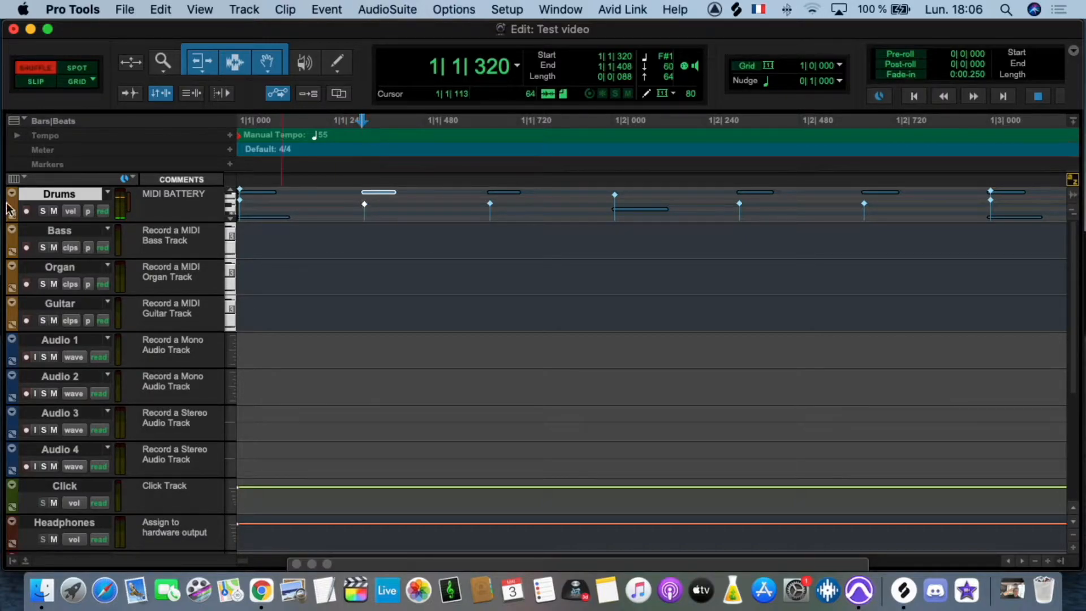
Show the Drums track's MIDI volume lane briefly, and set the track view to clips
left_click(70, 211)
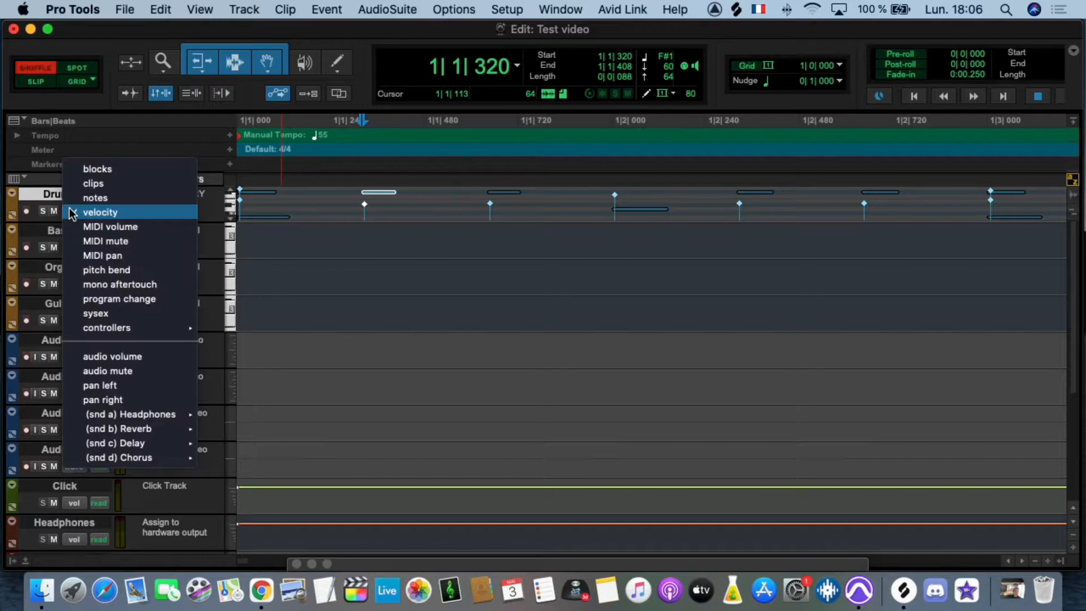
left_click(113, 228)
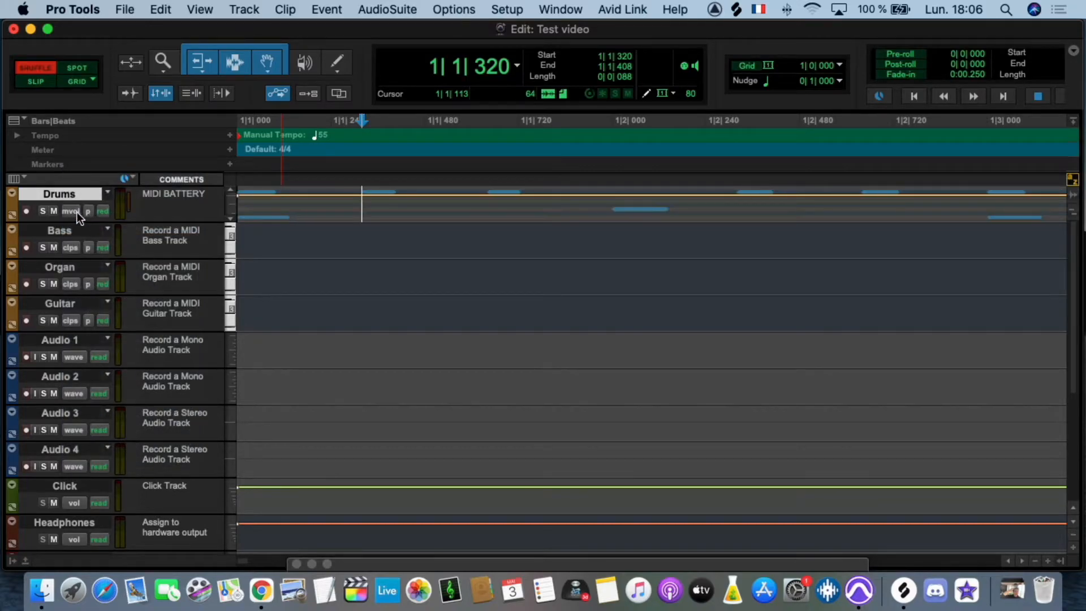
left_click(74, 212)
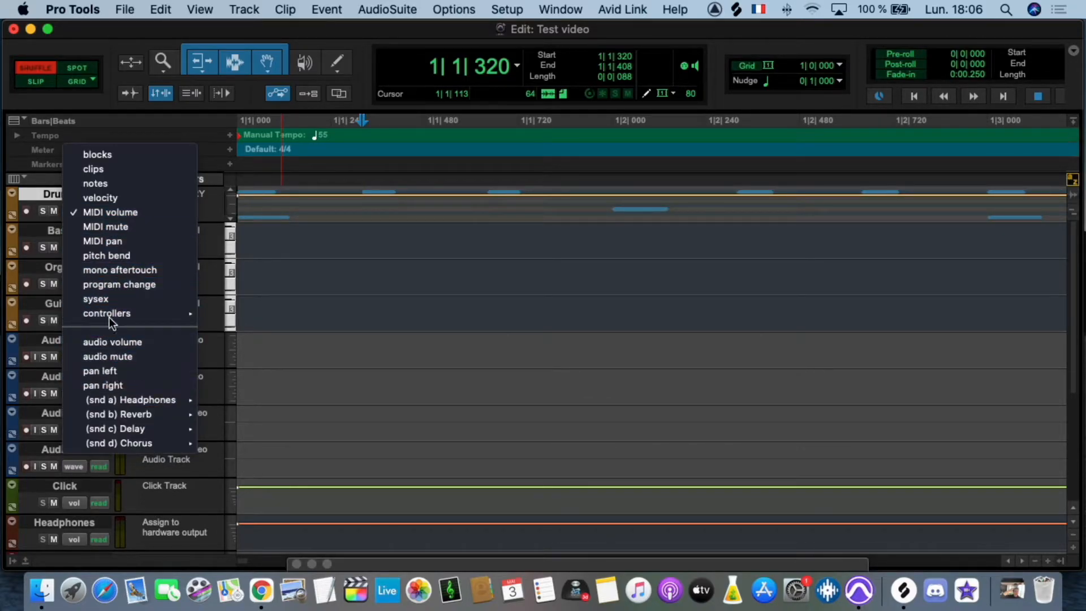
left_click(108, 168)
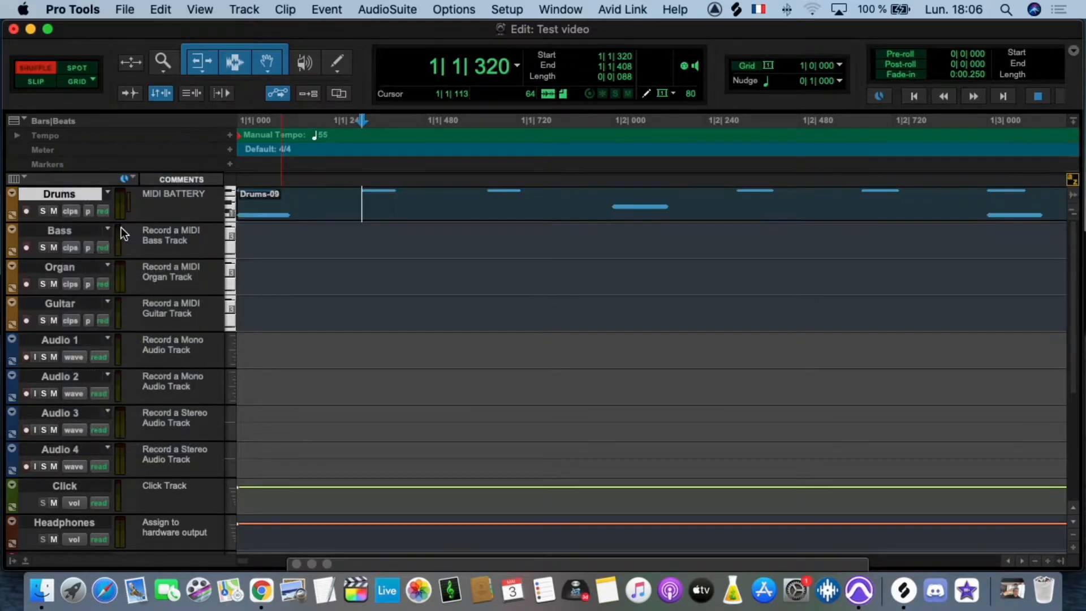
Examine the Drums track's MIDI patch selection dialog, and cancel it
left_click(88, 211)
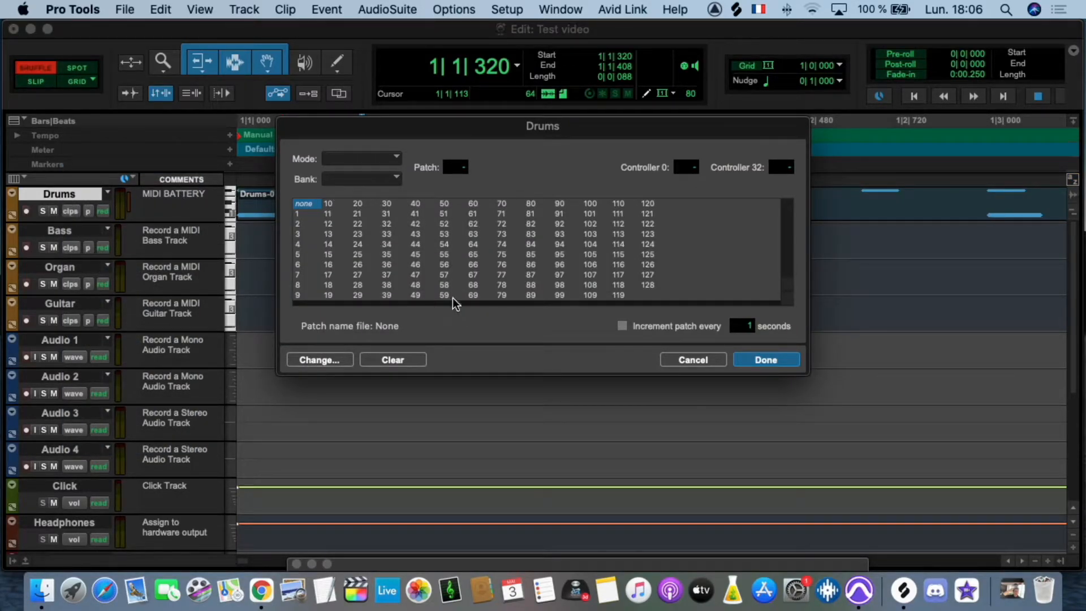
left_click(714, 362)
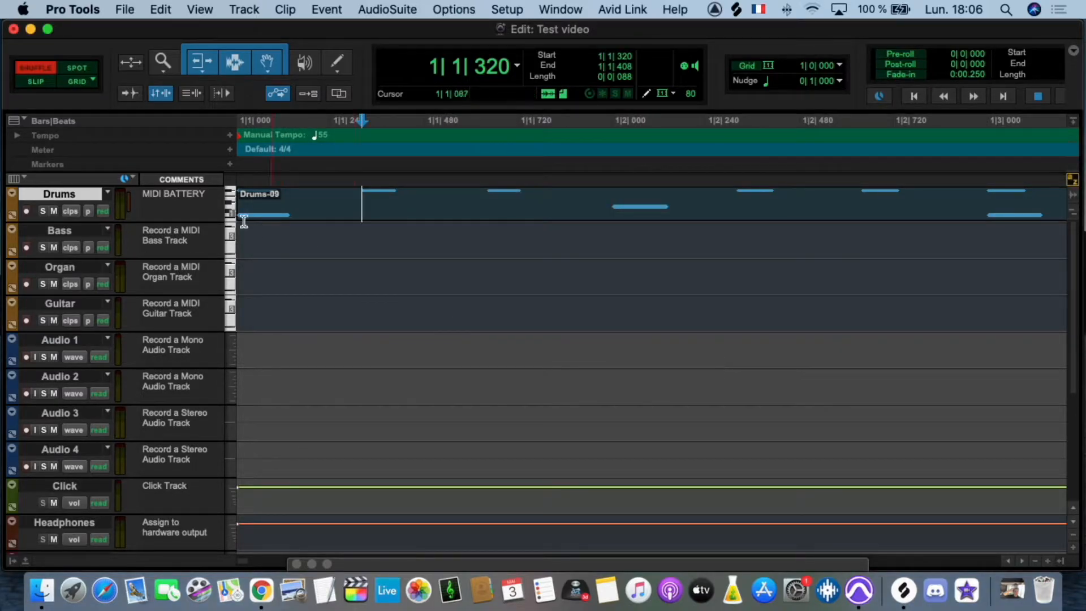
Try the touch and write automation modes on the Drums track, and leave it set to touch
left_click(103, 212)
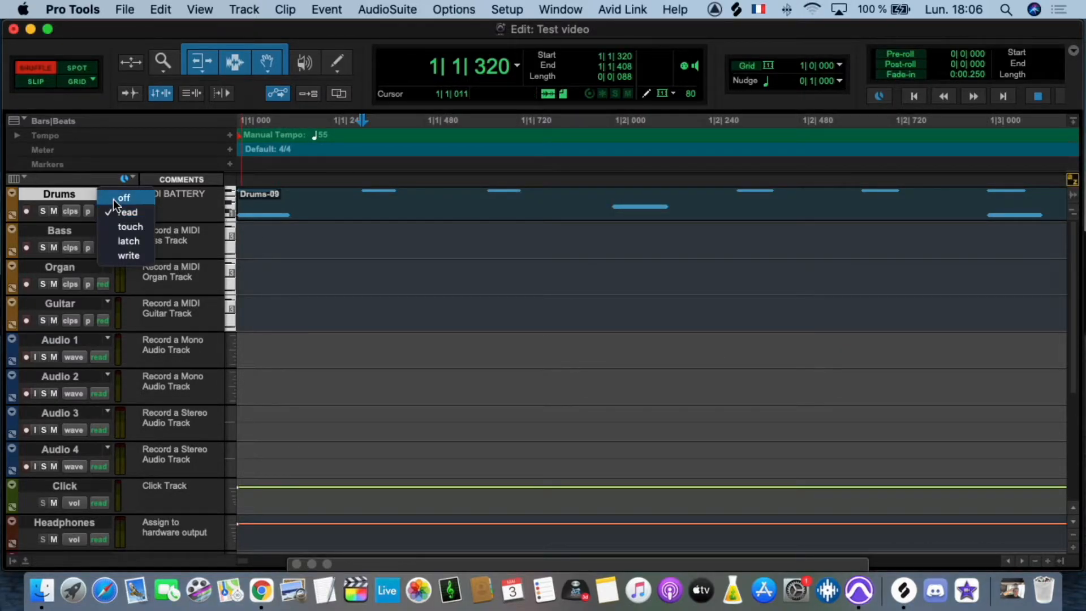
left_click(117, 225)
left_click(105, 214)
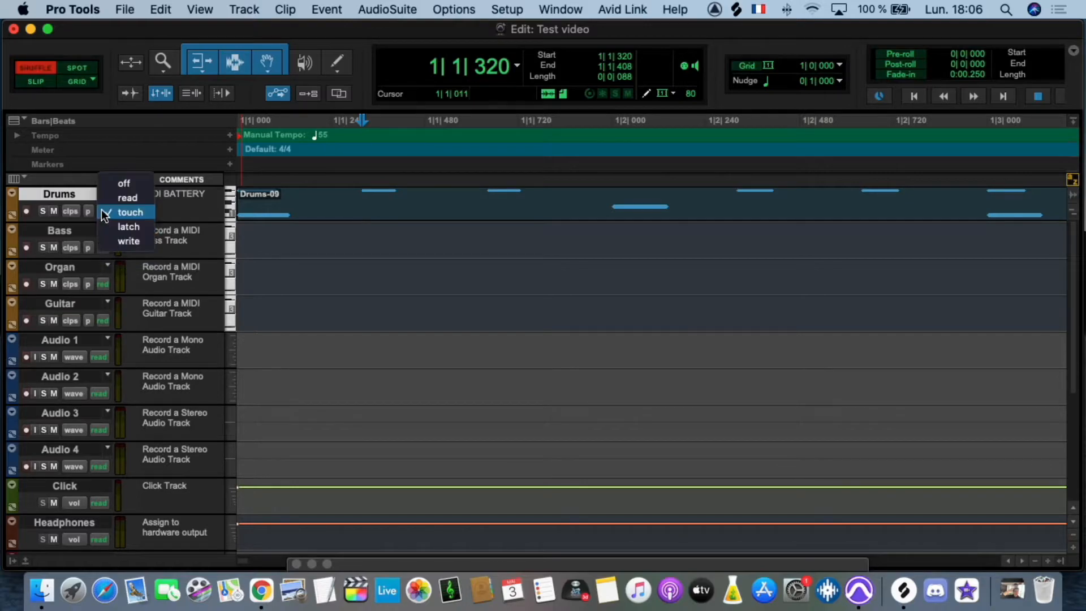
left_click(126, 241)
left_click(103, 212)
left_click(120, 183)
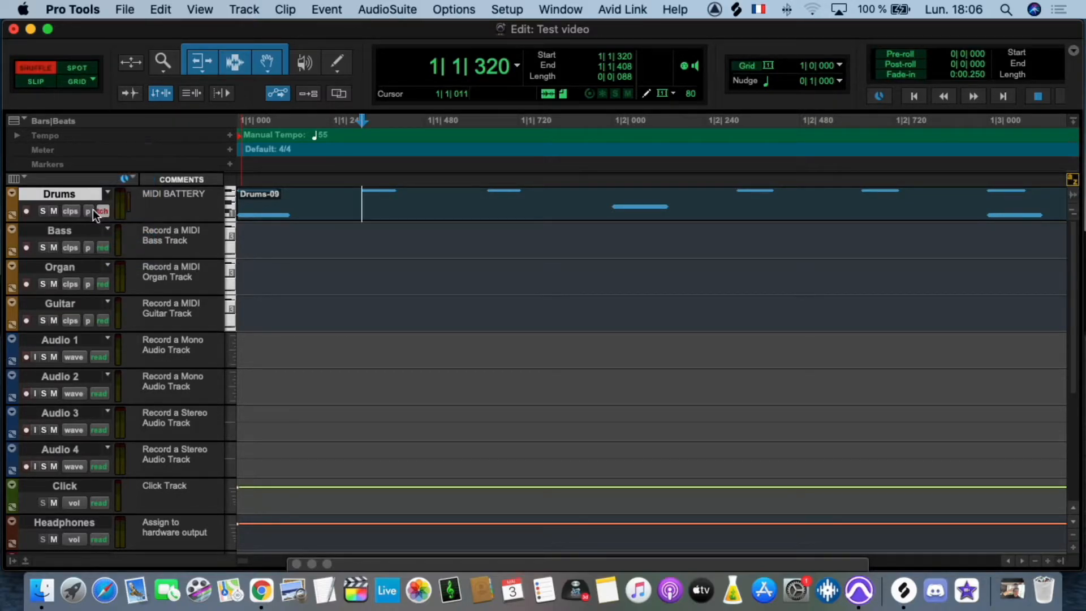
Play the session for a few bars to watch the Drums track's level meter, and stop playback
key("space")
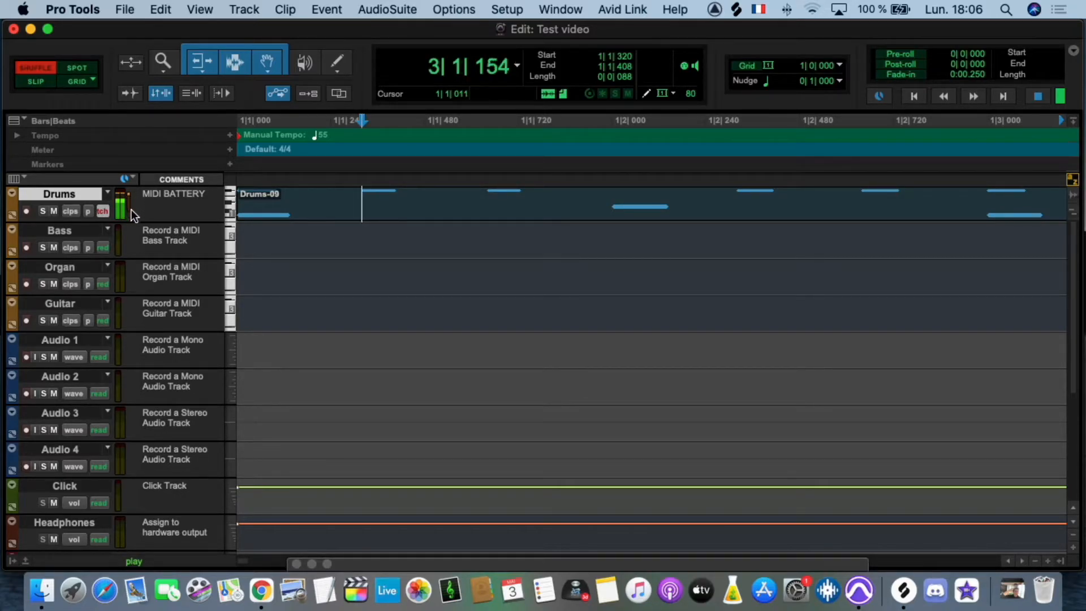
key("space")
scroll(90, 281, "down", 5)
scroll(90, 280, "up", 5)
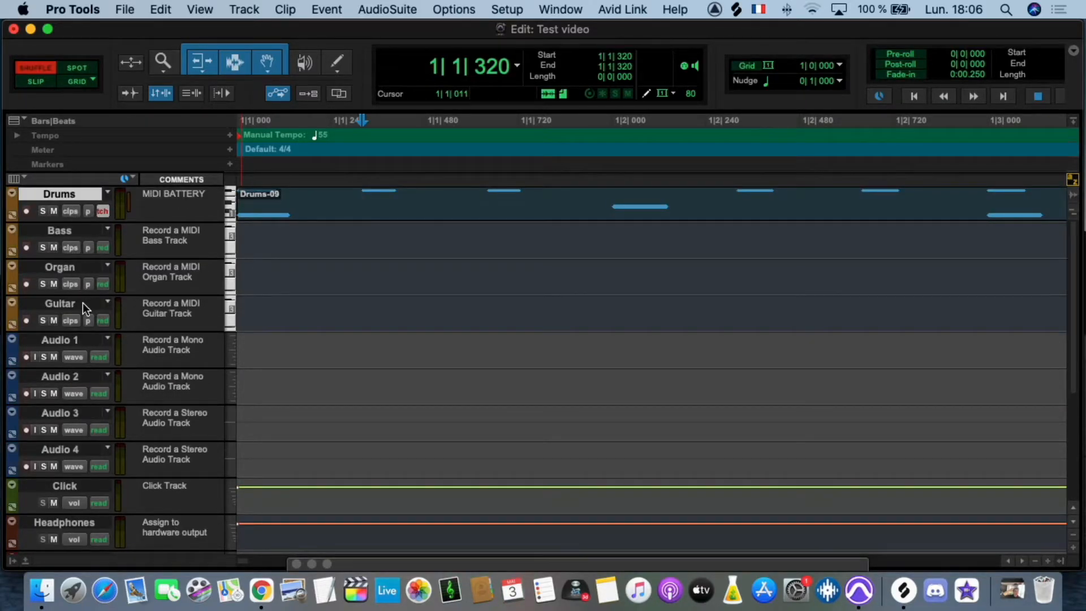
Play the session again, including once from the start, while examining the Click, Headphones and Master 1 tracks
scroll(79, 445, "down", 6)
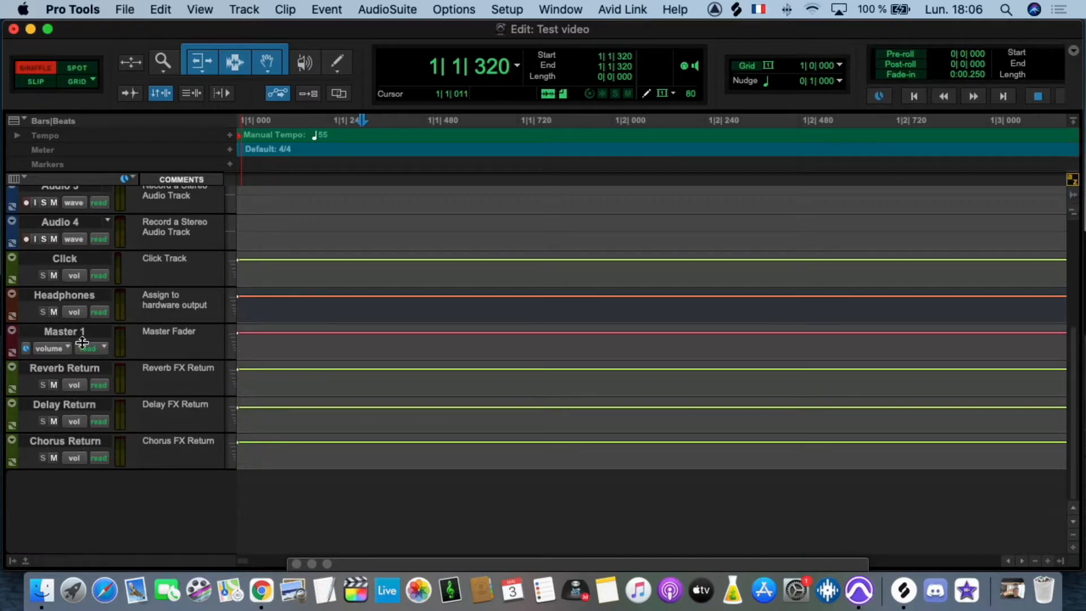
scroll(75, 371, "up", 4)
key("space")
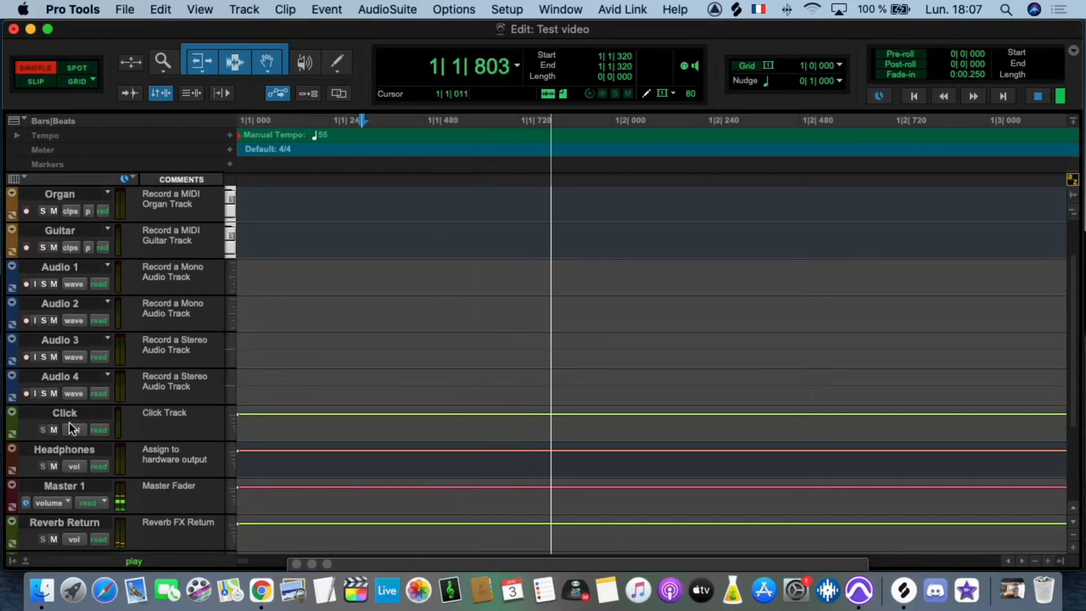
key("space")
key("Return")
key("space")
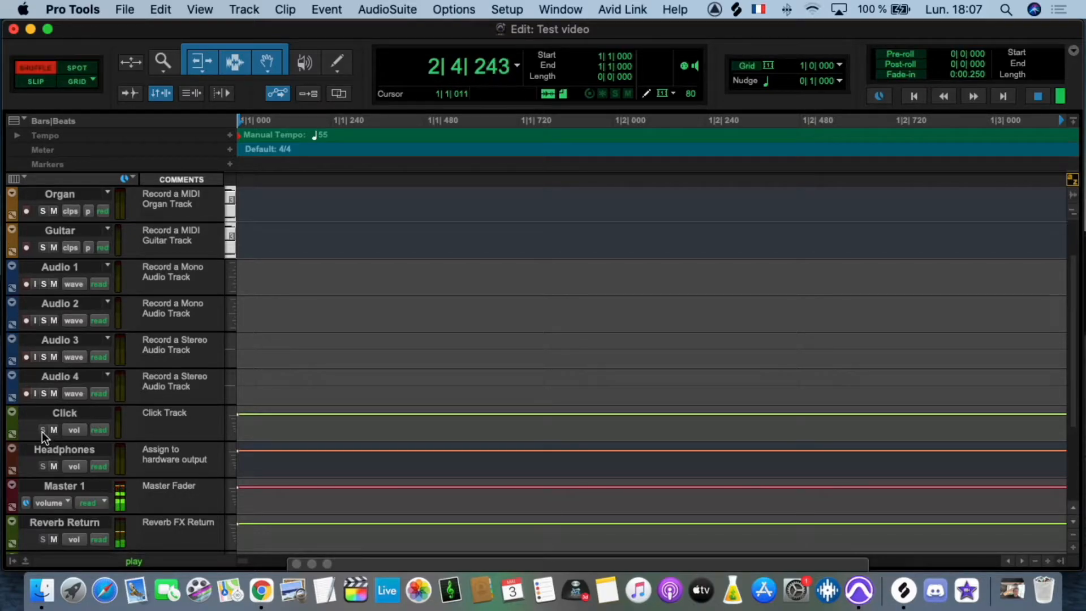
key("space")
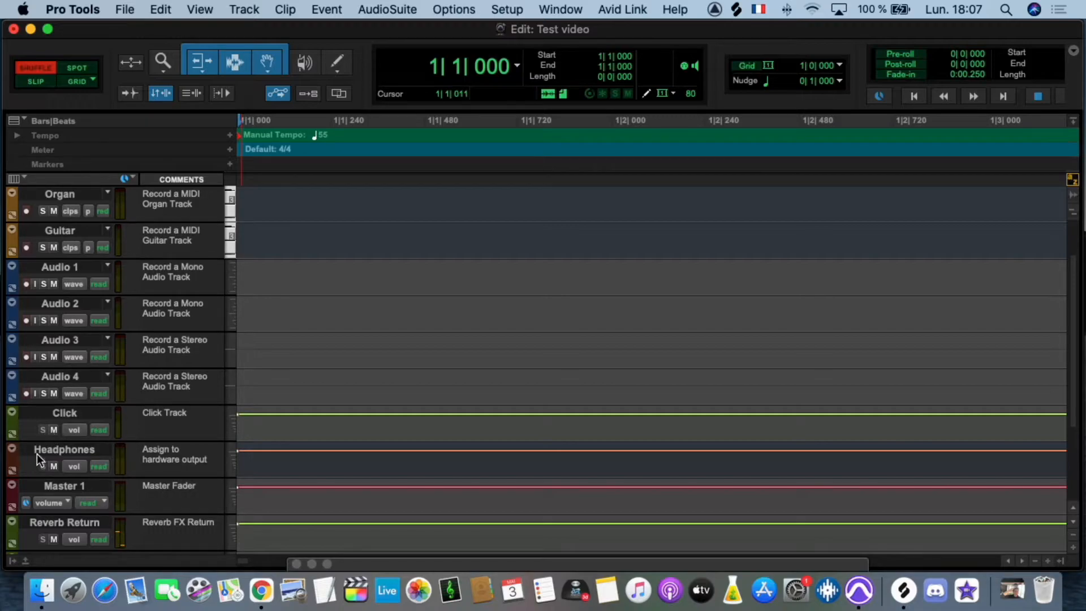
Select the Headphones, Master 1, Reverb Return, Delay Return and Chorus Return tracks in turn to examine them
left_click(41, 451)
left_click(79, 489)
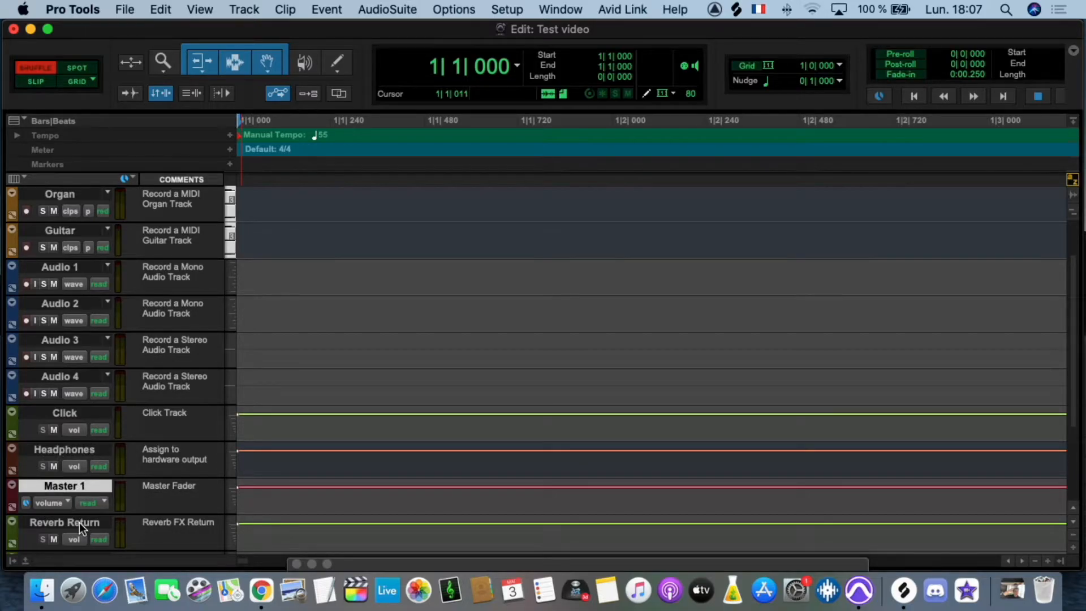
scroll(80, 522, "down", 4)
left_click(79, 368)
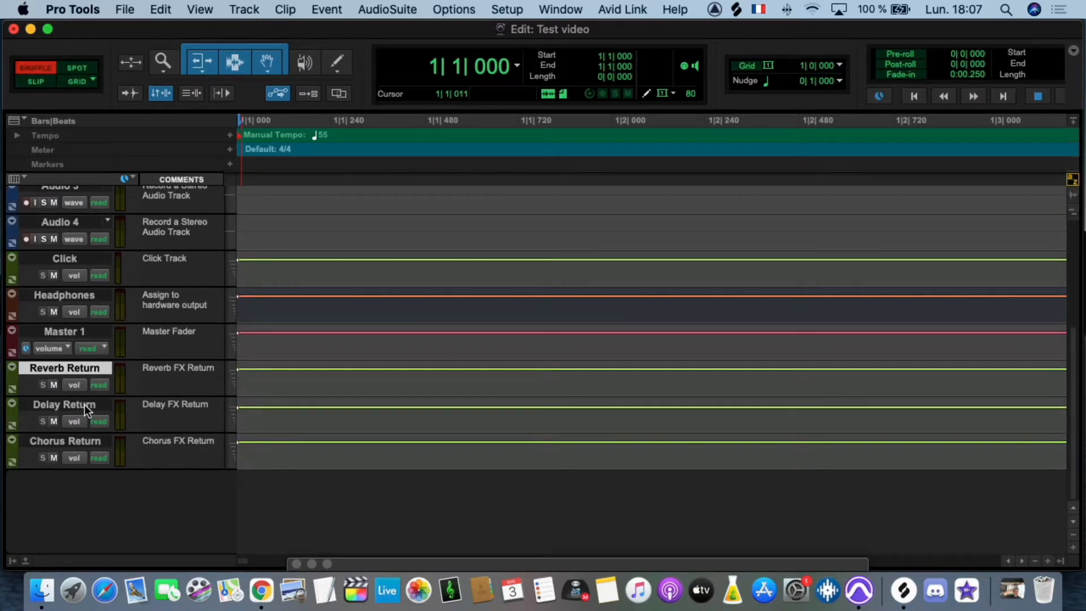
left_click(83, 405)
left_click(81, 368)
left_click(53, 402)
left_click(58, 443)
Toggle between the Edit and Mix windows, ending in the Mix window, and look over its channel strips
key("super+equal")
key("super+equal")
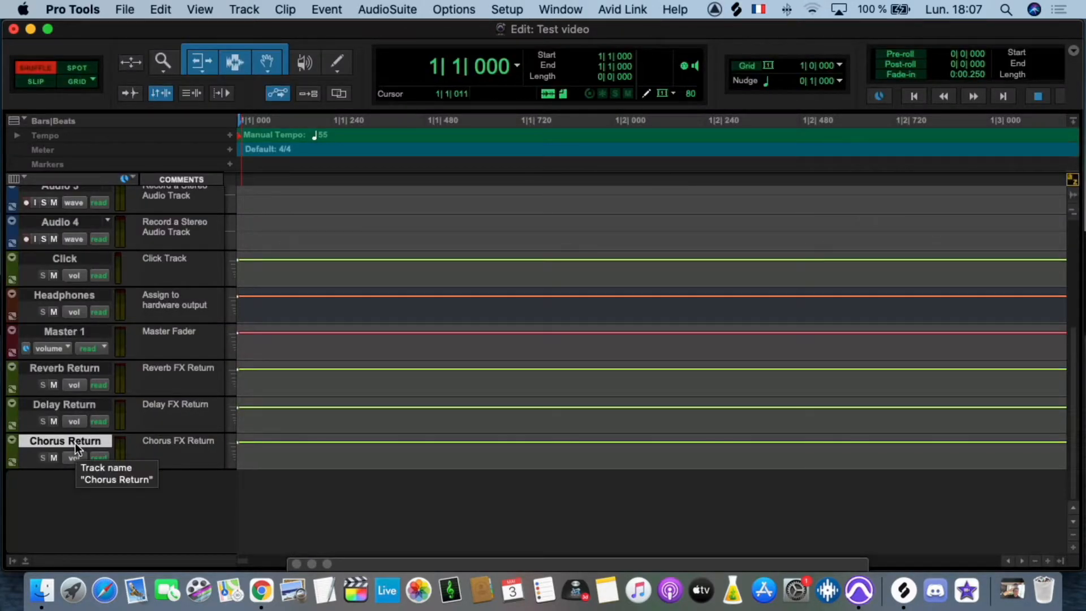
key("super+equal")
key("super+equal")
key("super+equal")
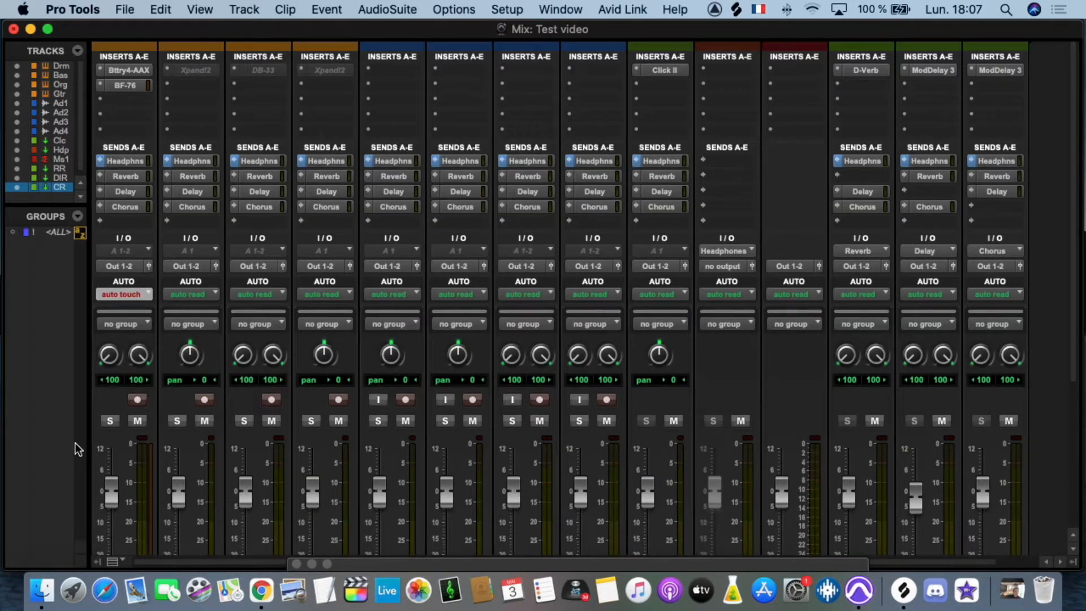
key("super+equal")
key("super+equal")
scroll(183, 481, "down", 5)
scroll(188, 466, "down", 1)
scroll(188, 466, "up", 6)
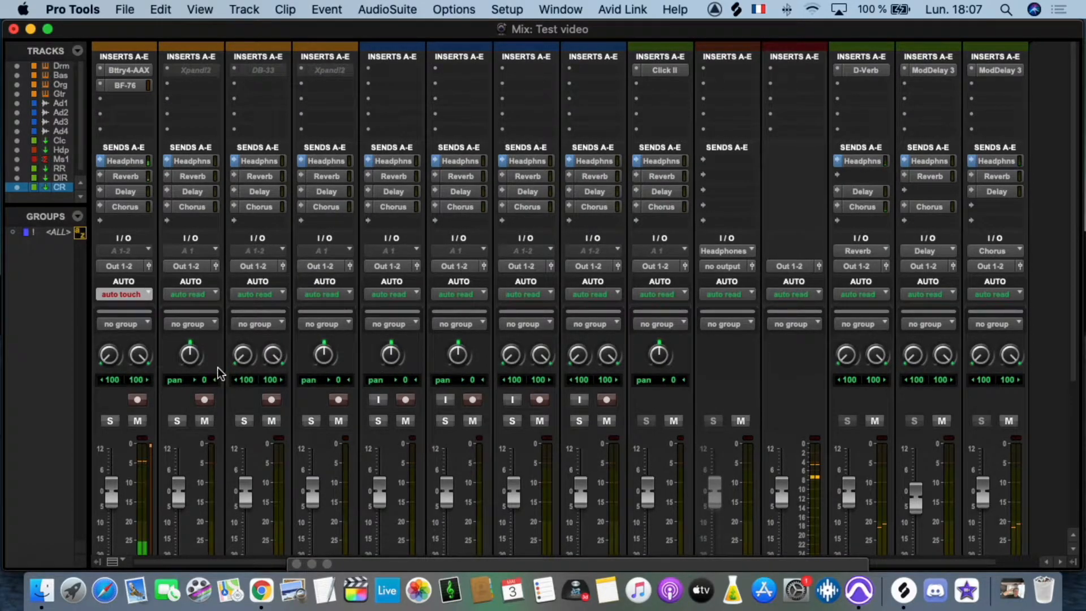
Try the Drums channel's solo and mute during playback, turning each on and back off
left_click_drag(110, 358, 140, 407)
left_click(114, 420)
left_click(116, 423)
left_click(136, 421)
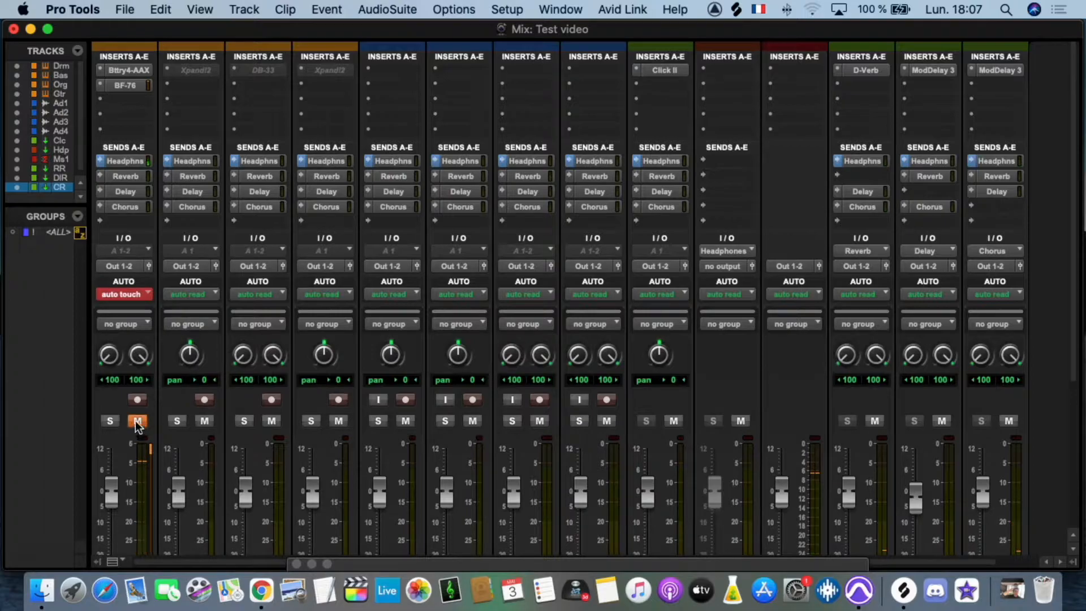
left_click(134, 420)
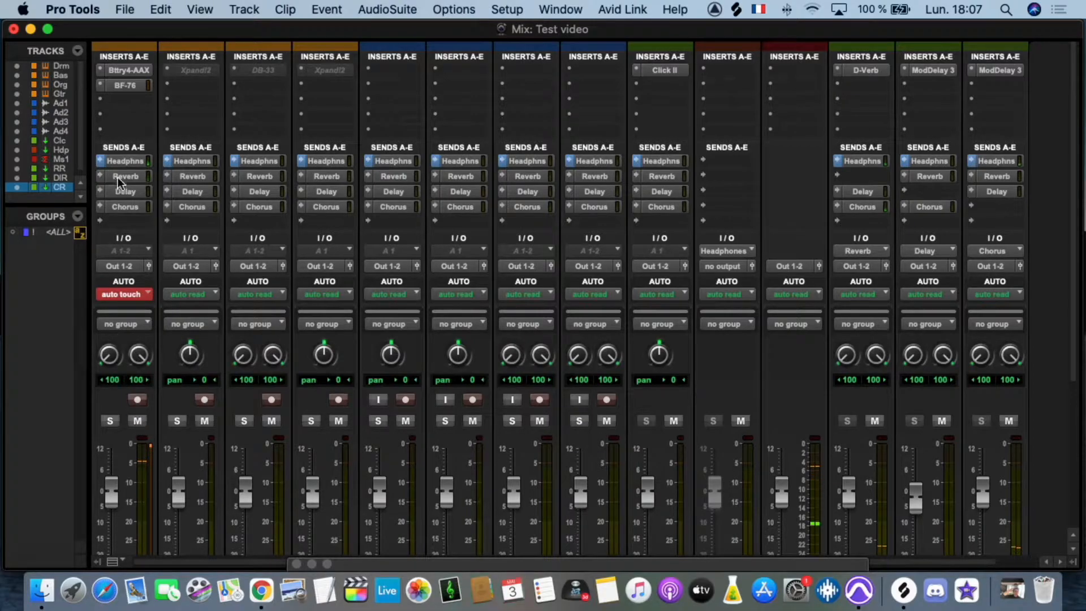
Examine the Battery 4 instrument and the BF-76 limiter inserted on the Drums channel, closing each plug-in window
left_click(128, 67)
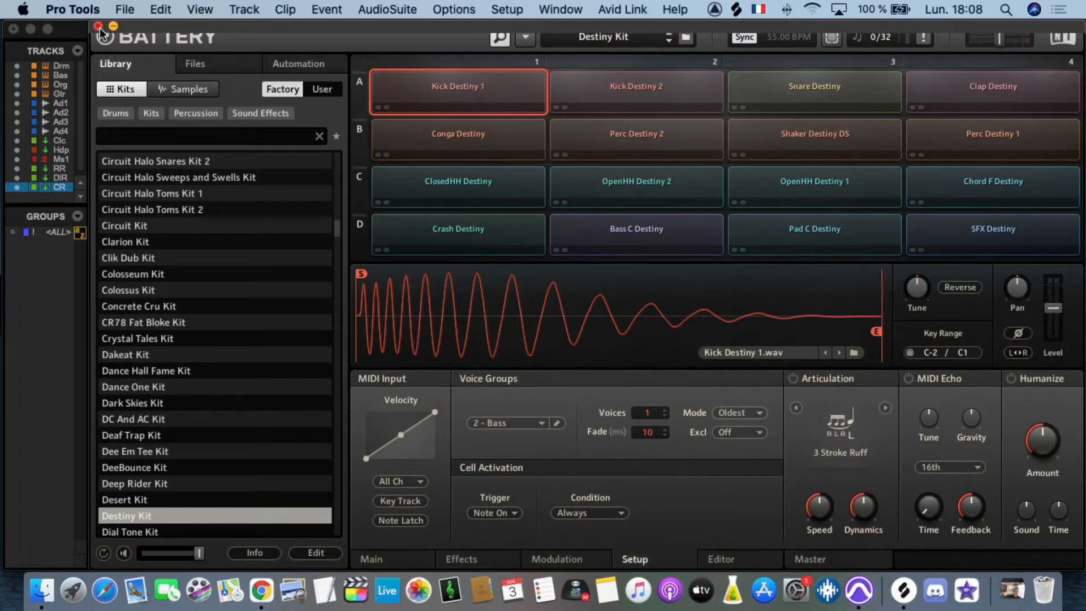
left_click(98, 26)
left_click(118, 85)
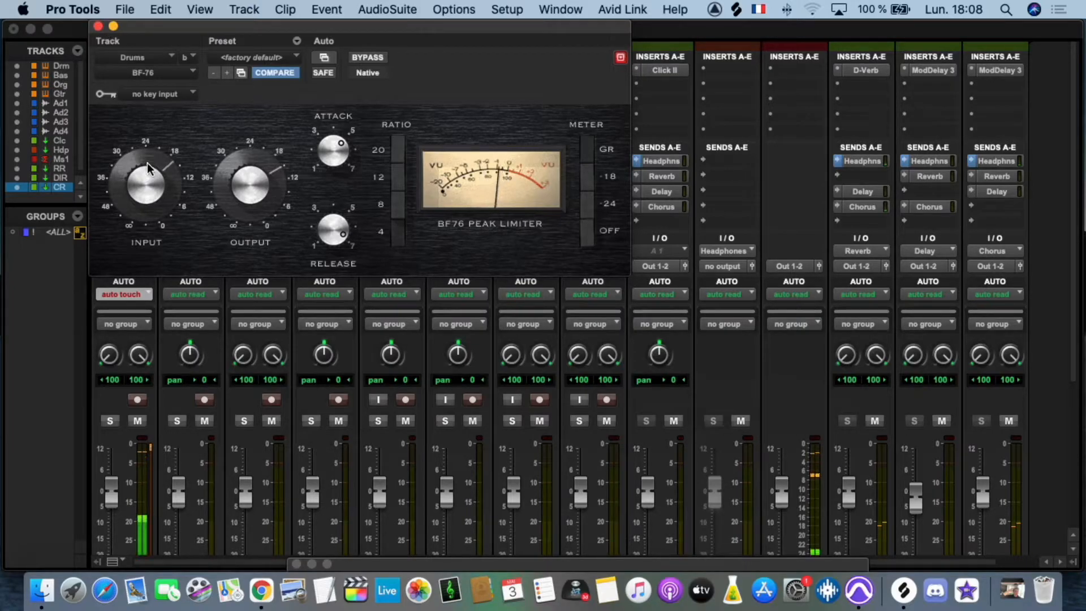
left_click(98, 26)
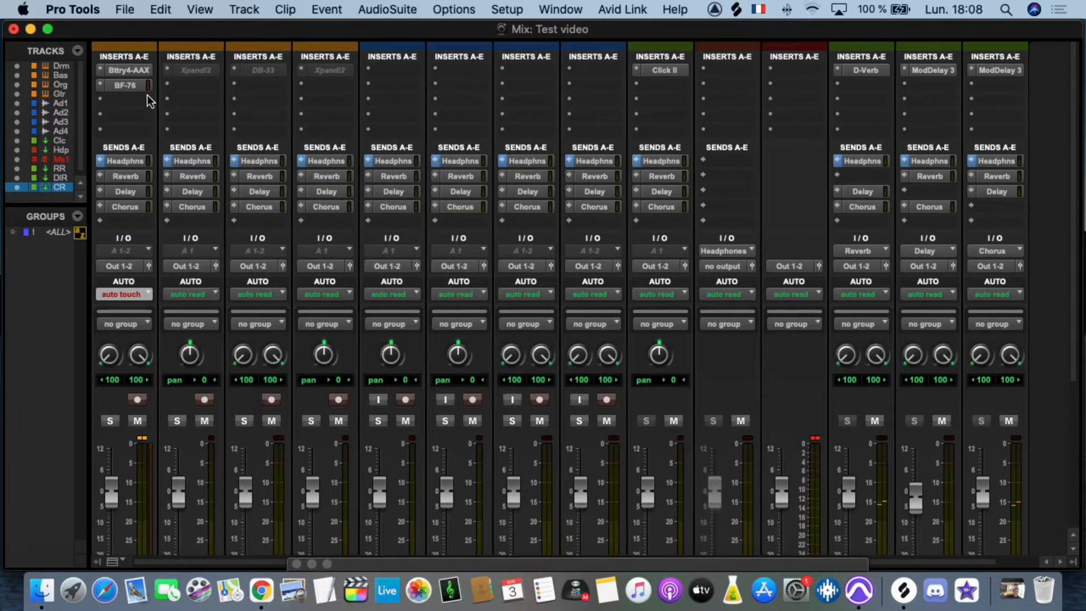
Examine the Drums channel's first send options: output paths, buses, and Avid recall-send presets for channel strips, EQ and reverb
left_click(100, 163)
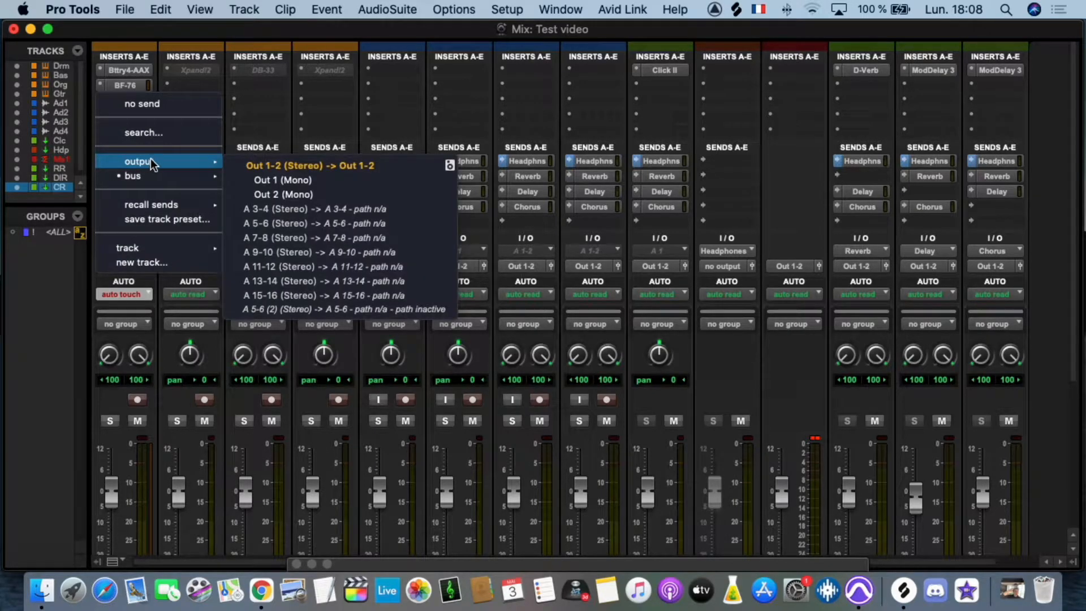
mouse_move(149, 175)
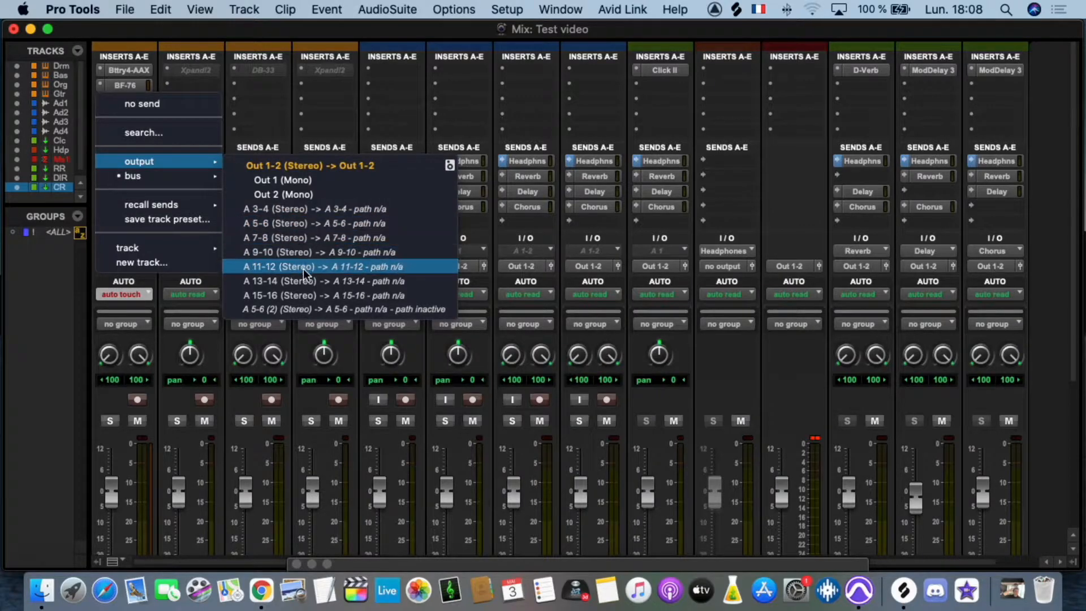
mouse_move(199, 178)
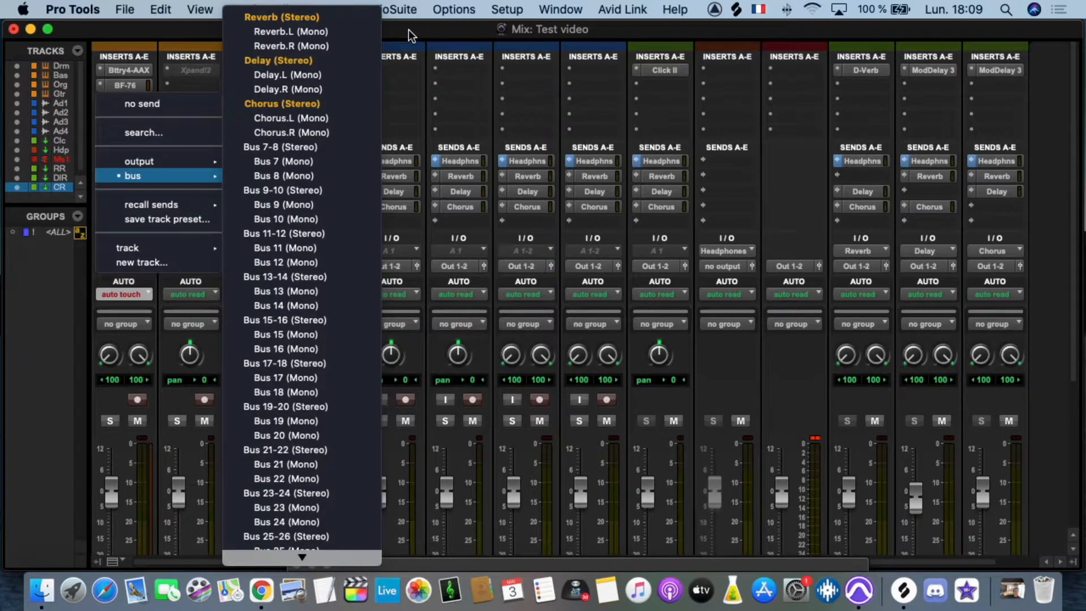
mouse_move(187, 203)
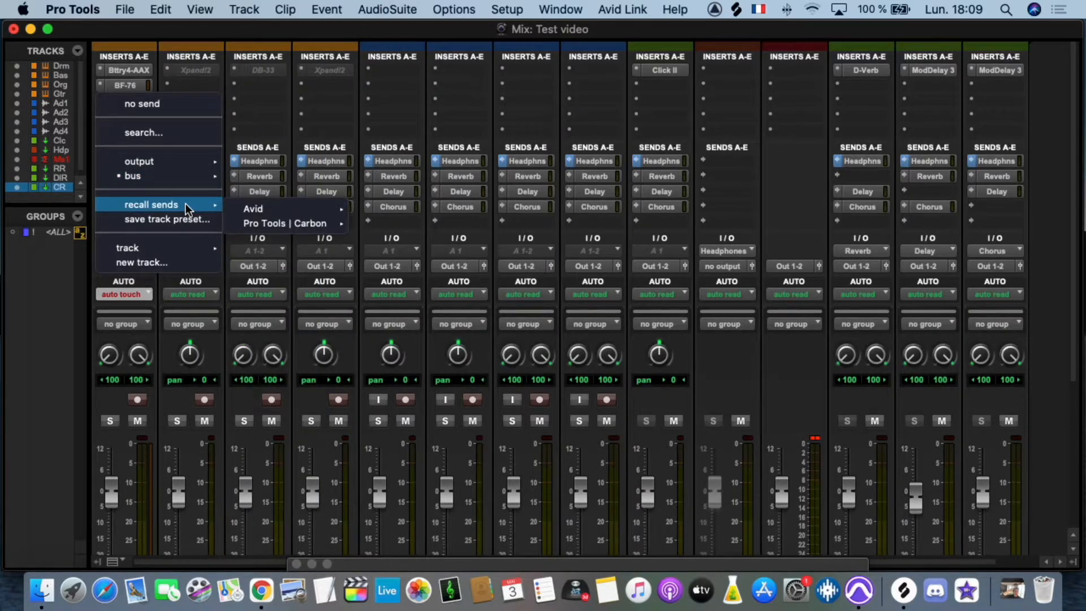
mouse_move(264, 206)
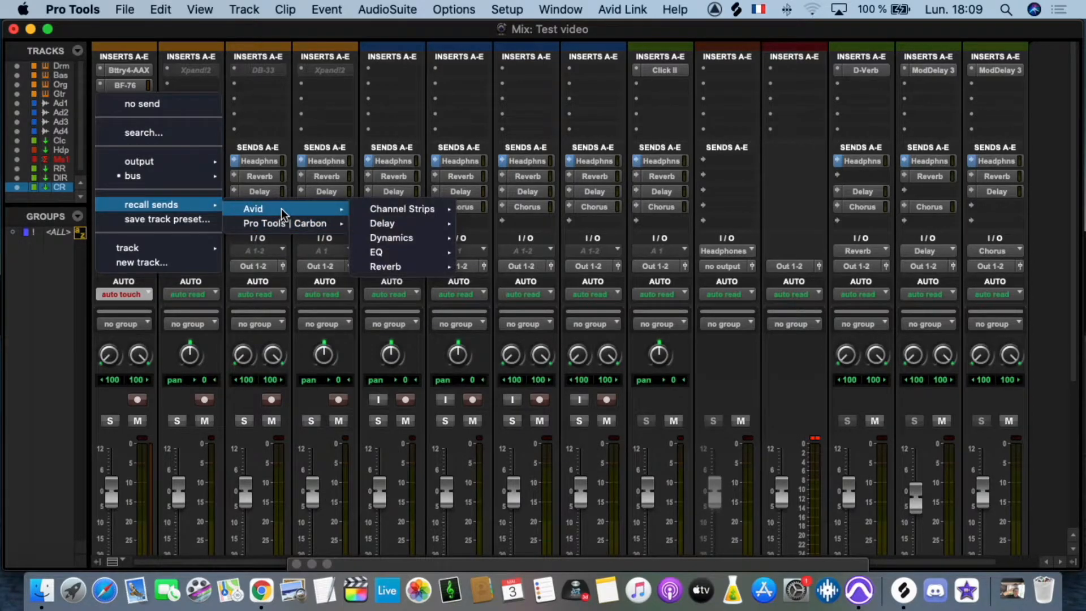
mouse_move(397, 208)
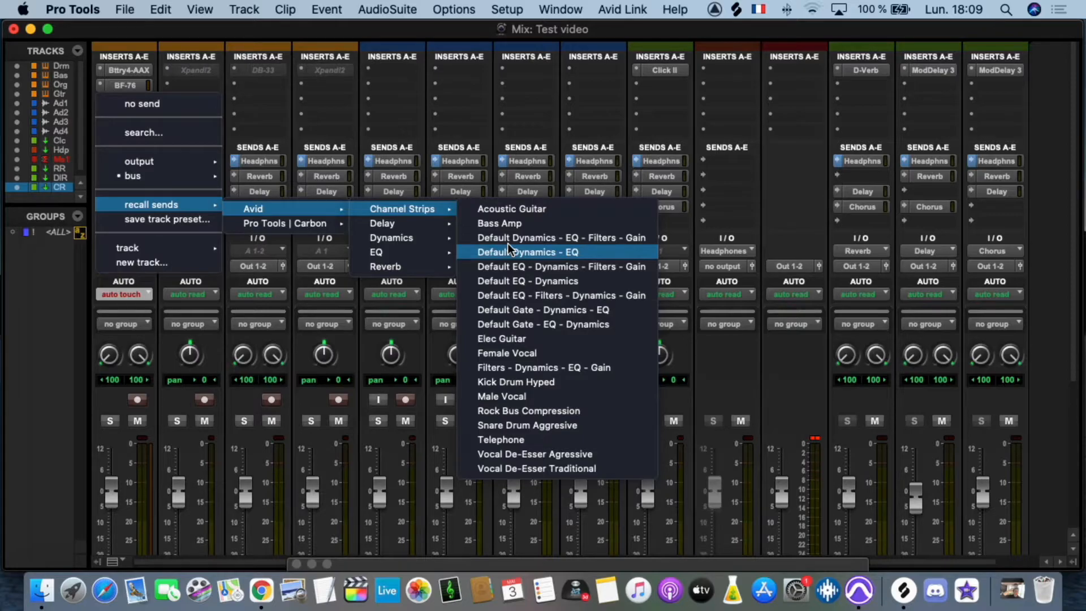
mouse_move(430, 237)
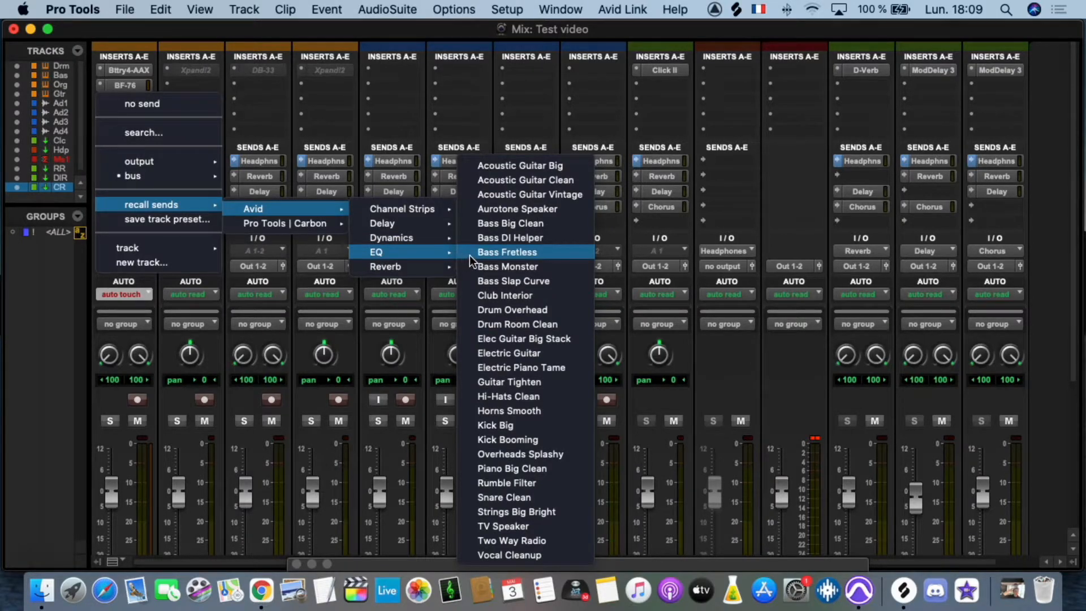
mouse_move(405, 266)
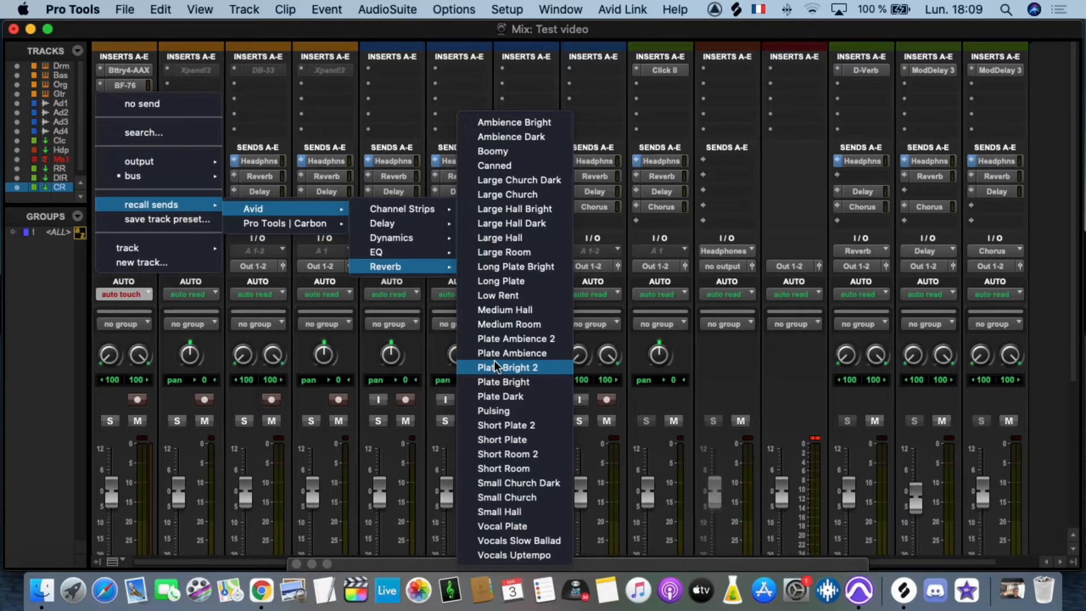
left_click(193, 34)
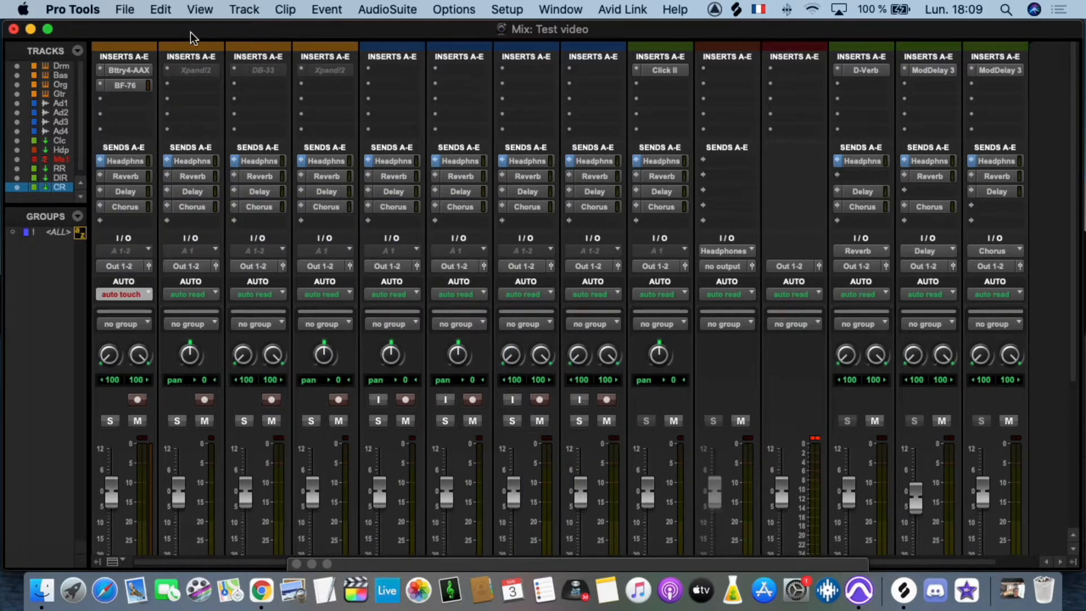
Look over the Drums channel's available input sources, output paths and automation modes, leaving each setting as it is
left_click(137, 252)
mouse_move(131, 250)
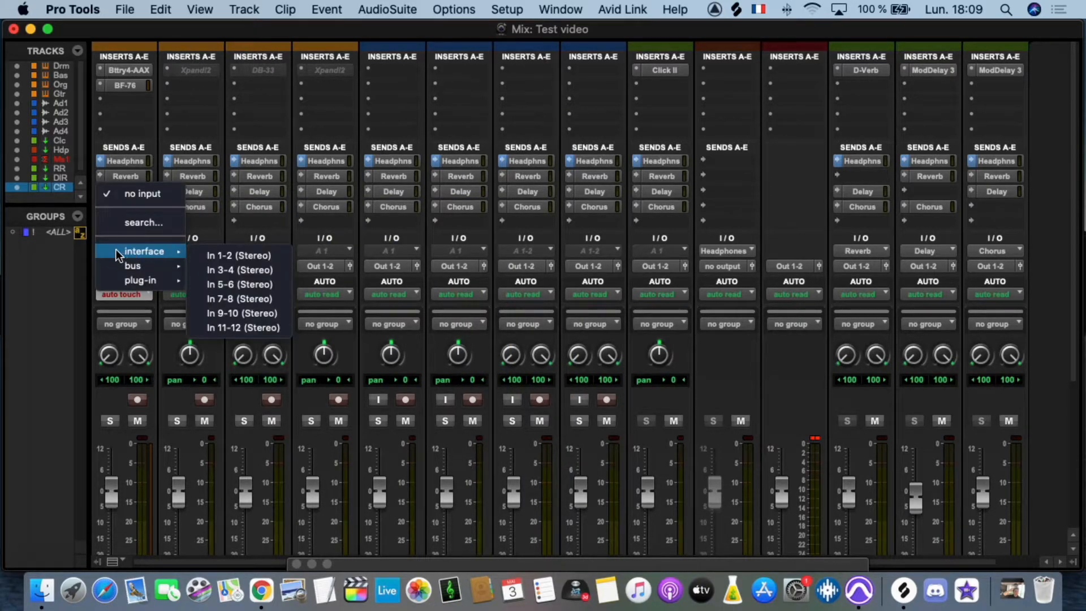
left_click(195, 233)
left_click(118, 266)
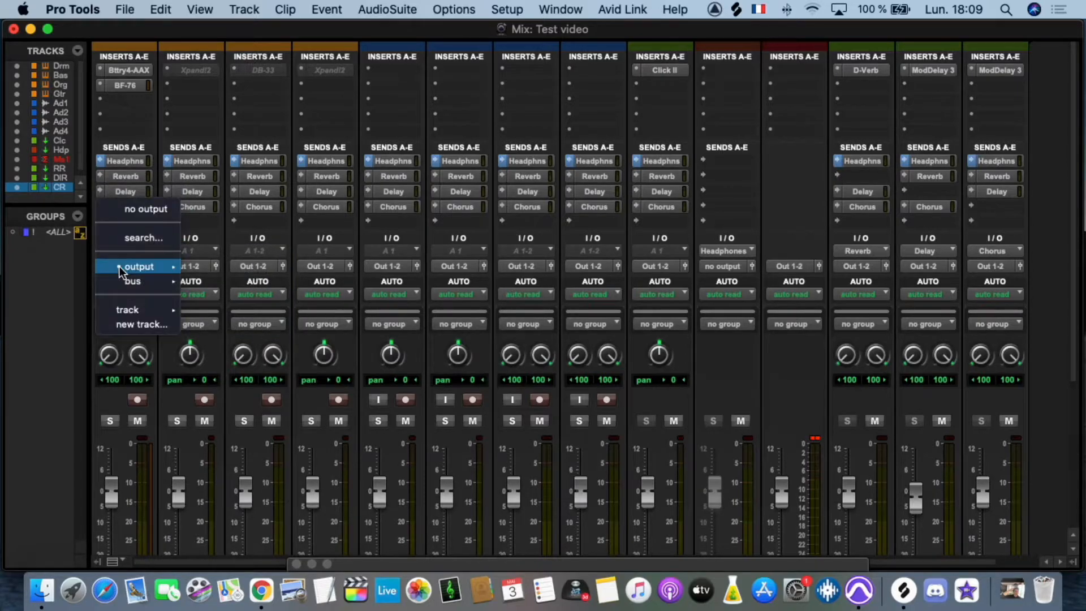
mouse_move(162, 266)
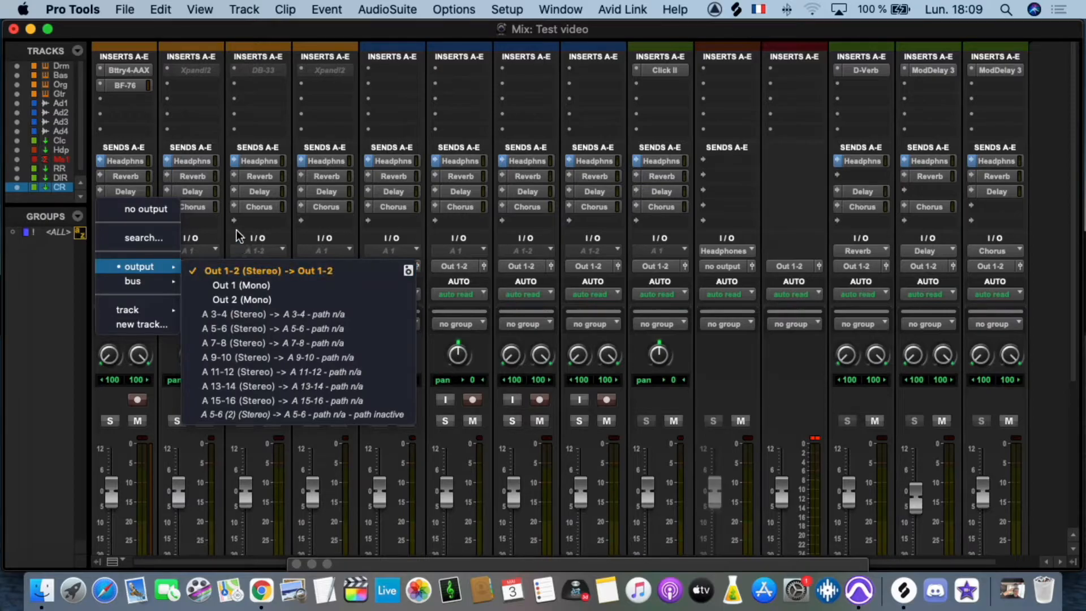
left_click(209, 227)
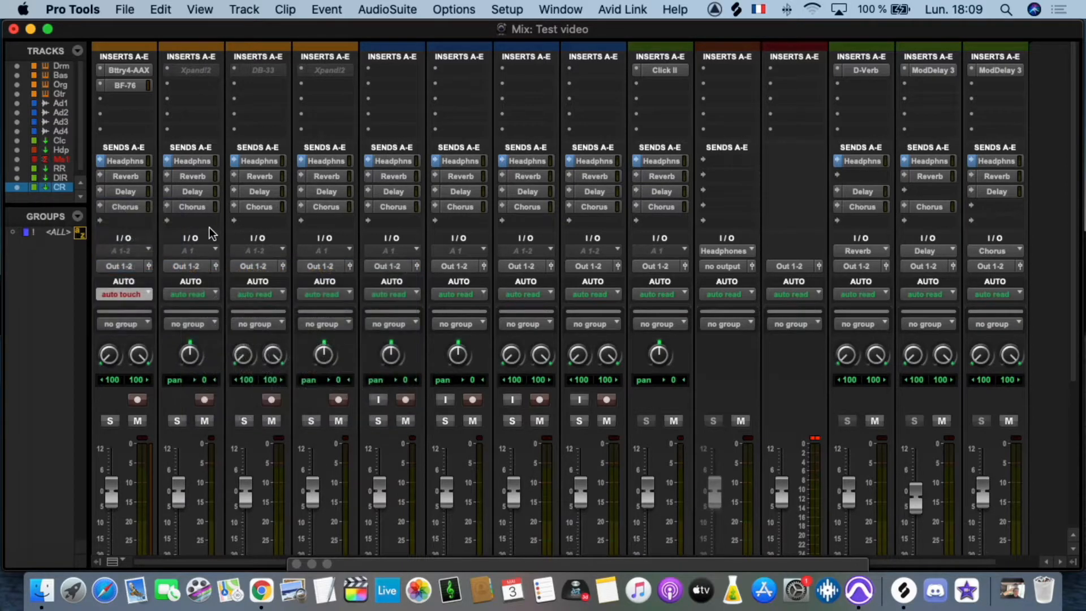
left_click(125, 295)
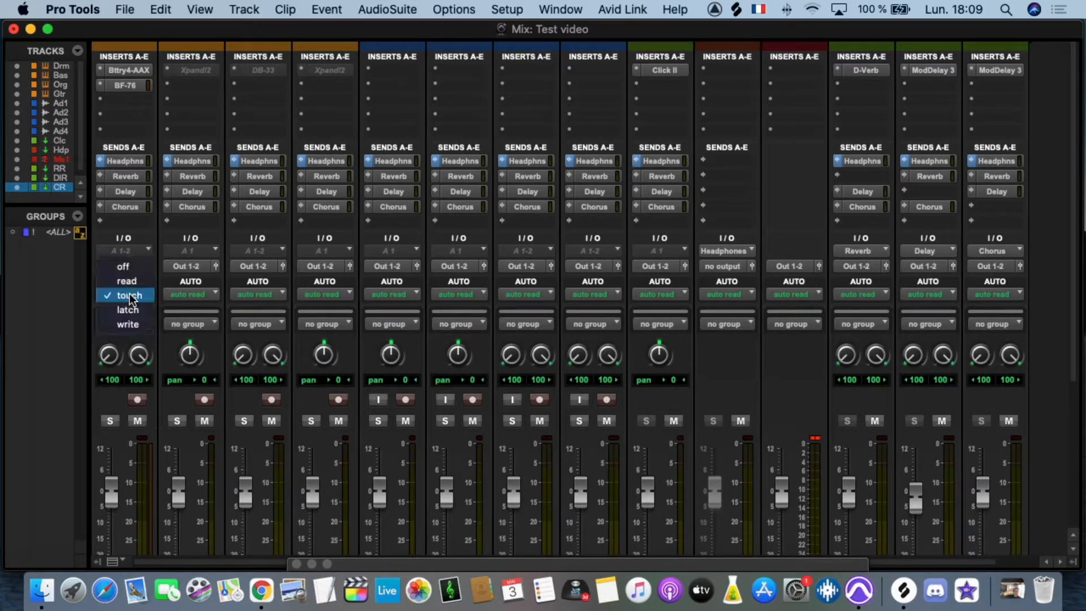
left_click(164, 281)
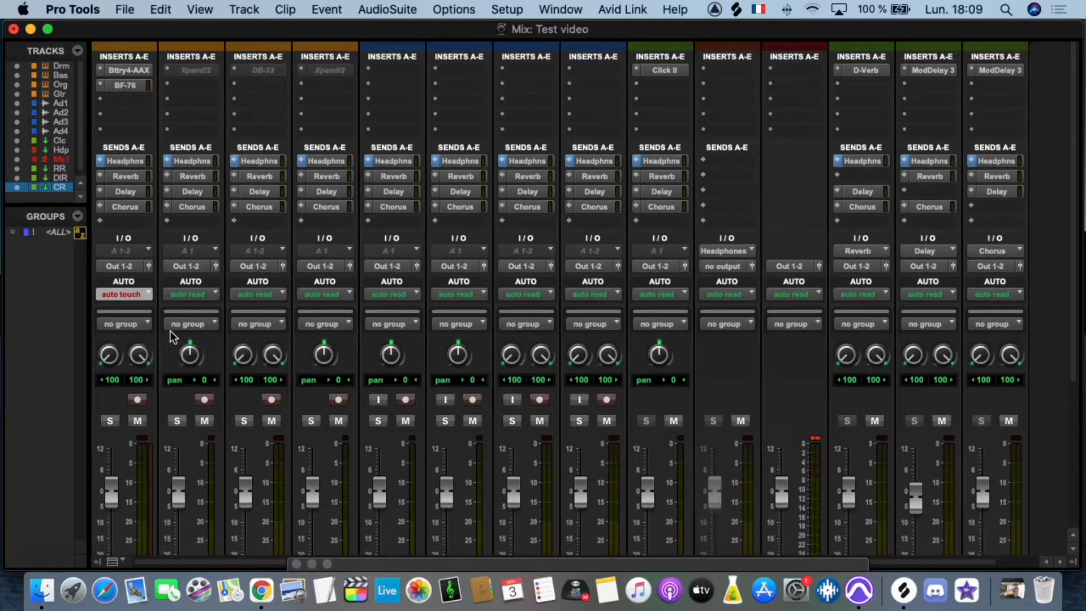
Group the Drums and Bass tracks as a Mix/Edit group named Group 1
left_click(150, 46)
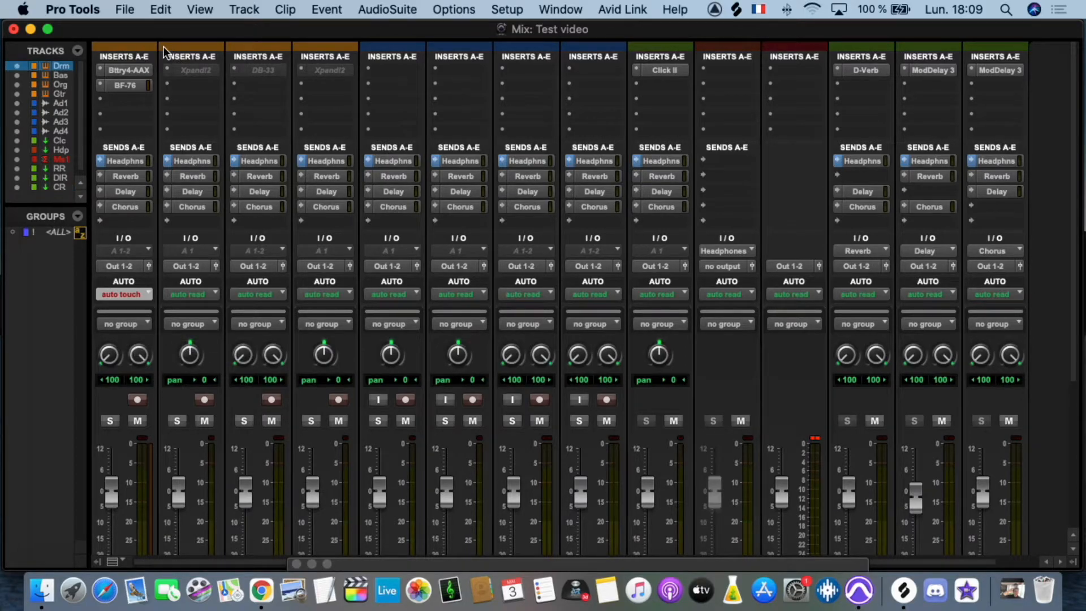
scroll(127, 491, "down", 5)
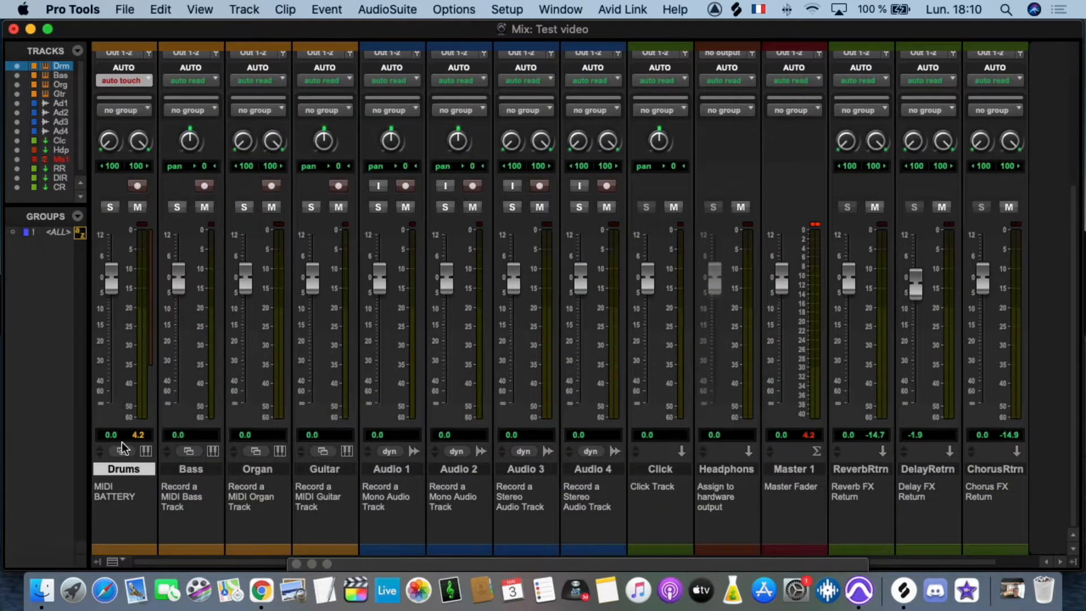
left_click(191, 469, "shift")
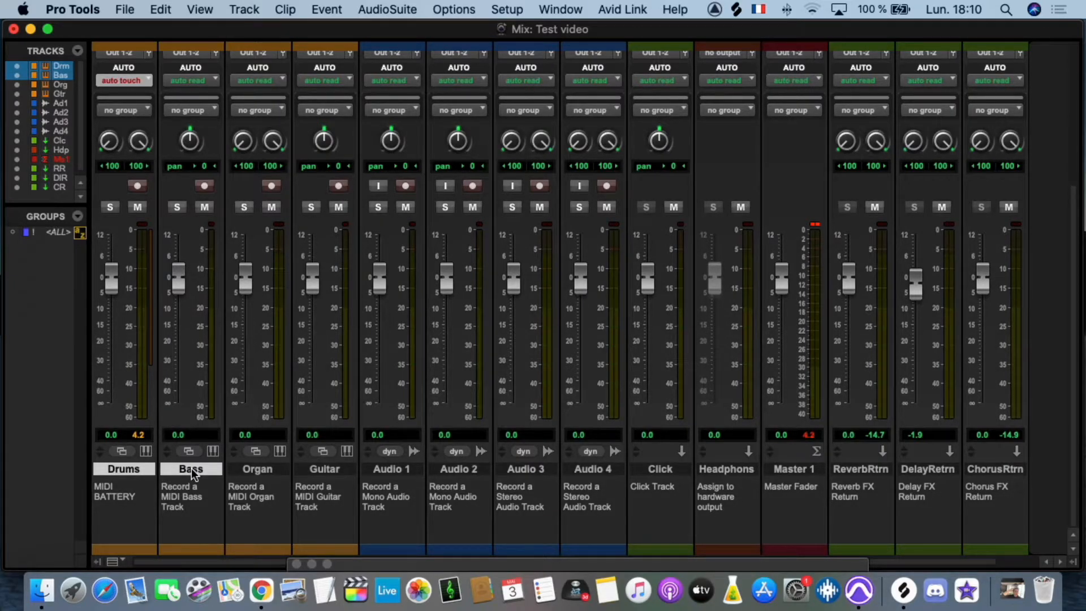
key("super+g")
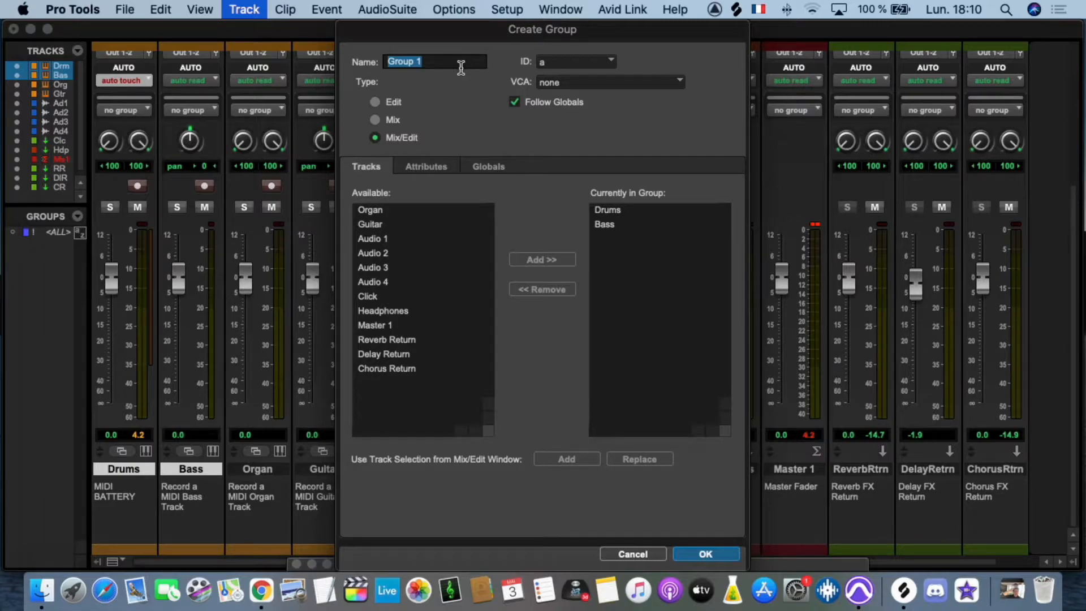
left_click(695, 554)
Try the grouped Drums channel's volume fader, pan and solo, lowering the fader to -7.5 dB during playback
scroll(164, 425, "down", 3)
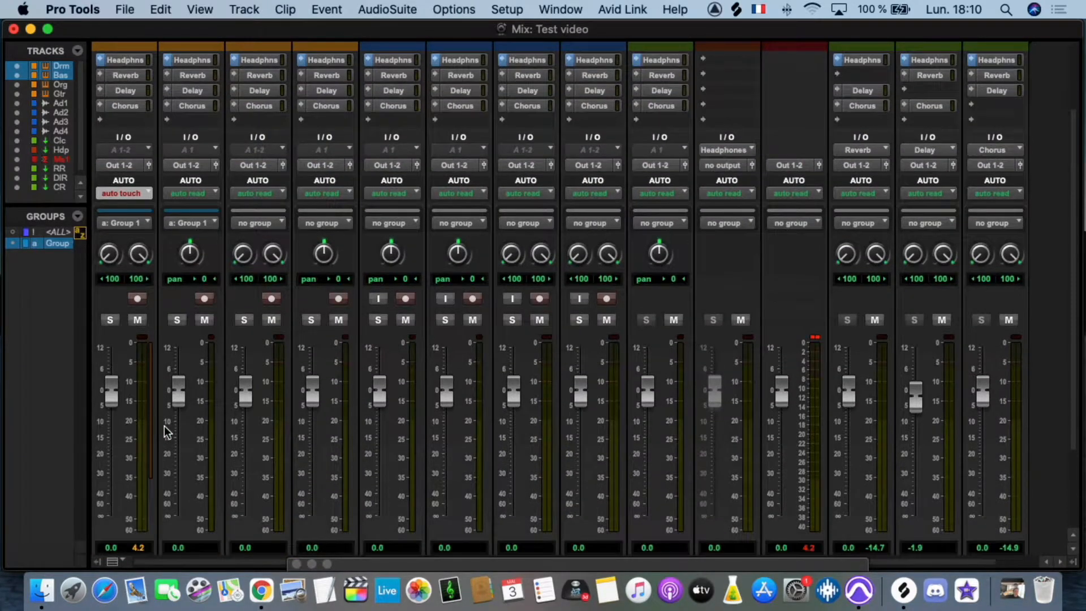
scroll(164, 426, "down", 1)
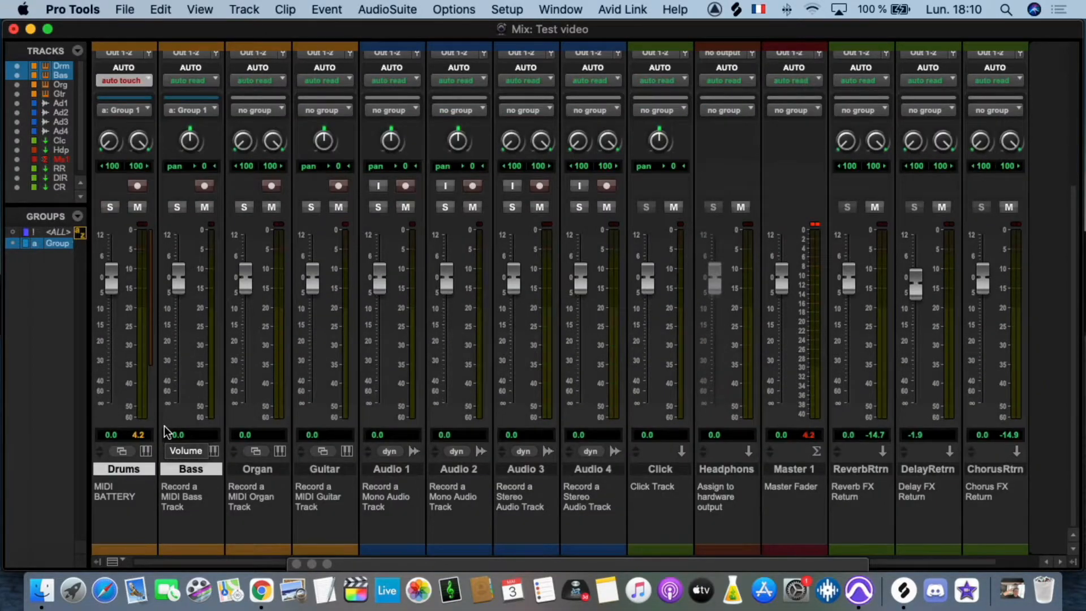
mouse_move(116, 274)
left_mouse_down()
mouse_move(111, 303)
mouse_move(113, 247)
mouse_move(107, 284)
left_mouse_up()
left_click_drag(110, 141, 110, 117)
left_click(109, 207)
left_click(109, 207)
left_click(110, 207)
left_click(110, 207)
left_click_drag(113, 271, 107, 297)
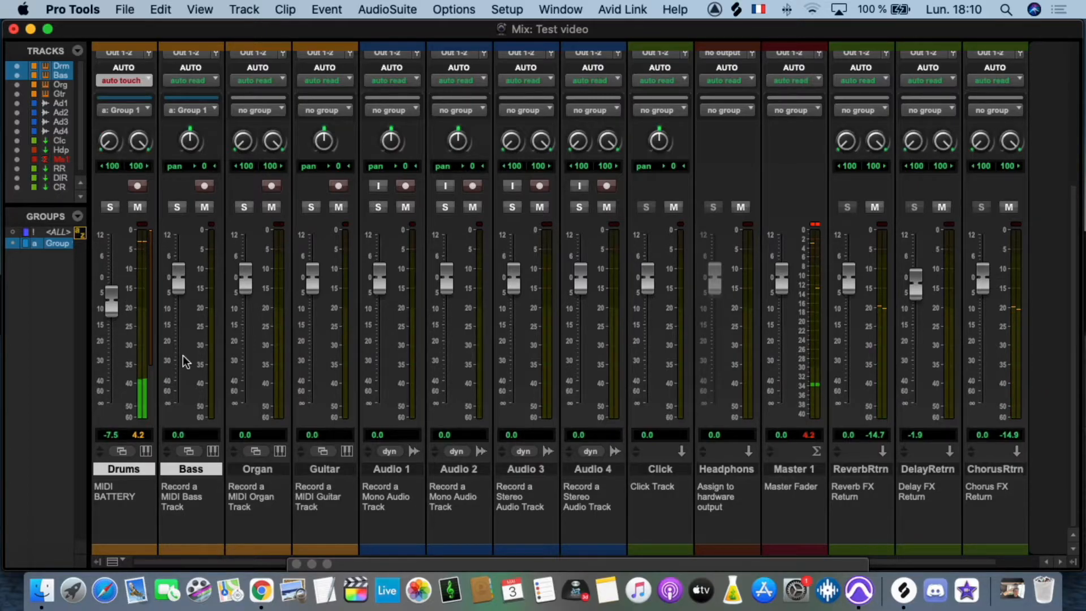
Append "ok" to the Drums track's comment
left_click(134, 491)
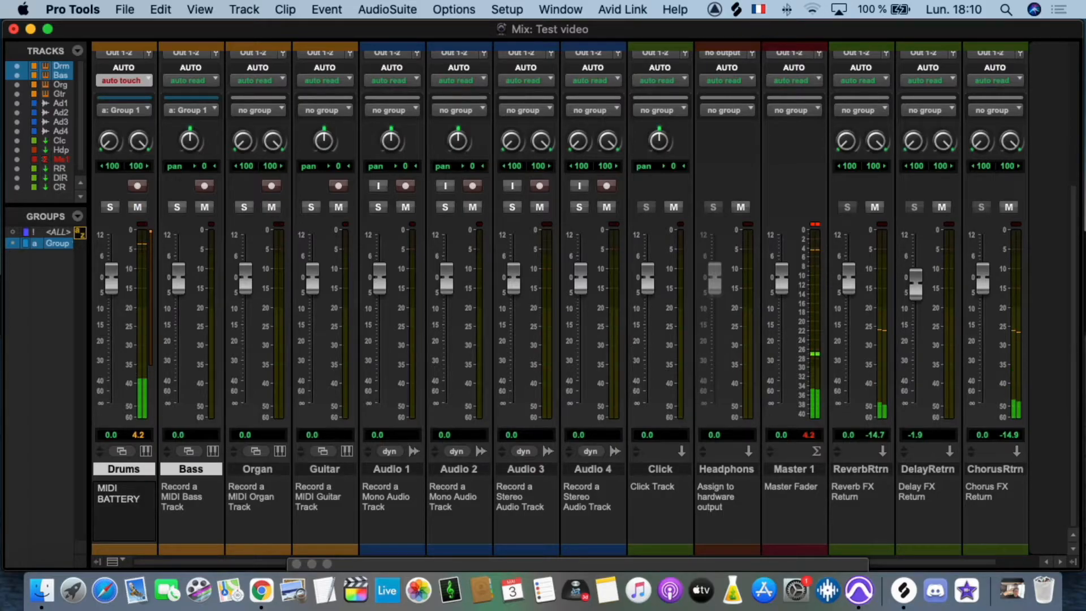
type("ok")
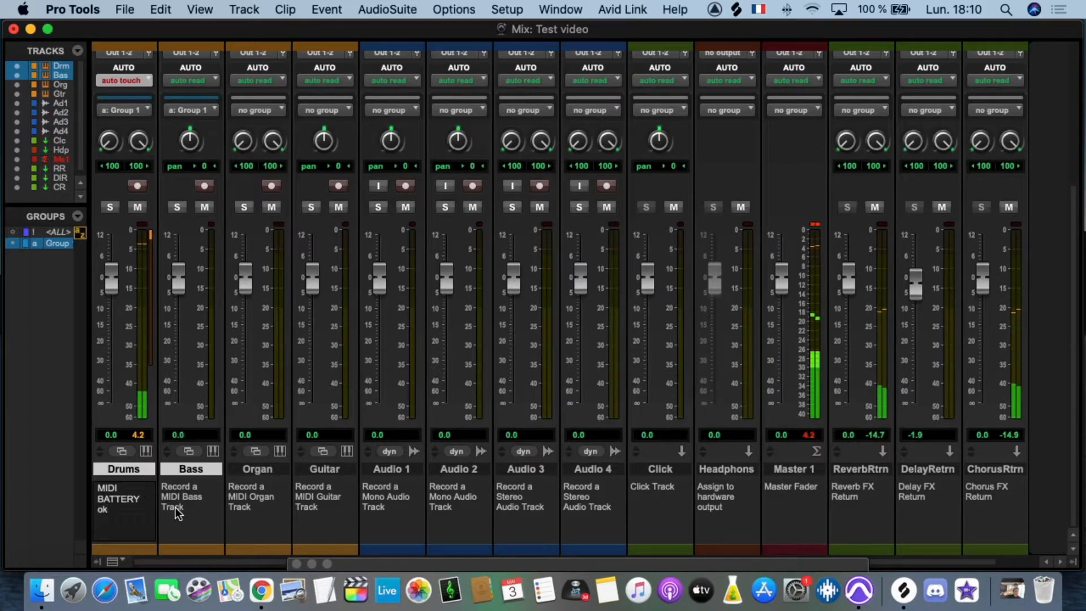
left_click(172, 534)
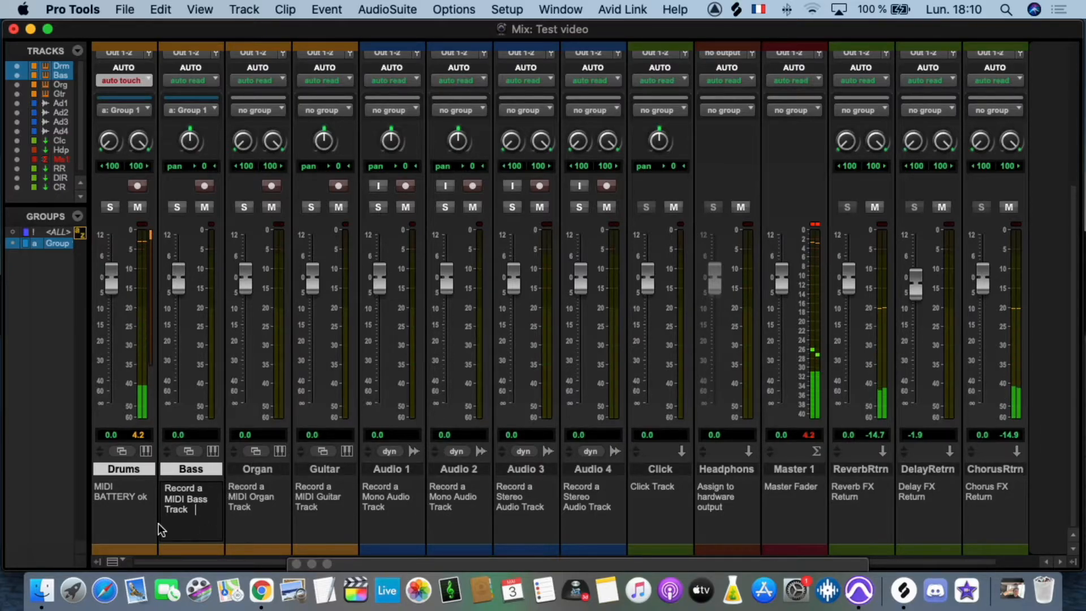
type("$")
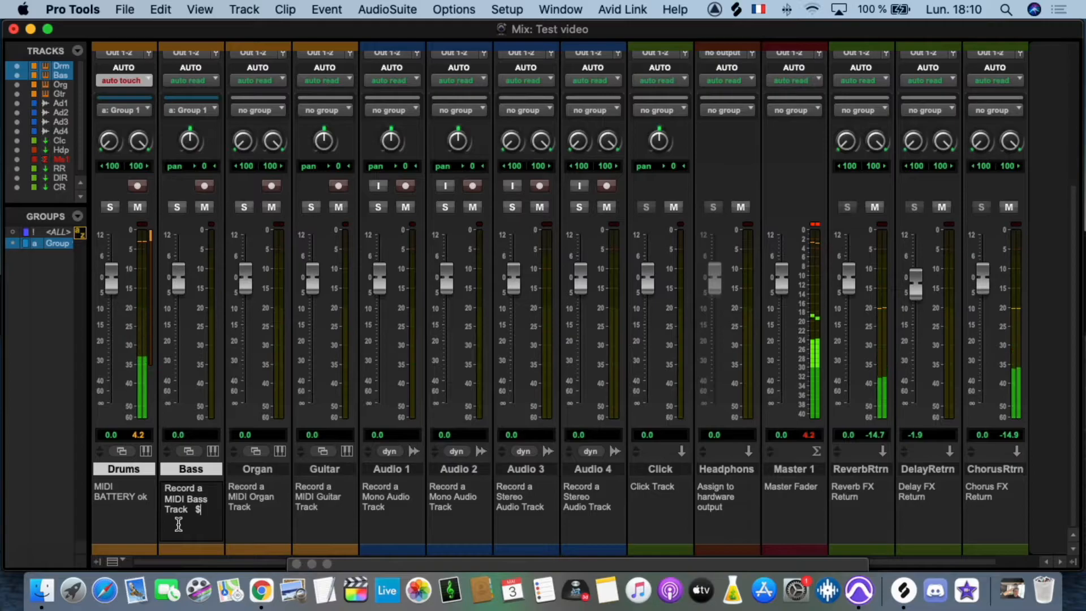
key("Escape")
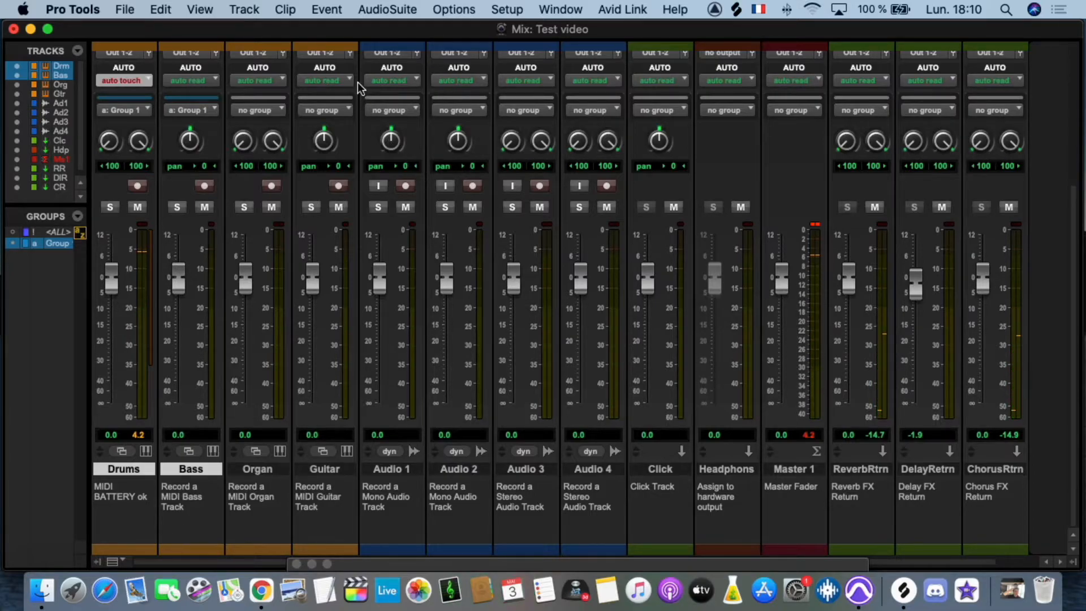
Switch to the Edit window and select the Drums-09 clip on the Drums track
key("super+equal")
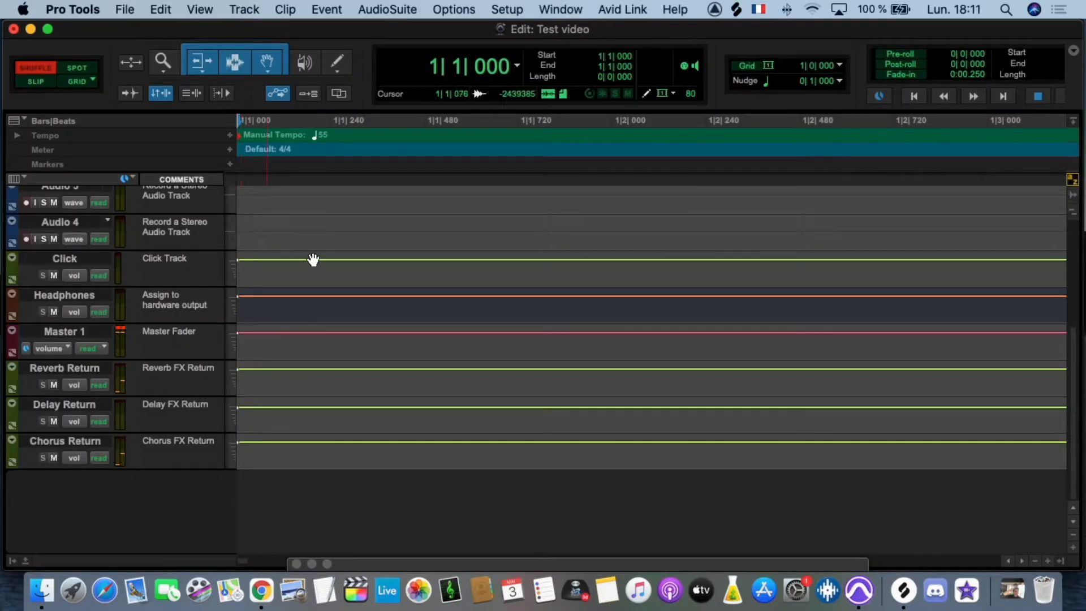
scroll(287, 230, "up", 8)
left_click(306, 213)
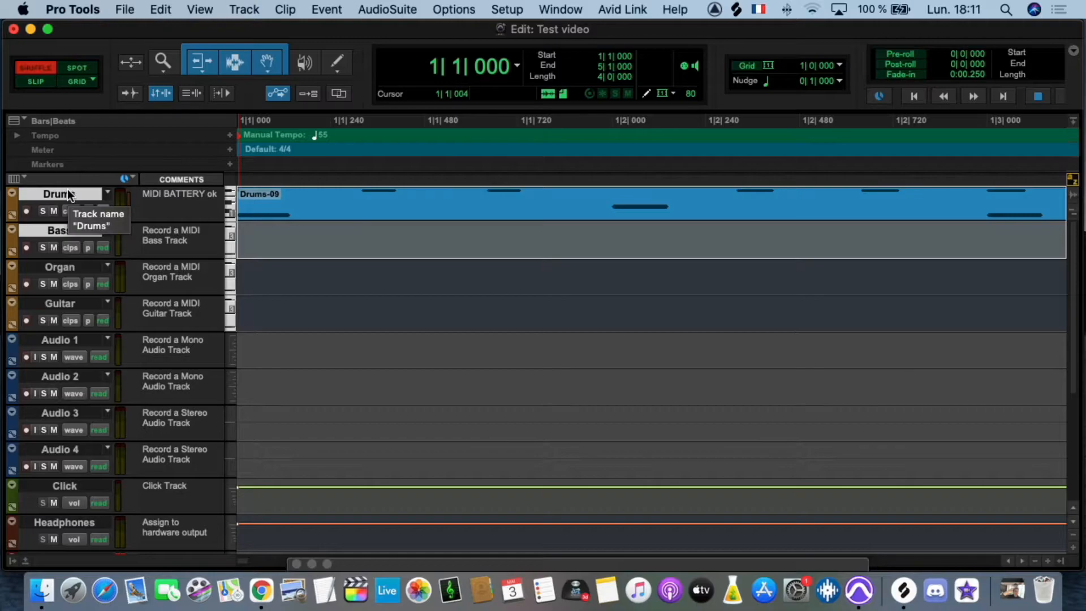
Open the New Tracks dialog to set up a new track
key("super+shift+n")
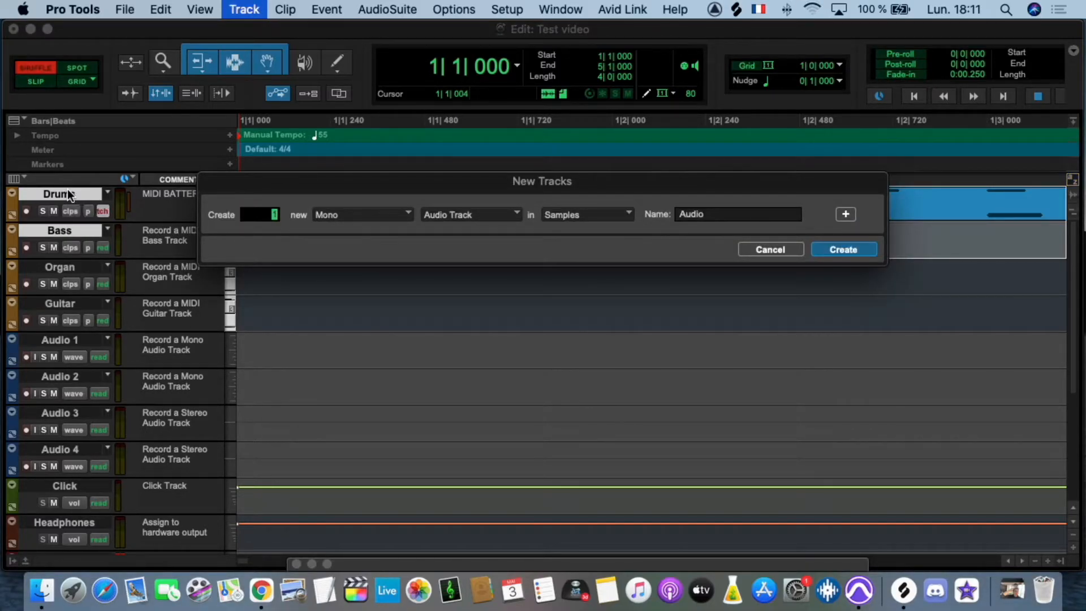
left_click(751, 249)
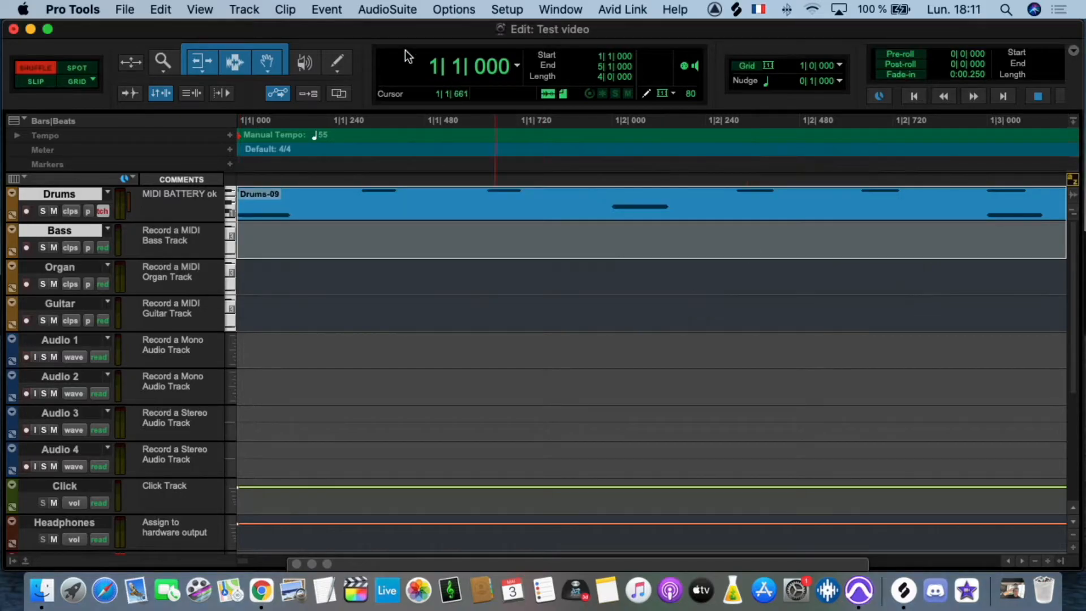
left_click(237, 8)
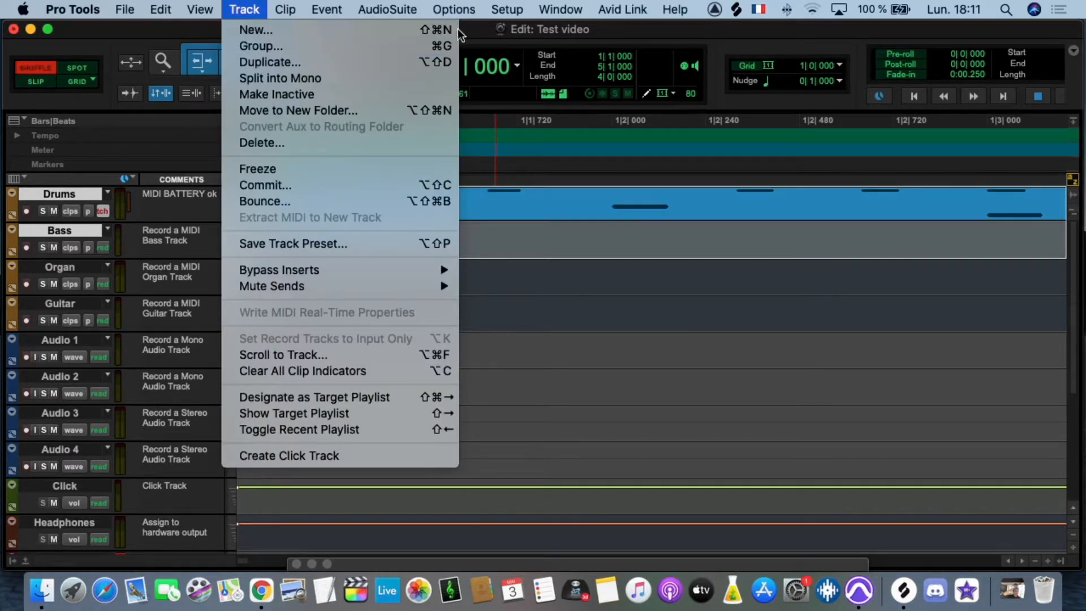
left_click(428, 29)
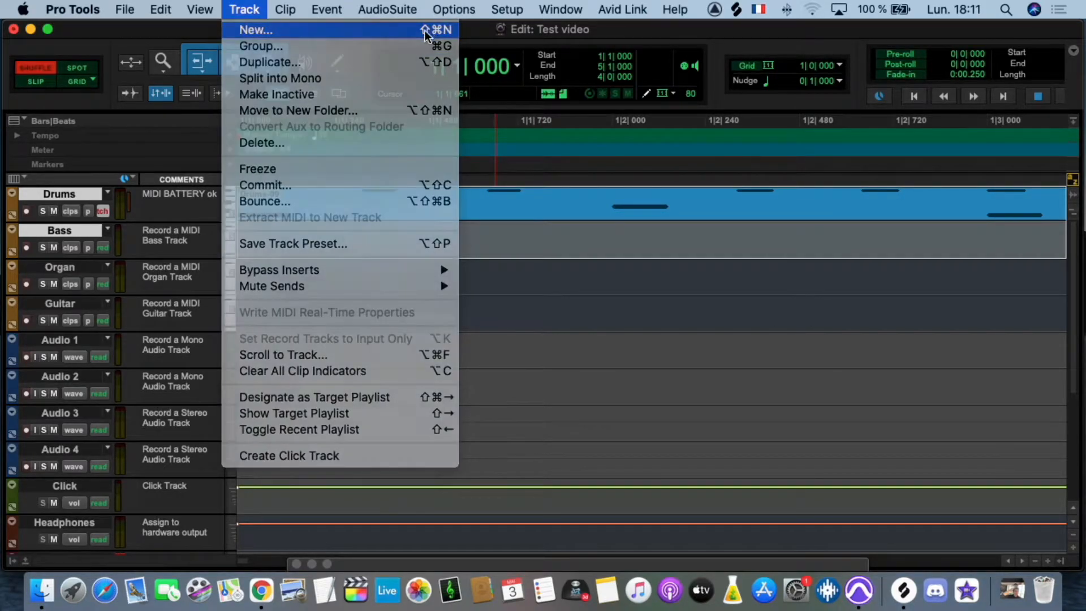
left_click(240, 8)
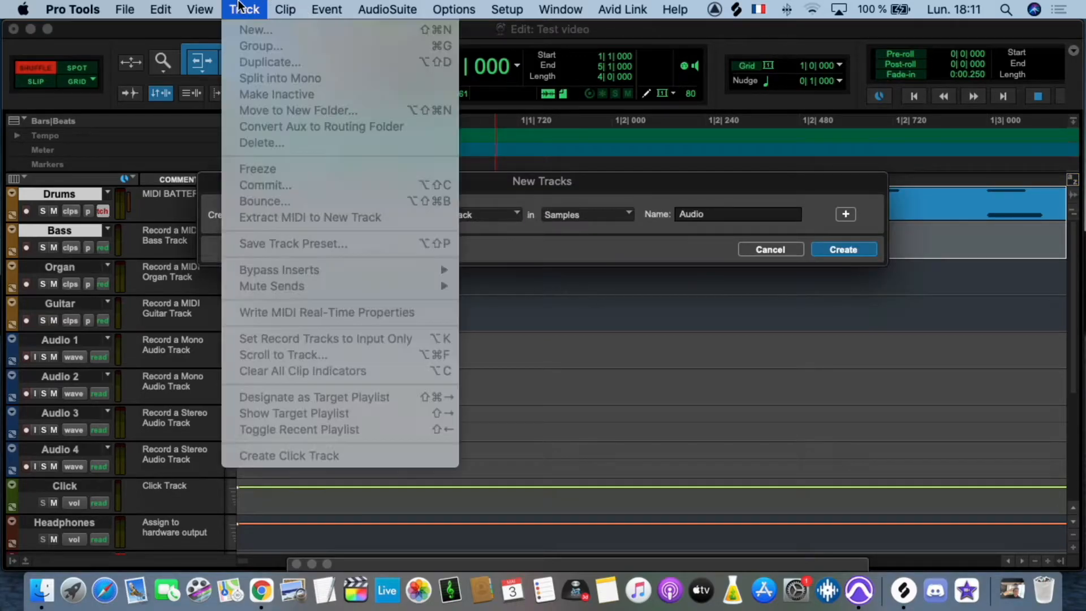
left_click(254, 11)
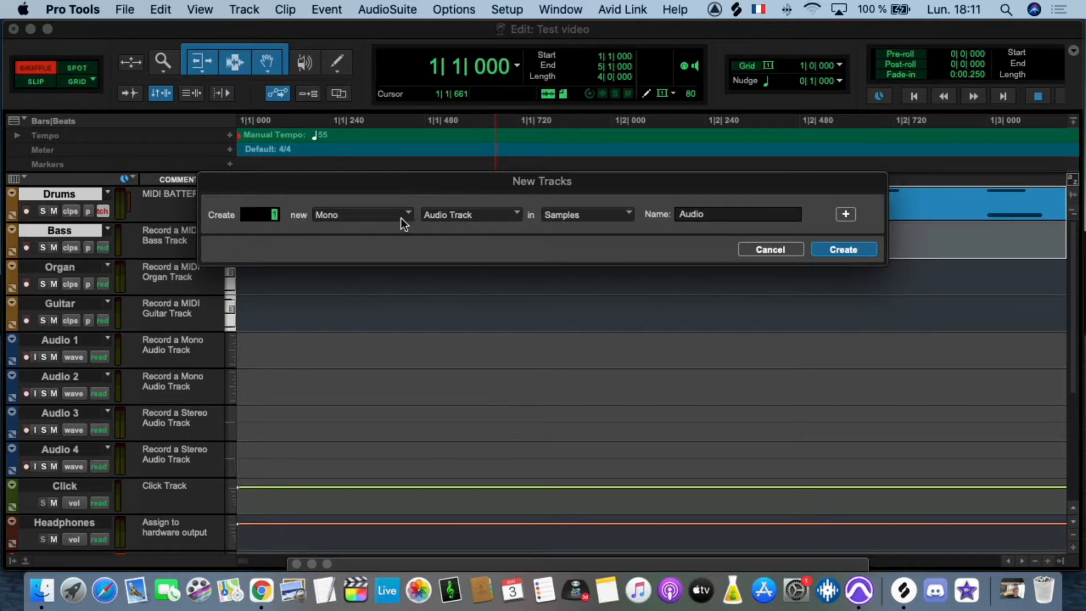
Create one new stereo audio track
left_click(376, 217)
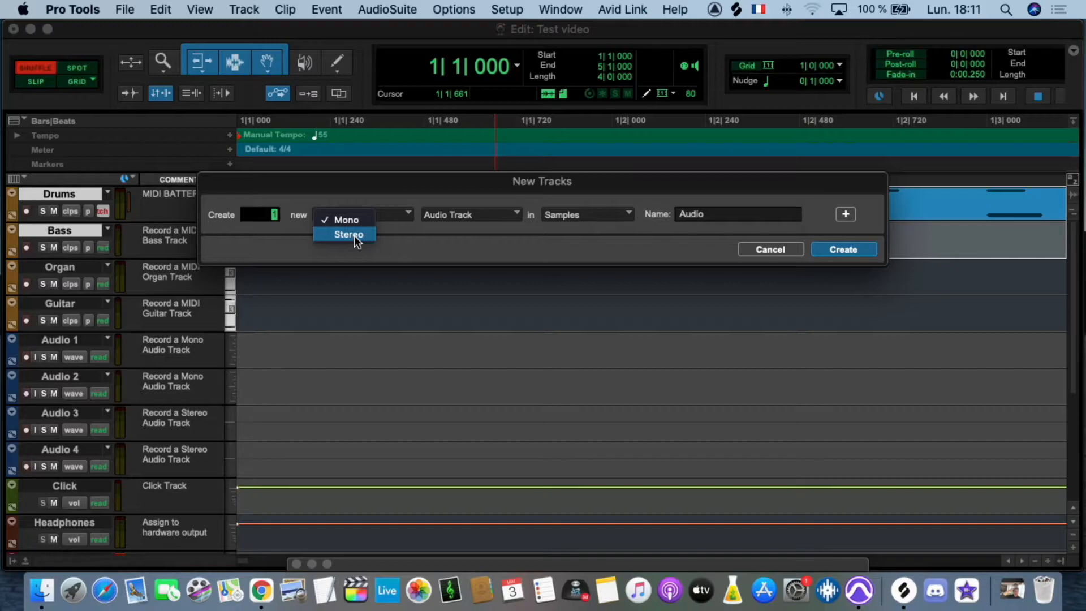
left_click(354, 236)
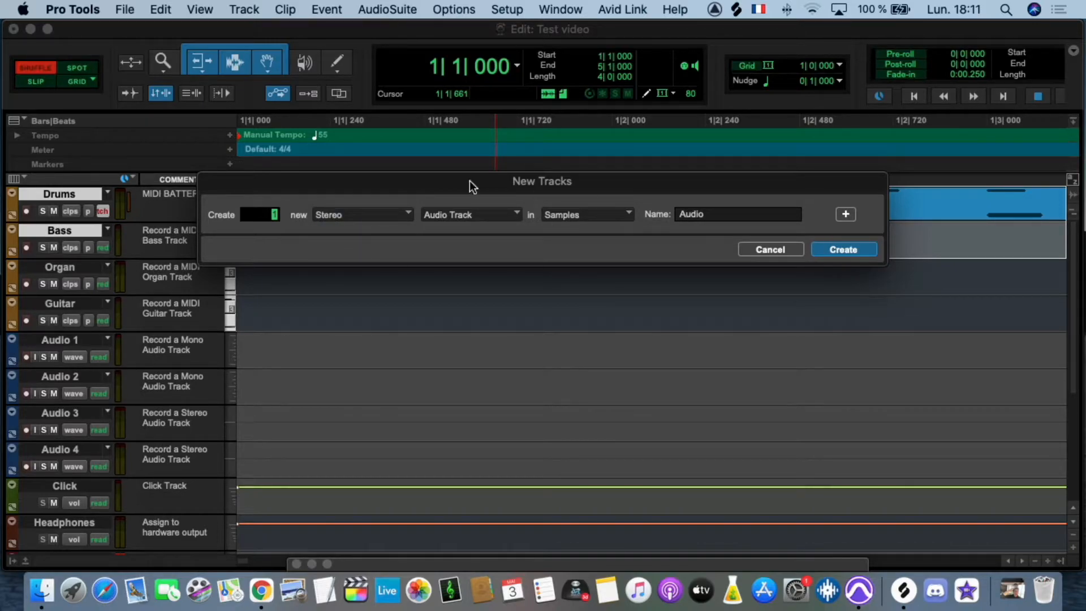
key("Return")
Switch to the Mix window and move the new Audio 5 track between Drums and Bass
left_click(73, 192)
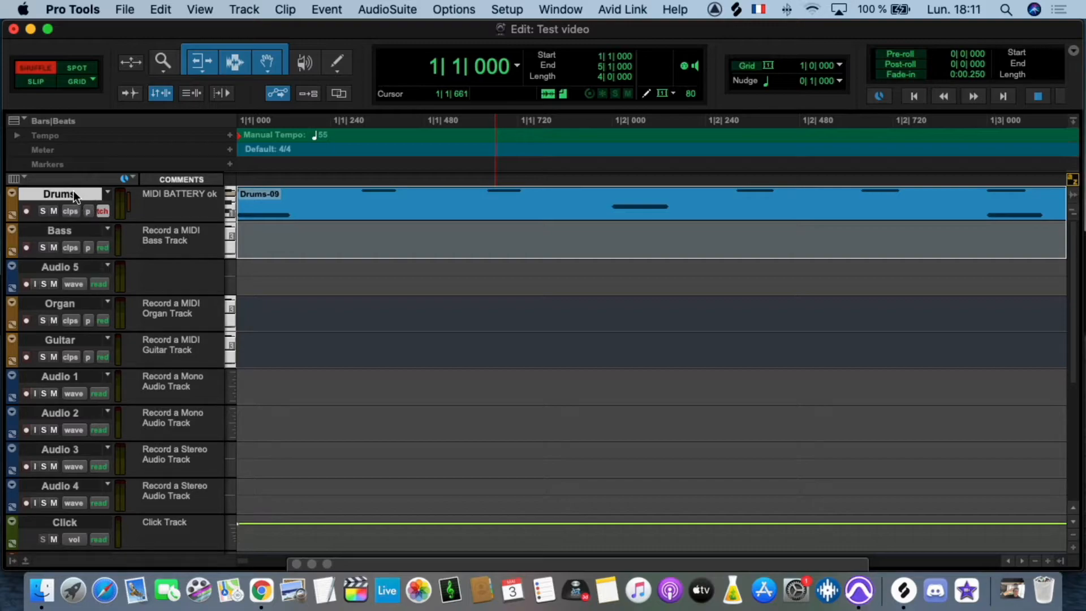
key("super+equal")
left_click_drag(264, 544, 170, 543)
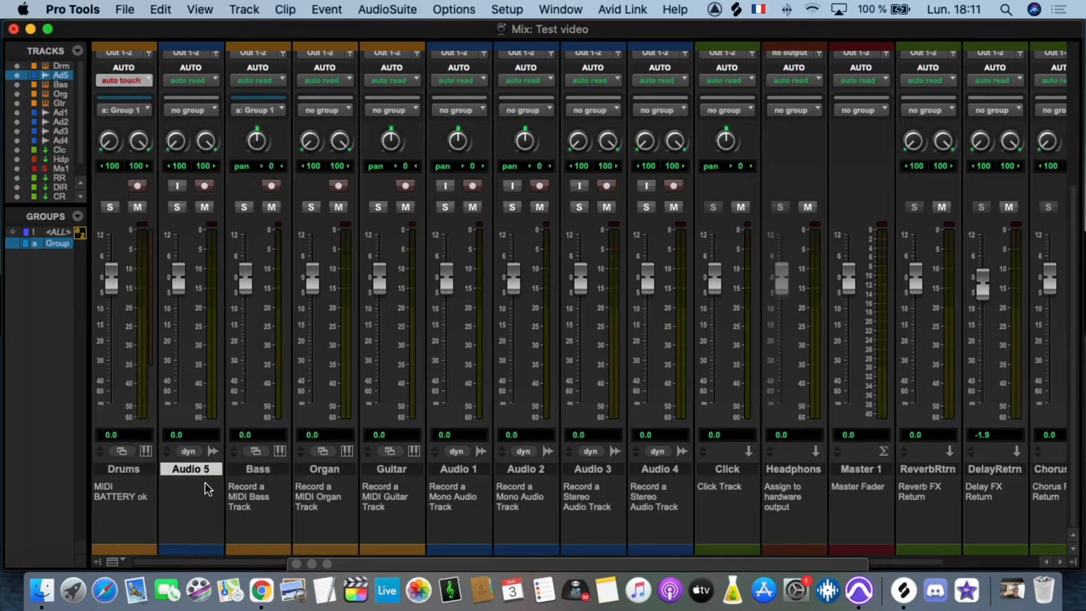
Route the output of the Drums track to the stereo Bus 19-20
key("alt+super+m")
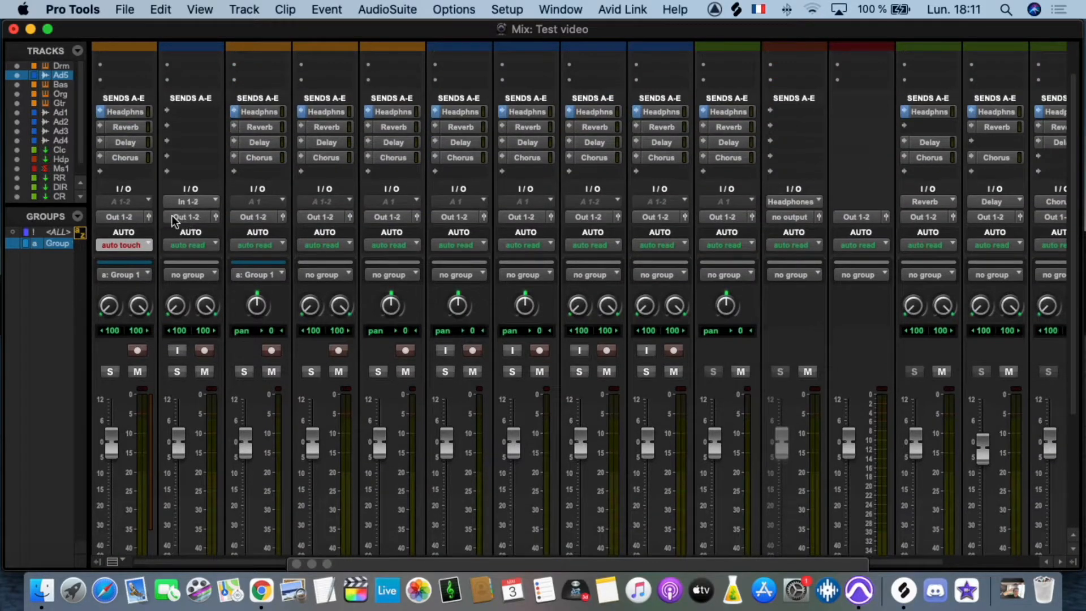
left_click(127, 216)
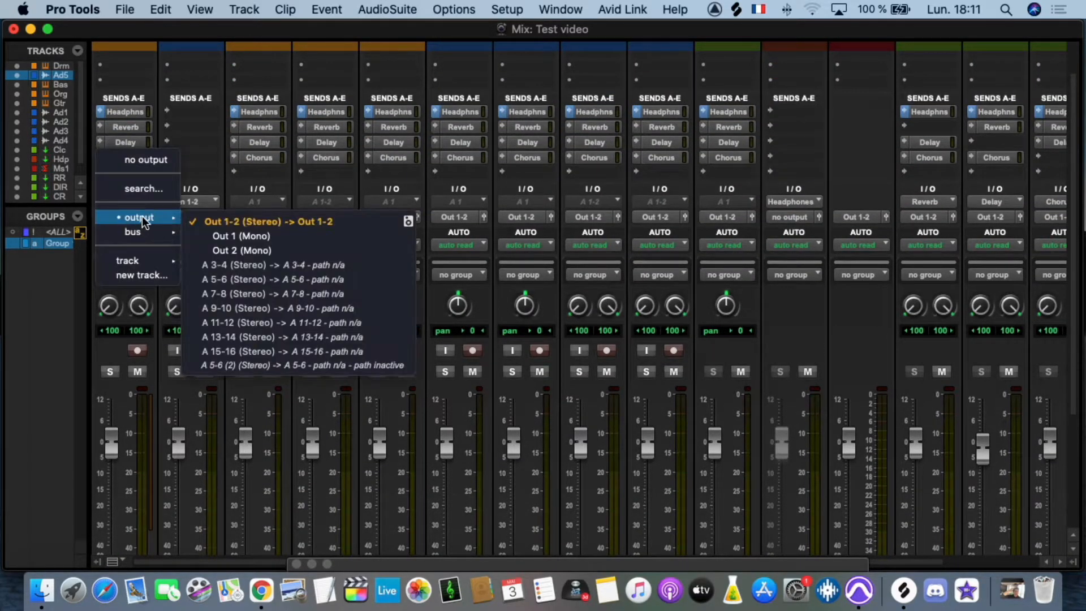
mouse_move(136, 232)
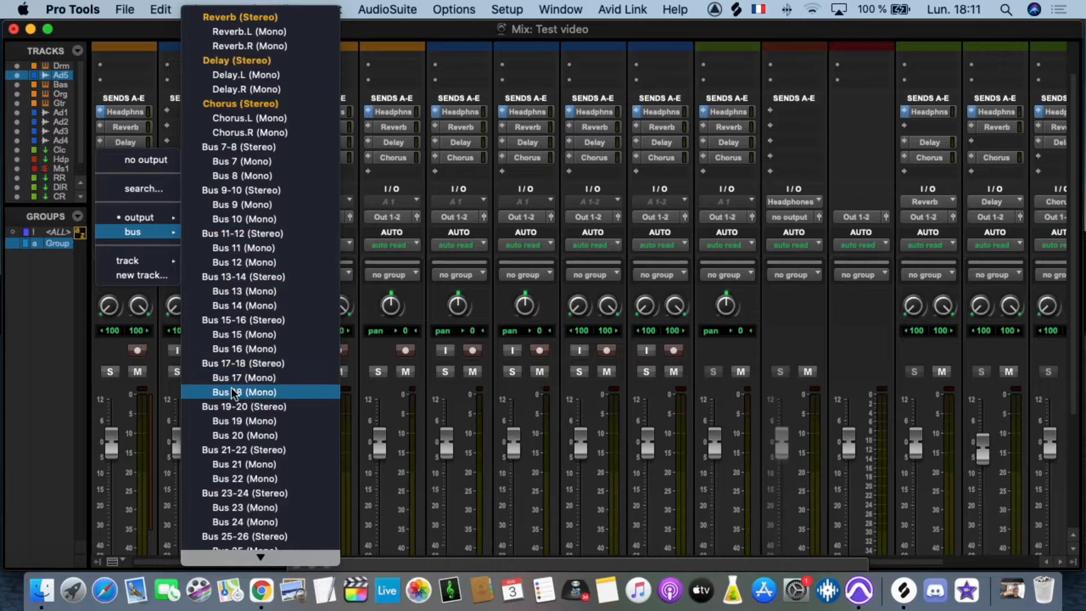
left_click(190, 228)
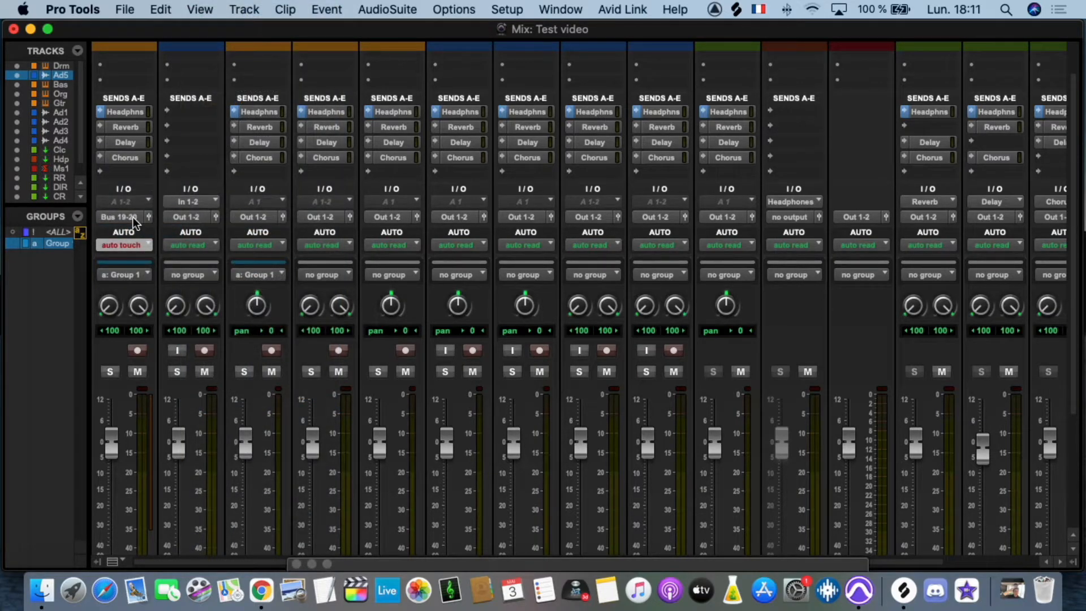
Set the input of Audio 5 to Bus 19-20 (Stereo) and record-enable the track
left_click(188, 202)
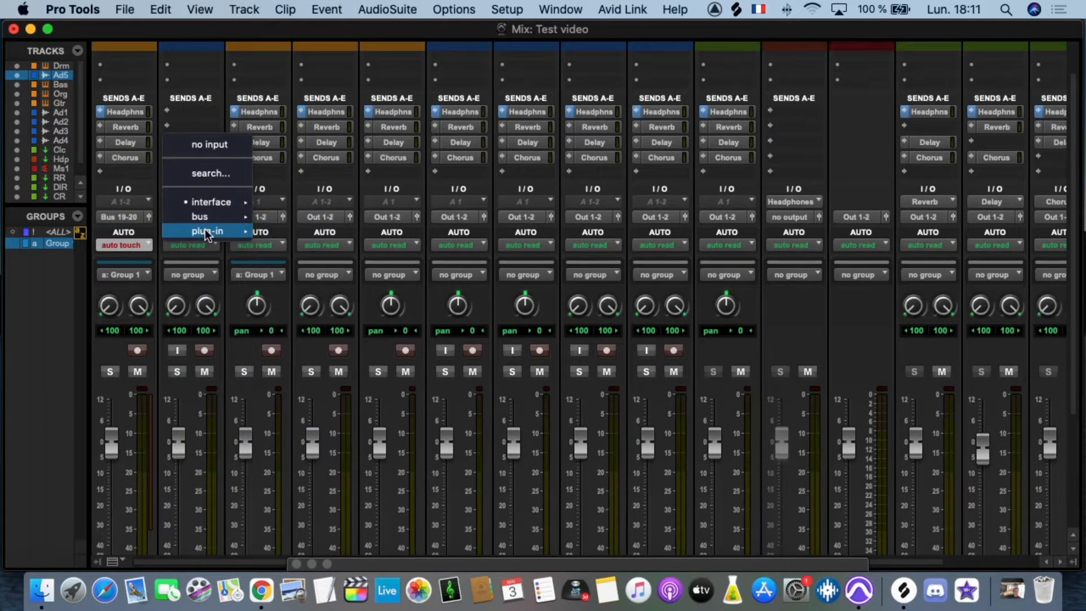
mouse_move(208, 218)
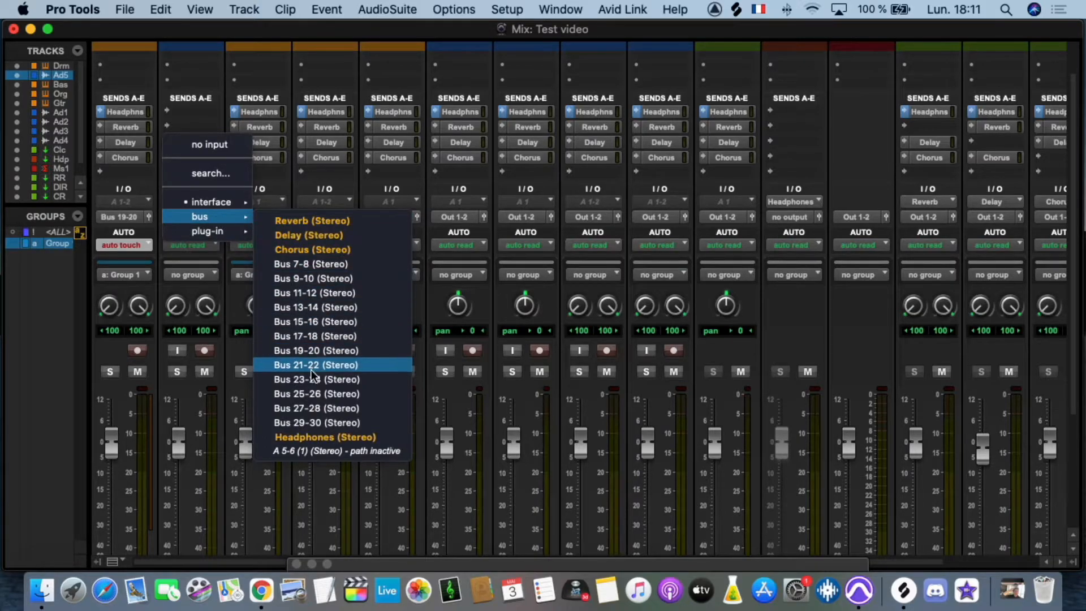
left_click(313, 349)
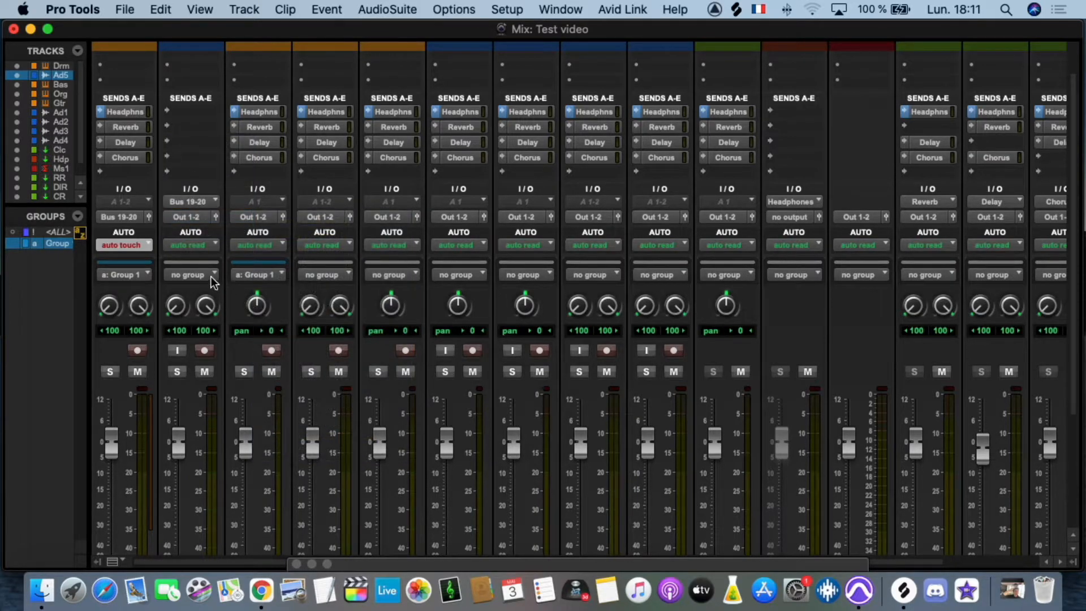
left_click(205, 350)
Return to the Edit window, clear the clip selection and play the session from the start
key("super+equal")
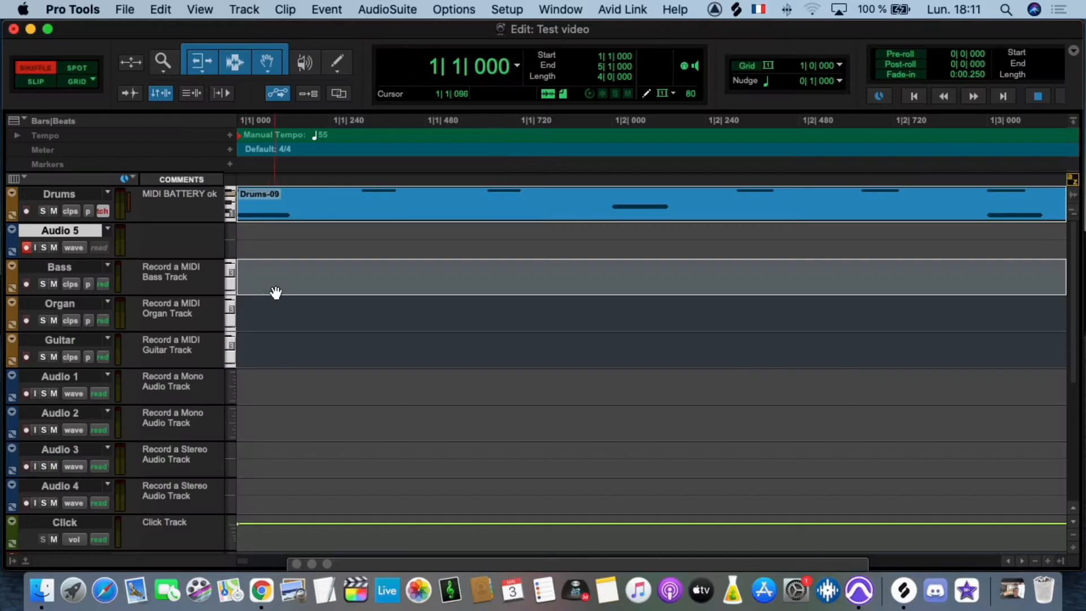
left_click(274, 293)
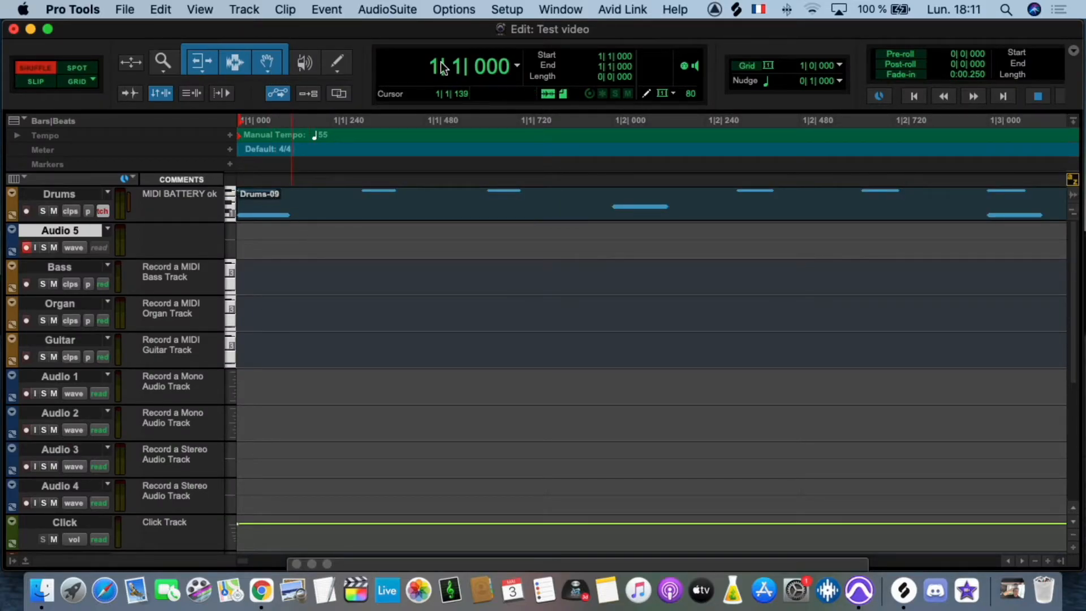
left_click(1009, 96)
left_click(1061, 99)
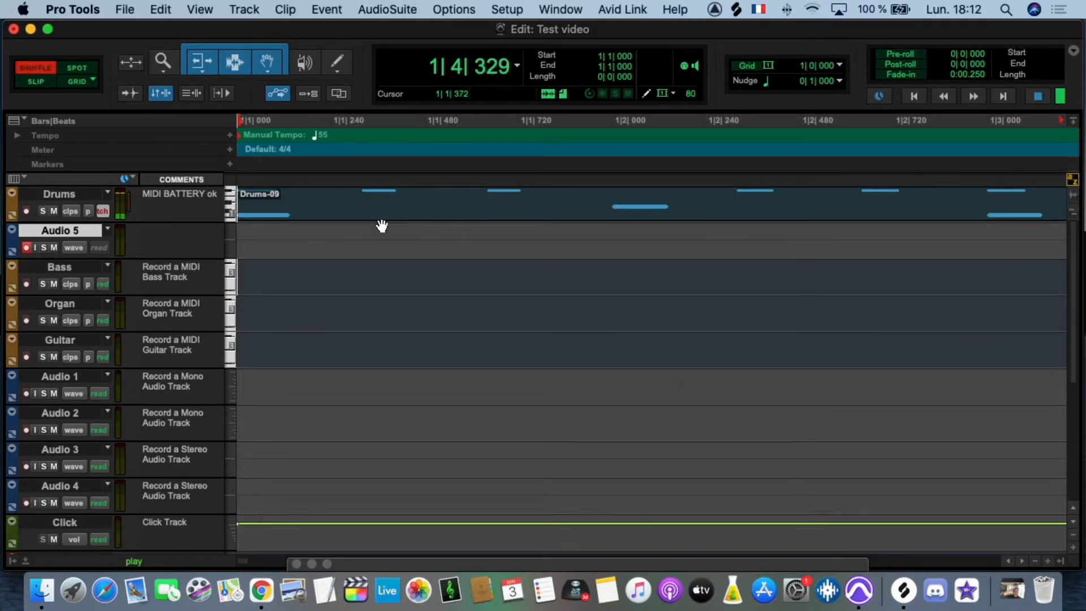
Check the Drums and Audio 5 levels and routing in the Mix window, and enable input monitoring on Audio 5
key("super+equal")
scroll(265, 325, "up", 3)
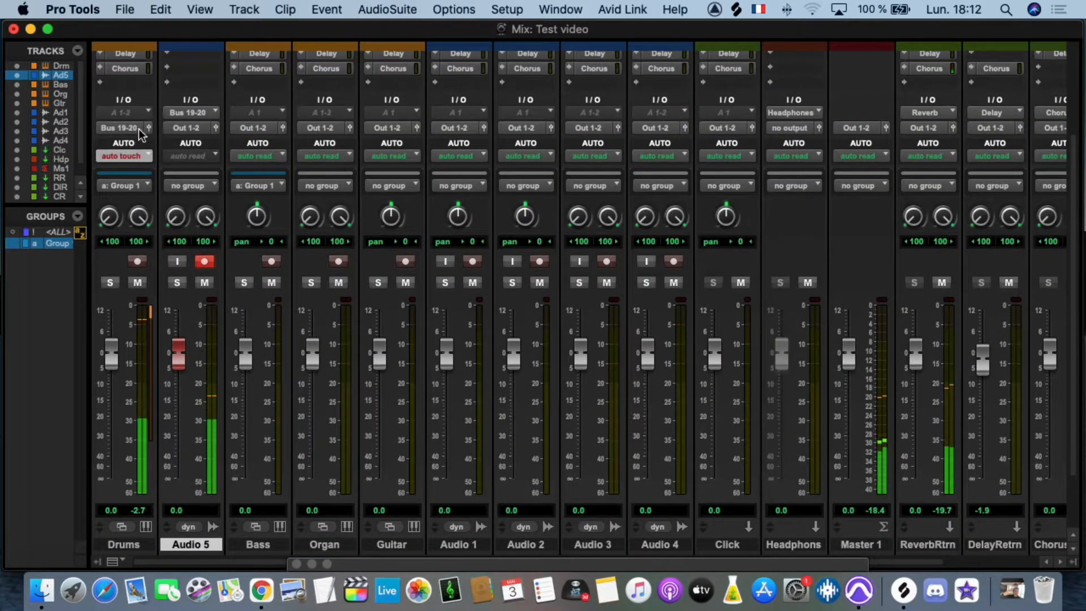
scroll(164, 141, "down", 5)
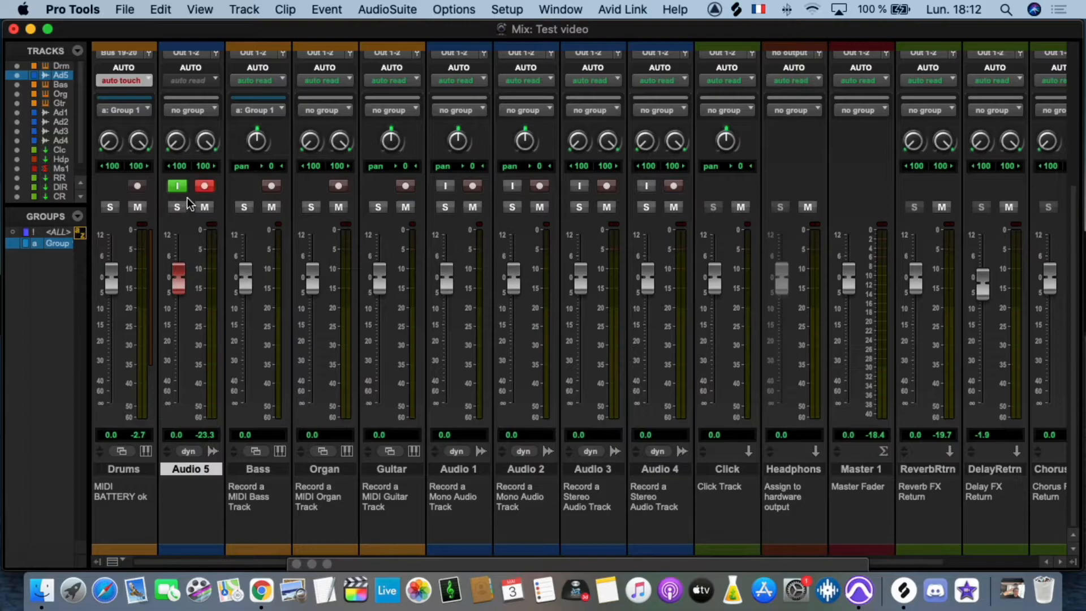
scroll(195, 221, "up", 10)
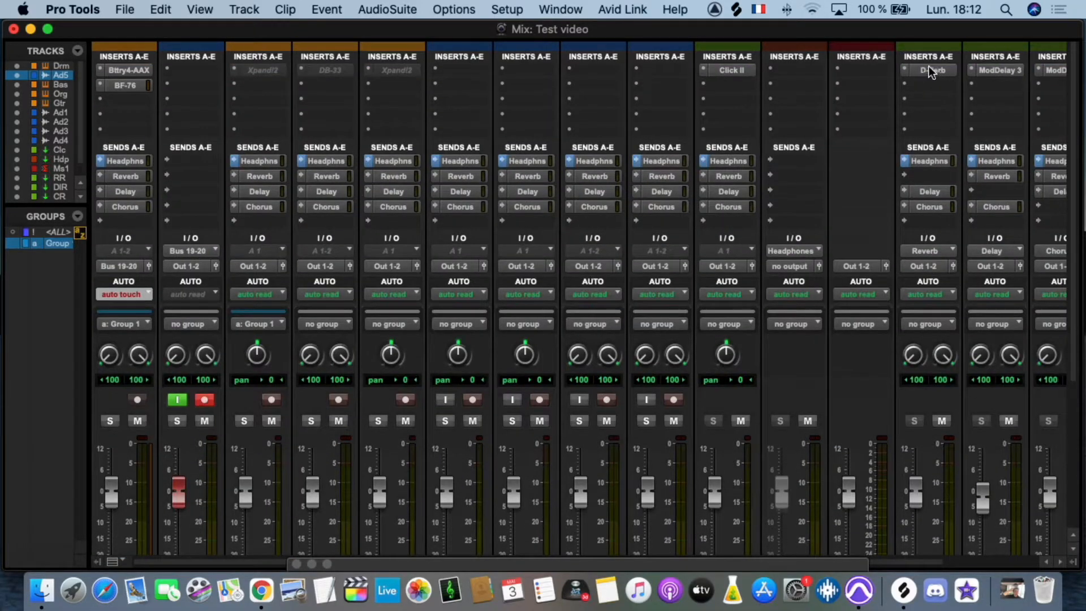
Bring the floating Transport window into view over the mixer
left_click(442, 8)
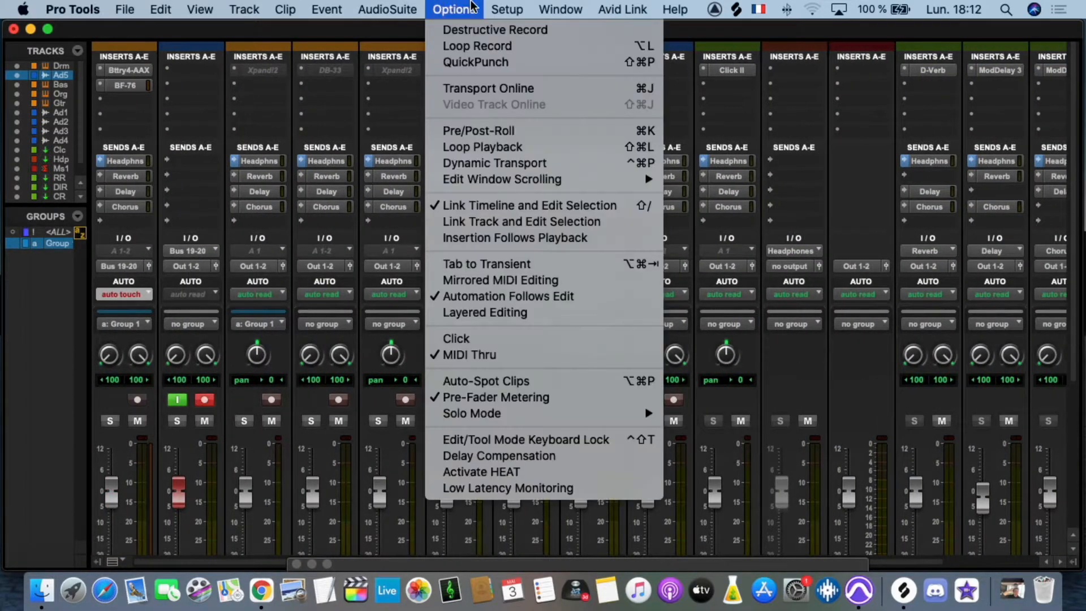
mouse_move(492, 11)
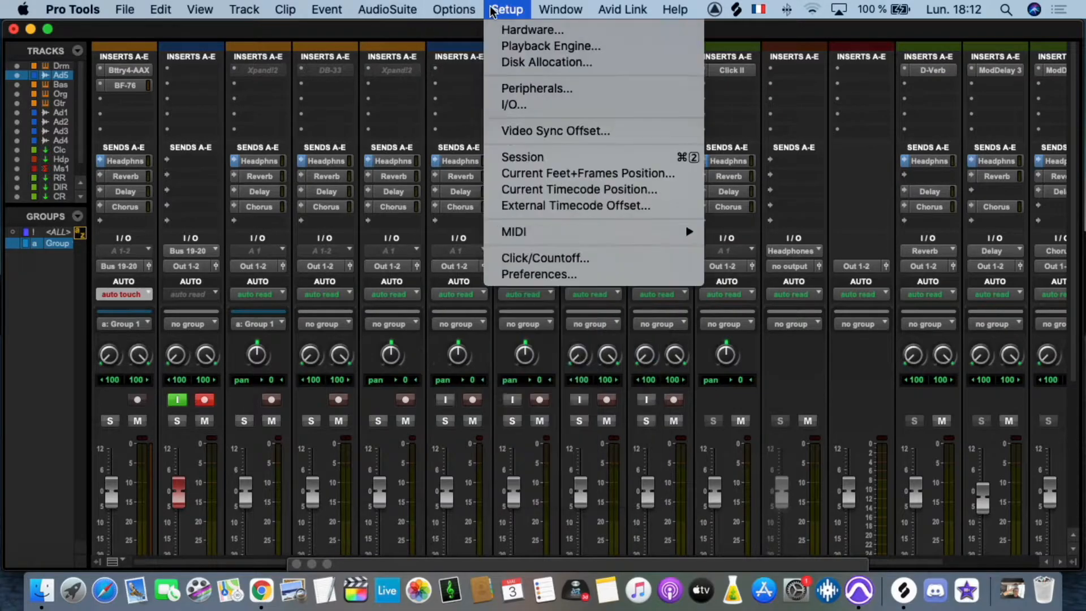
mouse_move(551, 7)
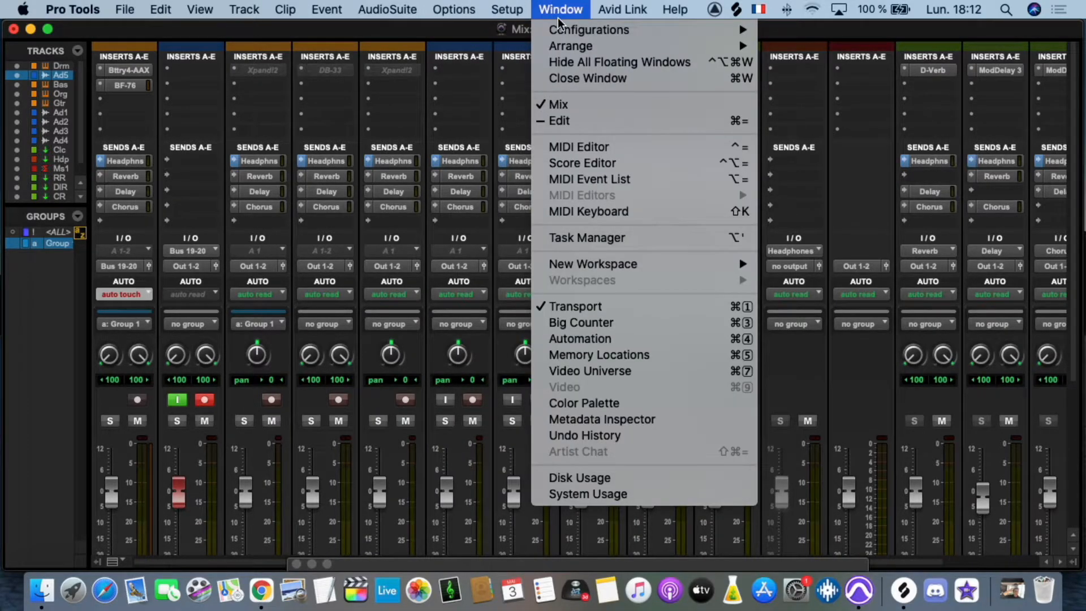
left_click(596, 306)
left_click(552, 9)
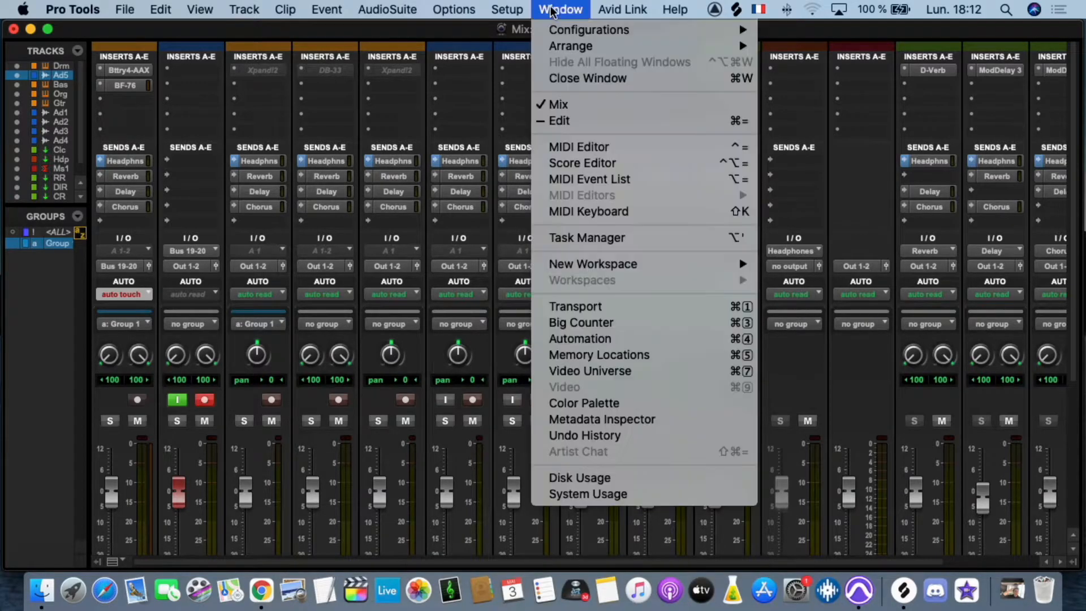
left_click(609, 307)
Record the Drums output onto Audio 5 for just over one bar, enlarging the track's height in the Edit window
left_click(520, 507)
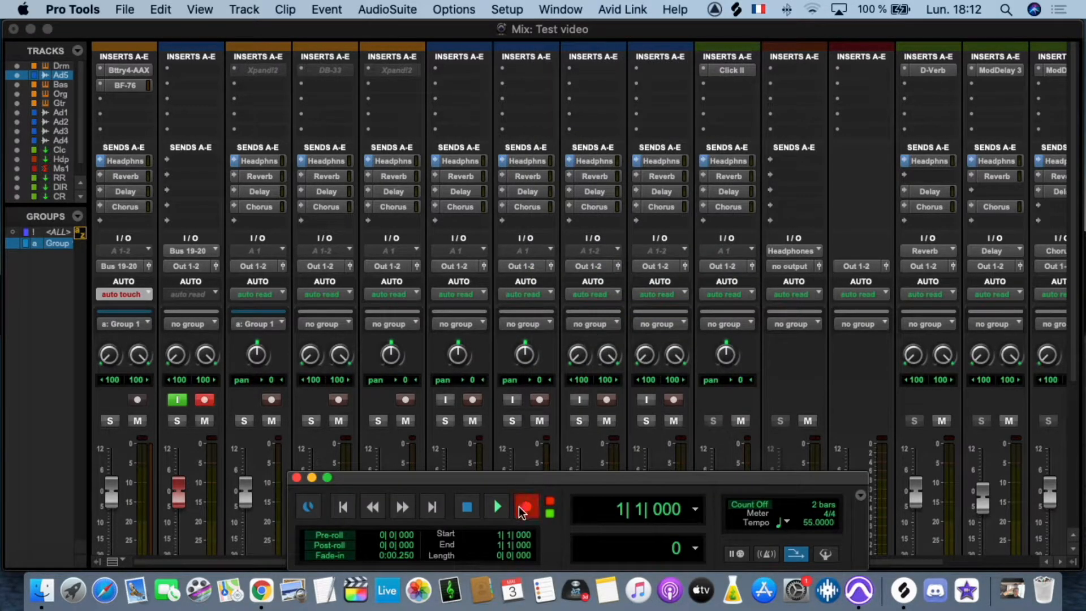
left_click(498, 507)
key("super+equal")
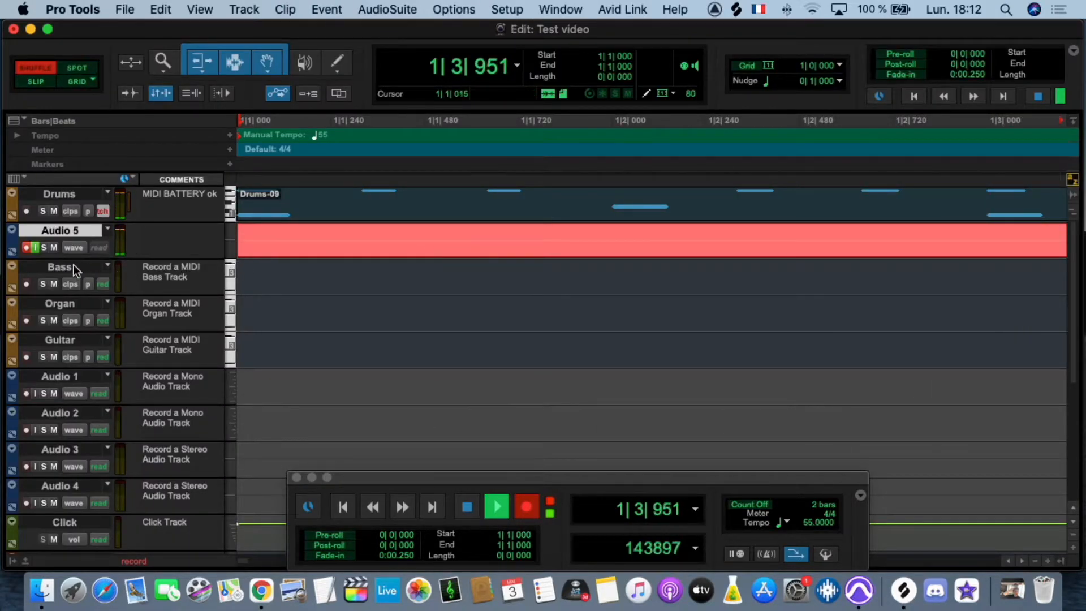
left_click_drag(67, 259, 62, 352)
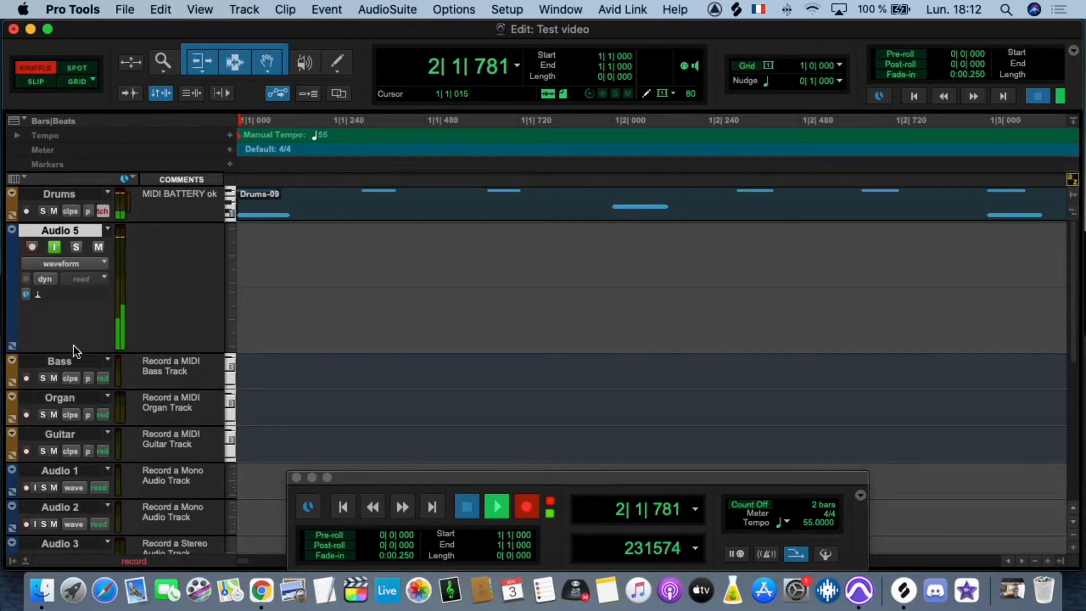
key("space")
Remove the silence before the first drum hit from the start of the recorded Audio 5 clip
left_click_drag(239, 253, 245, 253)
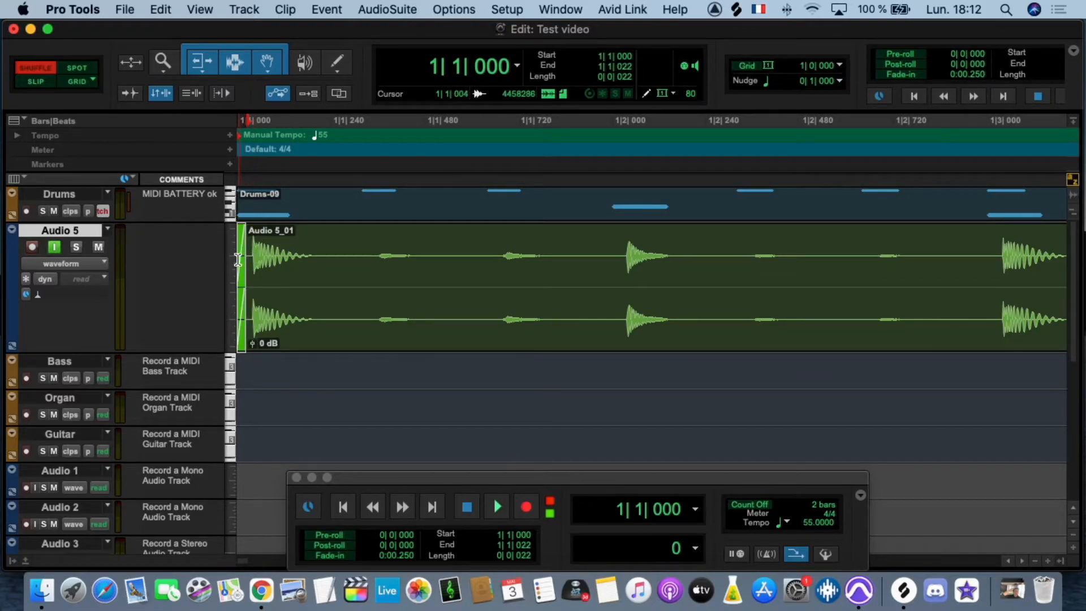
left_click(241, 295)
left_click_drag(242, 285, 252, 282)
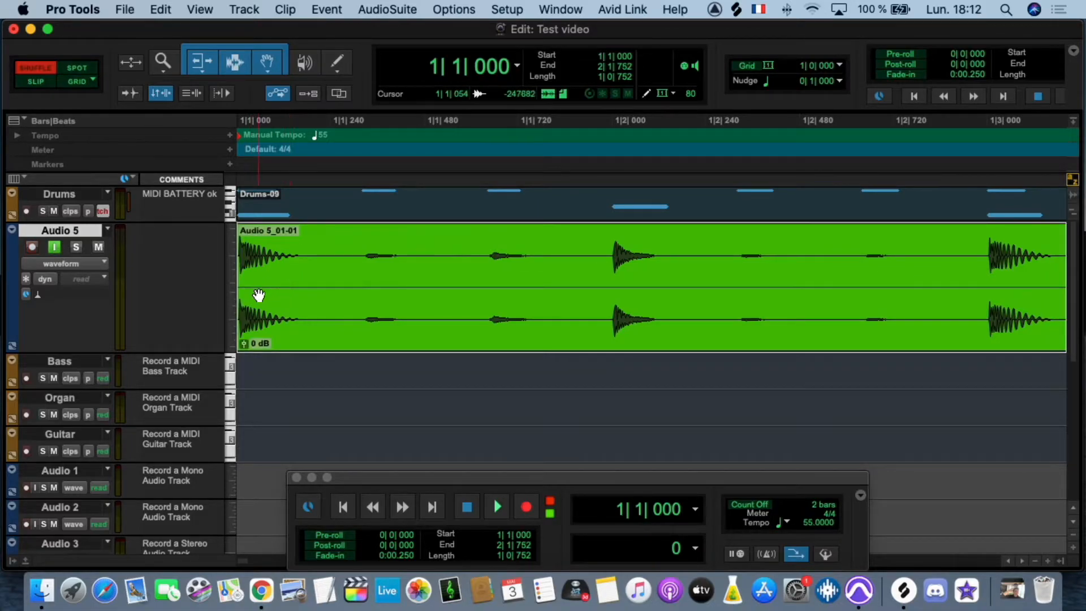
Delete the short remaining gap before the first drum transient so the Audio 5 clip starts exactly on the hit
key("super+bracketright")
key("super+bracketright")
key("super+bracketright")
key("super+bracketright")
key("super+bracketright")
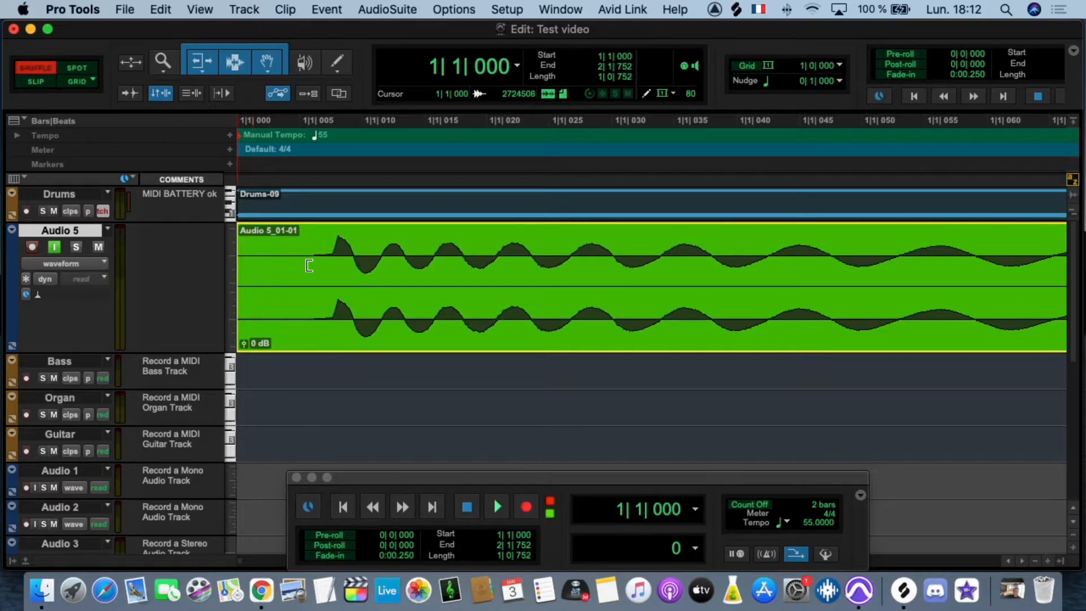
key("Delete")
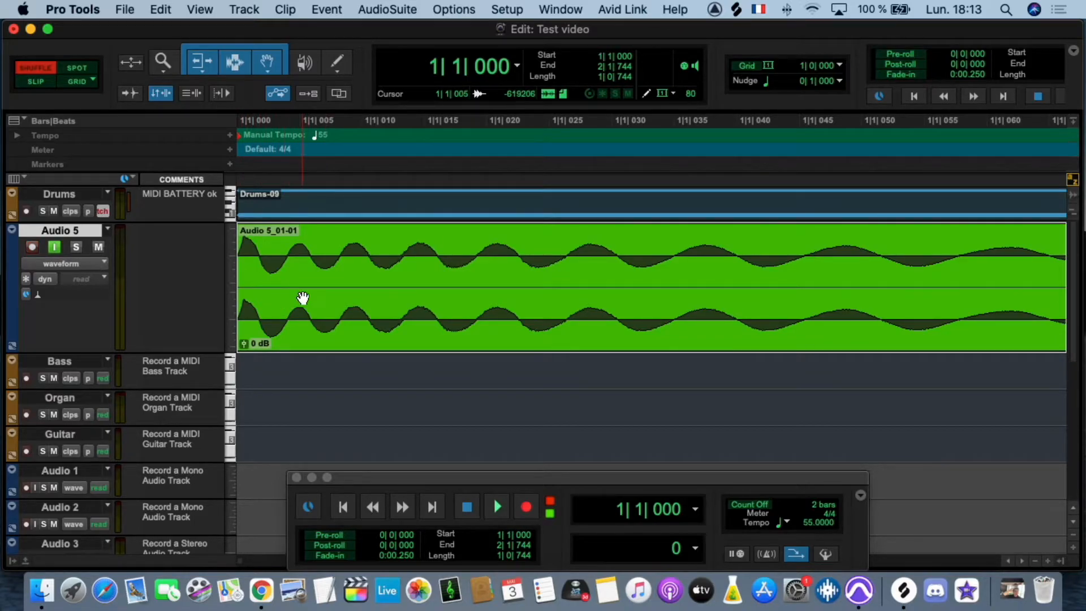
Examine the trimmed start of the Audio 5 waveform up close and its alignment with the Drums clip
key("super+bracketright")
key("super+bracketright")
key("super+bracketright")
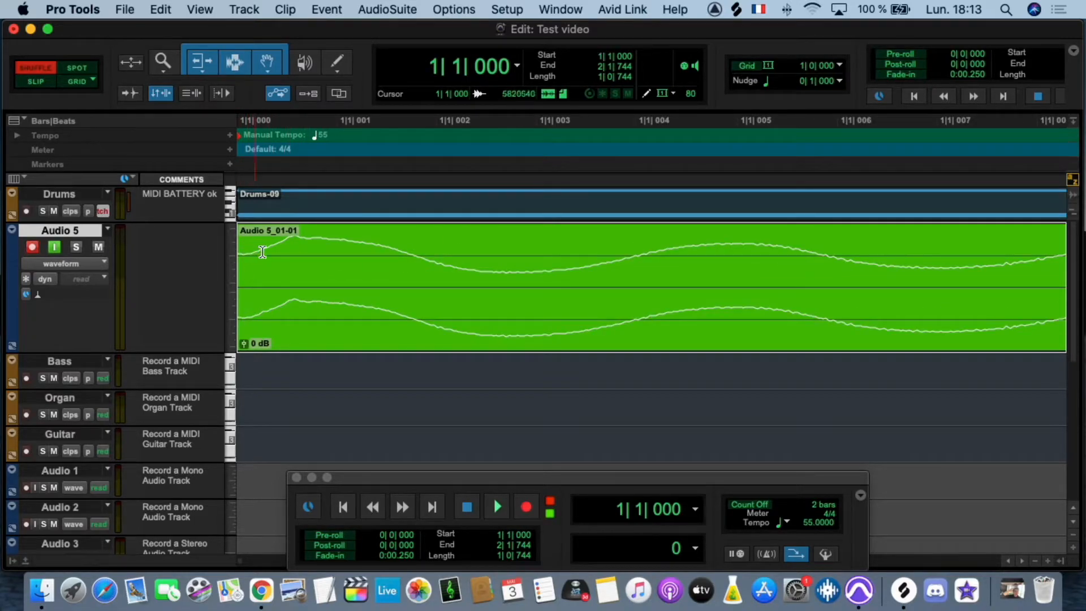
key("super+bracketleft")
key("super+bracketleft")
key("super+bracketleft")
key("super+bracketleft")
key("super+bracketleft")
key("super+bracketleft")
key("super+bracketleft")
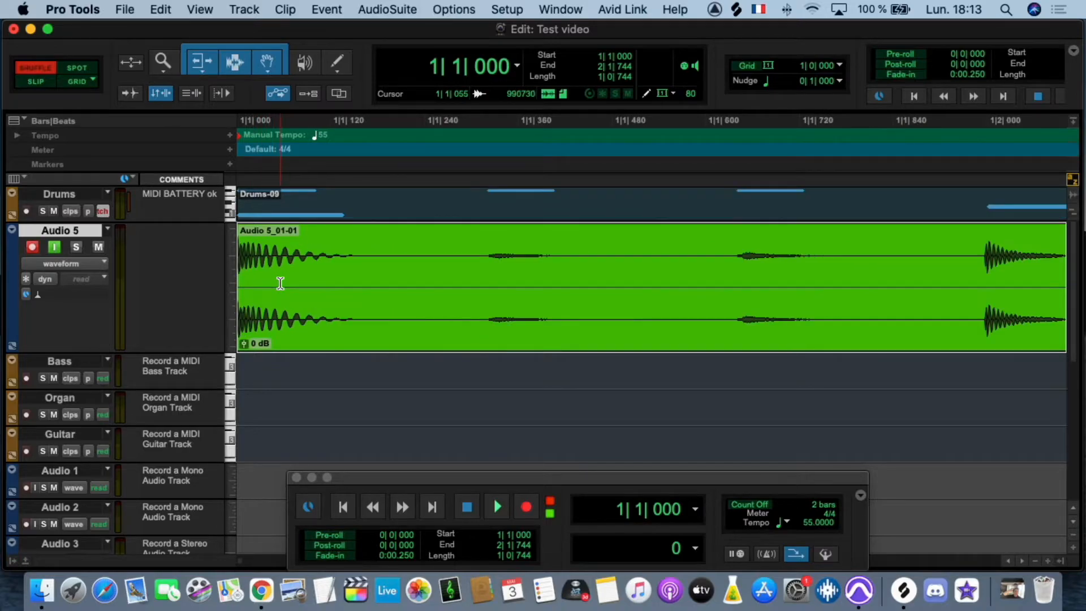
key("super+bracketleft")
Play the session while muting the Drums and Bass tracks, unmute only Drums, and stop playback
key("space")
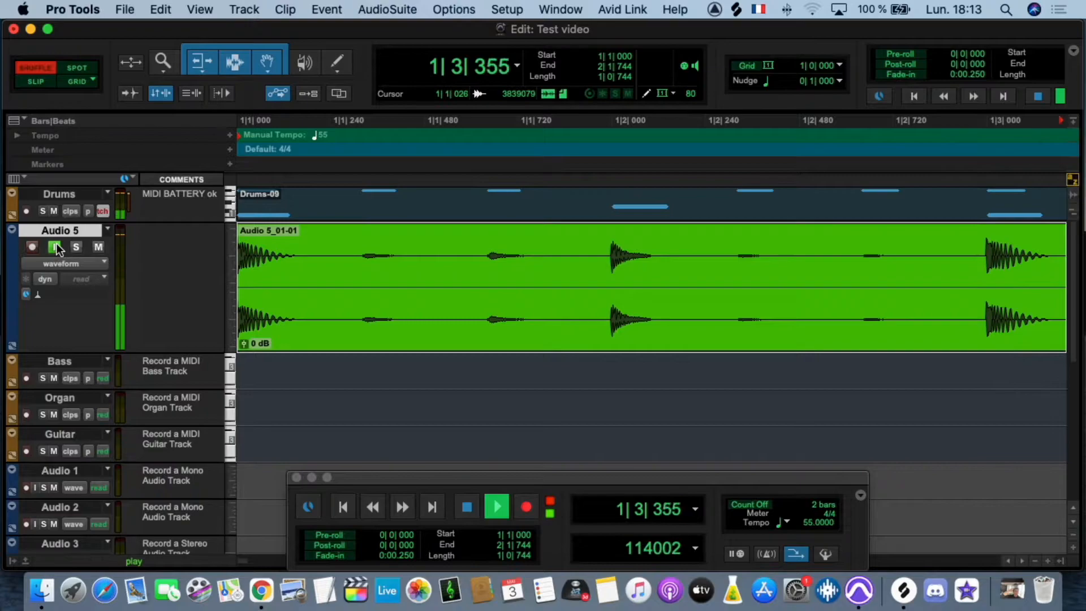
left_click(53, 211)
left_click(54, 378)
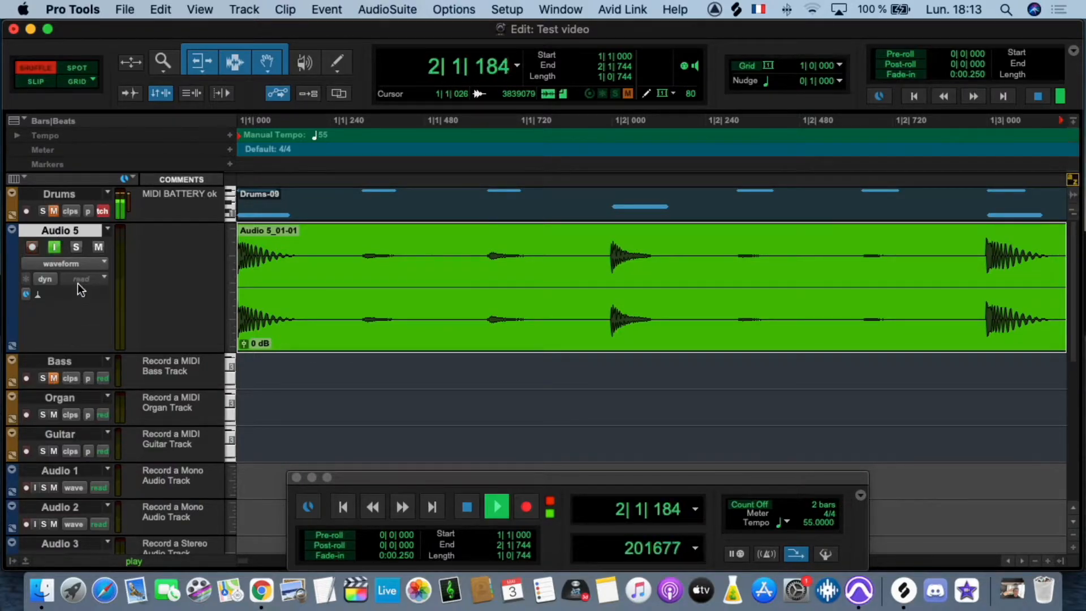
left_click(54, 211)
key("space")
left_click(31, 247)
Play Audio 5 together with Drums from the start, viewing the whole recorded clip, and stop playback
key("space")
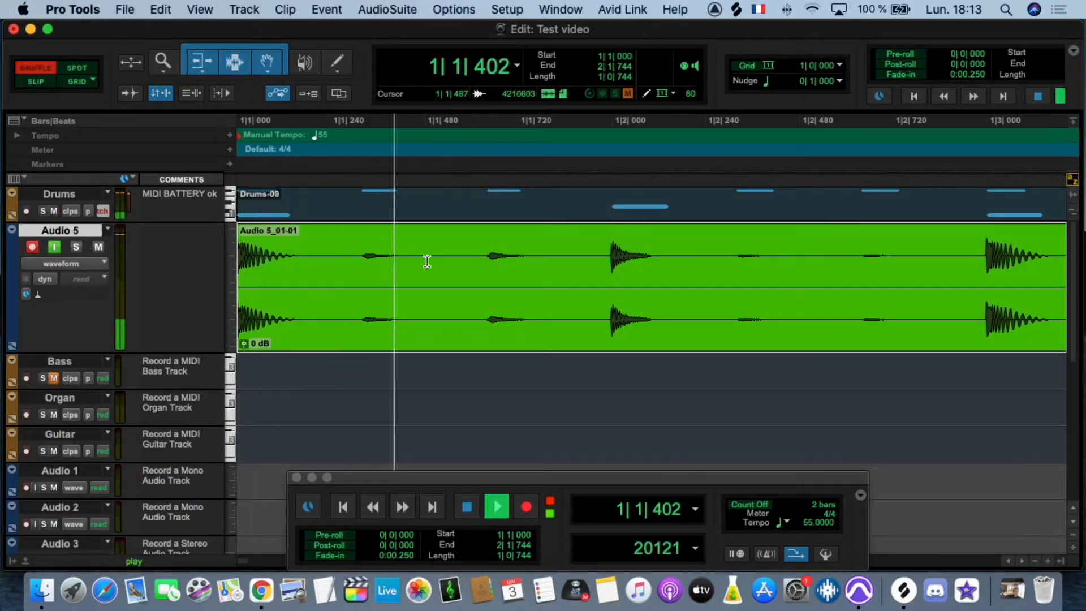
key("super+bracketleft")
key("super+bracketleft")
key("super+bracketleft")
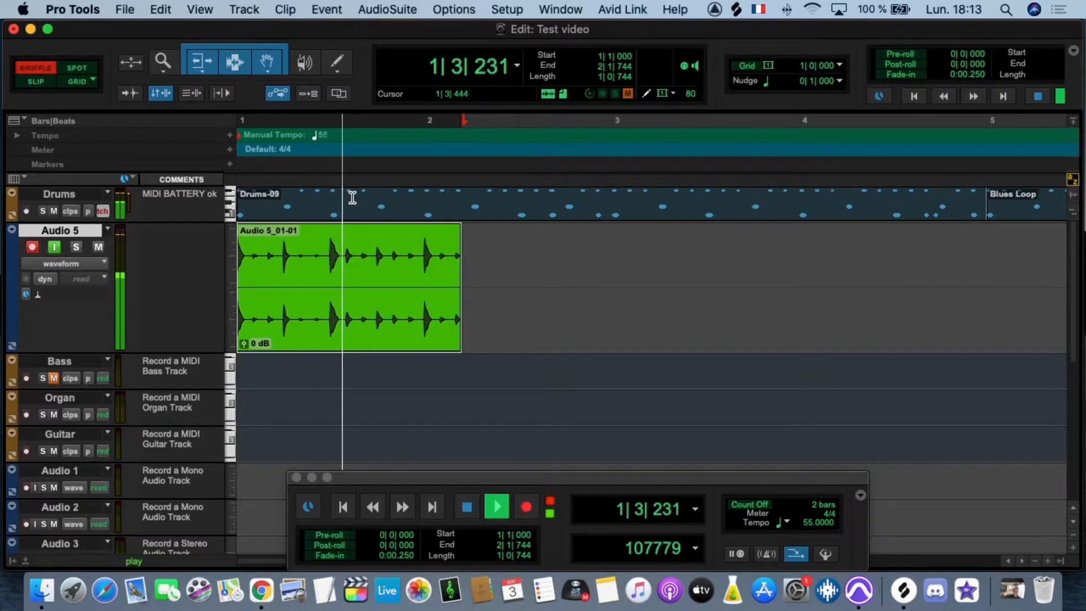
key("space")
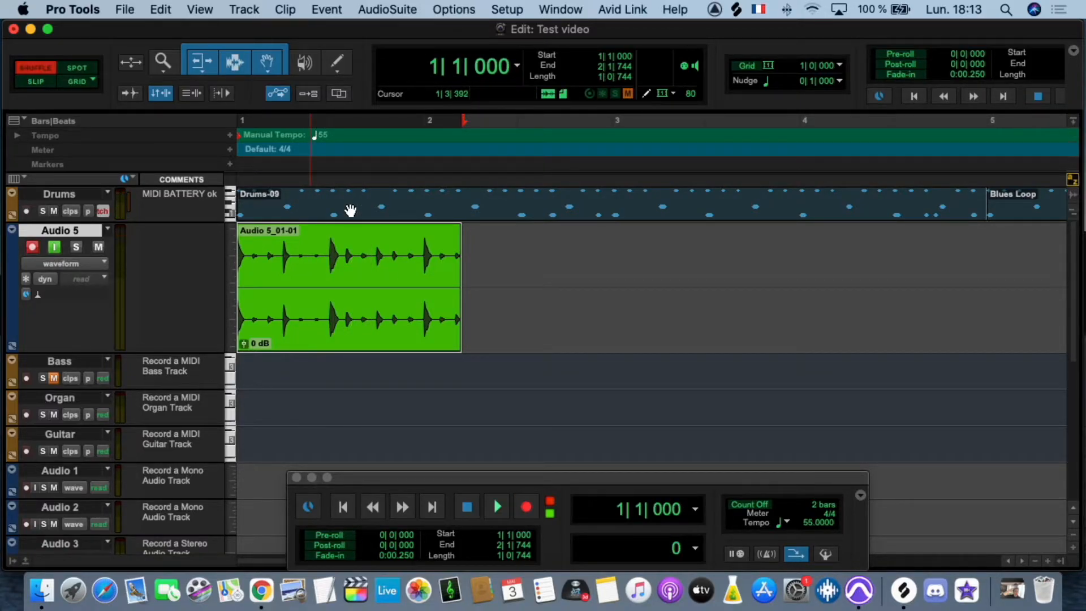
Bring up the Mix window and close the floating transport window
left_click(448, 267)
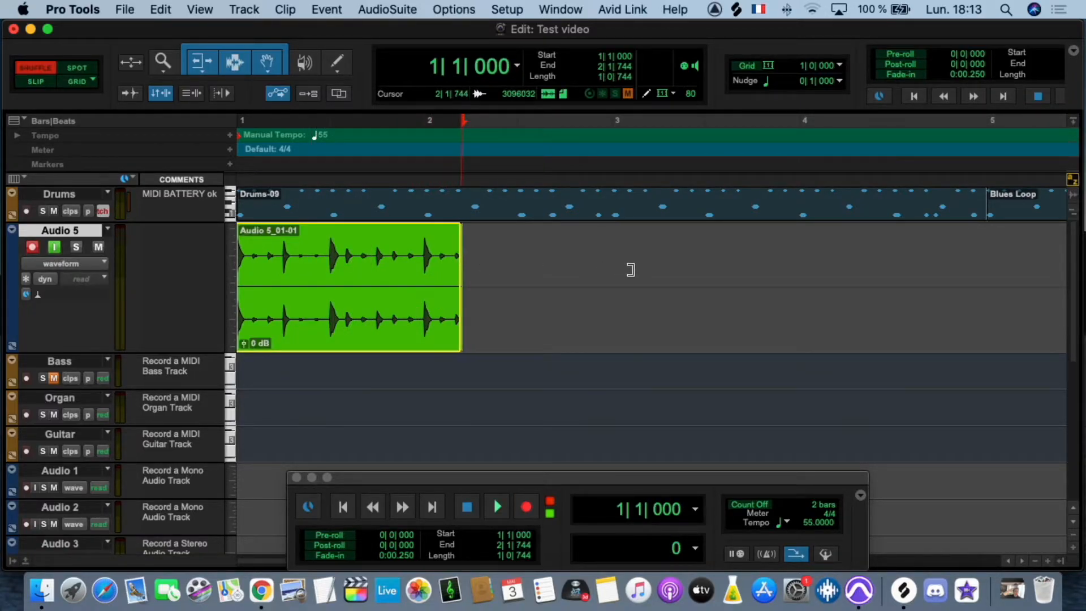
left_click_drag(631, 270, 632, 271)
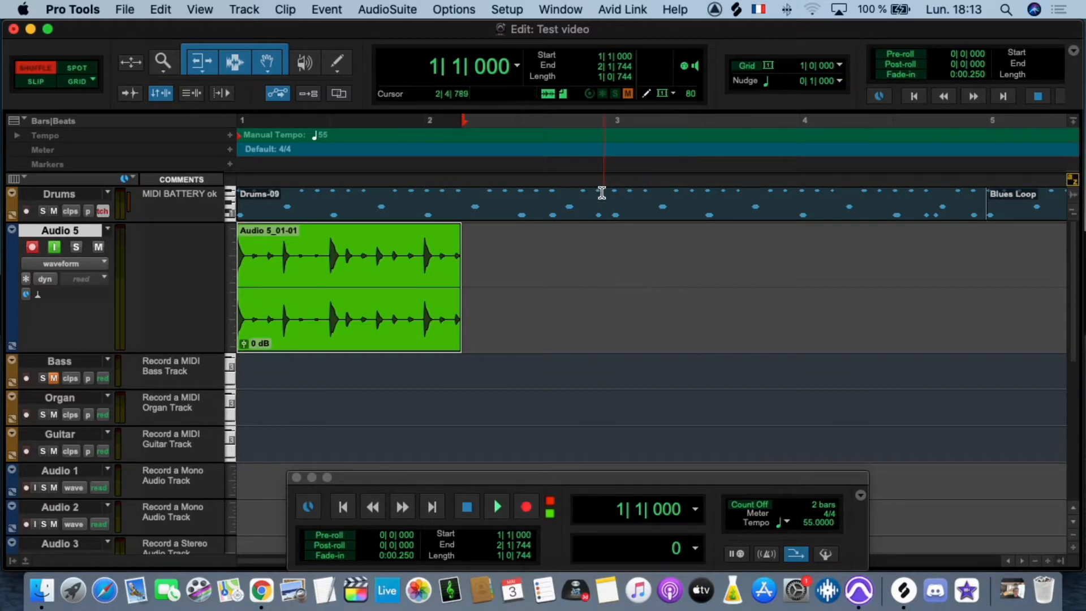
scroll(480, 342, "down", 5)
scroll(482, 338, "up", 5)
key("super+equal")
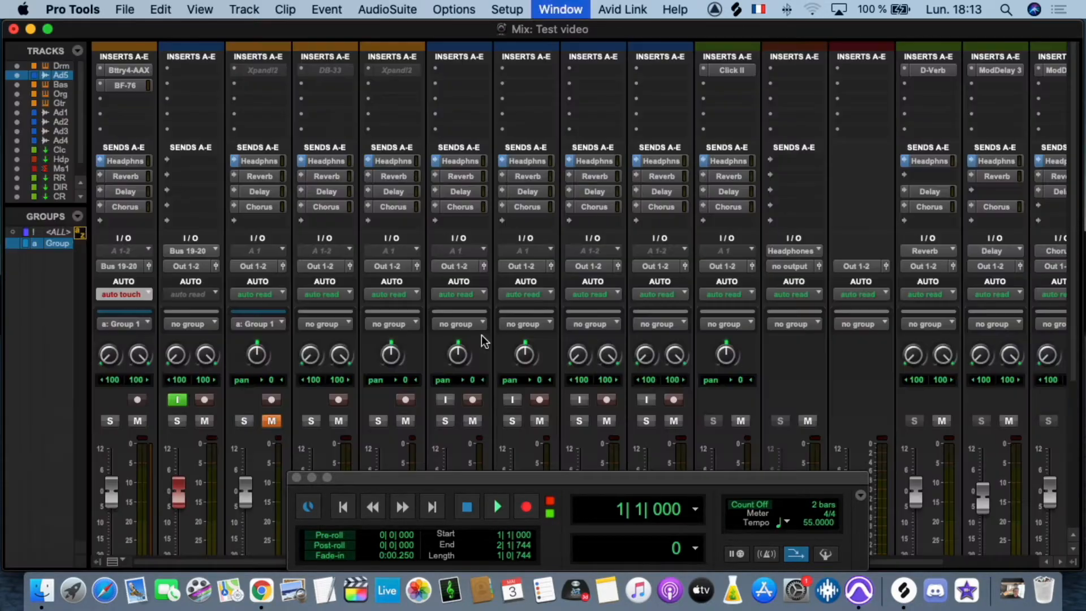
left_click(295, 477)
key("super+equal")
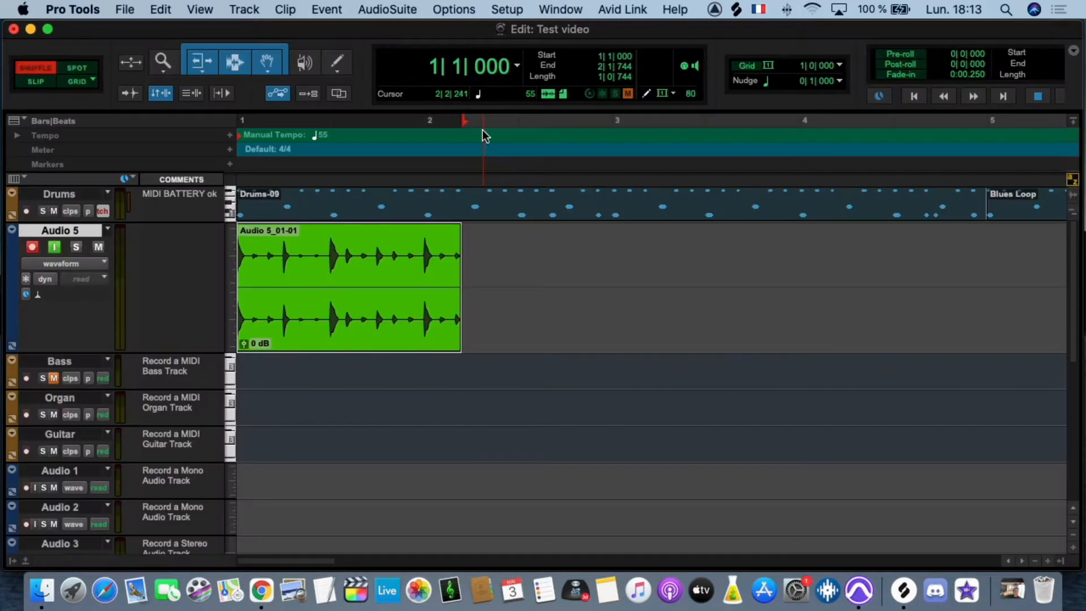
key("super+equal")
left_click(417, 7)
left_click(417, 7)
left_click(549, 8)
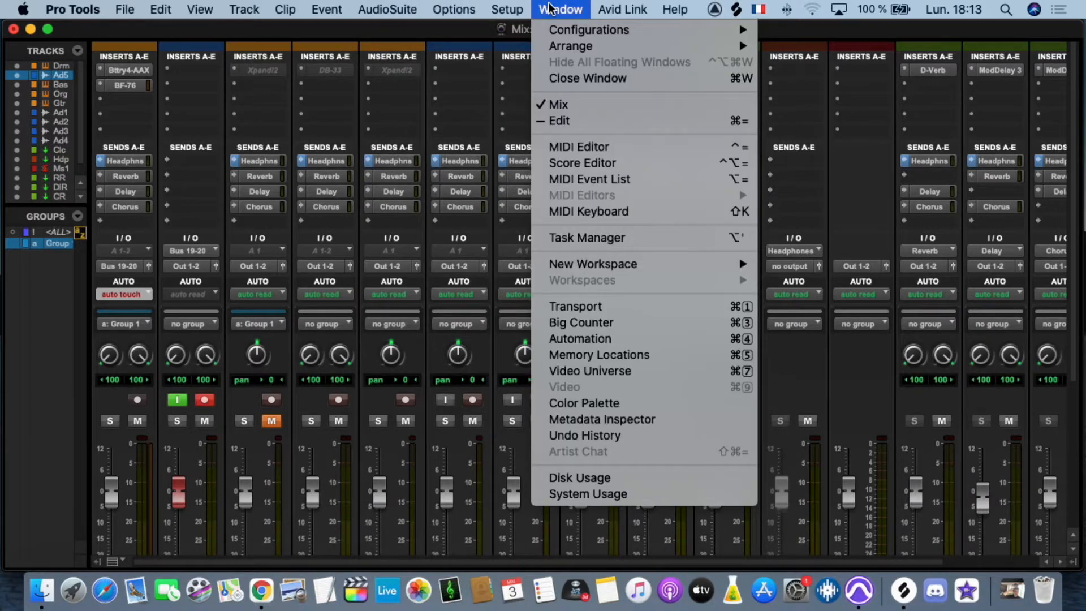
mouse_move(381, 11)
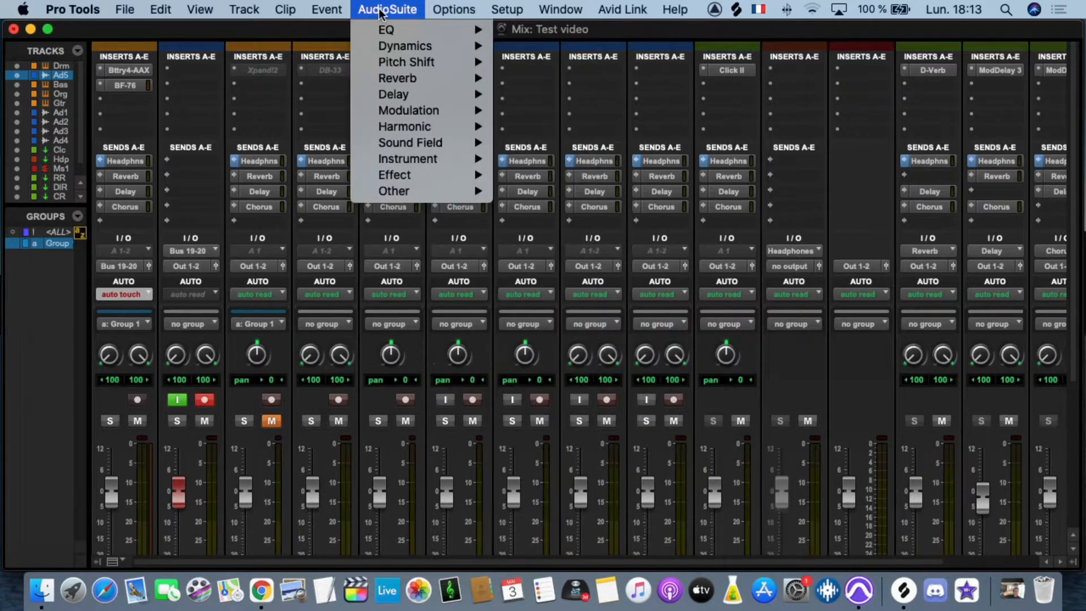
left_click(74, 11)
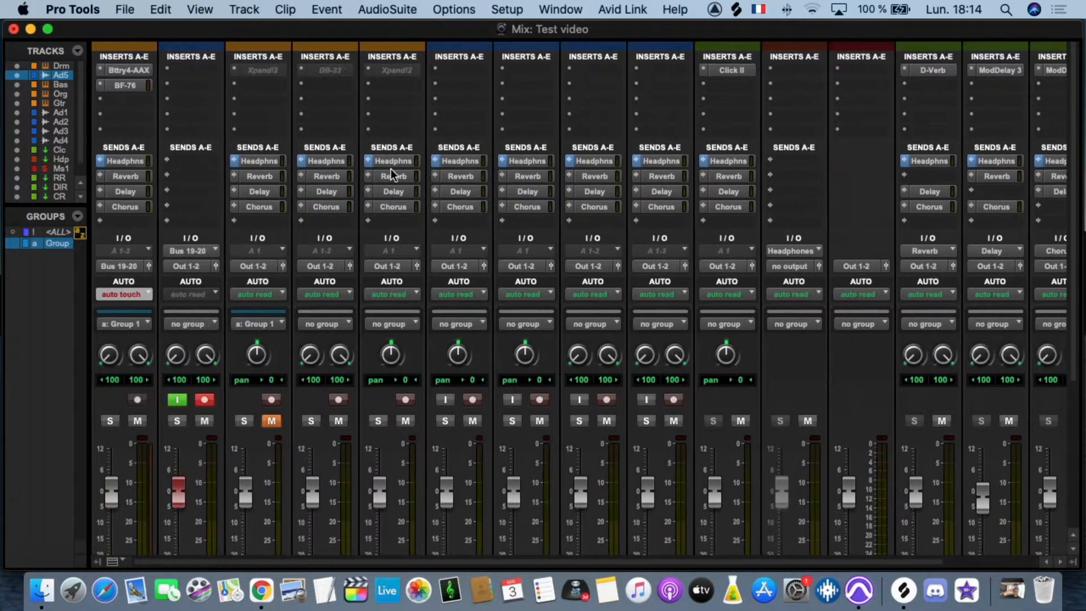
scroll(392, 169, "down", 5)
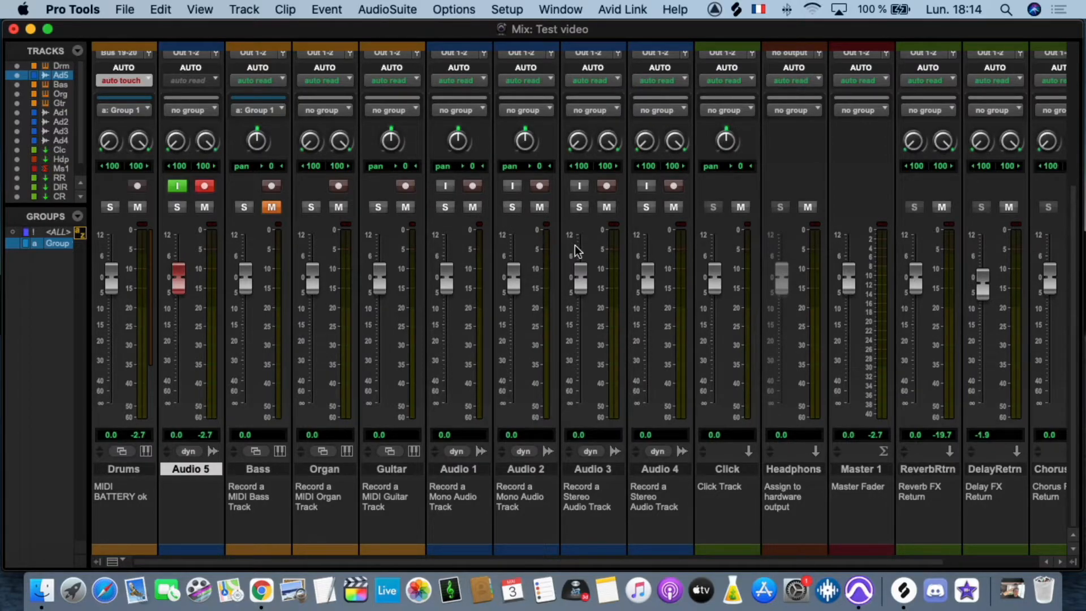
scroll(631, 249, "right", 2)
scroll(632, 248, "right", 5)
scroll(632, 249, "left", 6)
scroll(280, 285, "up", 8)
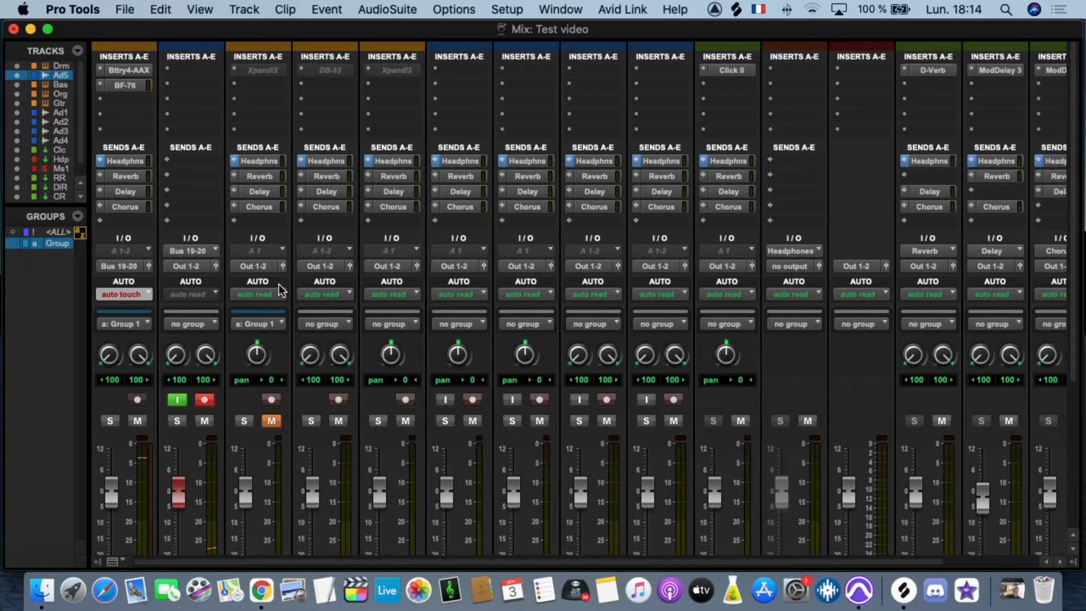
Open the Drums track's Reverb send and lower its level during playback
left_click(133, 176)
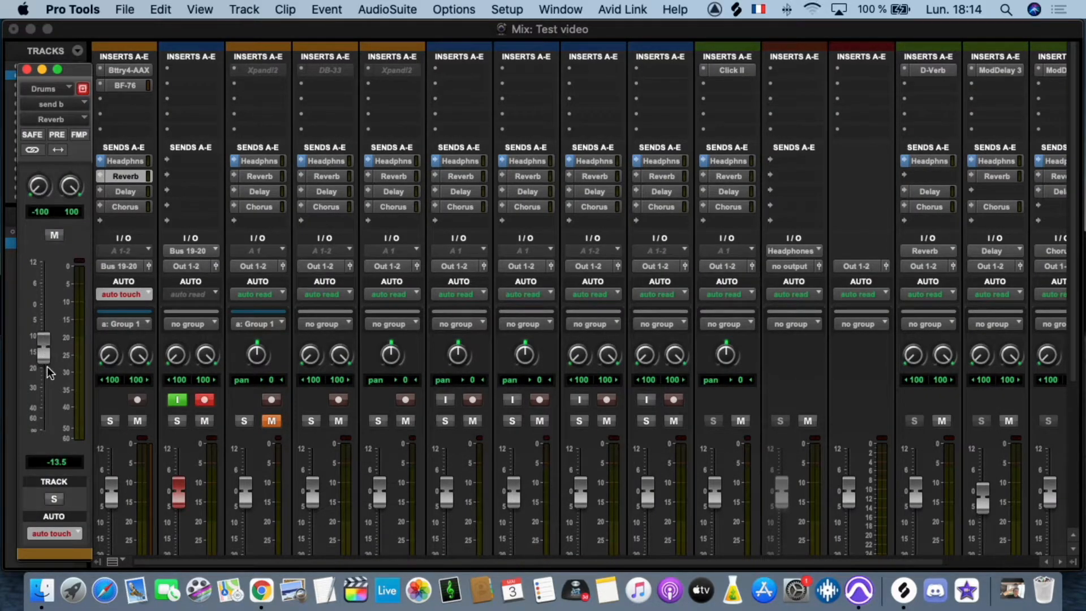
left_click_drag(45, 345, 39, 382)
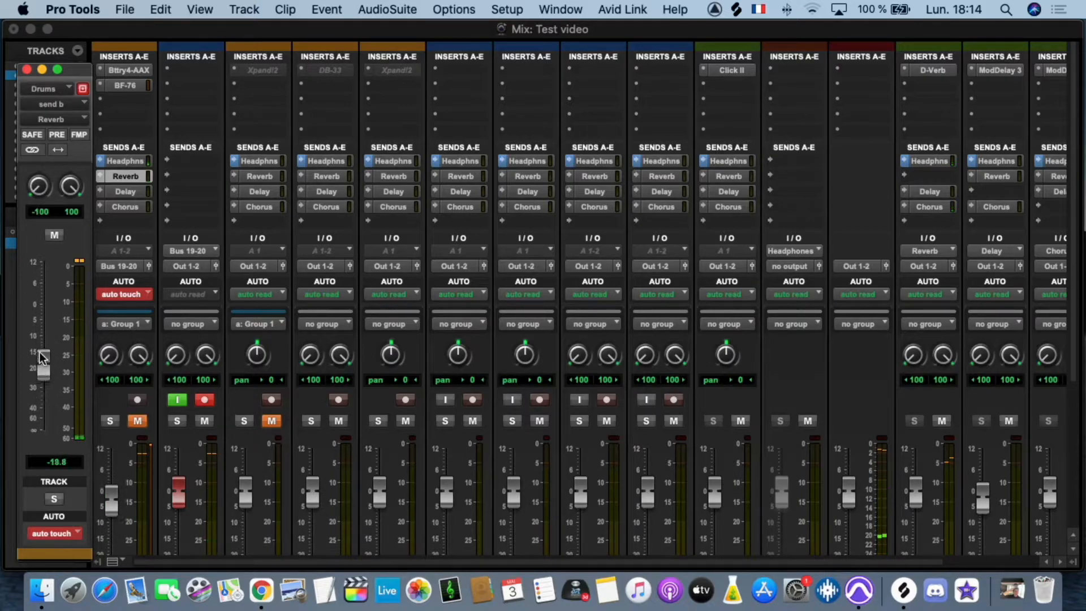
left_click(125, 176)
left_click(126, 176)
Insert the stereo Channel Strip plug-in below D-Verb on the ReverbRtrn track
scroll(853, 243, "right", 4)
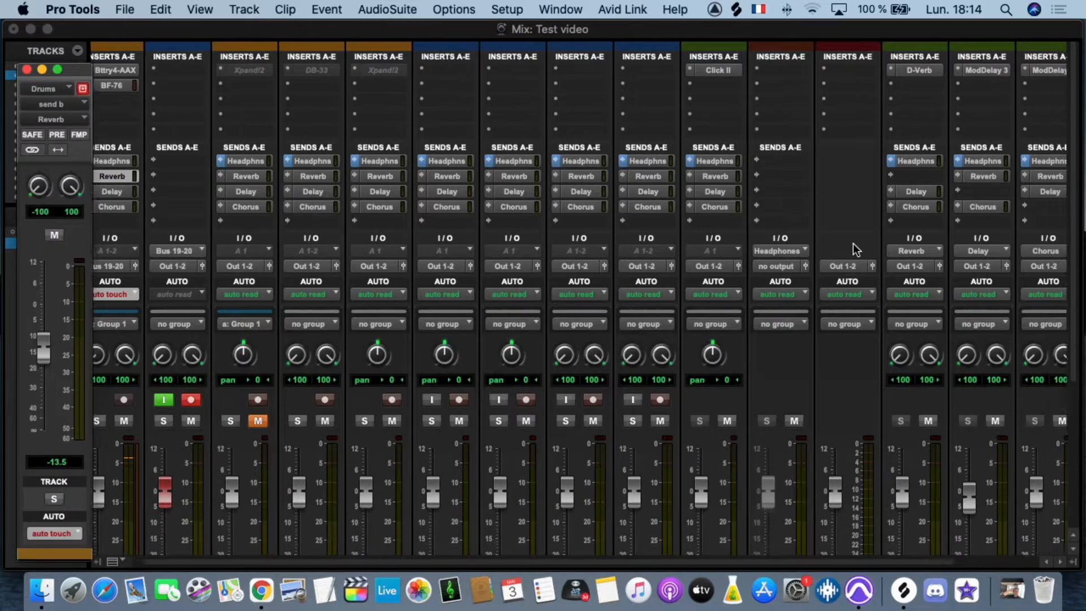
scroll(850, 252, "down", 5)
left_click(828, 542)
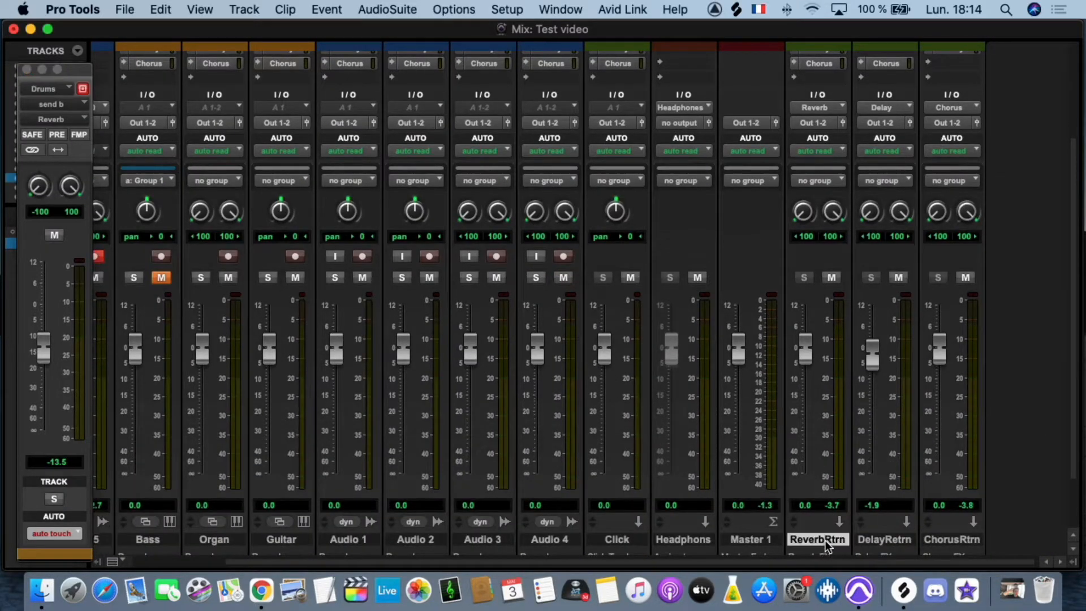
scroll(827, 444, "up", 5)
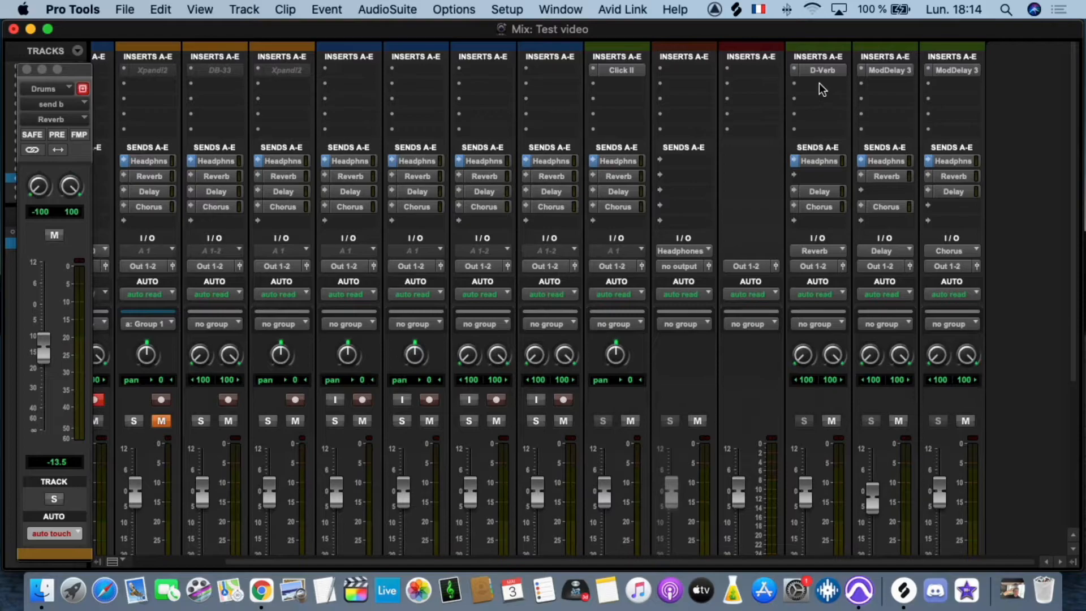
left_click(819, 83)
mouse_move(834, 87)
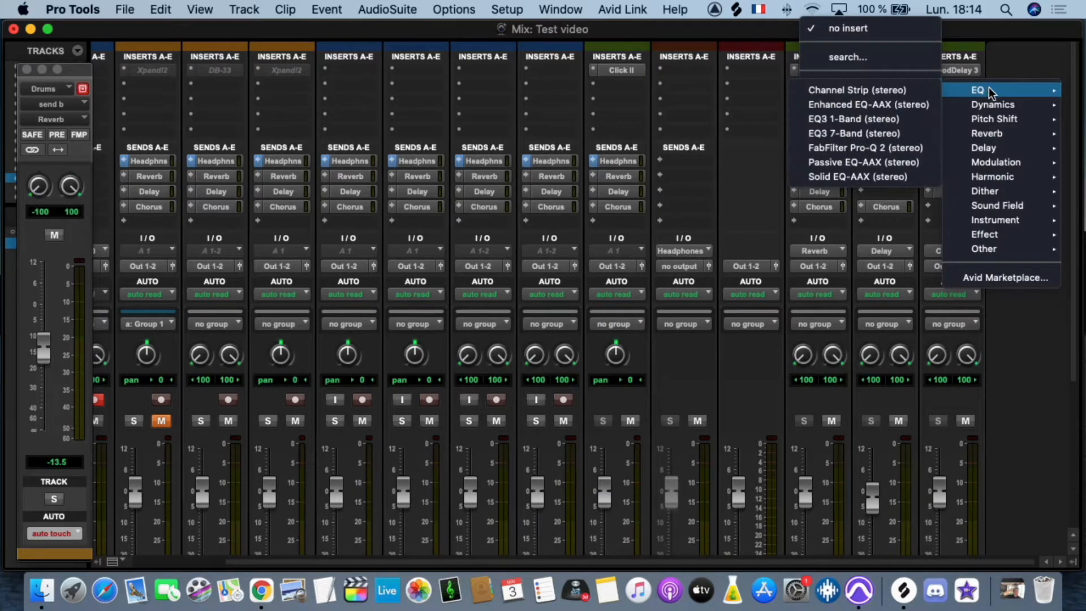
left_click(887, 91)
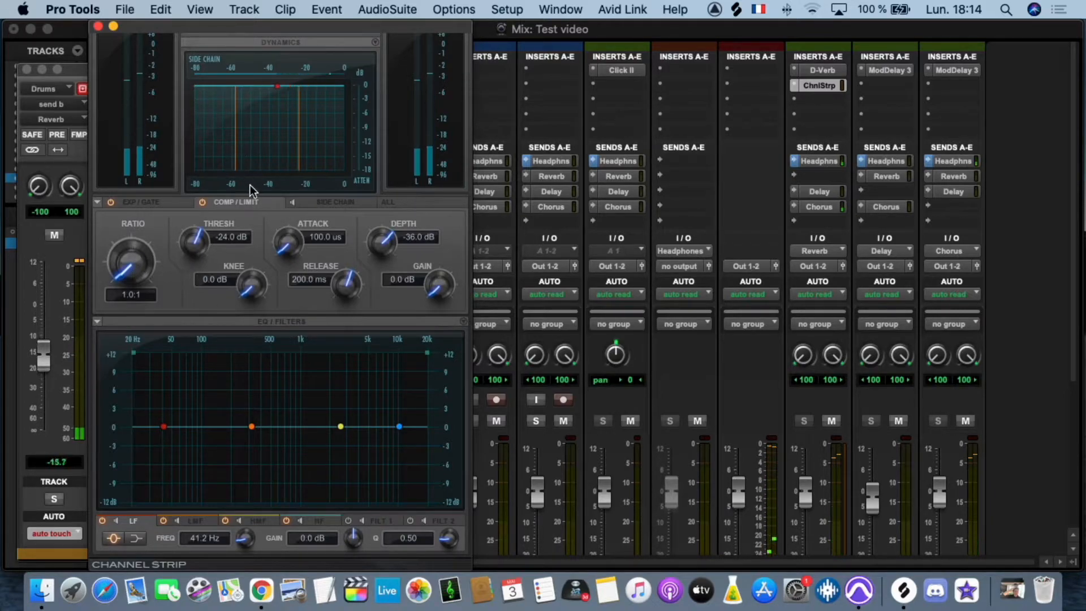
Replace the Channel Strip on the ReverbRtrn track with the stereo EQ3 7-Band and move the plug-in window clear of the inserts
left_click(796, 83)
mouse_move(824, 86)
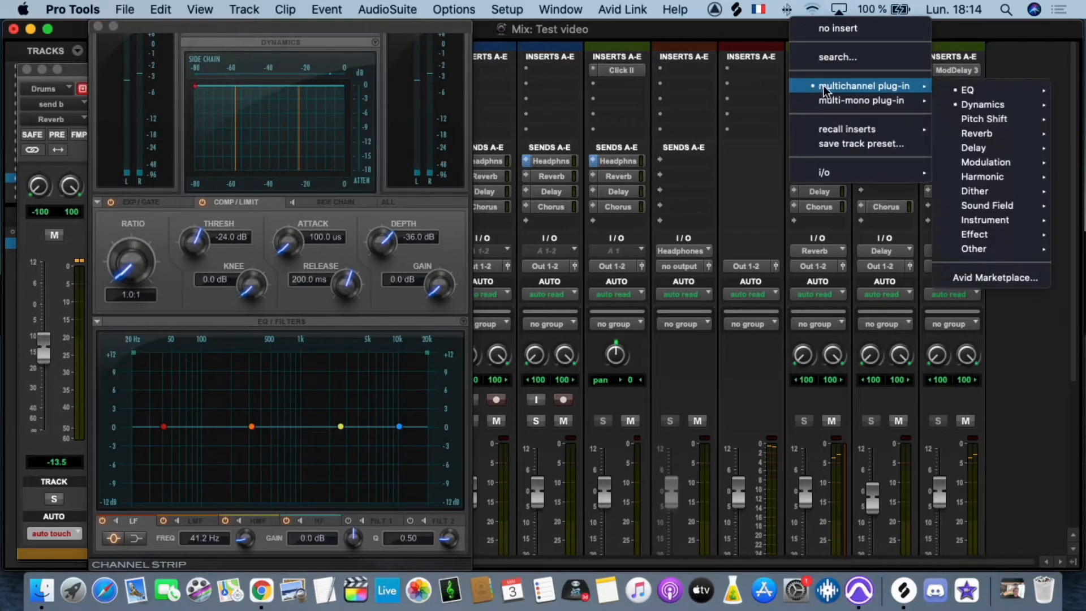
mouse_move(961, 91)
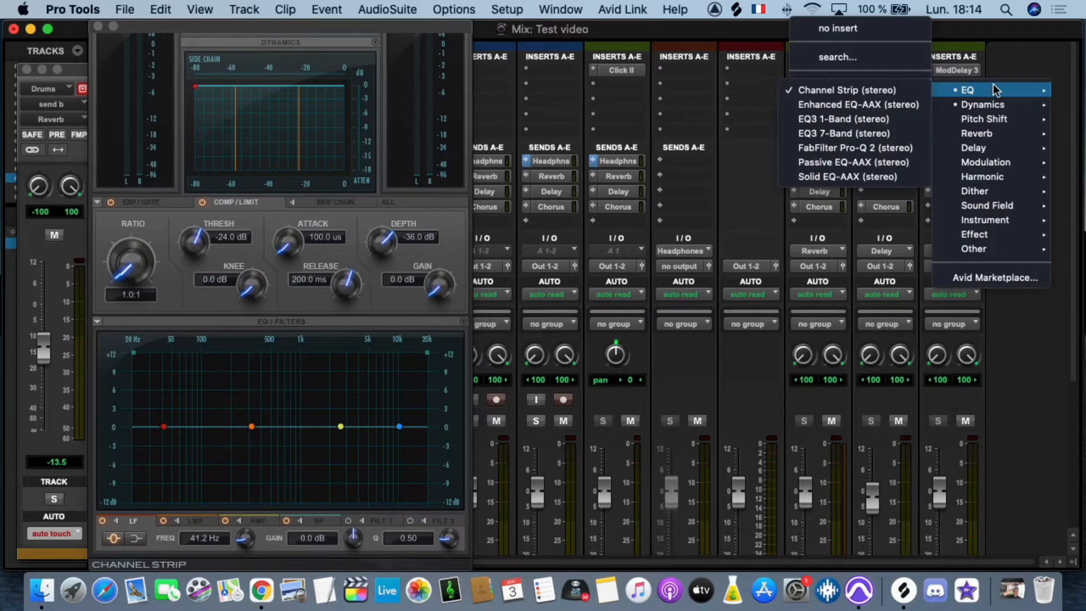
left_click(826, 137)
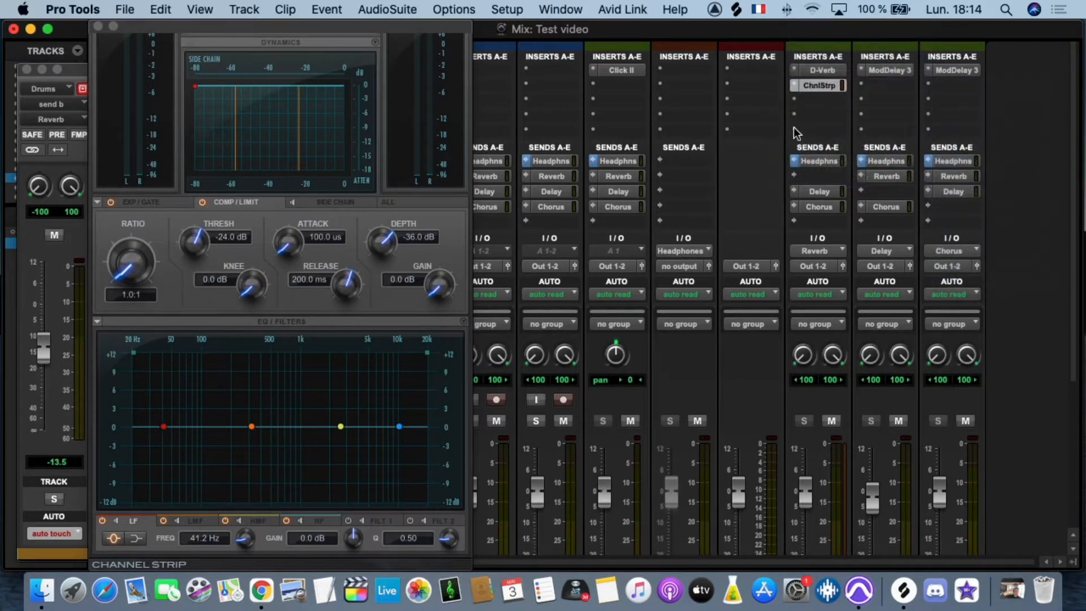
left_click_drag(364, 32, 596, 116)
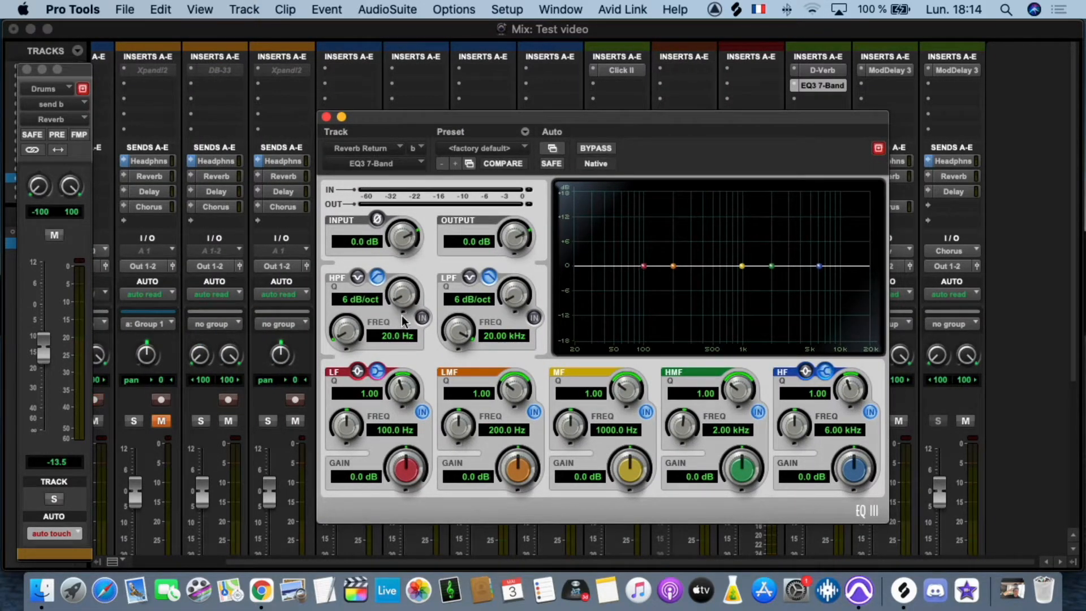
Enable the reverb return EQ's high-pass filter at 24 dB/oct and 132.0 Hz and audition it in playback
left_click(422, 317)
left_click_drag(409, 297, 427, 167)
left_click_drag(362, 333, 352, 303)
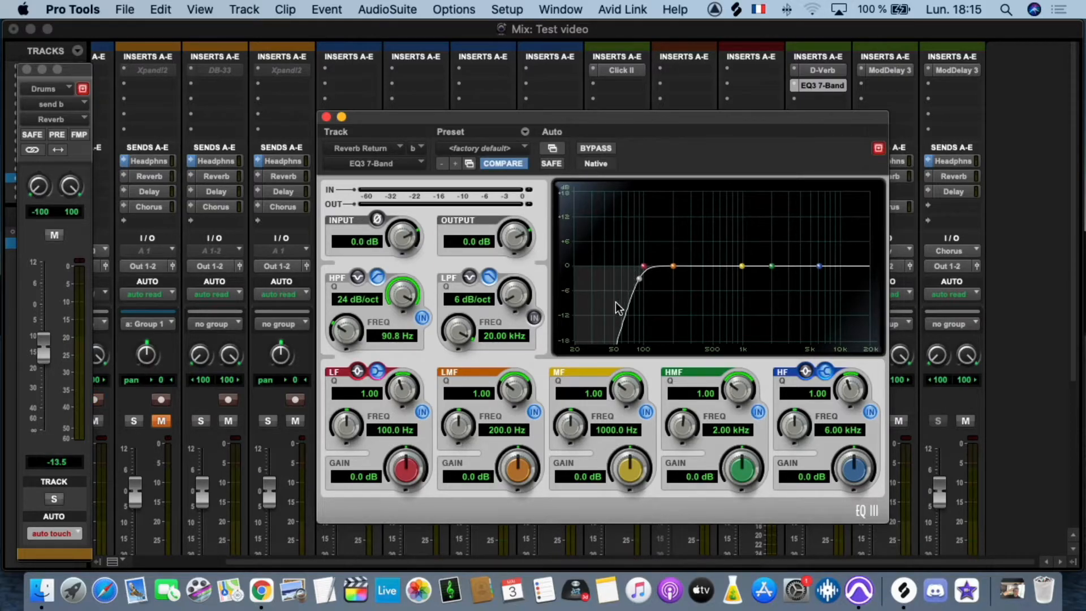
left_click_drag(360, 333, 361, 327)
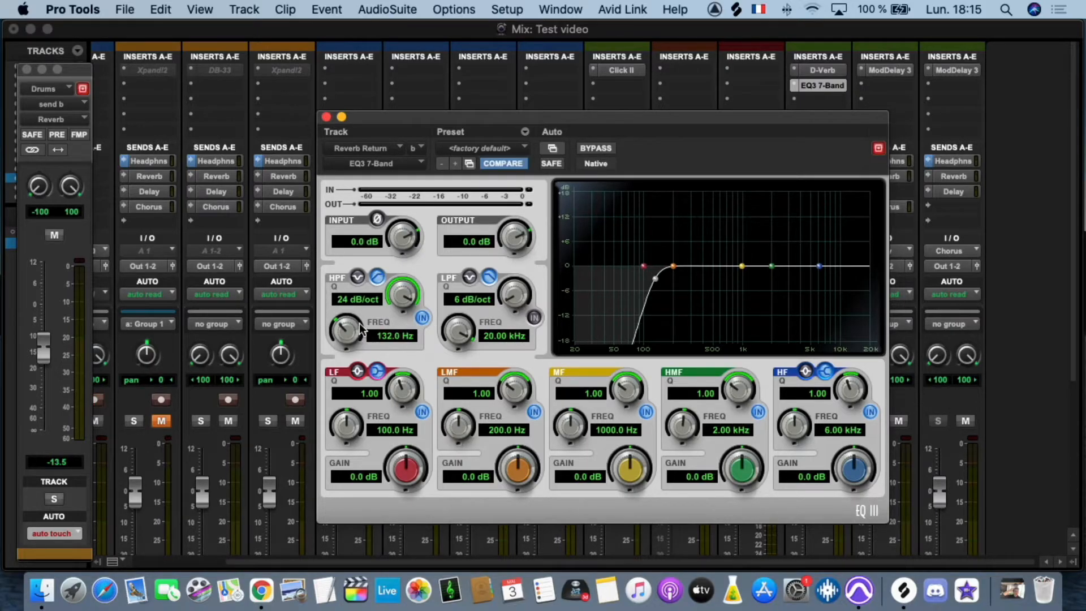
key("space")
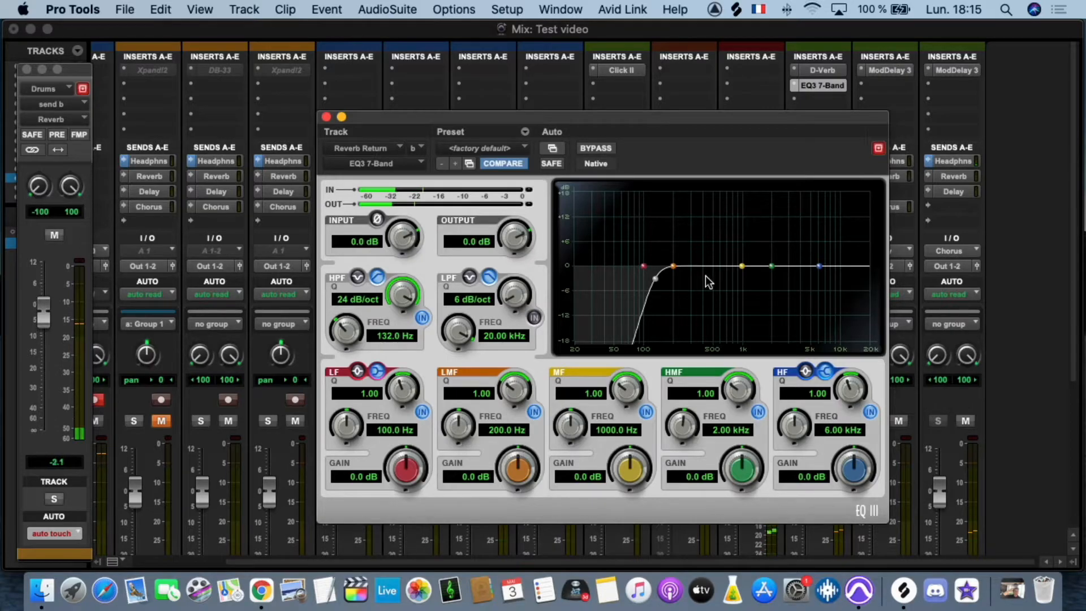
left_click(326, 117)
Open the Drums track's Delay send and raise its level during playback
scroll(257, 276, "left", 4)
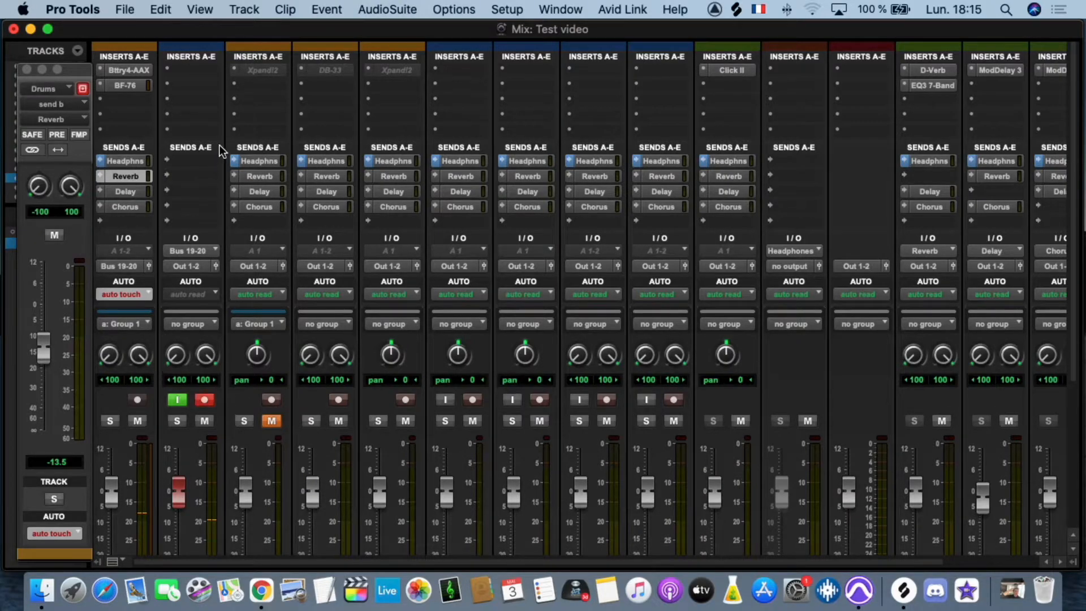
left_click(114, 191)
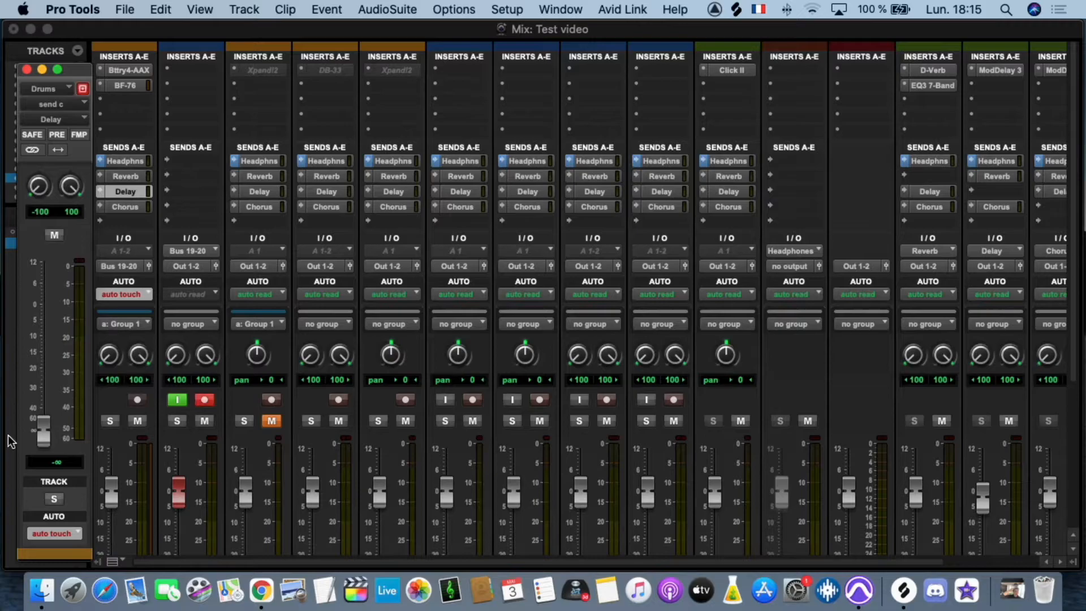
left_click_drag(56, 426, 54, 276)
left_click_drag(44, 431, 63, 345)
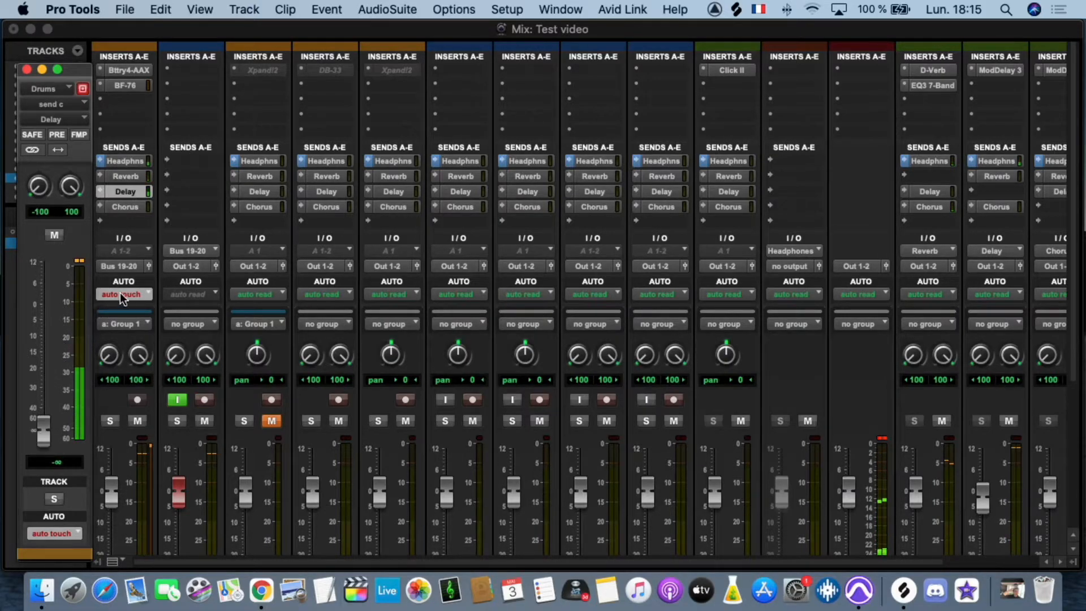
Turn off automation on the Drums track and set the Delay send's first pan value to -87
left_click(121, 293)
left_click(132, 266)
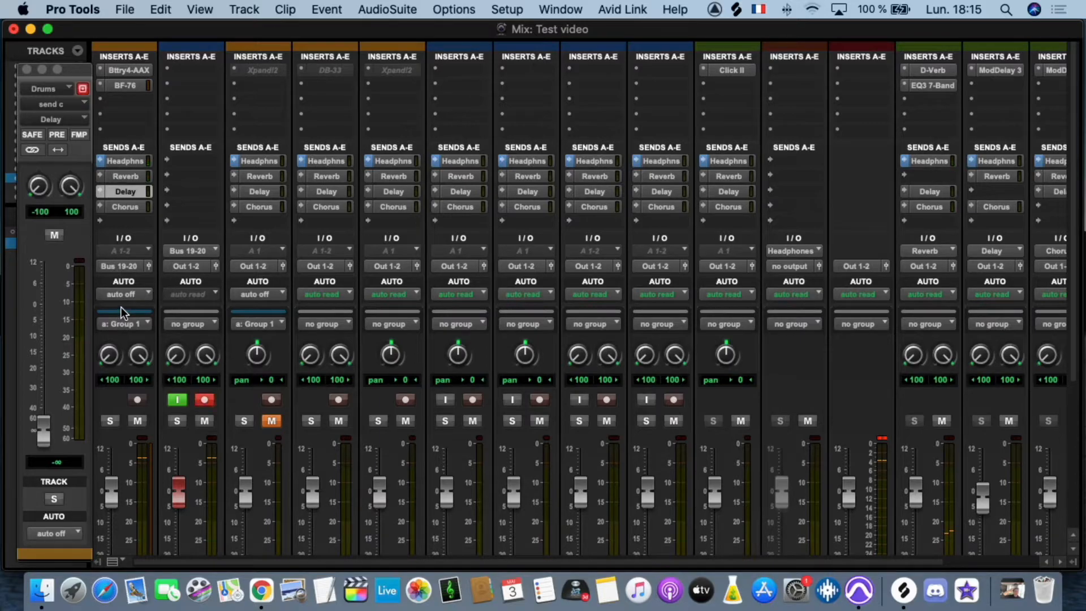
left_click_drag(38, 186, 33, 239)
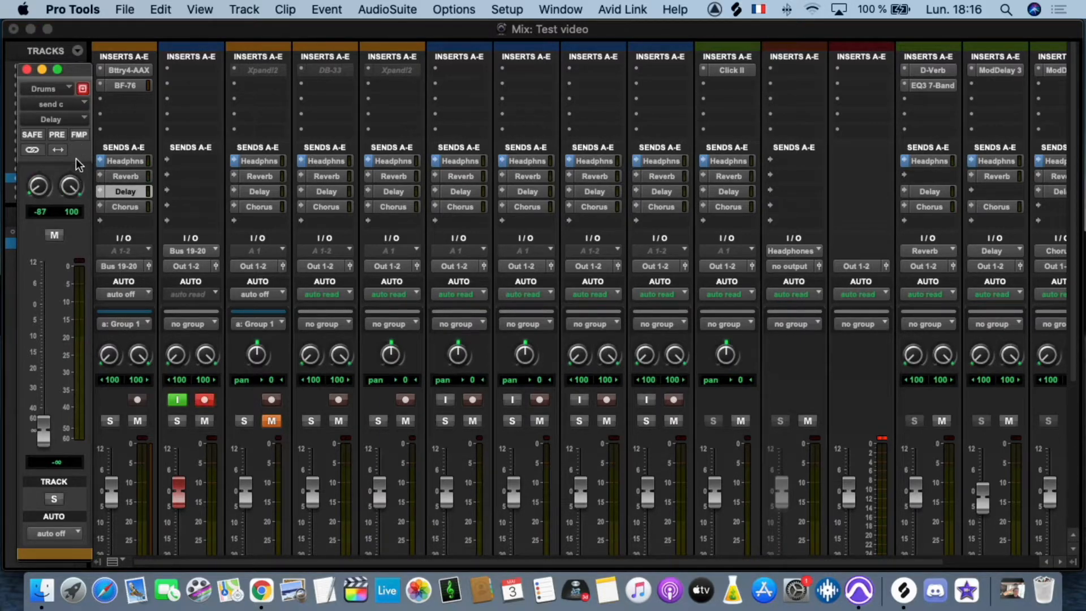
Toggle the Drums track's Delay send between pre-fader and post-fader
left_click(57, 135)
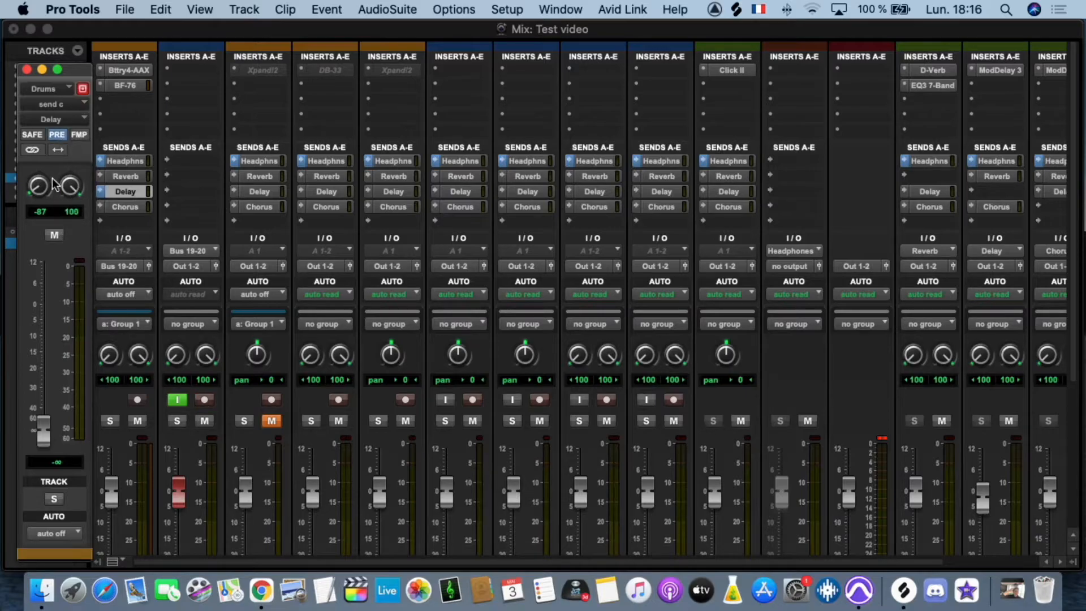
left_click(56, 136)
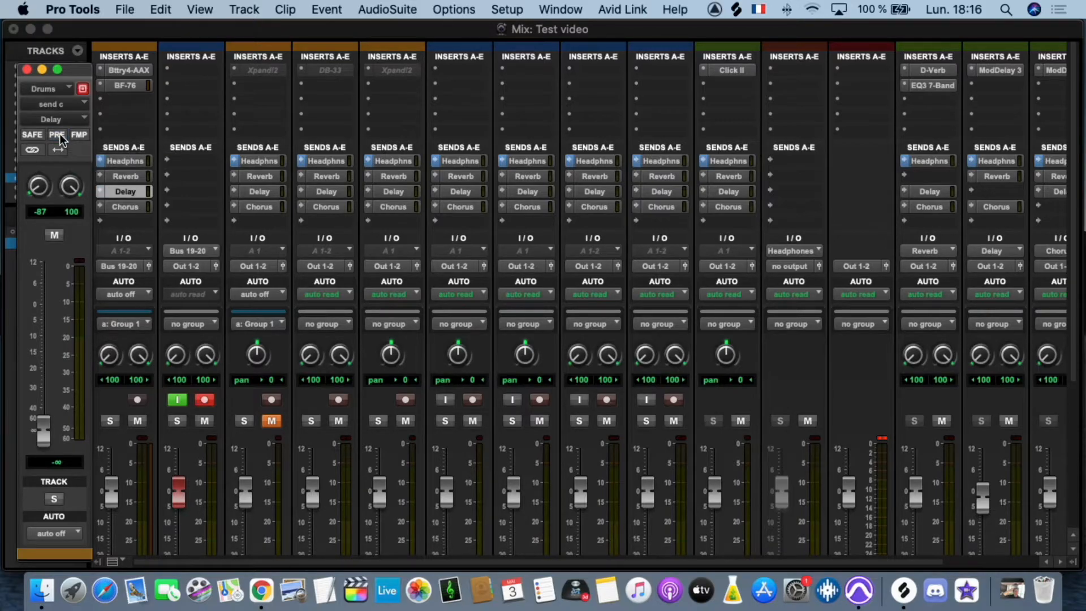
left_click(57, 135)
left_click(62, 138)
Raise the Drums fader and reset it to its default level, clearing the Drums and Master 1 clip indicators
left_click(142, 437)
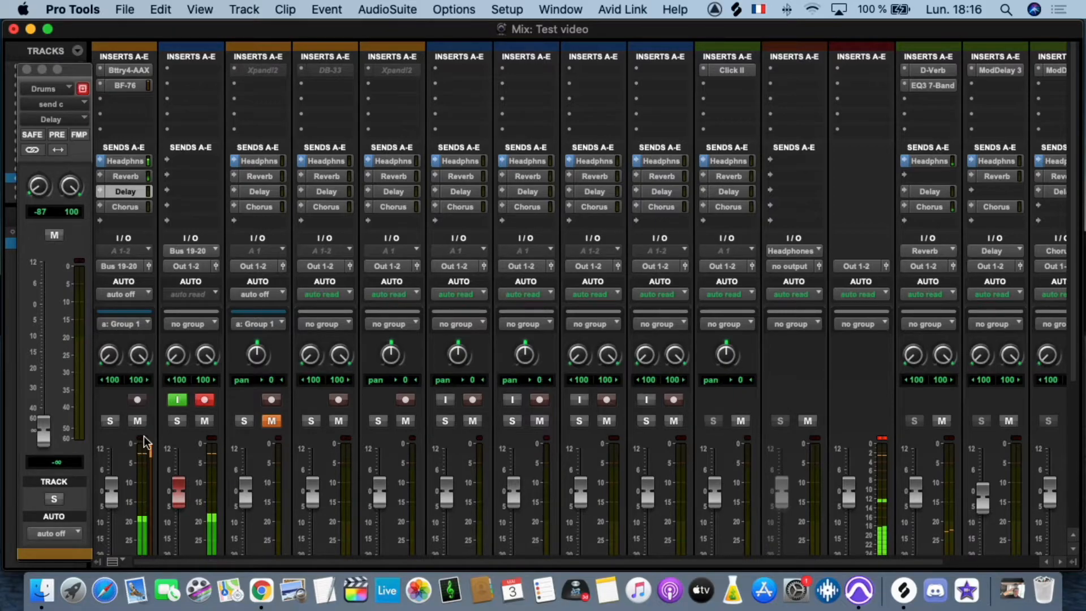
left_click_drag(112, 491, 113, 457)
left_click(113, 457, "alt")
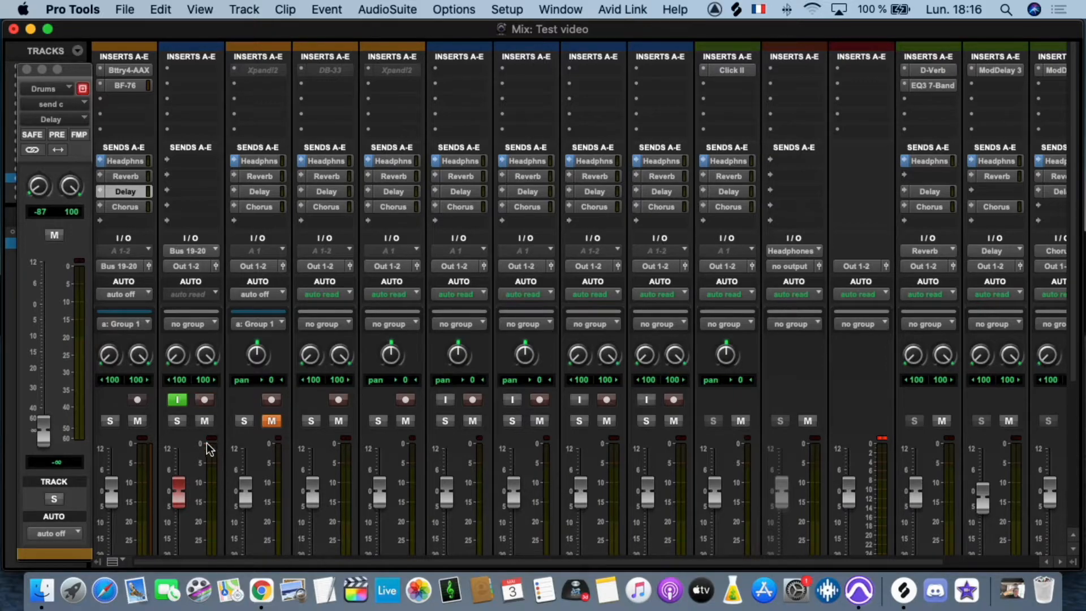
left_click(881, 438)
Insert the stereo Transient Master-AAX dynamics plug-in in the first insert slot of the Master 1 track
scroll(844, 192, "down", 3)
scroll(846, 164, "up", 3)
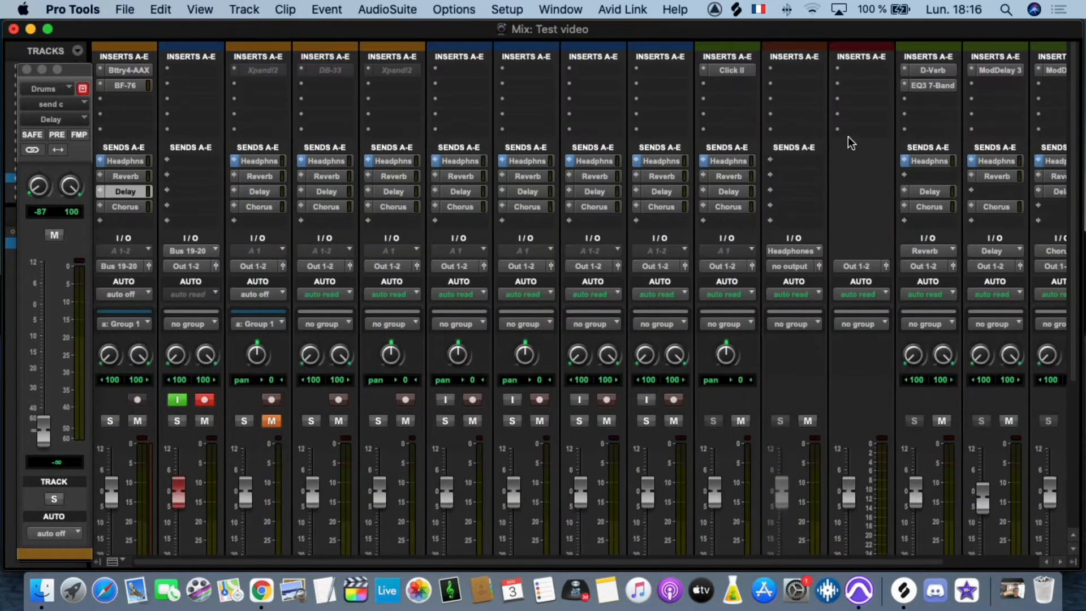
left_click(864, 63)
mouse_move(925, 68)
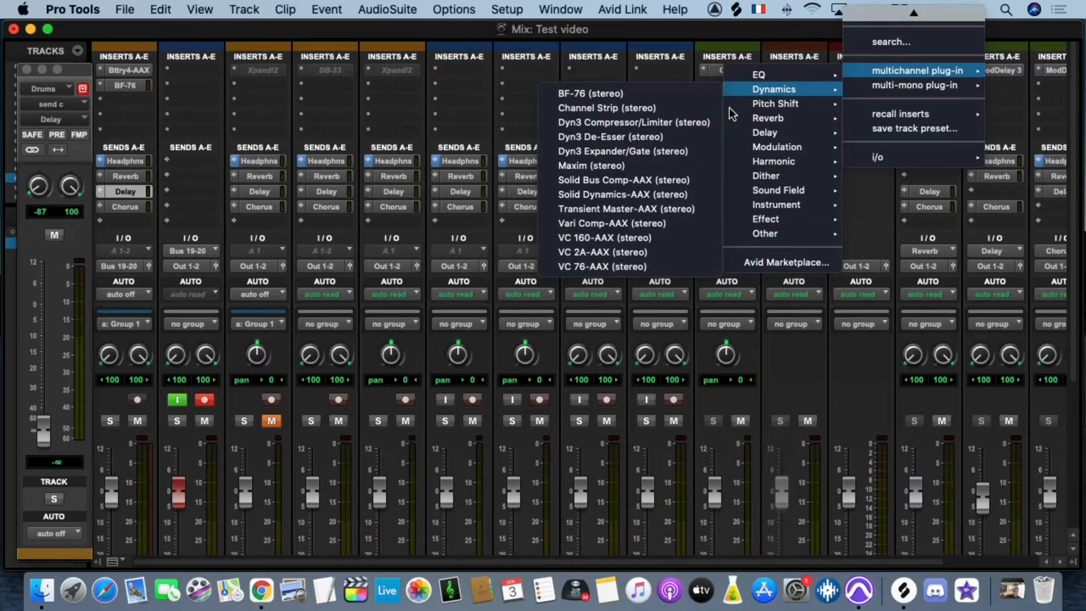
left_click(668, 213)
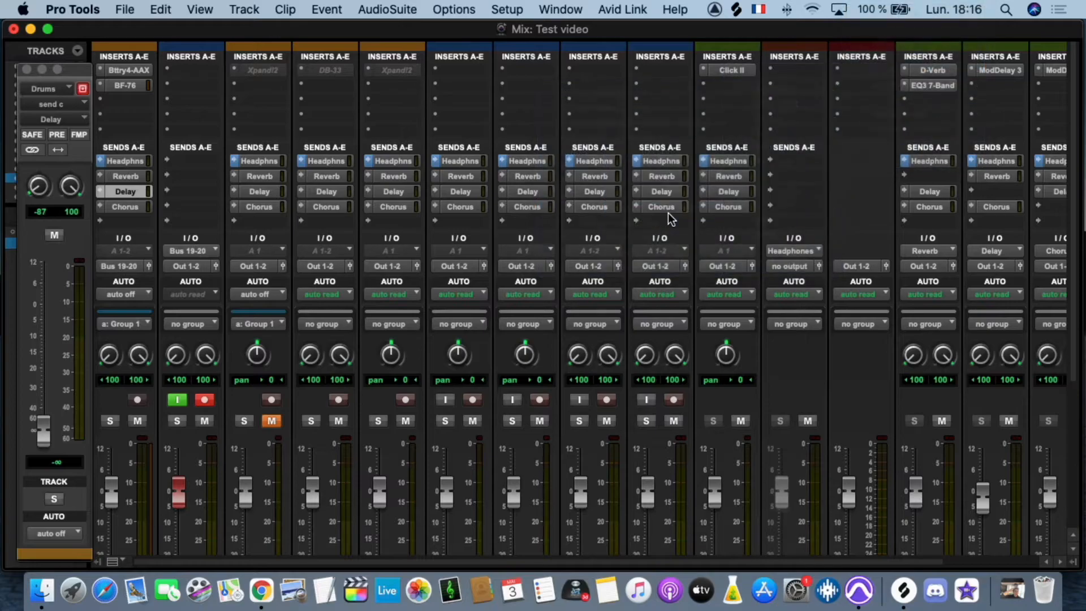
Try out the Transient Master's attack, sustain and 6.0 dB gain on Master 1, resetting the changed controls to default
mouse_move(570, 291)
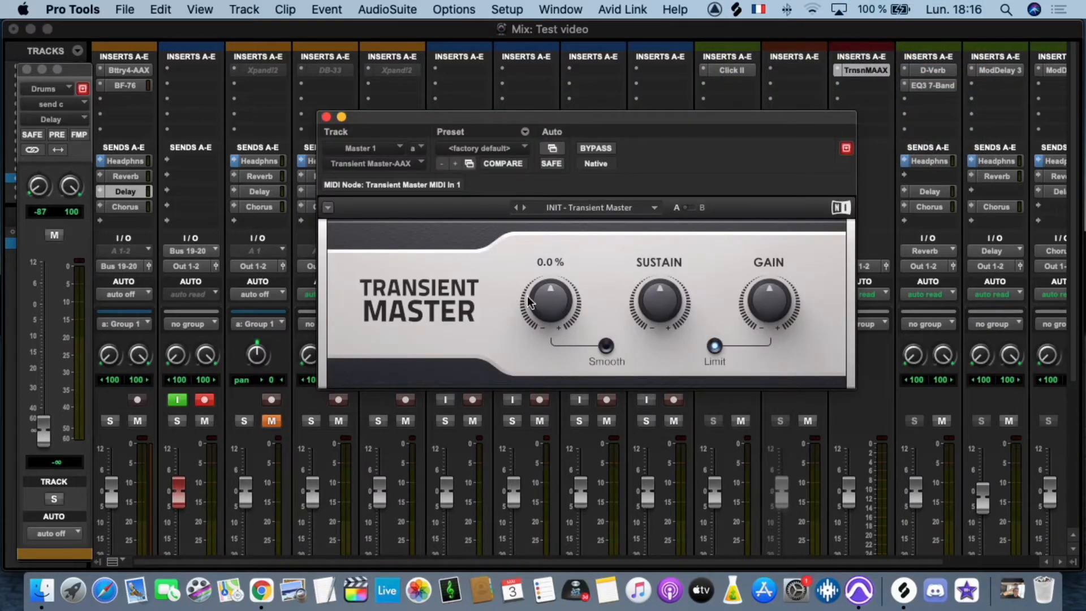
left_click_drag(570, 295, 570, 232)
left_click(551, 315, "alt")
mouse_move(660, 300)
mouse_move(660, 300)
left_mouse_down()
mouse_move(660, 232)
mouse_move(660, 300)
left_mouse_up()
left_click_drag(756, 305, 756, 264)
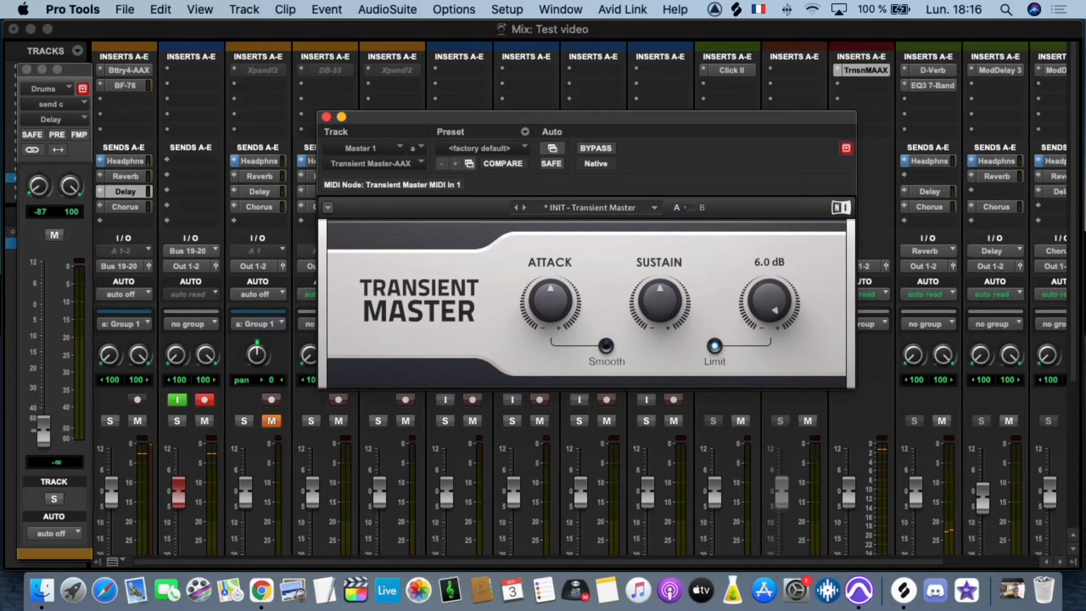
left_click(756, 307, "alt")
Remove the Transient Master plug-in from the first insert slot of the Master 1 track
left_click(843, 69)
left_click(840, 69)
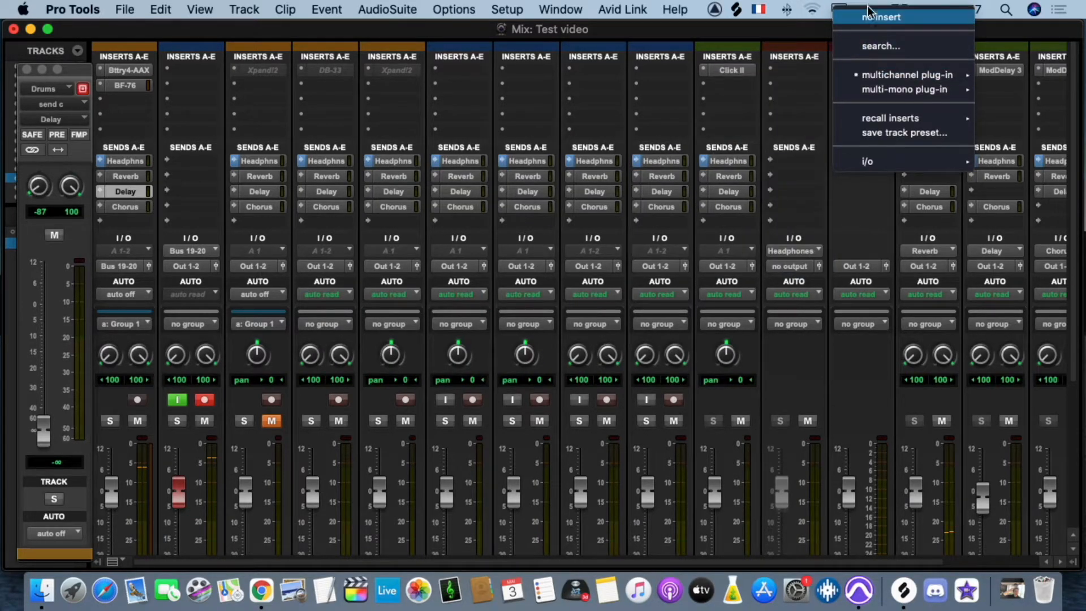
left_click(864, 16)
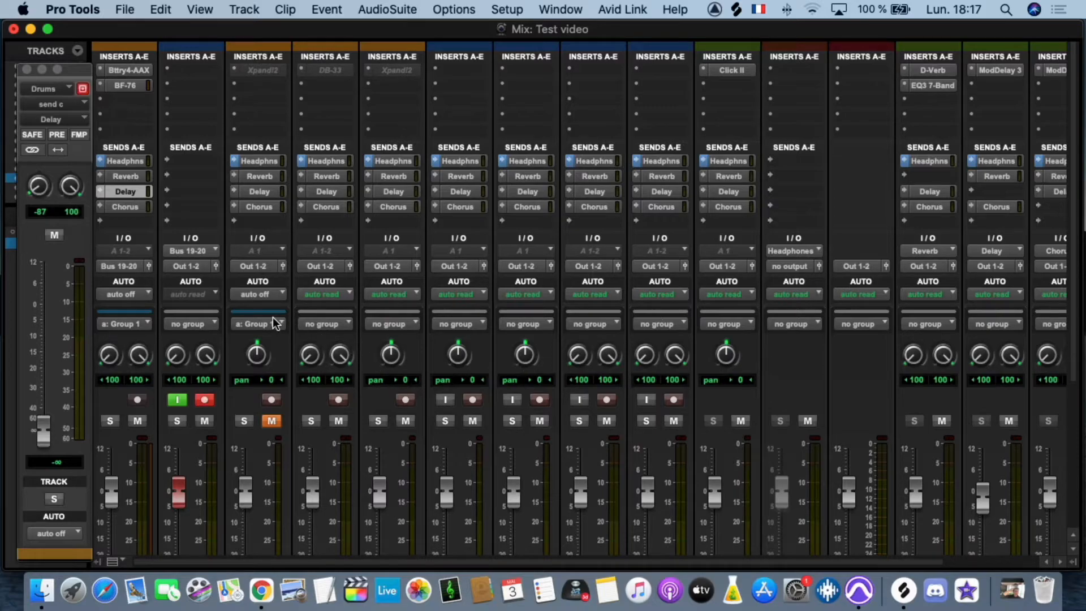
Switch to the Edit window and back to the Mix window, and look over the mixer's channel strips
key("super+equal")
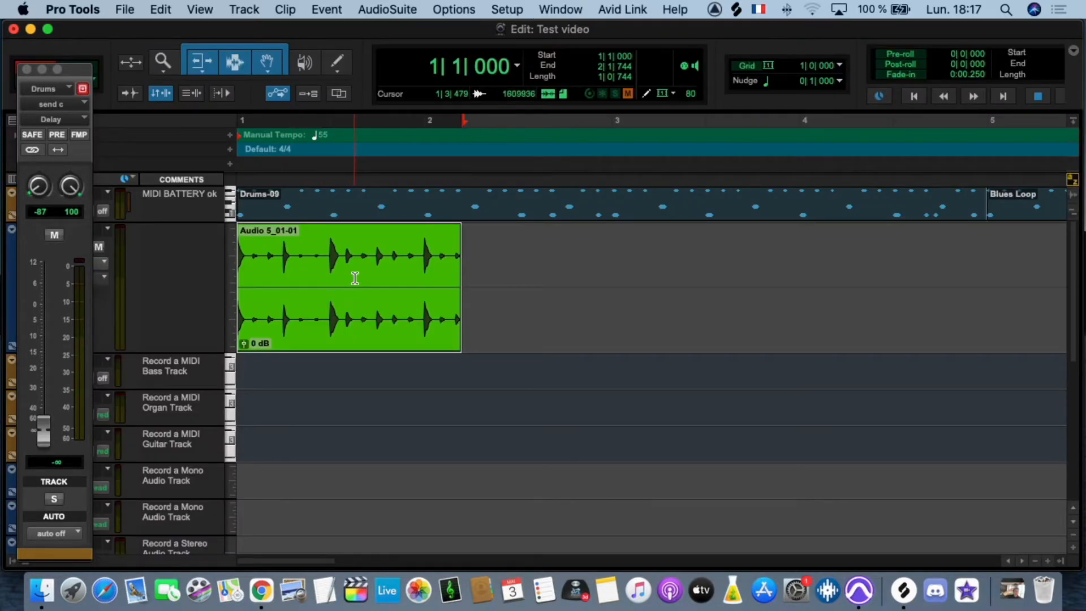
key("super+equal")
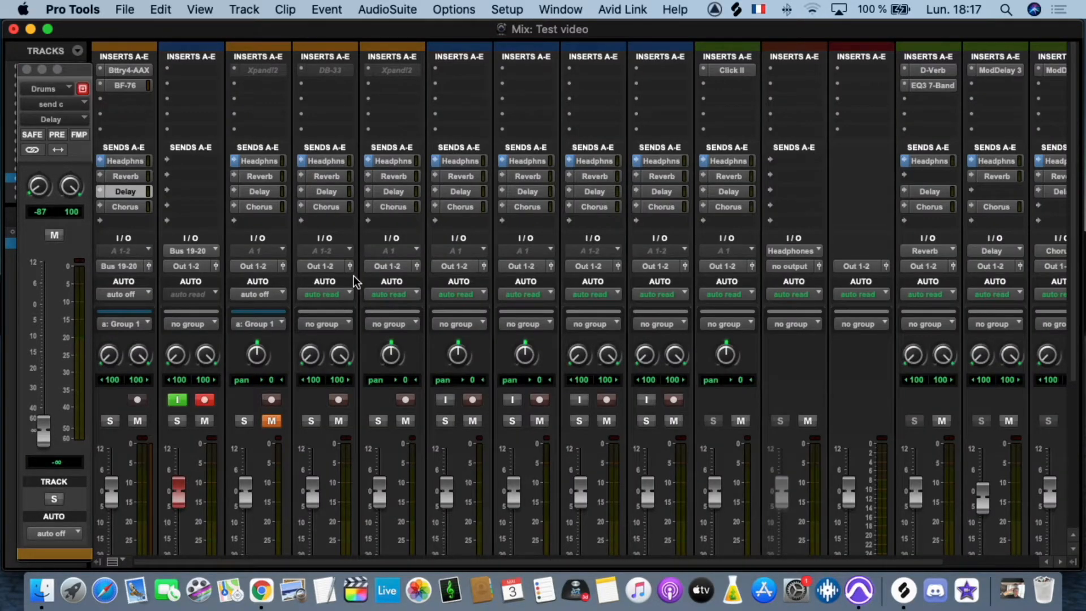
scroll(618, 367, "down", 5)
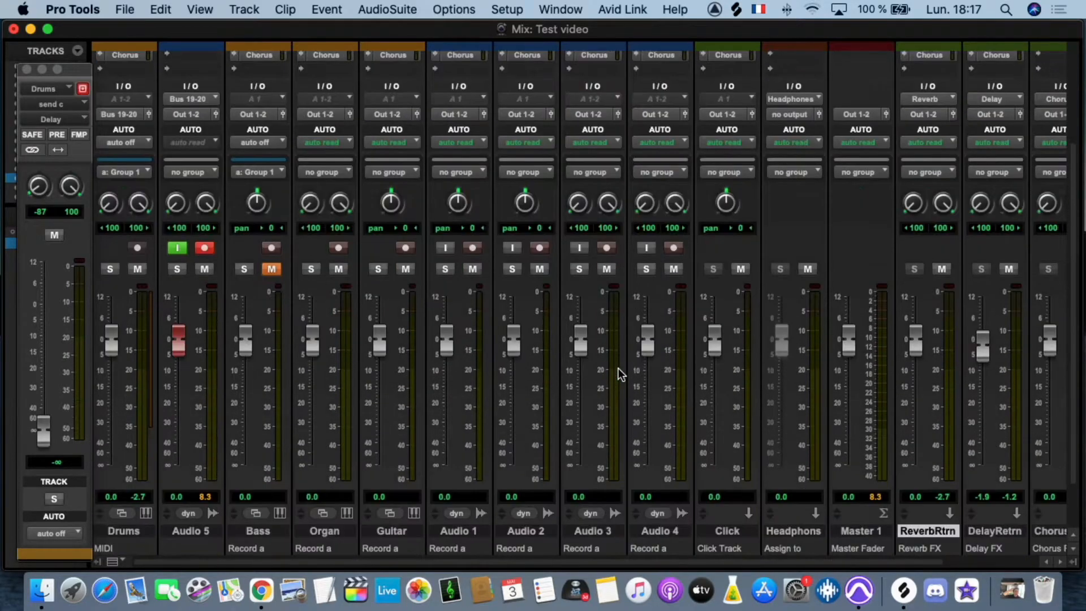
scroll(618, 367, "right", 2)
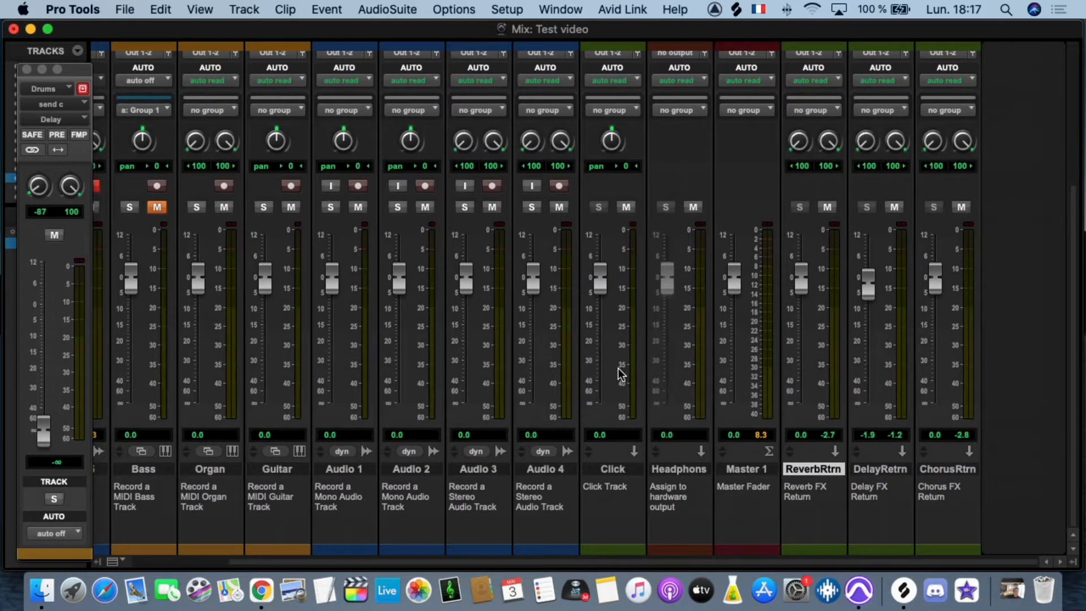
scroll(619, 368, "up", 5)
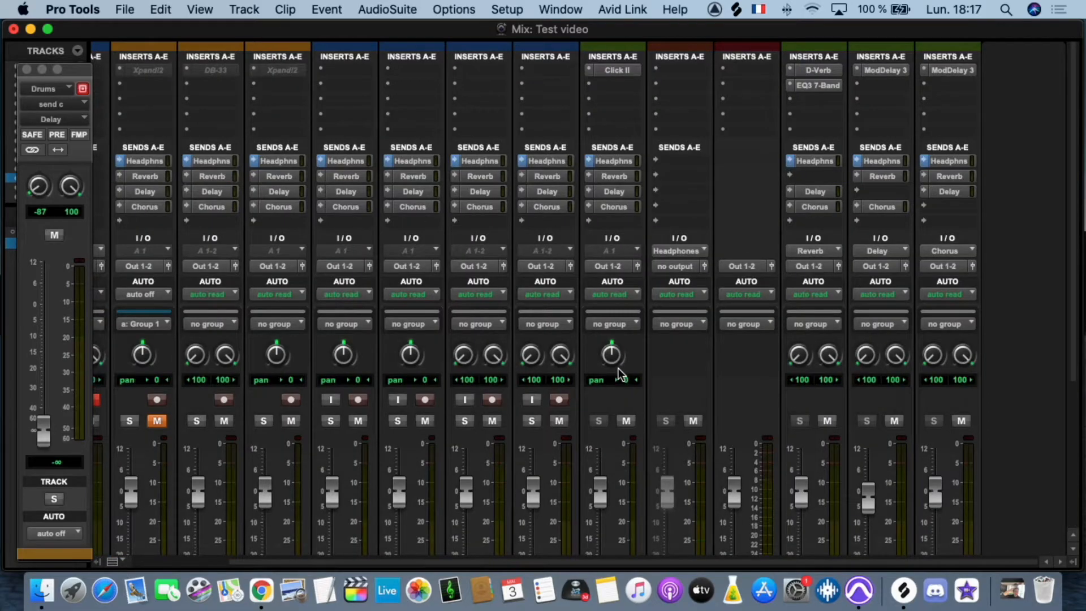
scroll(619, 369, "left", 4)
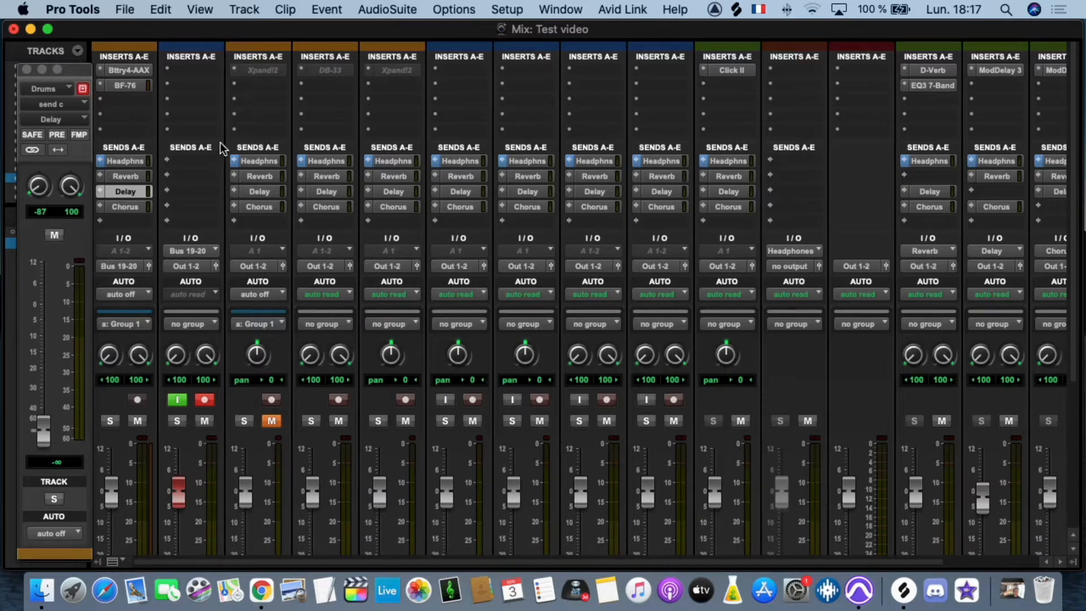
left_click(124, 9)
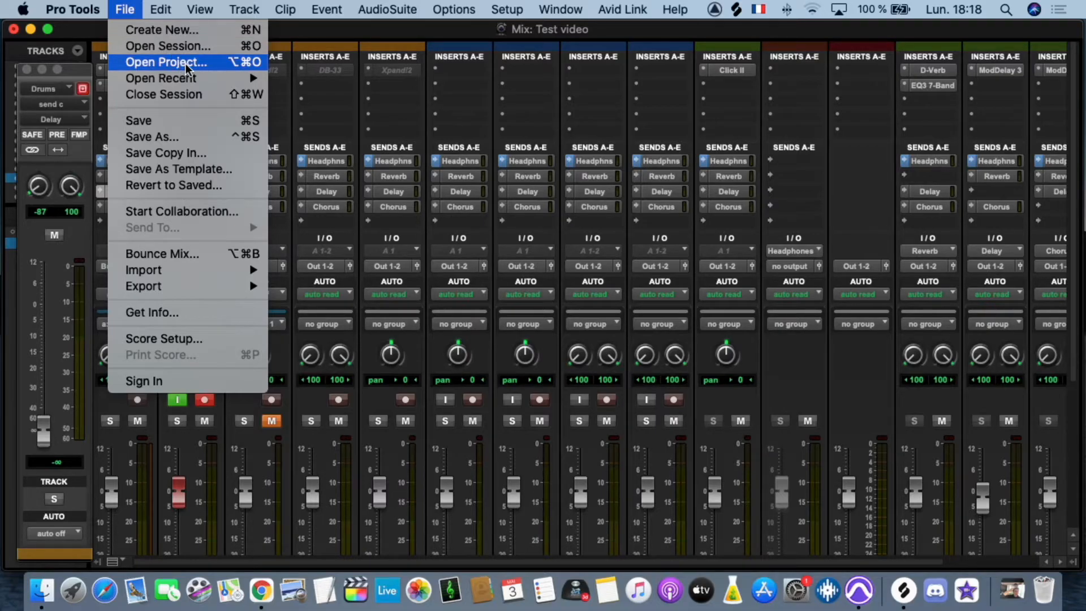
mouse_move(189, 85)
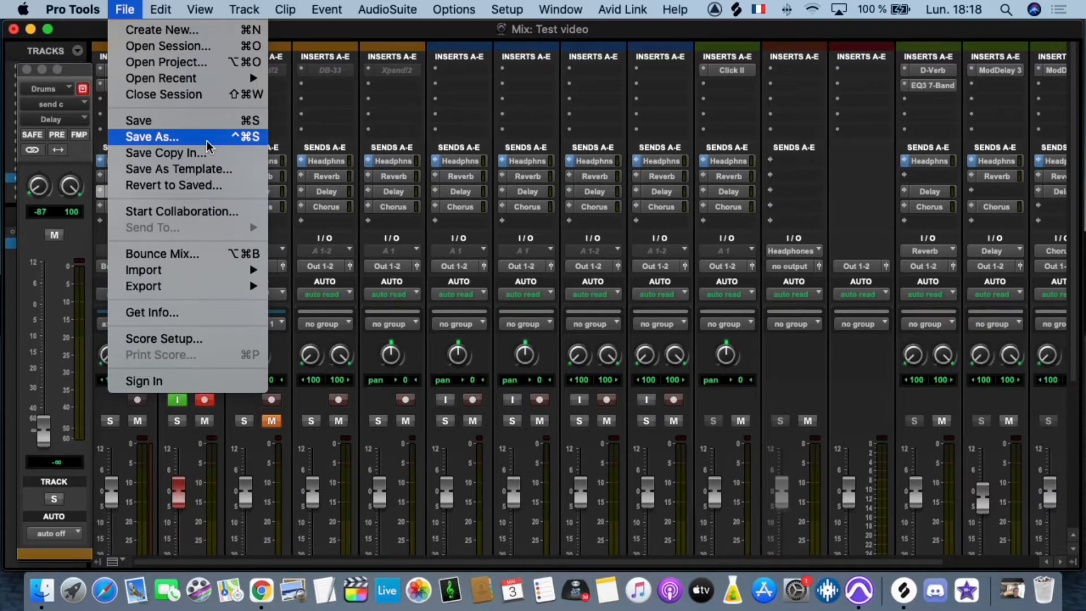
left_click(962, 10)
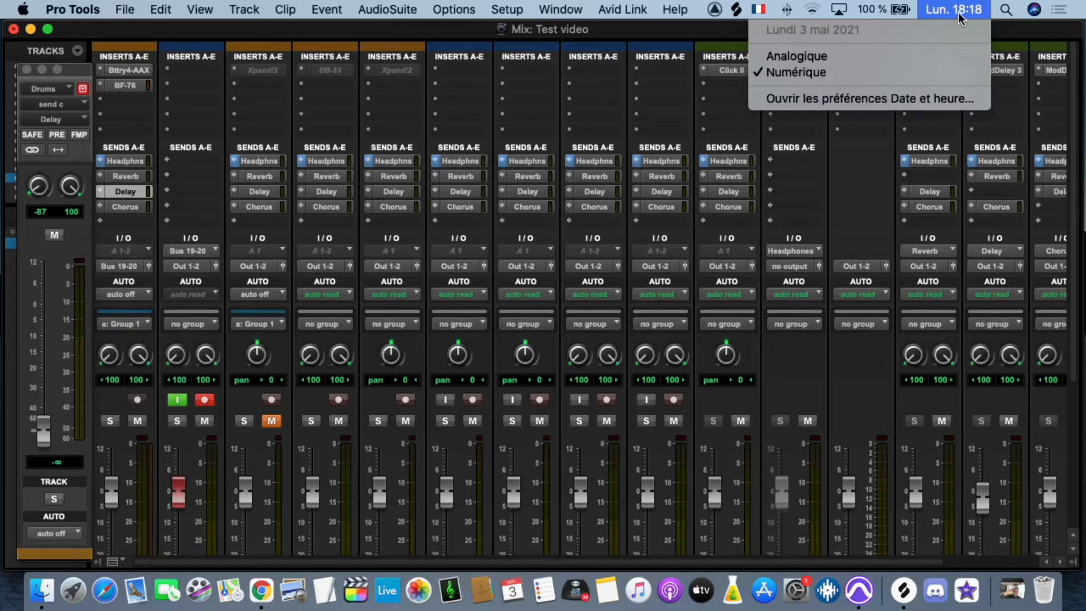
left_click(962, 10)
left_click(962, 11)
left_click(968, 9)
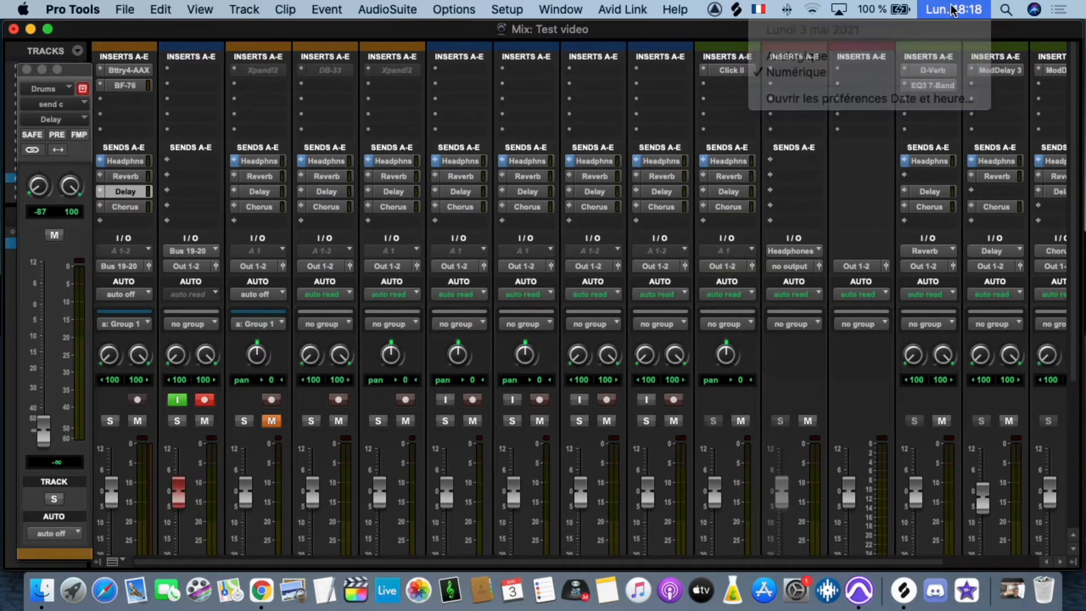
left_click(124, 9)
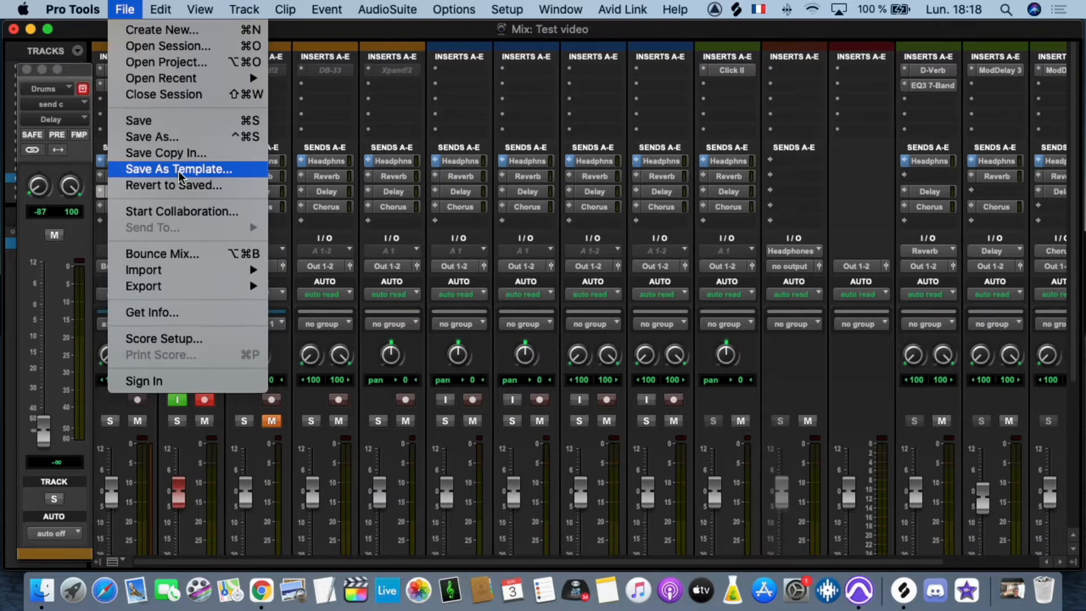
left_click(307, 37)
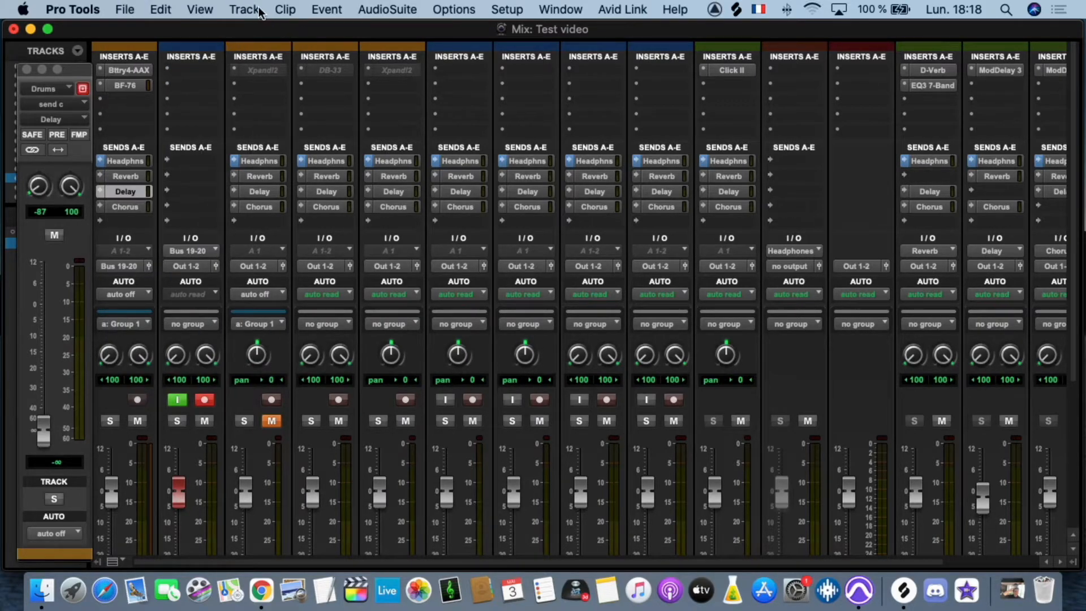
Create three new stereo audio tracks with a Samples timebase and check them in the mixer
left_click(244, 9)
left_click(284, 36)
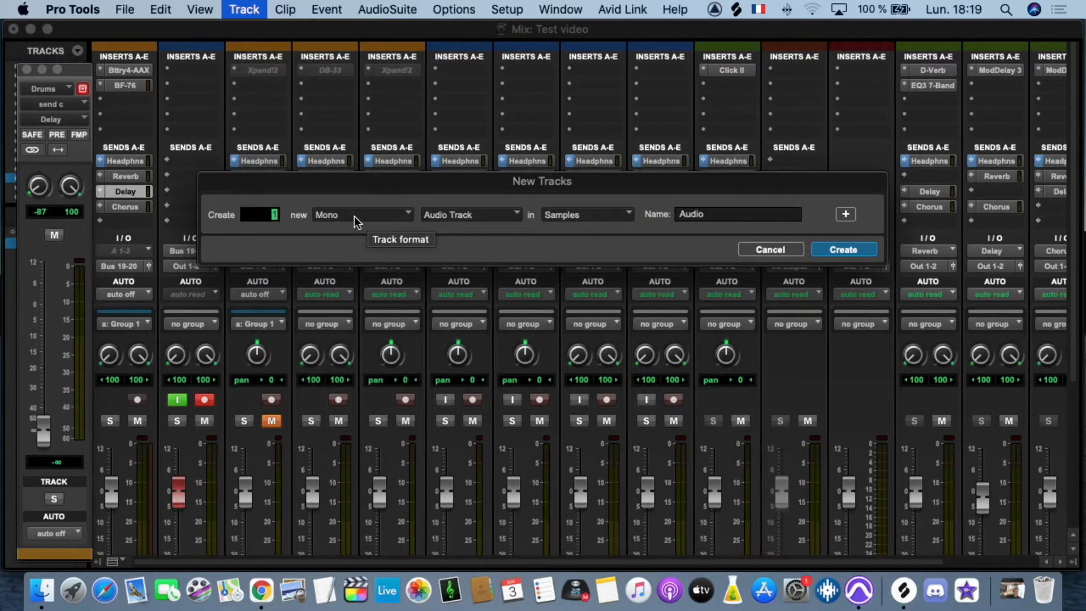
left_click(354, 216)
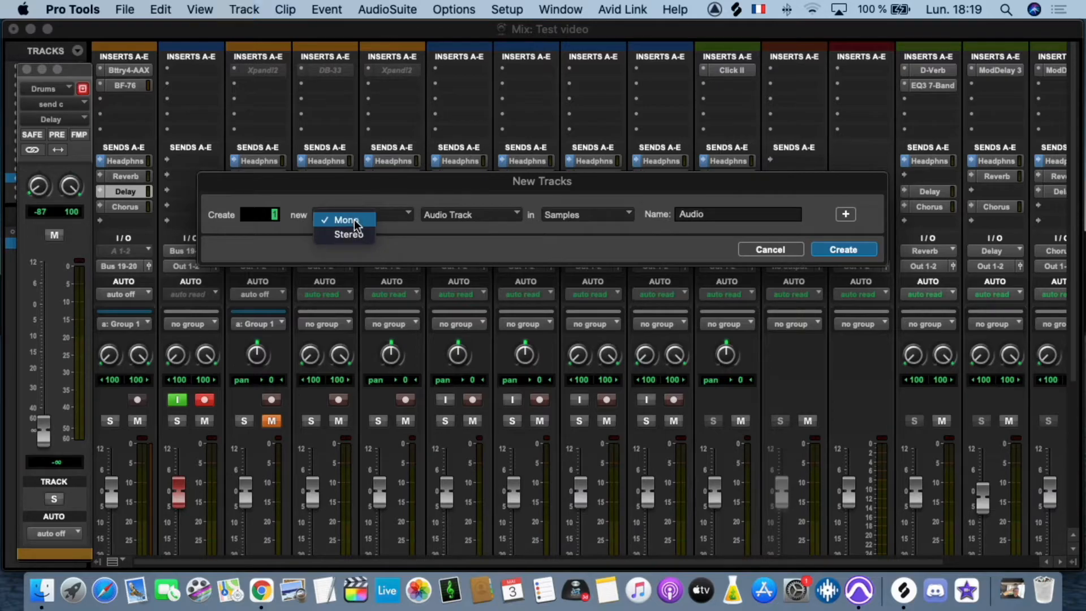
left_click(351, 233)
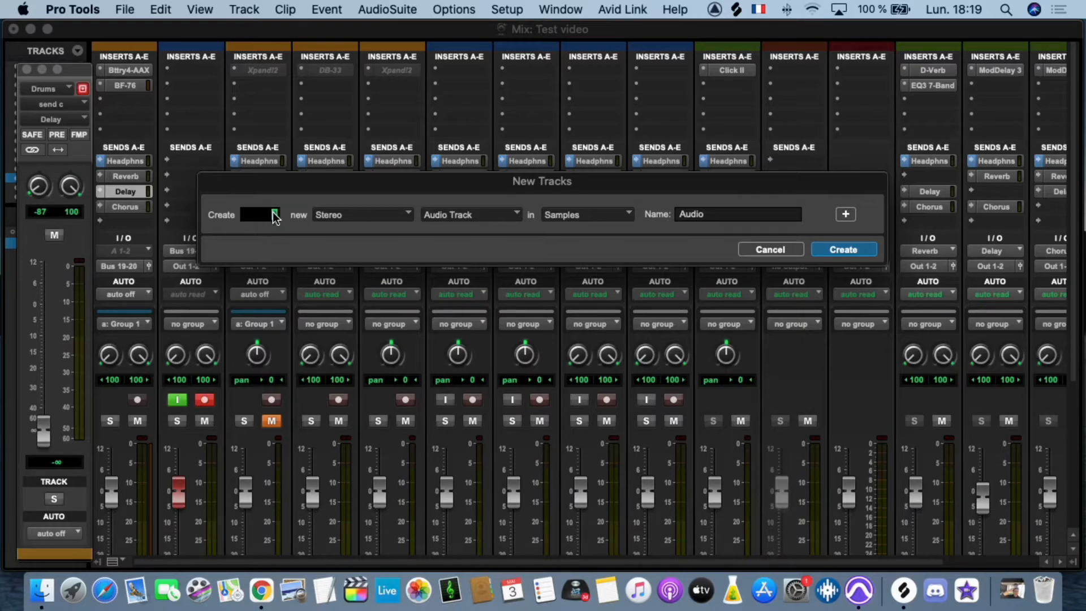
left_click(864, 250)
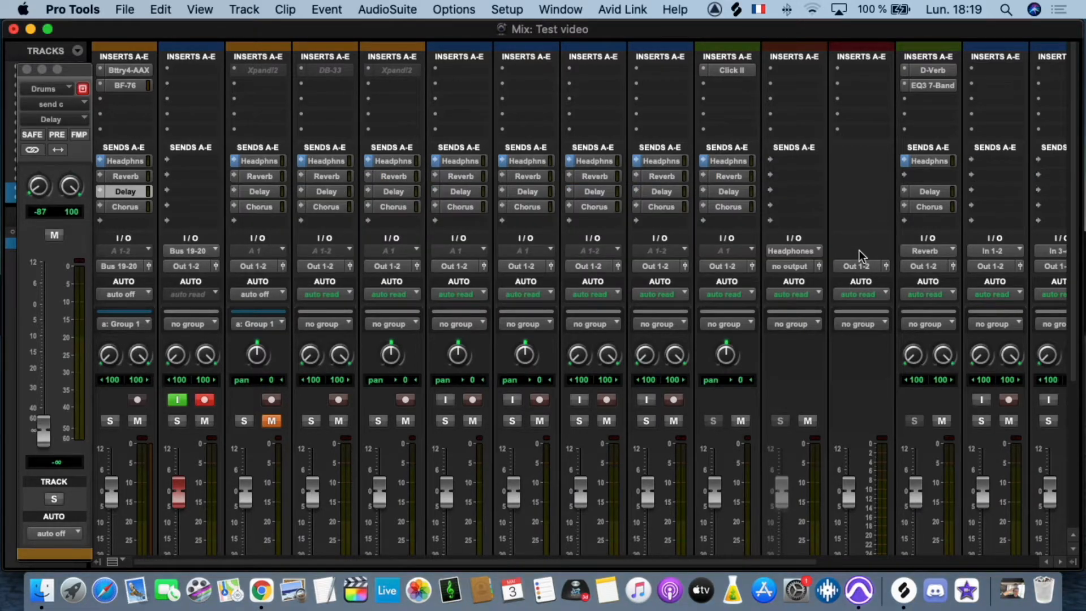
scroll(797, 255, "right", 5)
scroll(982, 444, "down", 5)
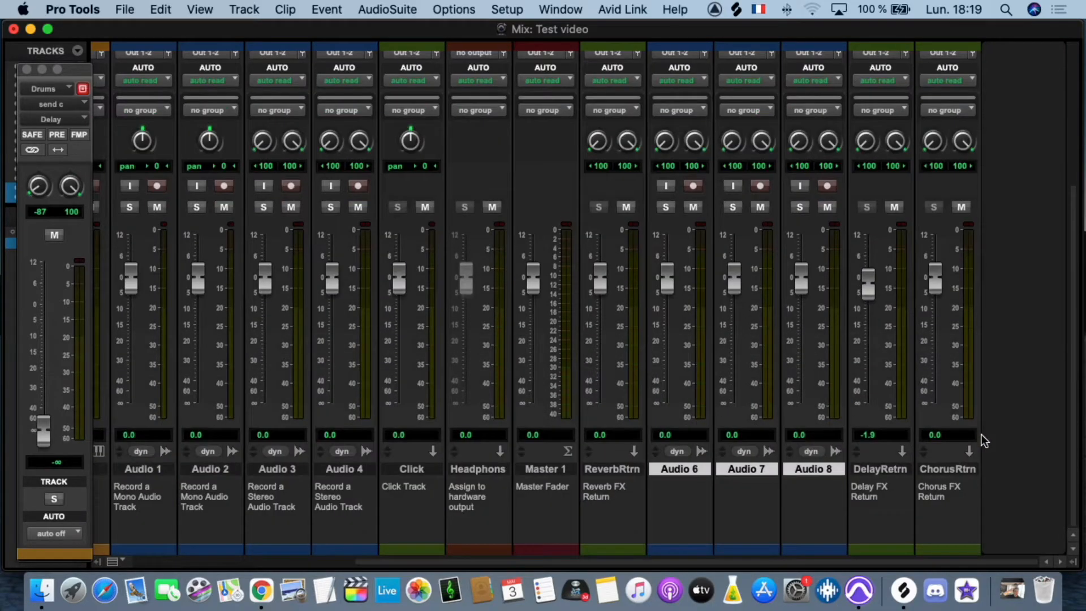
scroll(761, 399, "up", 5)
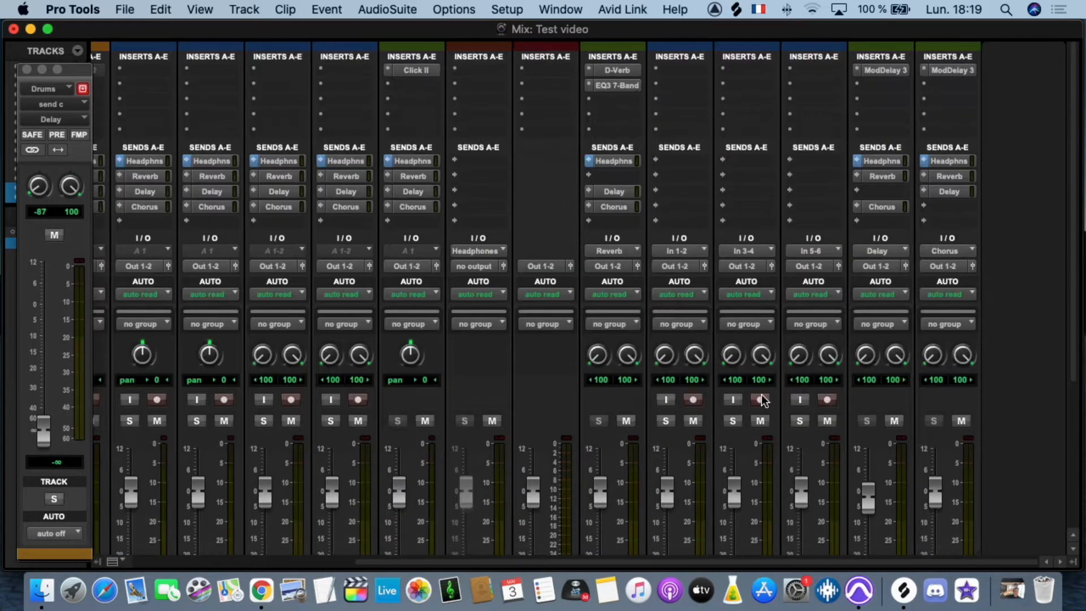
scroll(761, 395, "left", 5)
left_click(124, 9)
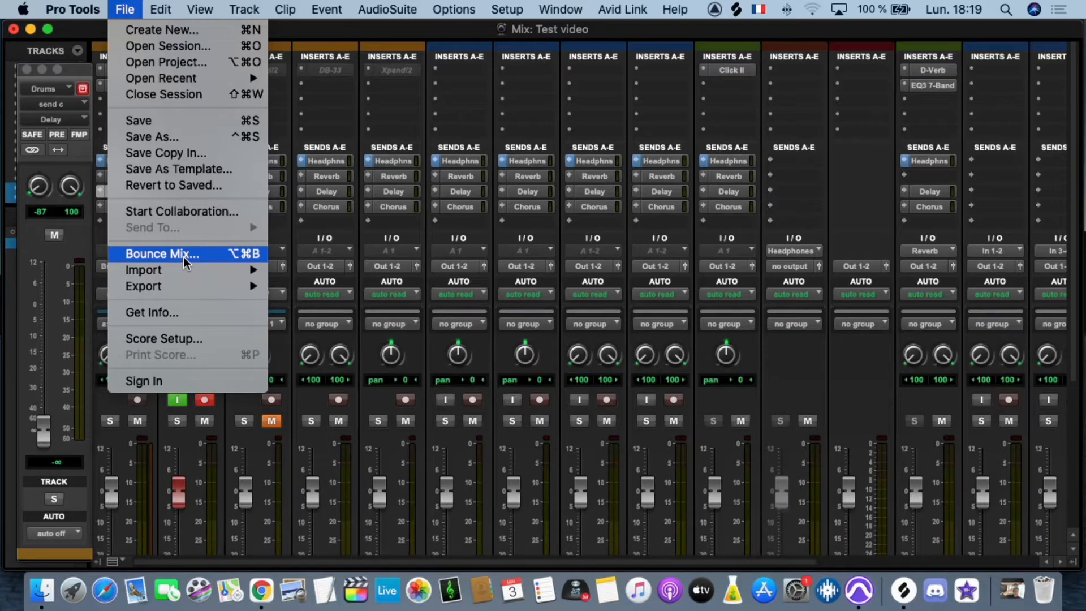
mouse_move(193, 271)
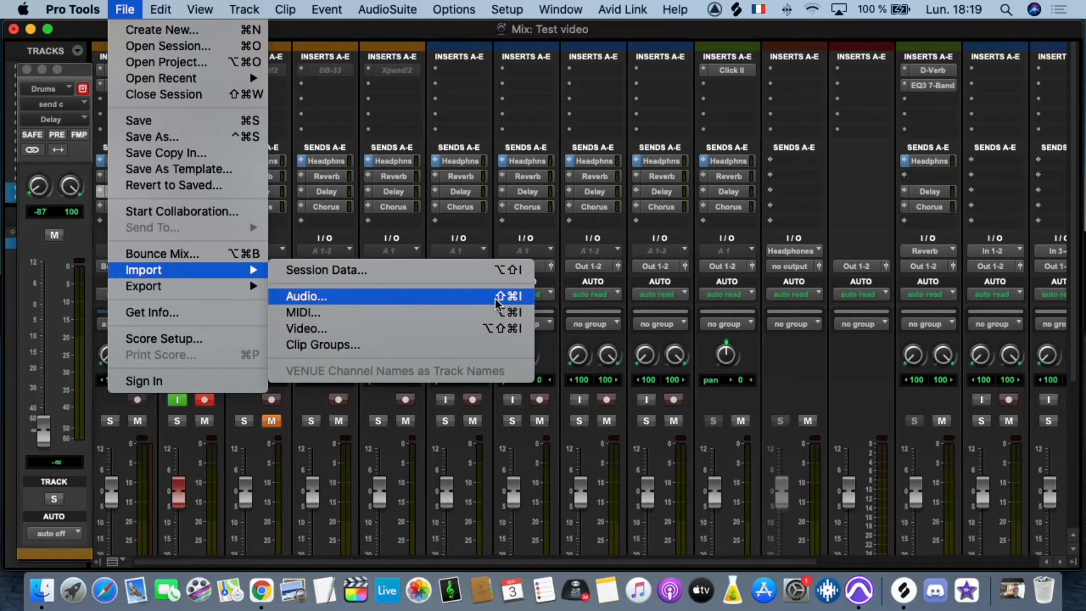
left_click(501, 29)
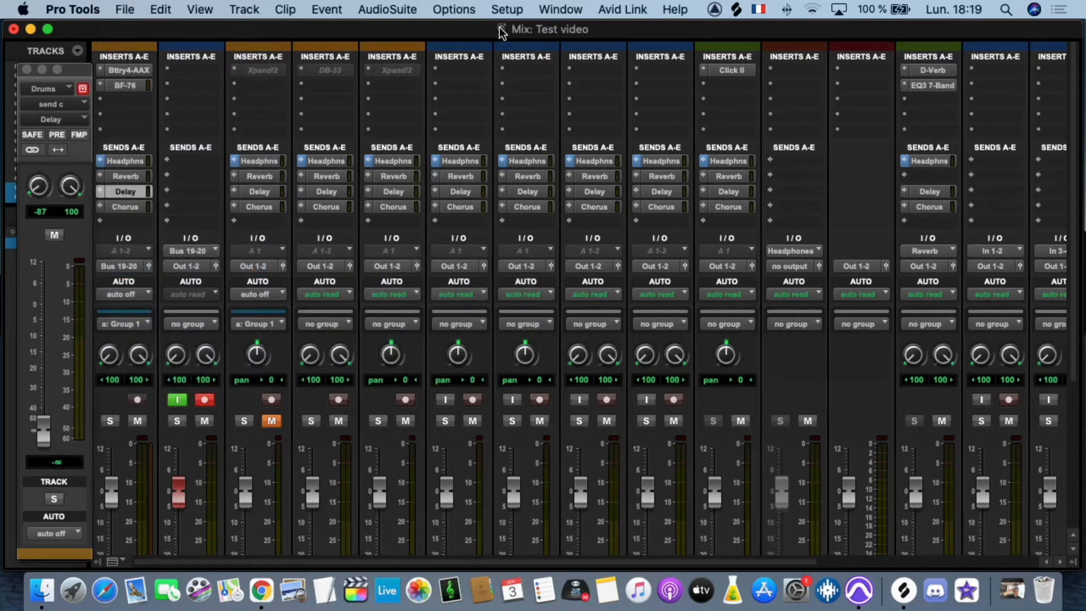
left_click_drag(501, 33, 430, 34)
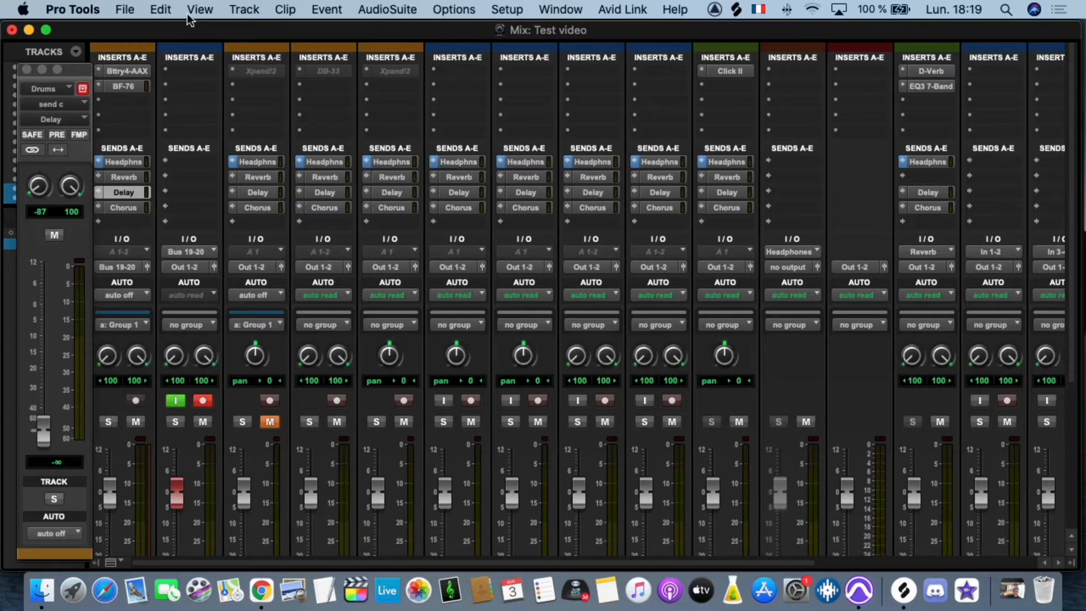
Open the Score Setup, view its available page sizes, and close it
left_click(122, 8)
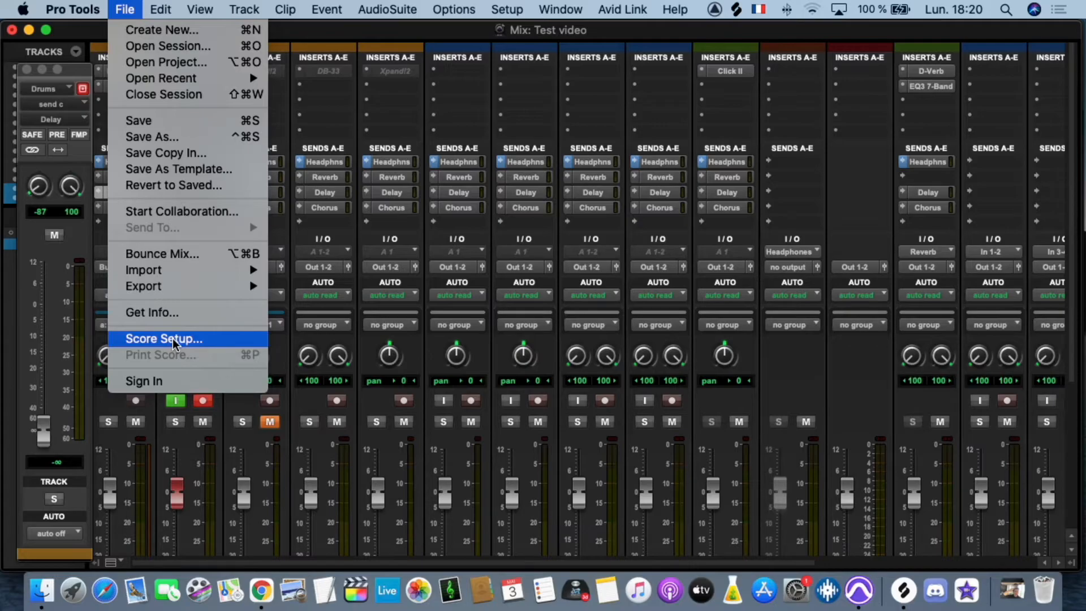
left_click(173, 341)
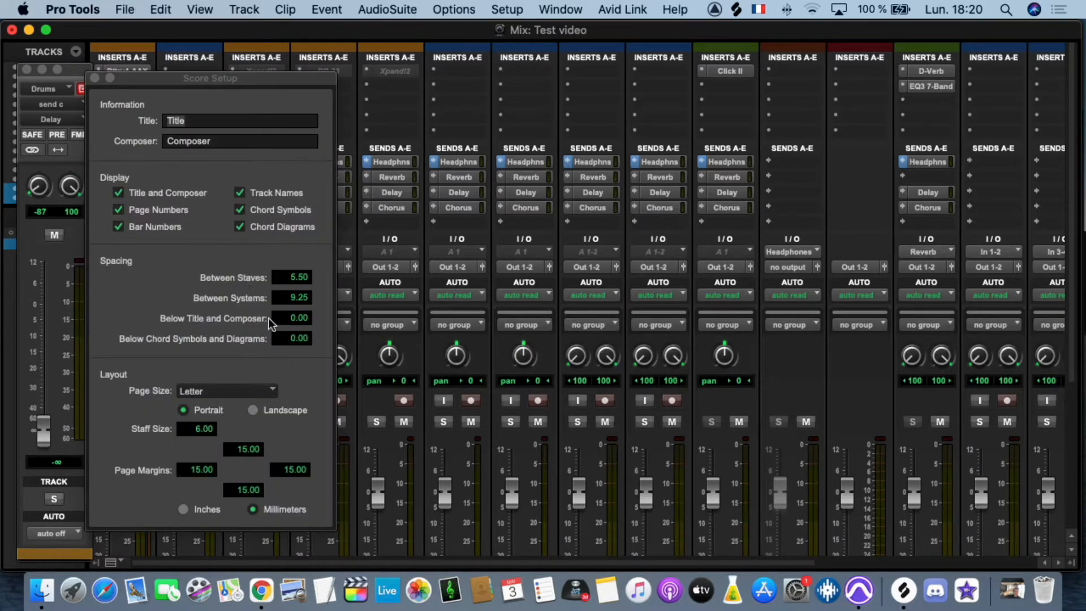
left_click(218, 392)
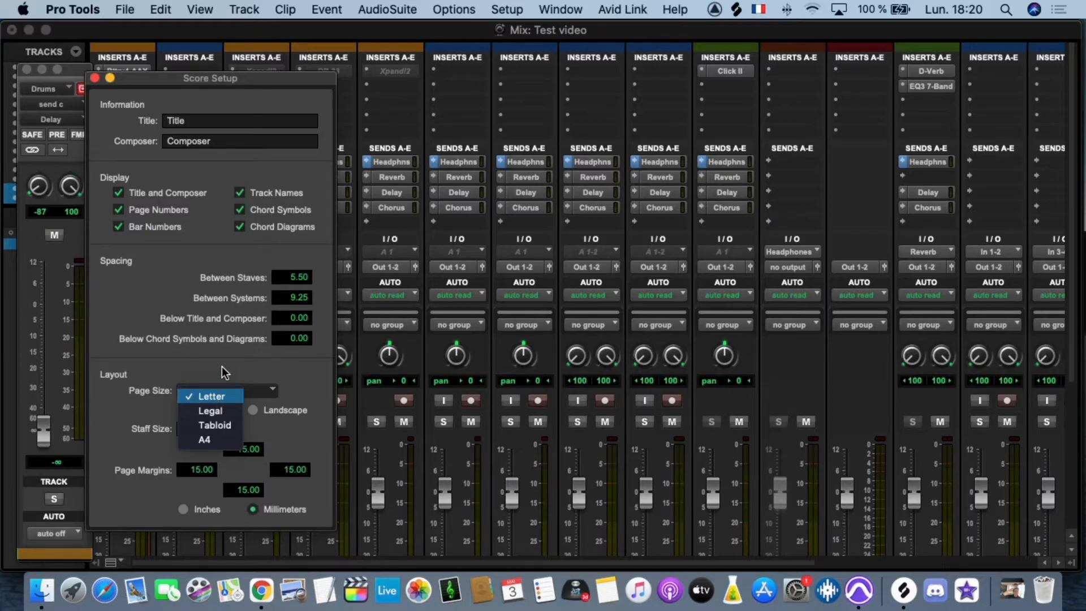
left_click(222, 368)
left_click(94, 78)
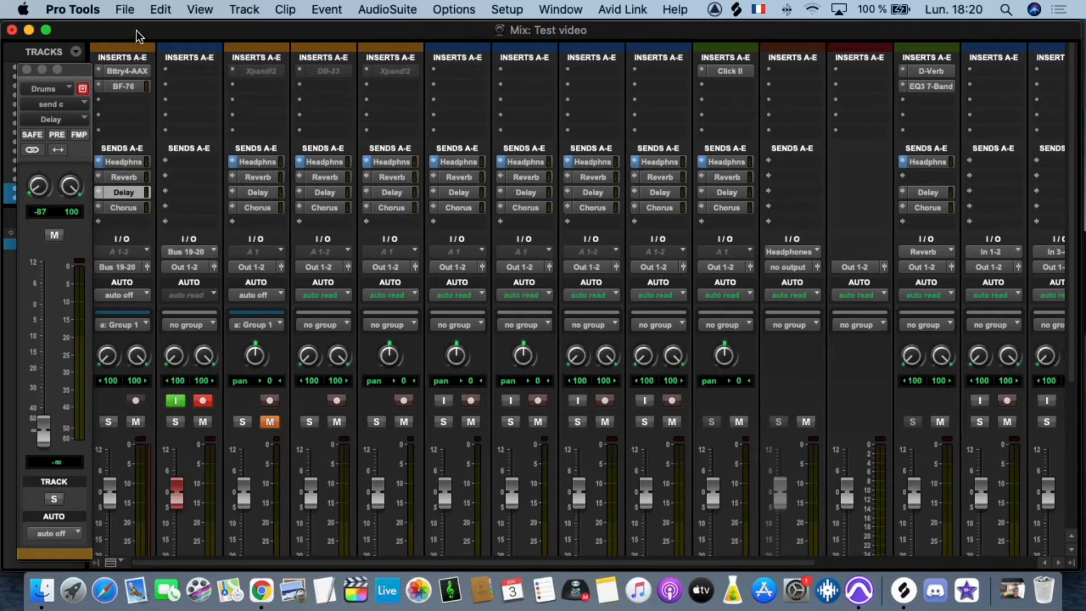
left_click(131, 8)
mouse_move(152, 6)
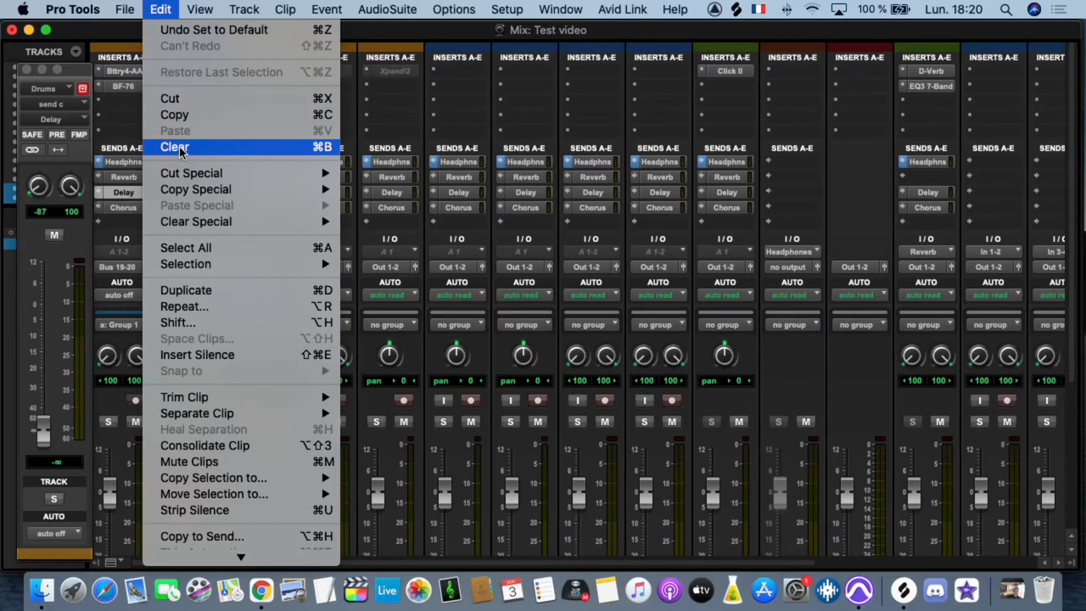
mouse_move(206, 177)
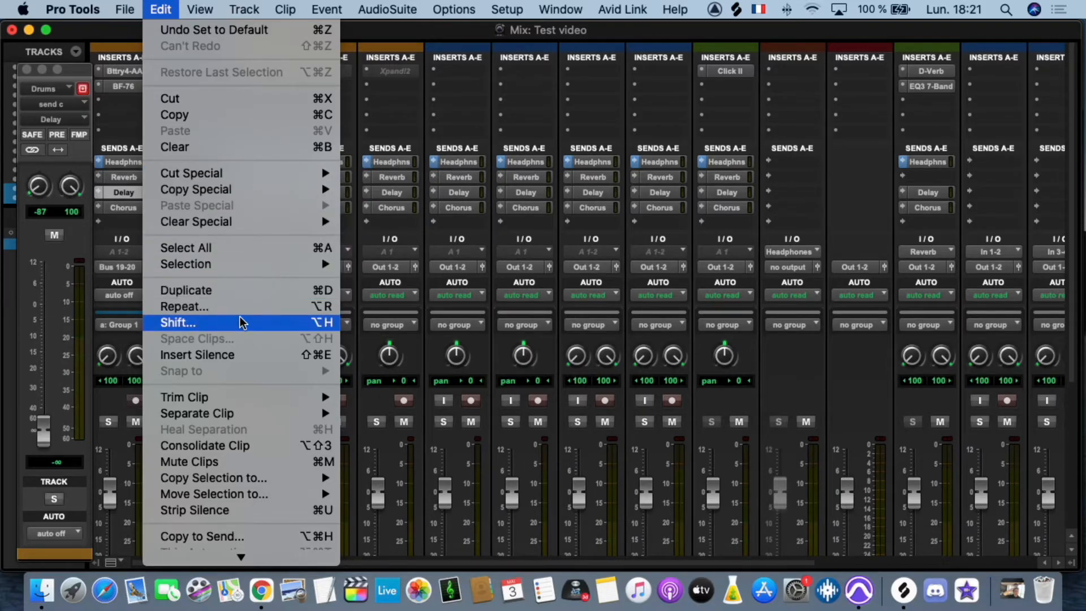
scroll(242, 321, "down", 2)
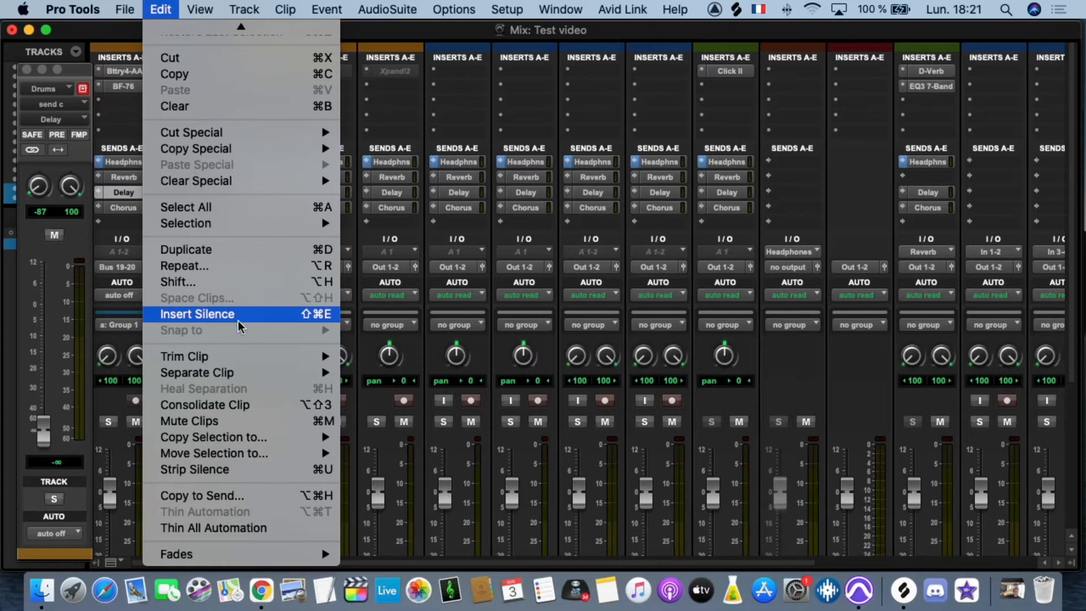
mouse_move(242, 358)
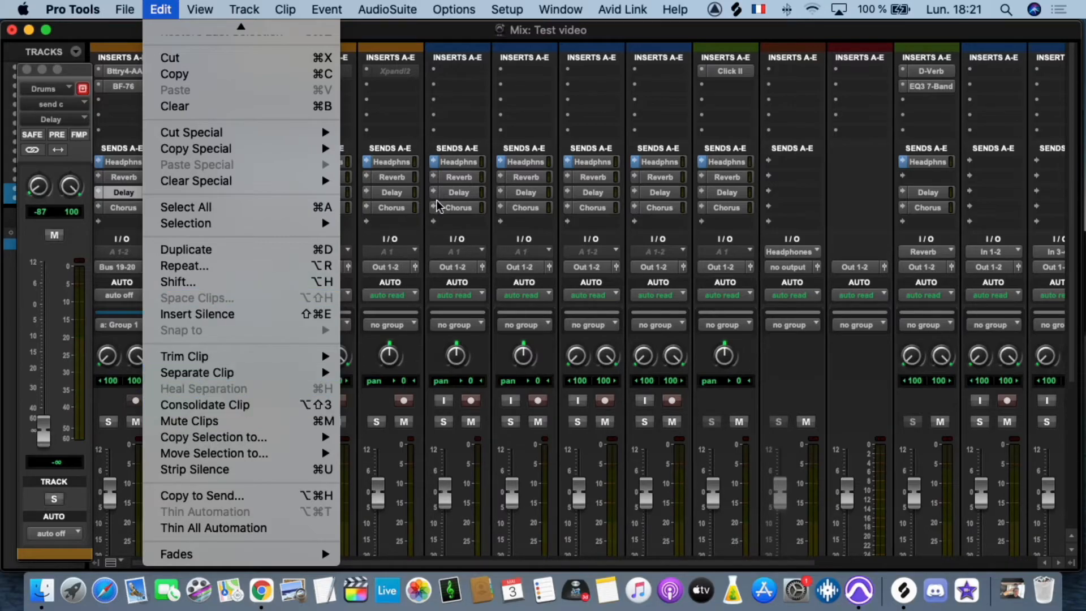
left_click(623, 241)
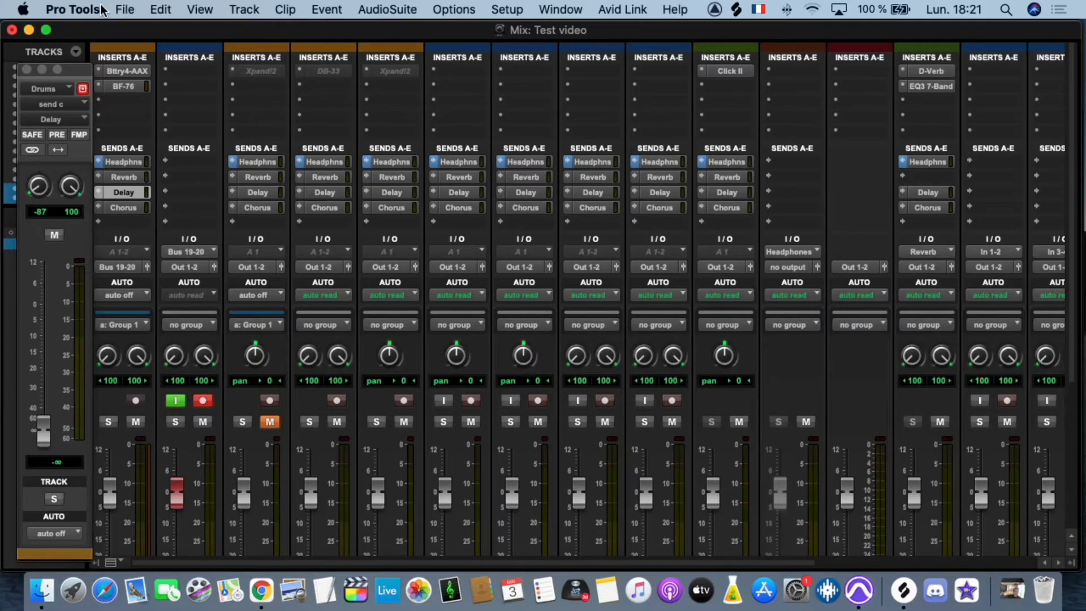
Show the Mic Preamps section in the Mix window's channel strips and hide it again
left_click(125, 9)
mouse_move(192, 6)
mouse_move(207, 32)
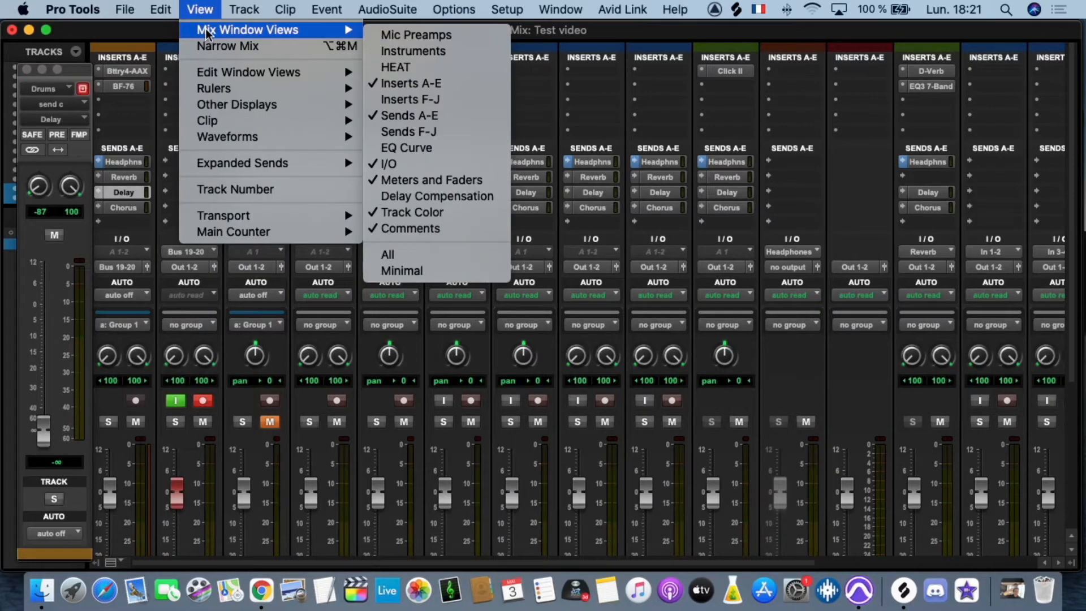
left_click(404, 37)
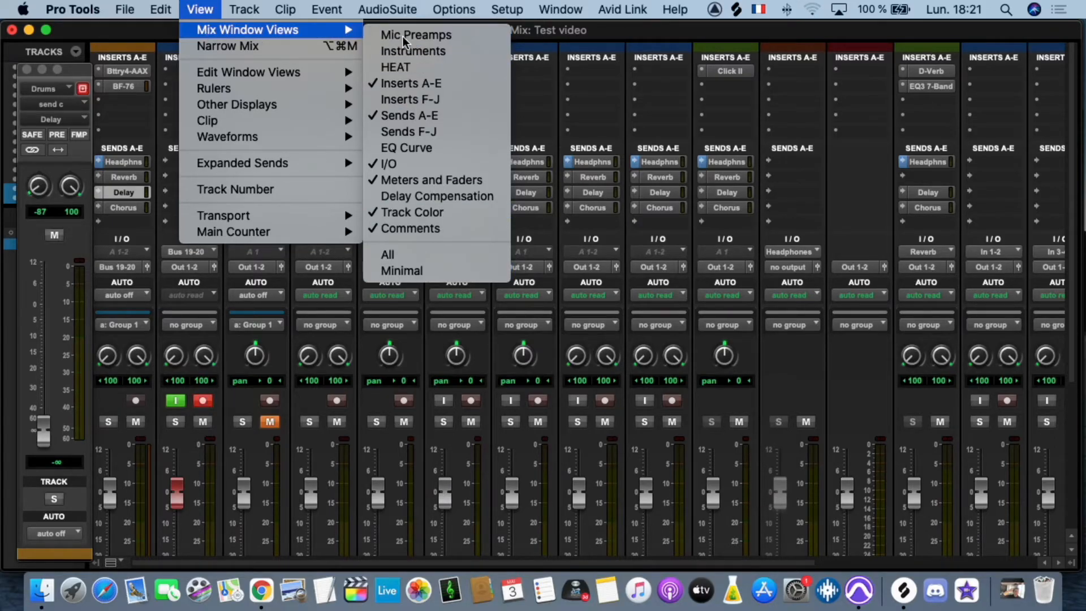
left_click(210, 9)
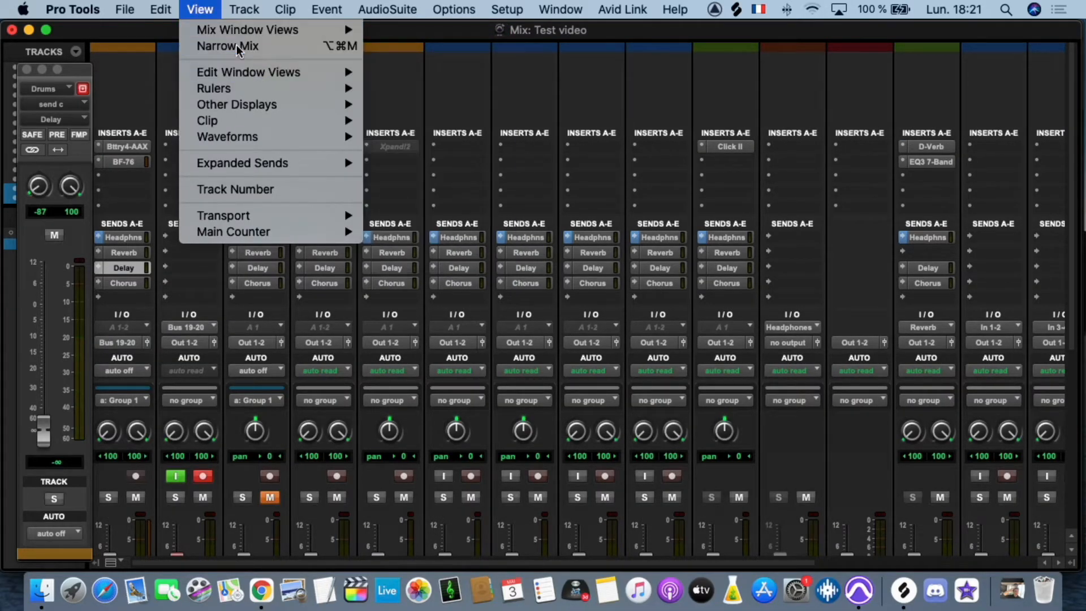
mouse_move(243, 30)
left_click(418, 36)
Review the available track, clip and event commands, including the time operations, and the AudioSuite processing categories down to the reverb plug-ins
left_click(201, 9)
mouse_move(244, 9)
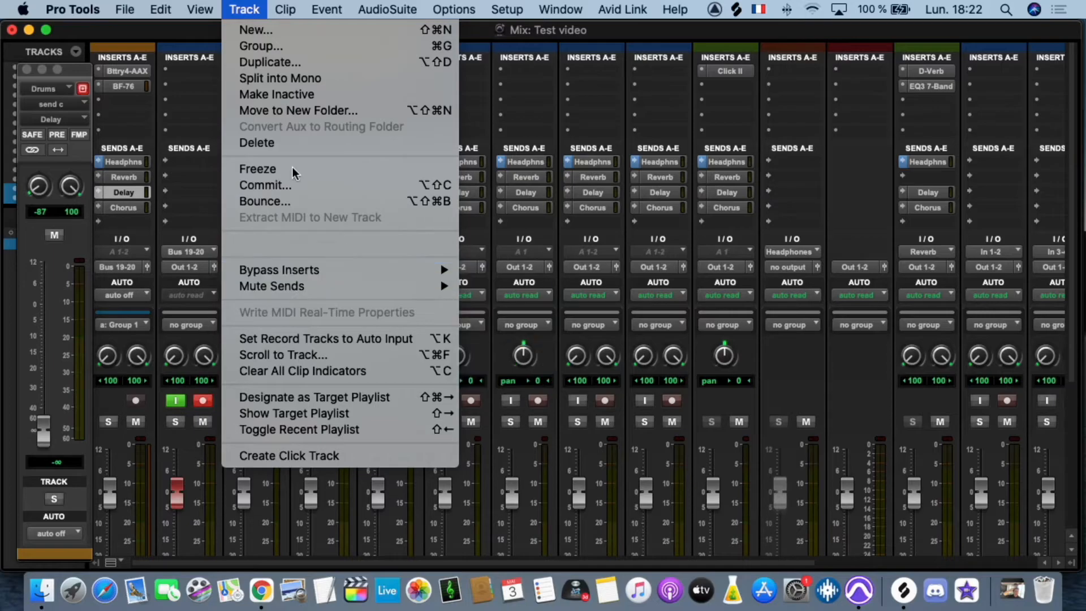
mouse_move(285, 9)
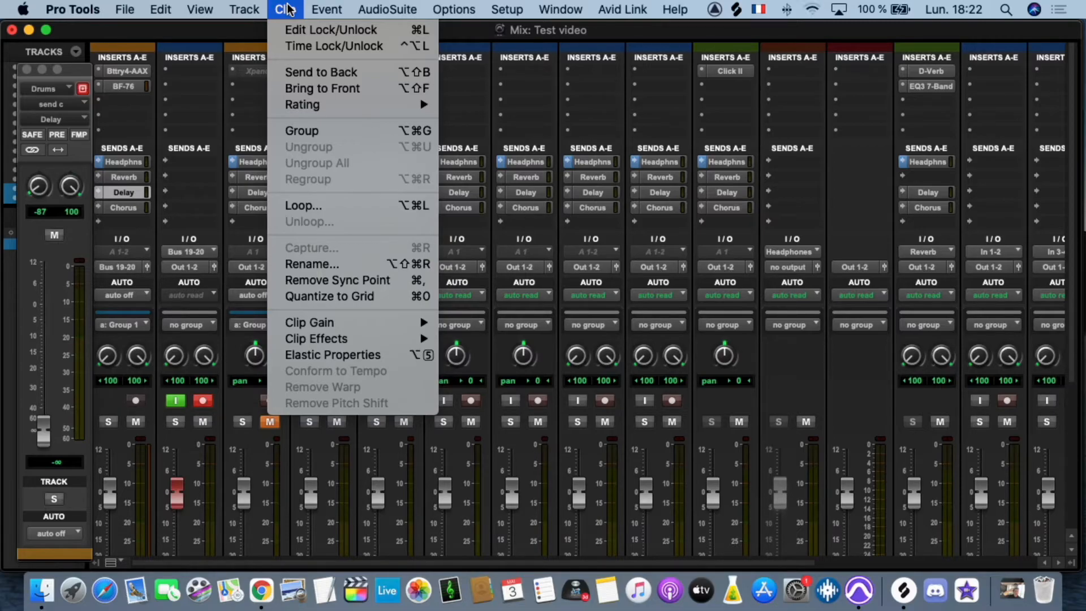
mouse_move(336, 13)
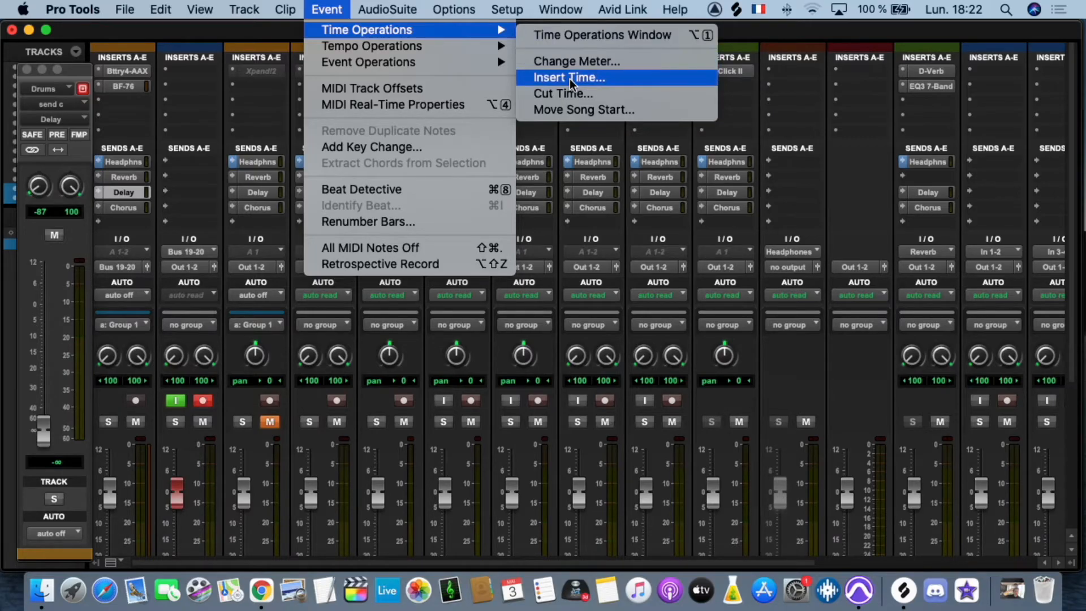
mouse_move(457, 52)
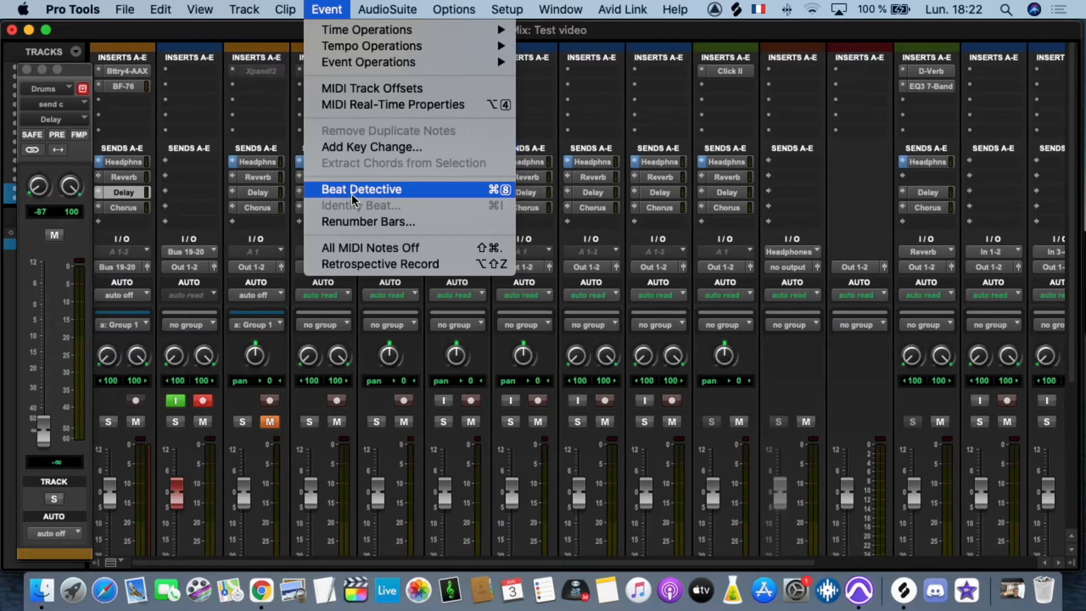
mouse_move(367, 6)
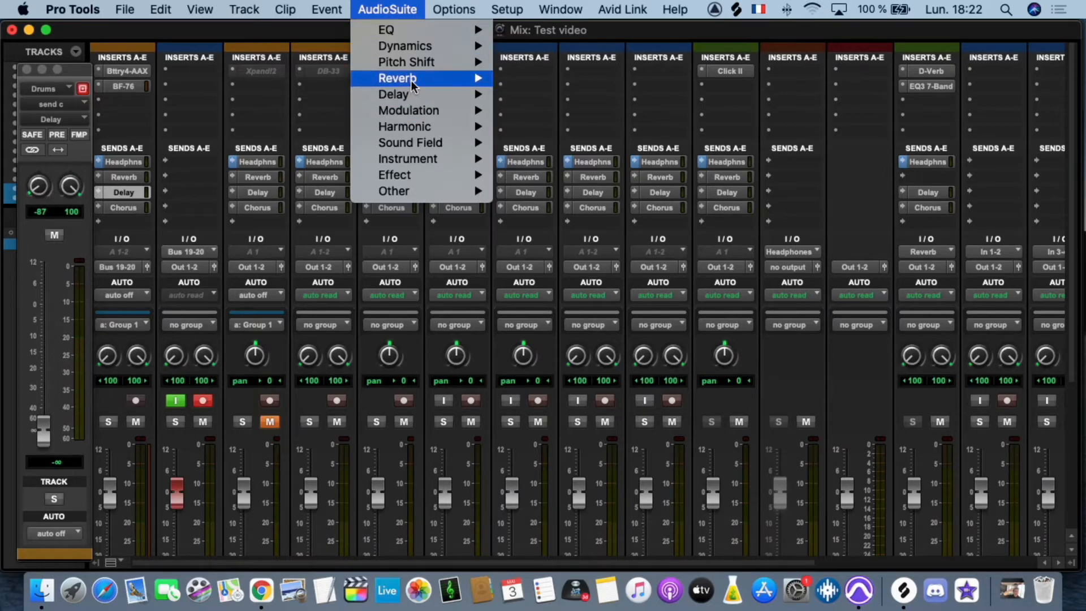
mouse_move(413, 78)
mouse_move(419, 54)
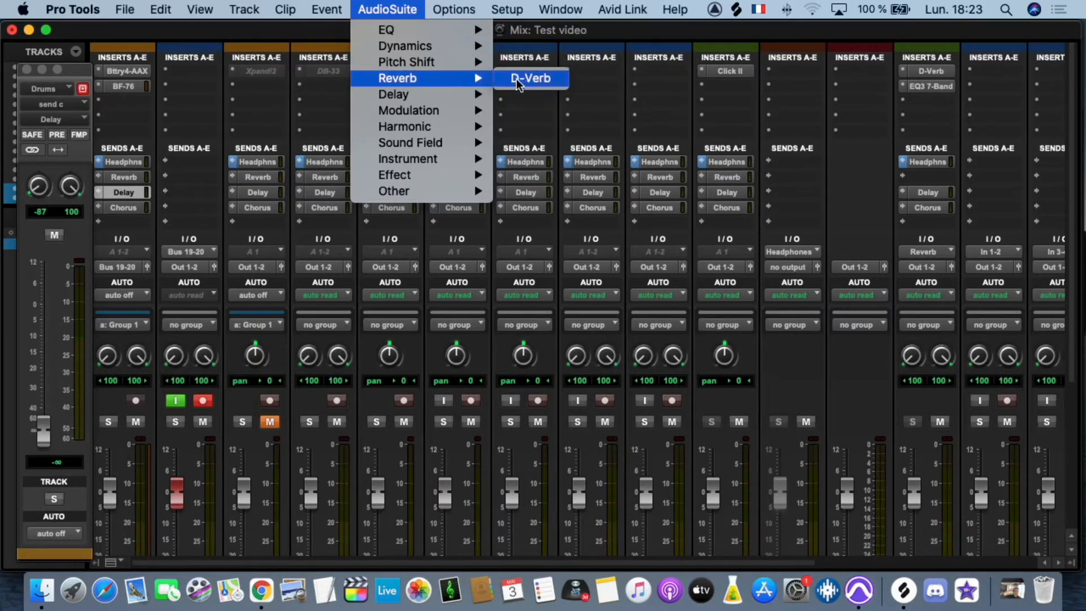
Turn on the Click option and look over the other recording, playback and editing options
mouse_move(447, 6)
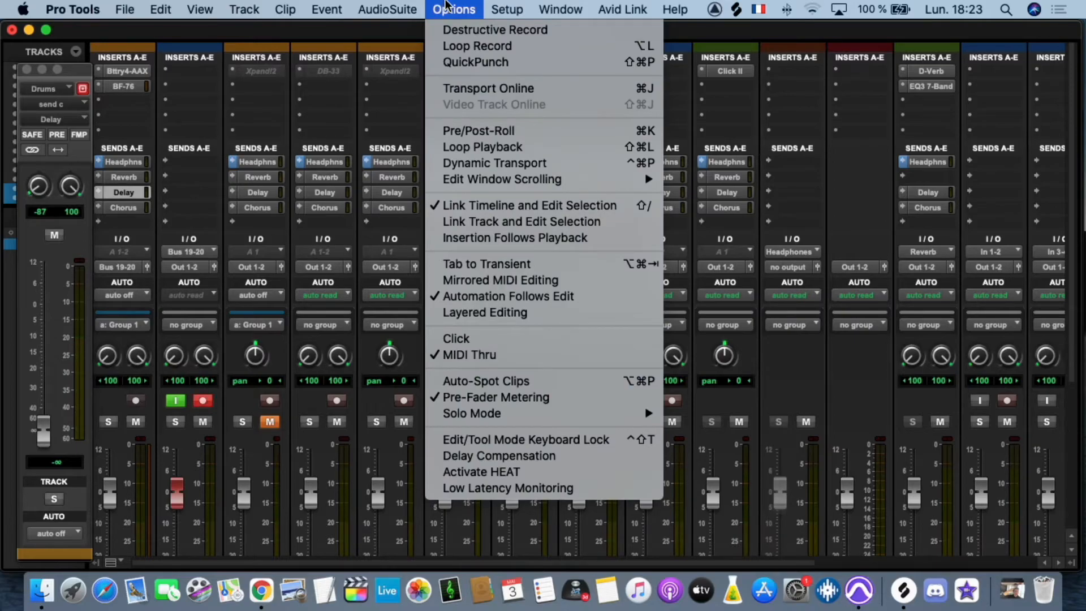
left_click(453, 338)
left_click(456, 9)
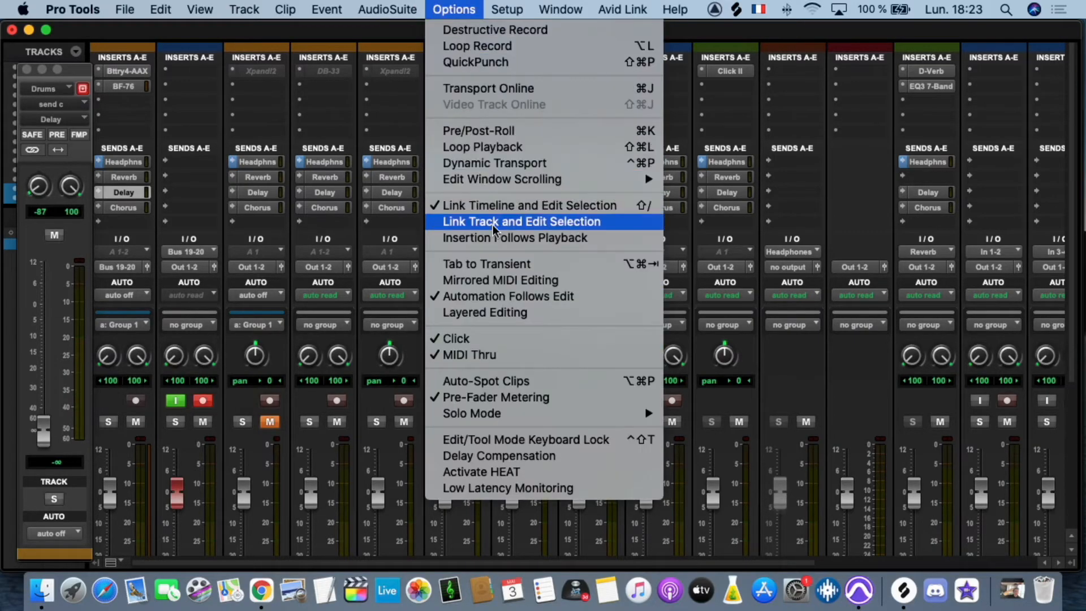
left_click(507, 87)
View the Hardware Setup for the ULN-8, launch its setup app to see the audio devices, and close both
left_click(507, 9)
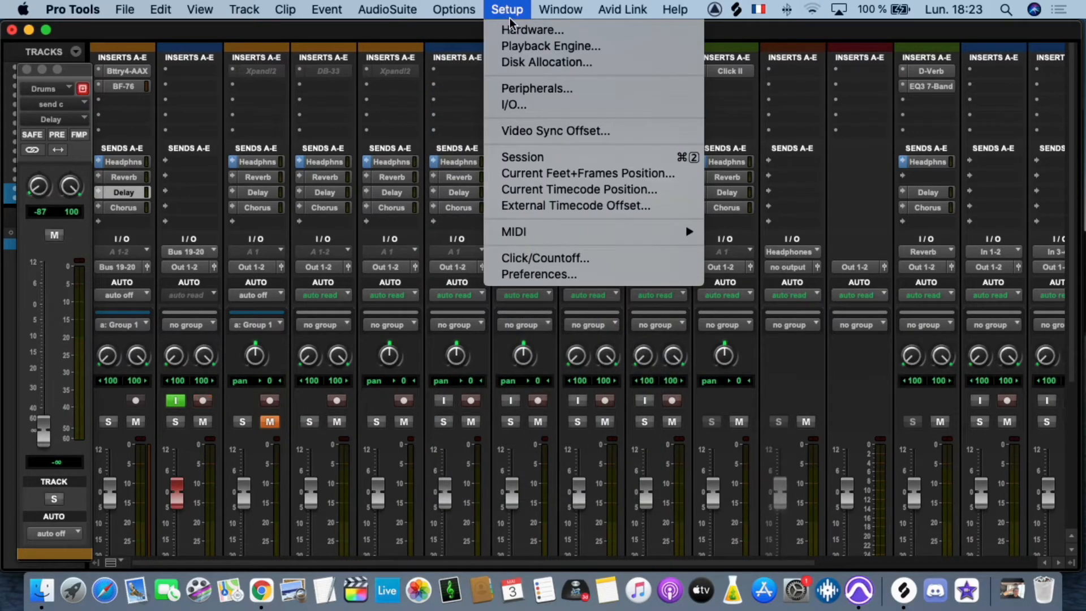
left_click(507, 30)
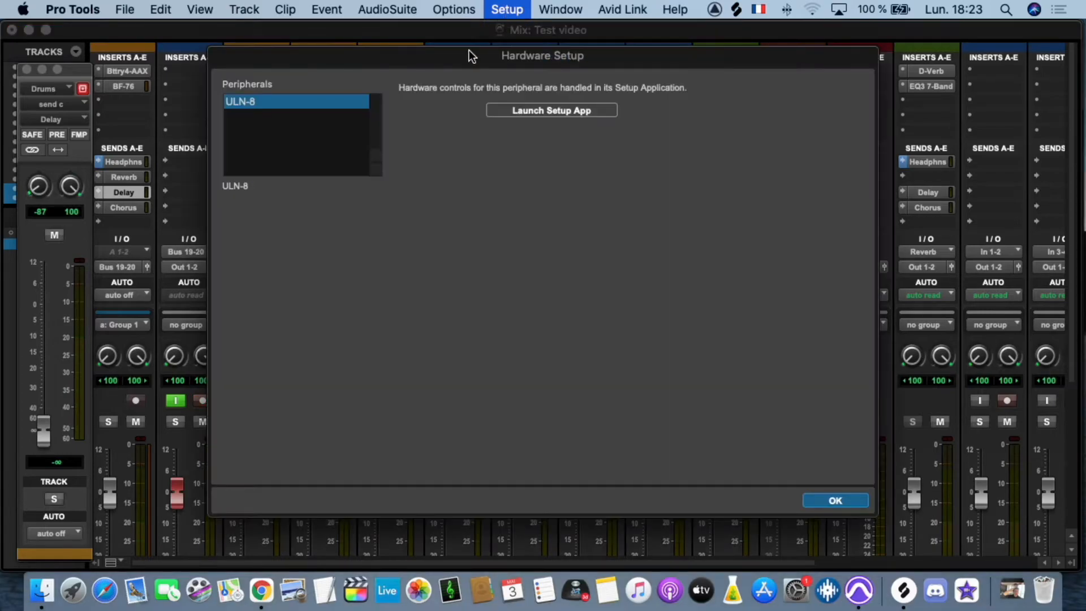
left_click(538, 113)
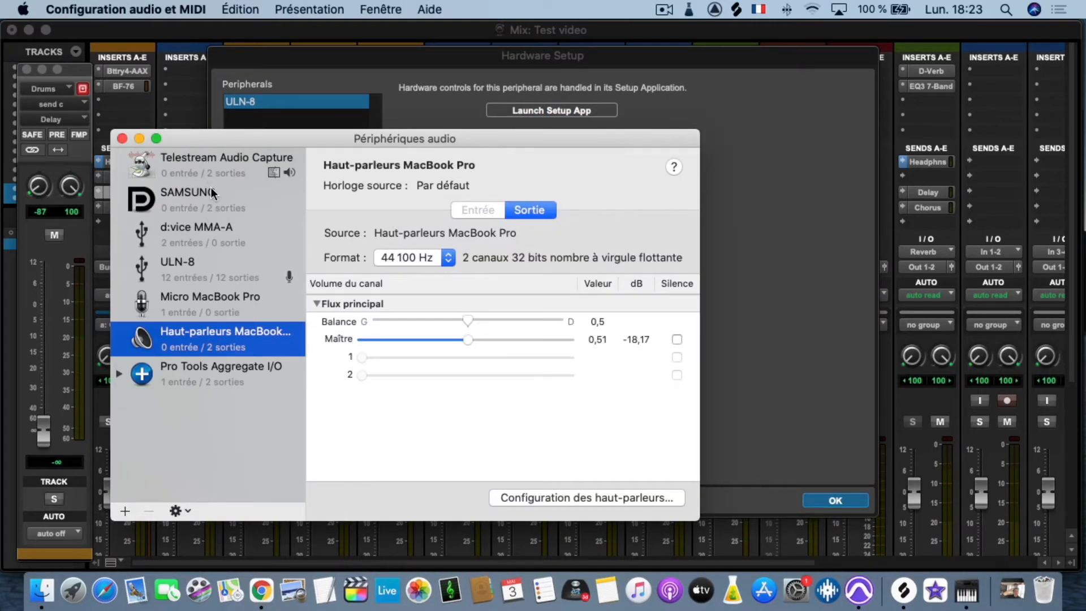
left_click(121, 139)
left_click(374, 9)
left_click(309, 9)
left_click(831, 503)
left_click(831, 501)
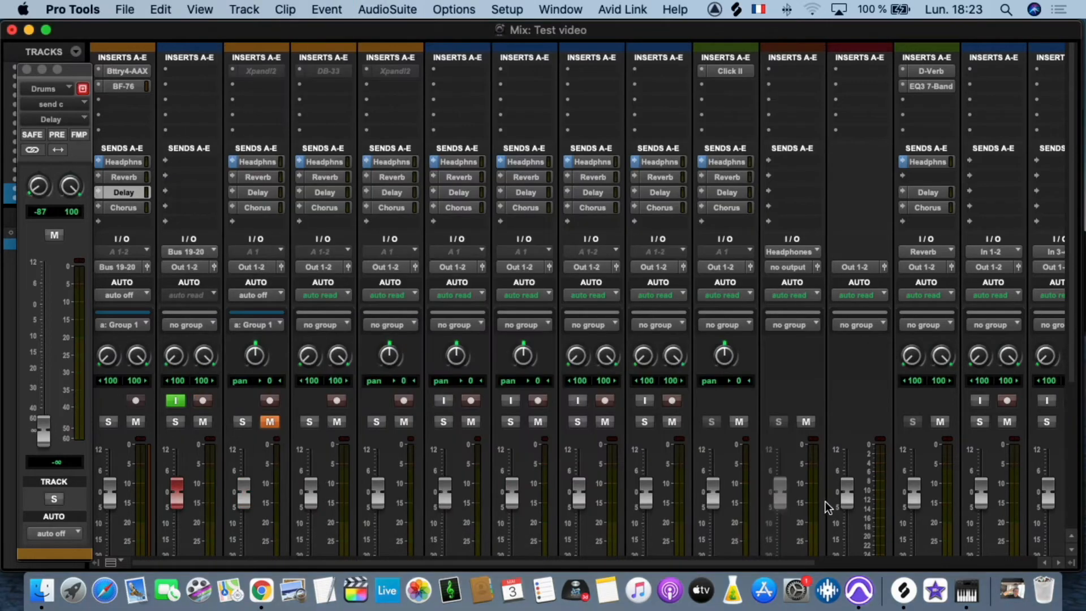
Examine the Playback Engine settings, including the available hardware buffer sizes, and close the dialog with the current choices
left_click(396, 9)
left_click(488, 10)
left_click(507, 9)
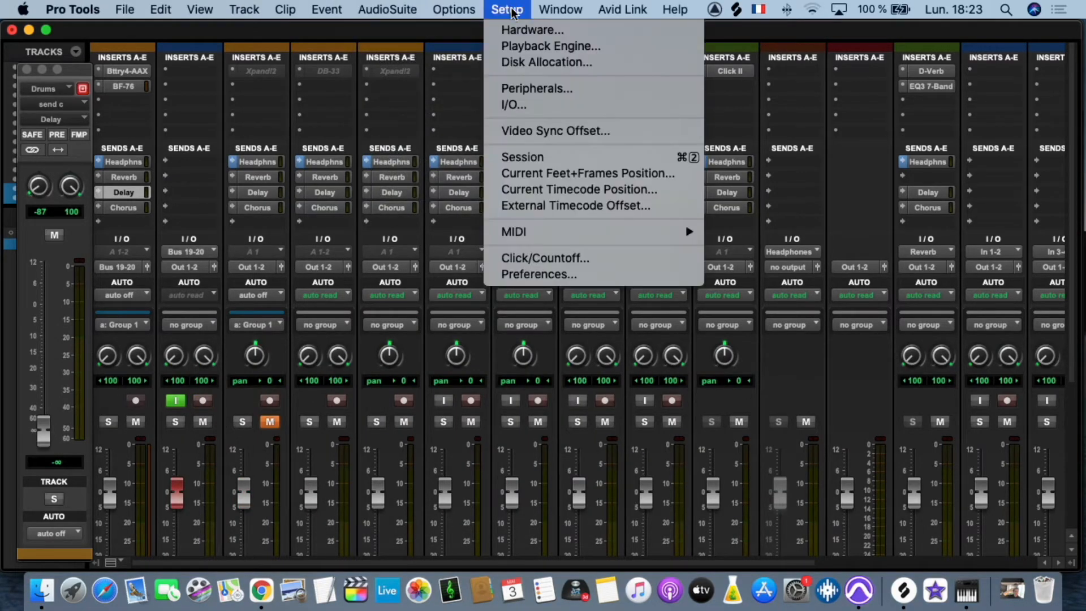
left_click(523, 47)
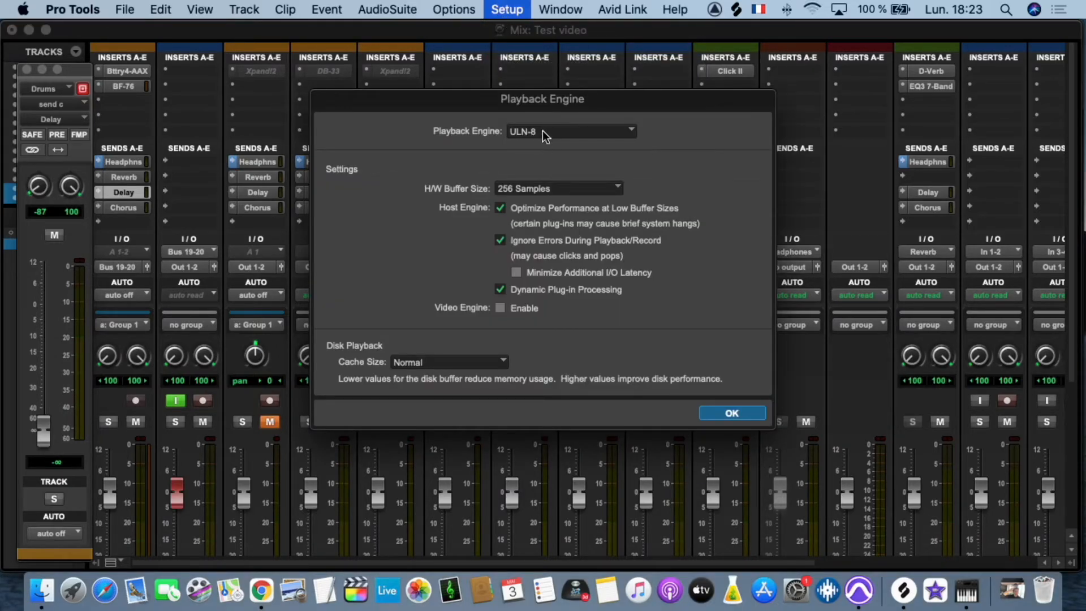
left_click(523, 189)
left_click(524, 189)
left_click(520, 189)
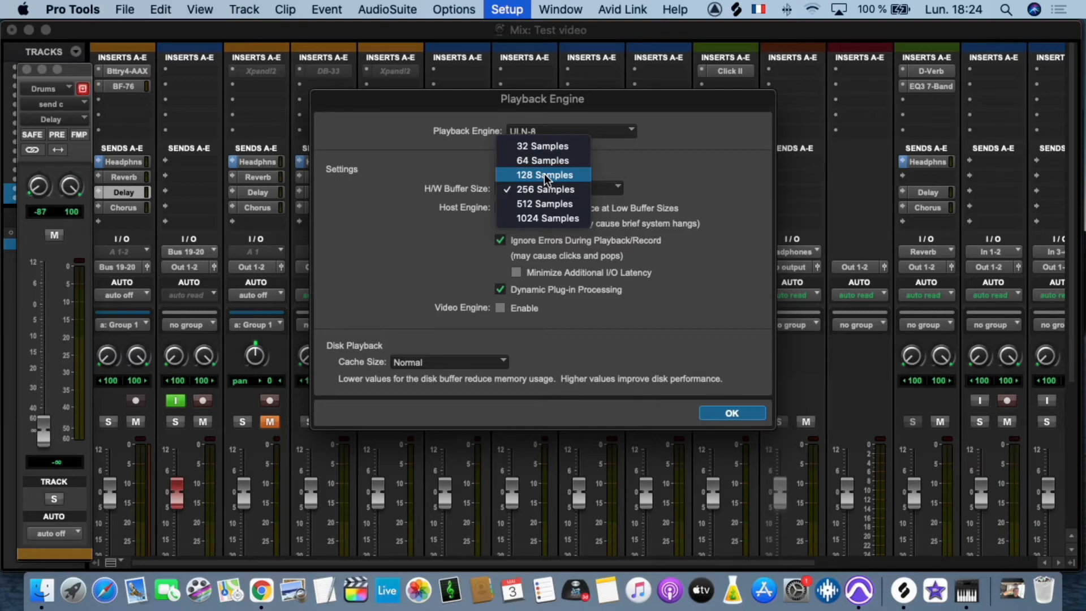
left_click(542, 128)
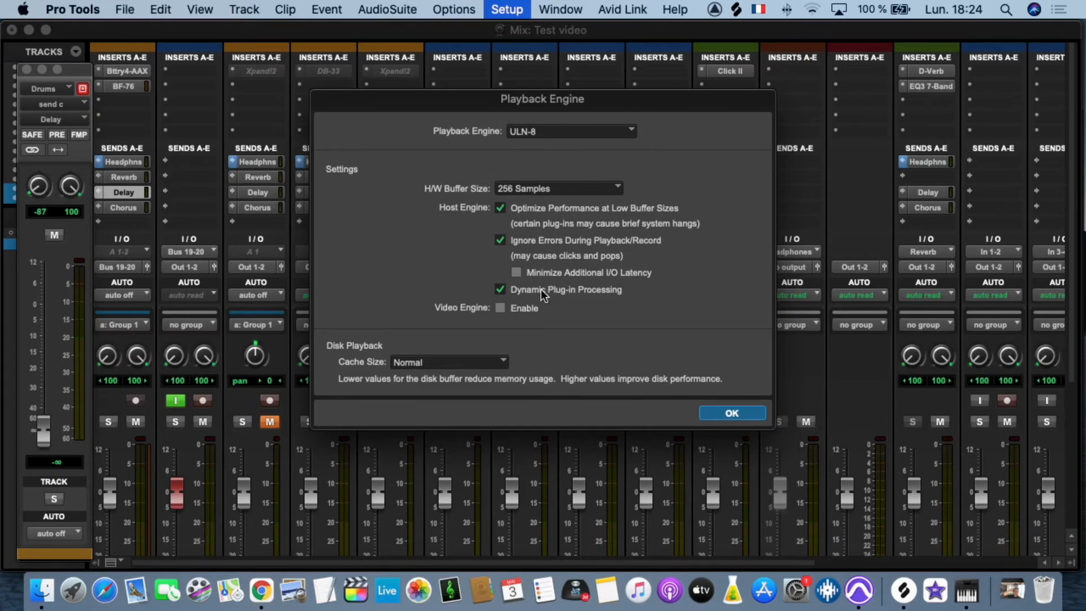
left_click(732, 413)
View the Disk Allocation of the audio tracks and cancel out of the dialog
left_click(507, 9)
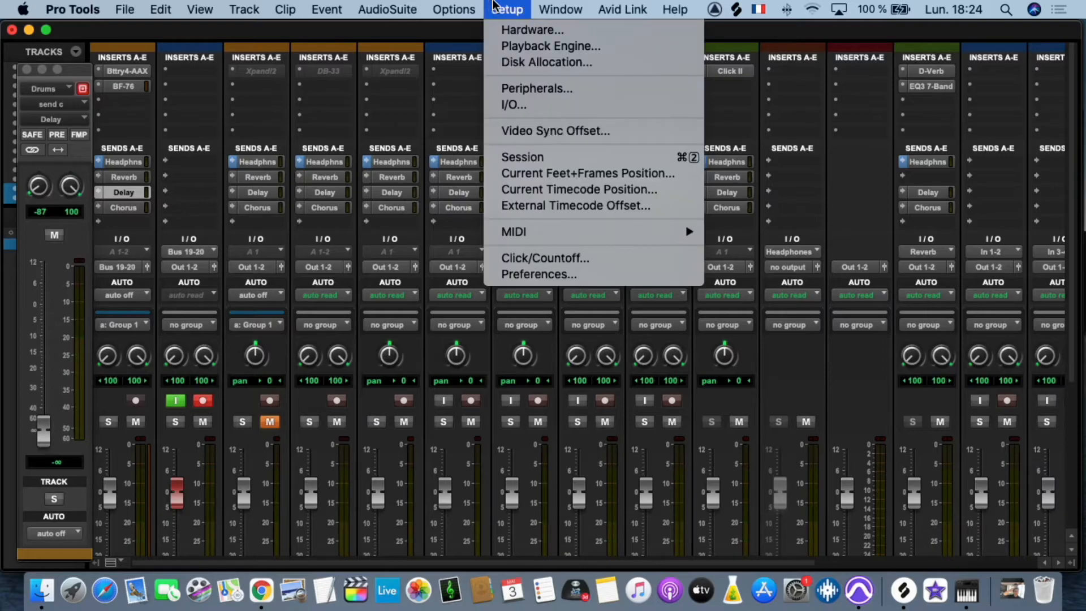
left_click(552, 61)
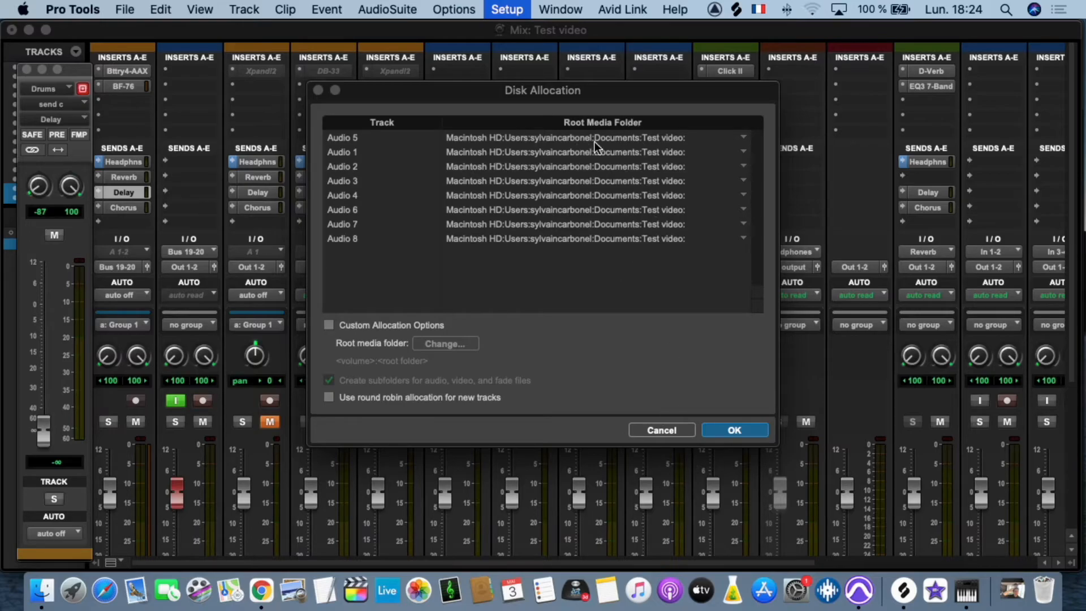
left_click(656, 430)
Look through the Peripherals settings, from Synchronization and MIDI Controllers to Mic Preamps and Satellites, and cancel the dialog
left_click(516, 10)
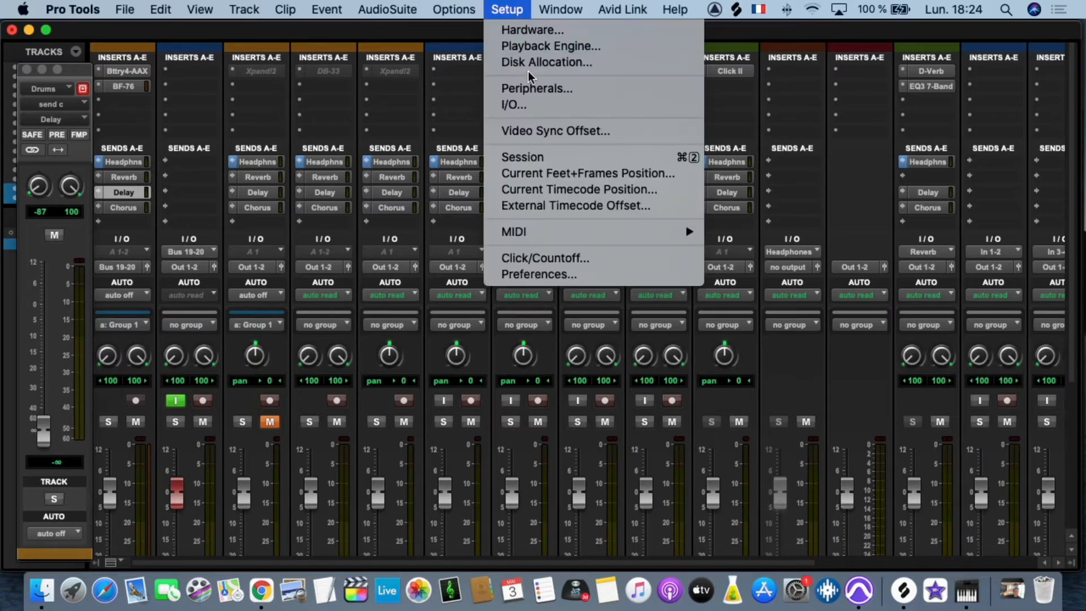
left_click(546, 90)
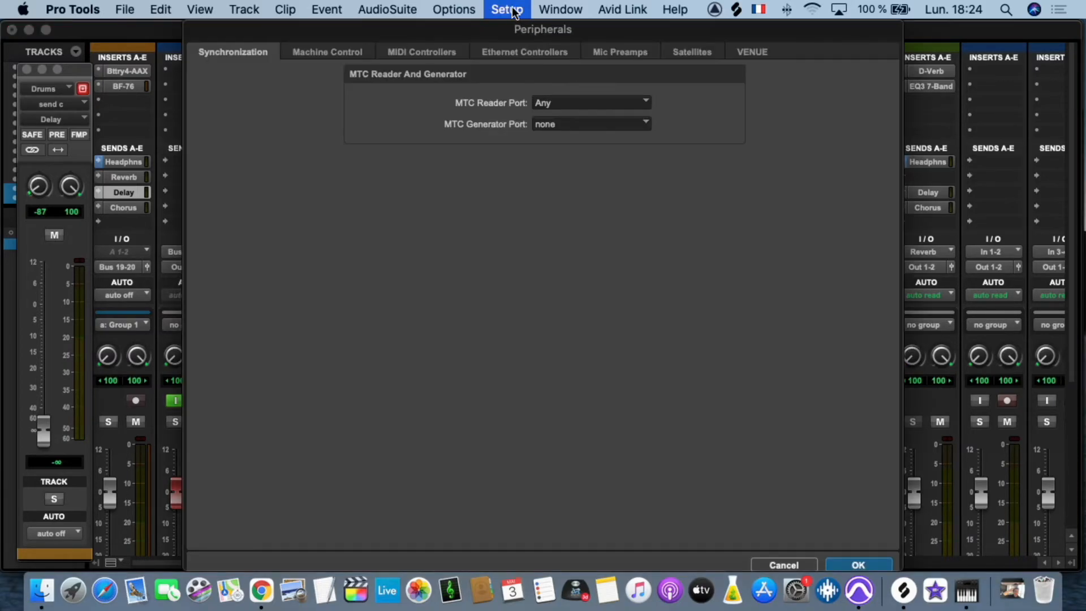
left_click(363, 51)
left_click(419, 52)
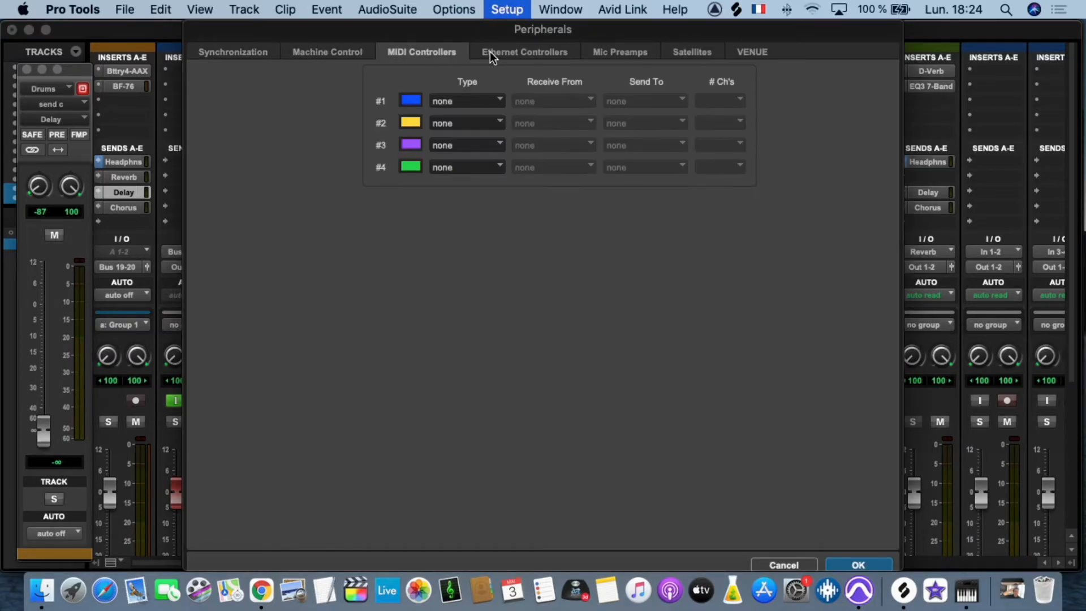
left_click(498, 52)
left_click(598, 52)
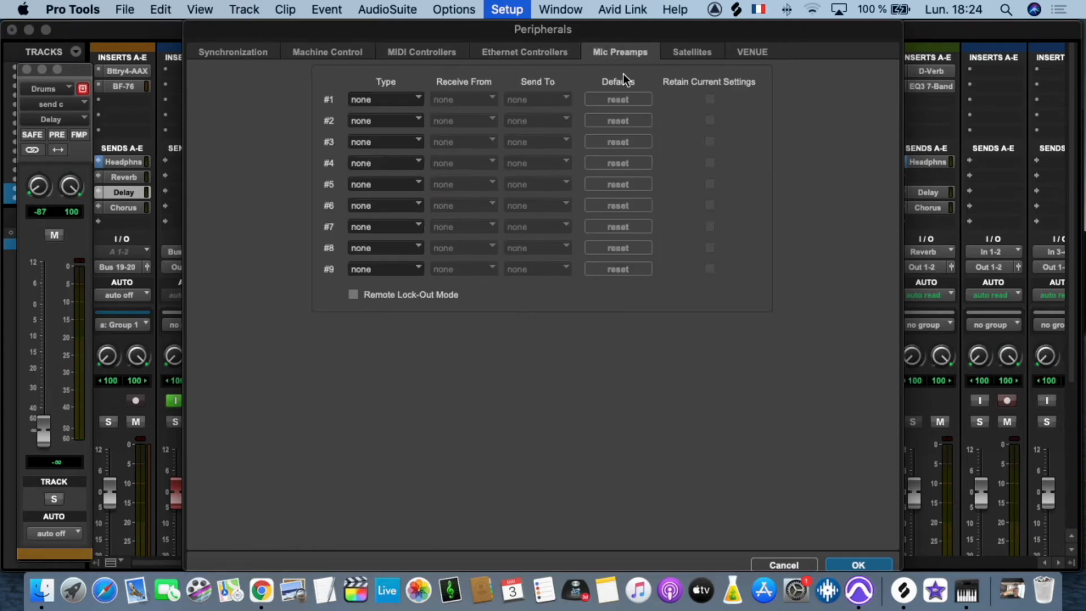
left_click(688, 53)
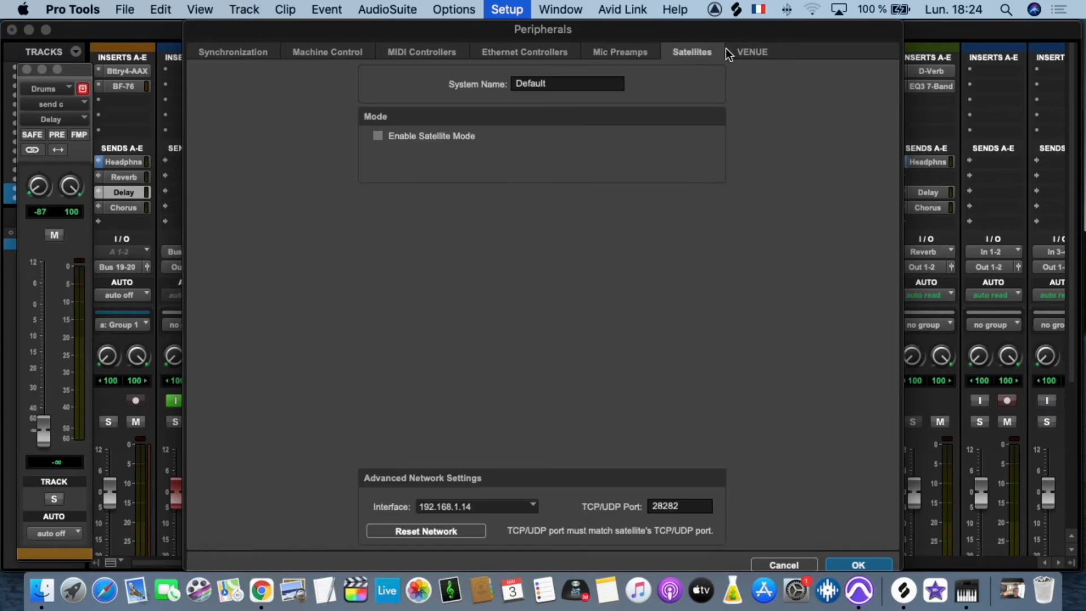
left_click(426, 53)
left_click(686, 56)
left_click(246, 52)
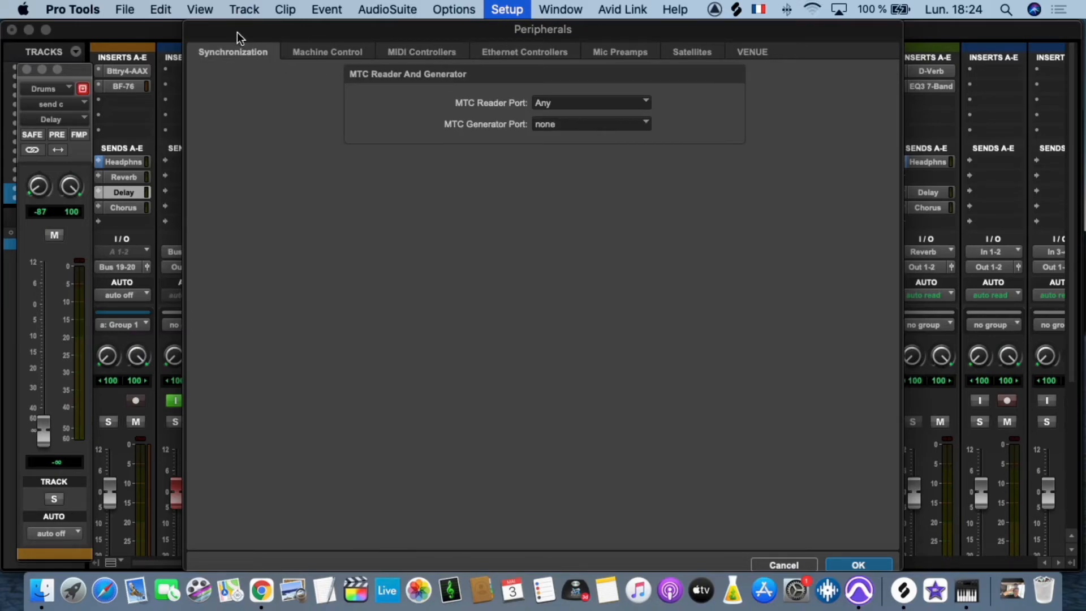
left_click(501, 9)
left_click(717, 391)
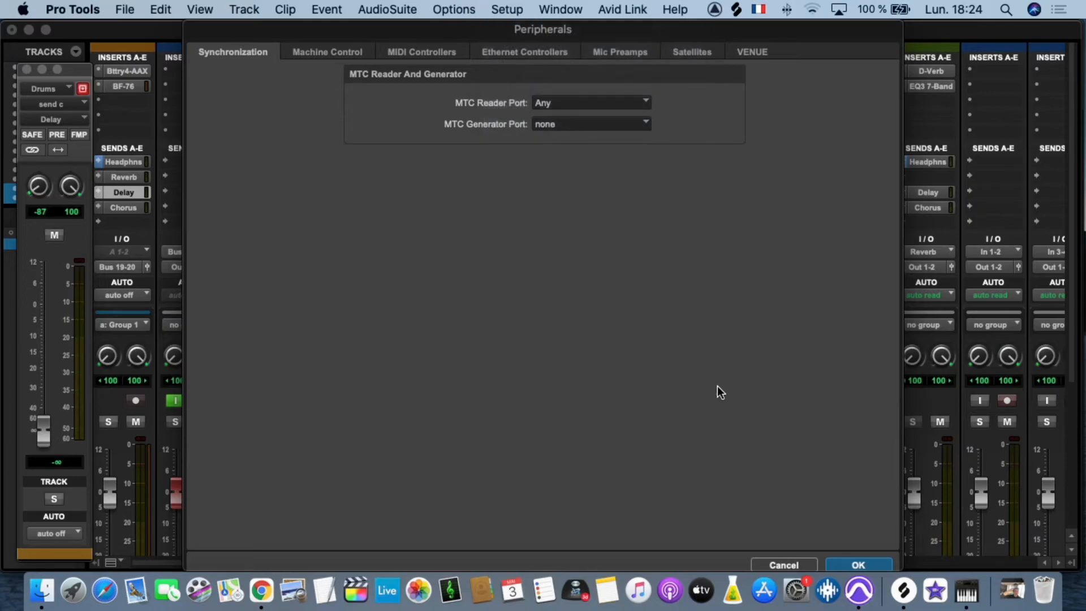
left_click(775, 559)
Open the I/O Setup and examine the Out 1-2 channel assignments and the available Monitor Path outputs
left_click(512, 8)
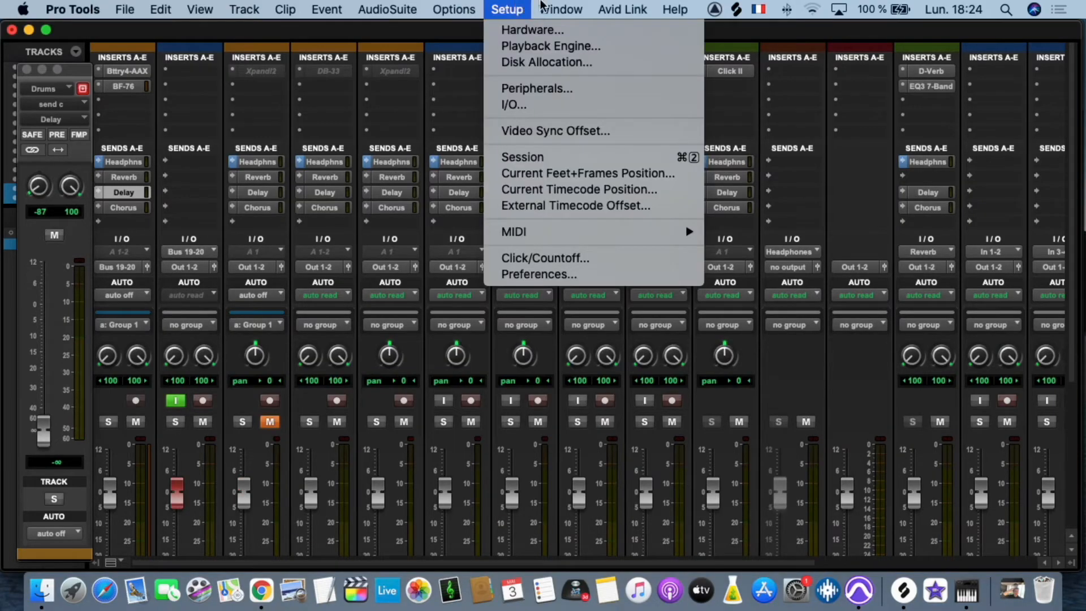
left_click(534, 109)
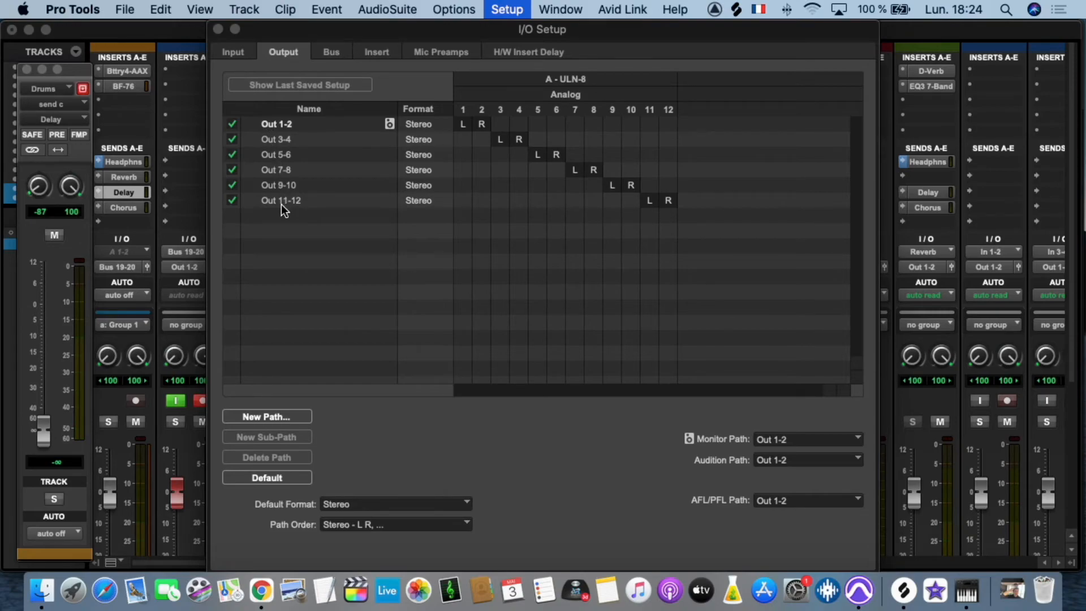
left_click(482, 125)
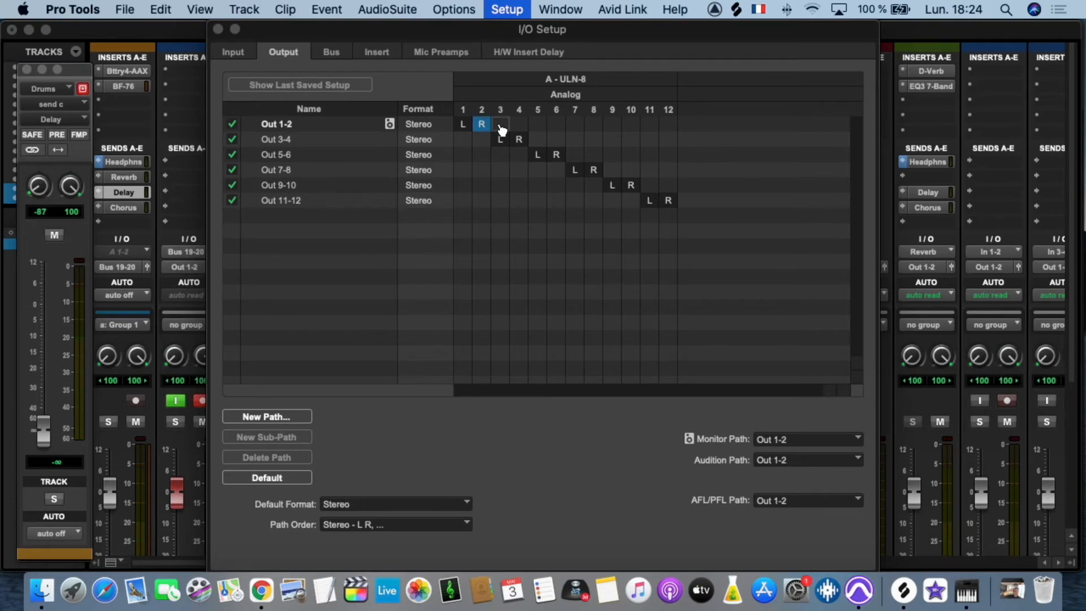
left_click(465, 127)
left_click(782, 440)
left_click(746, 429)
left_click(762, 438)
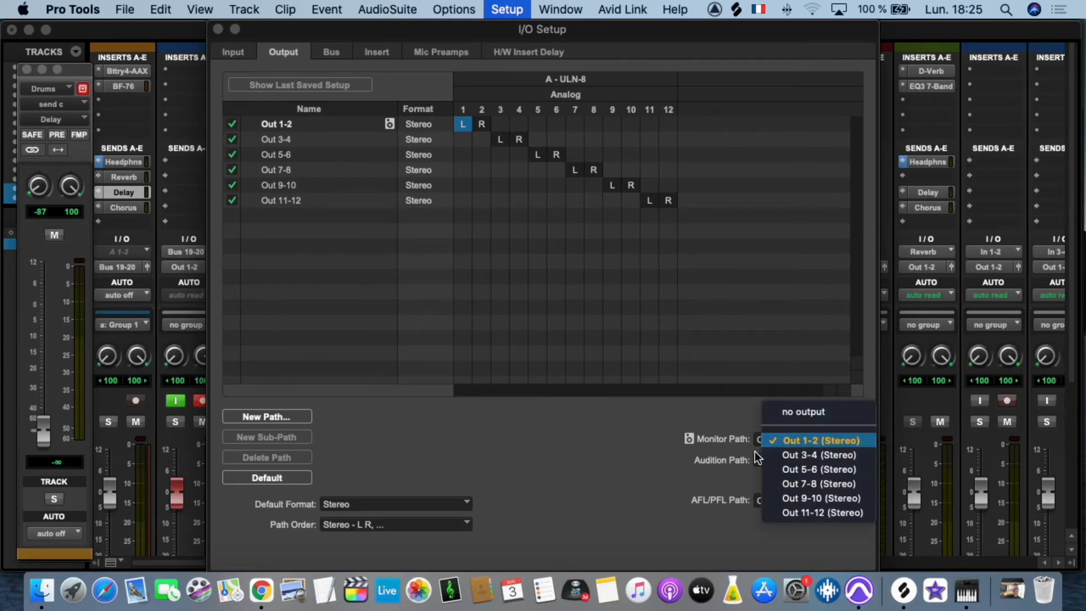
left_click(745, 436)
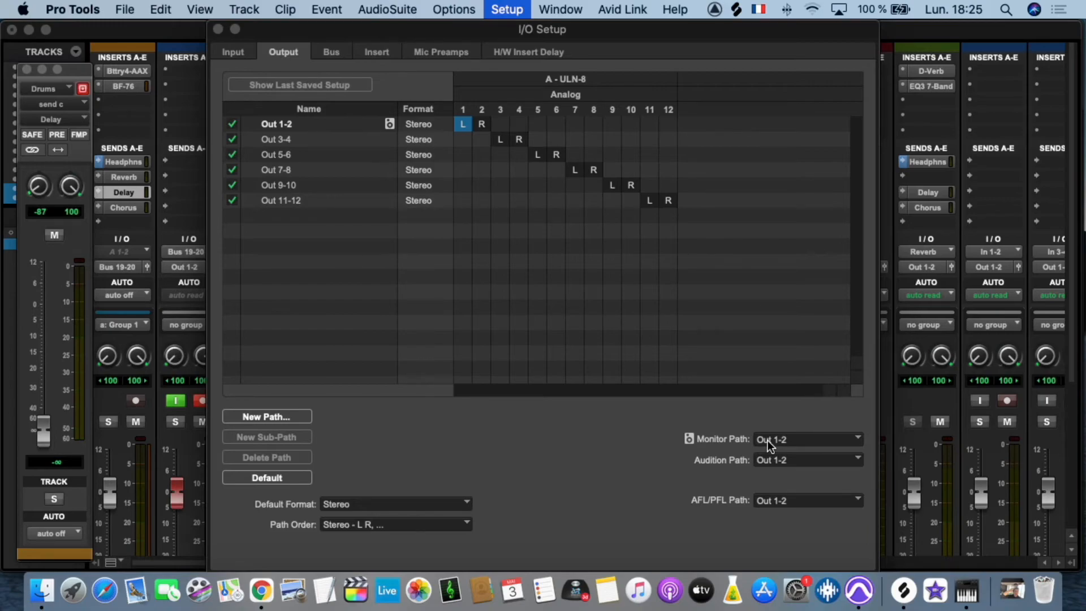
left_click(775, 440)
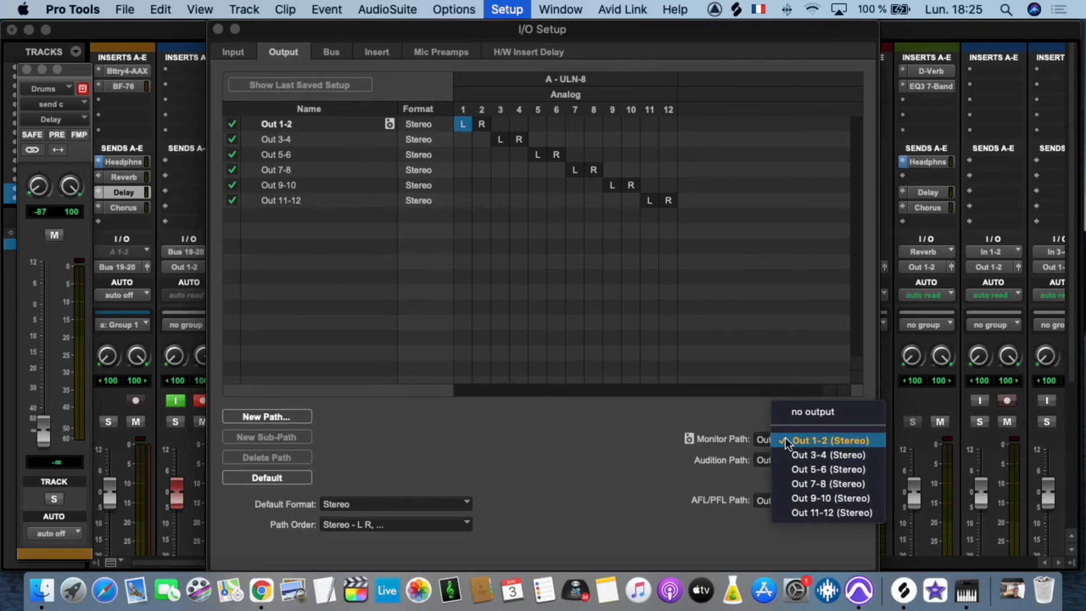
left_click(751, 434)
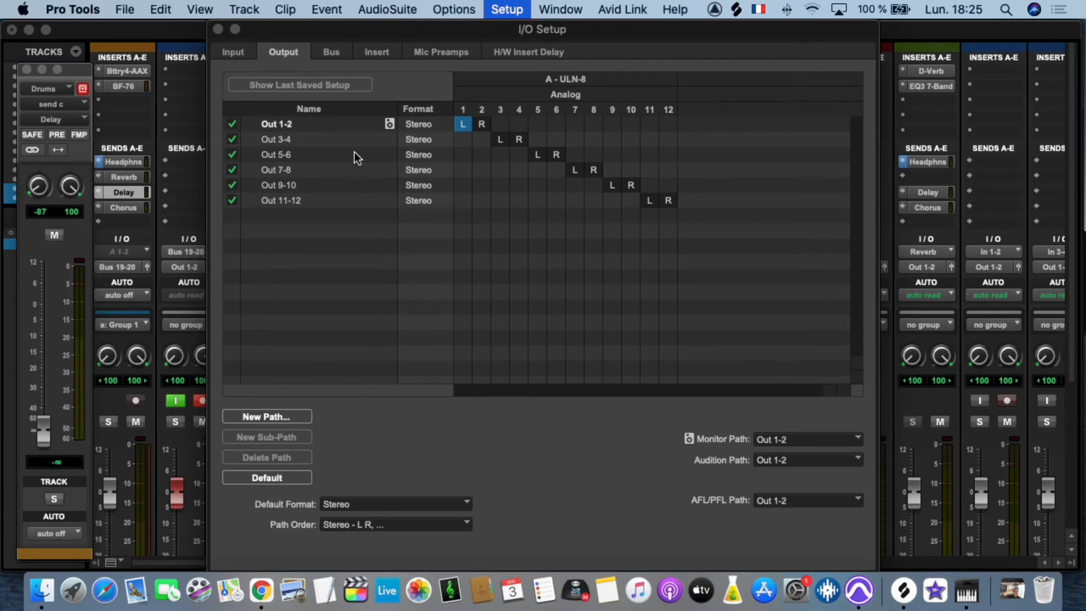
Examine the bus paths and their output mapping in the I/O Setup, comparing them with the input and output paths
left_click(331, 52)
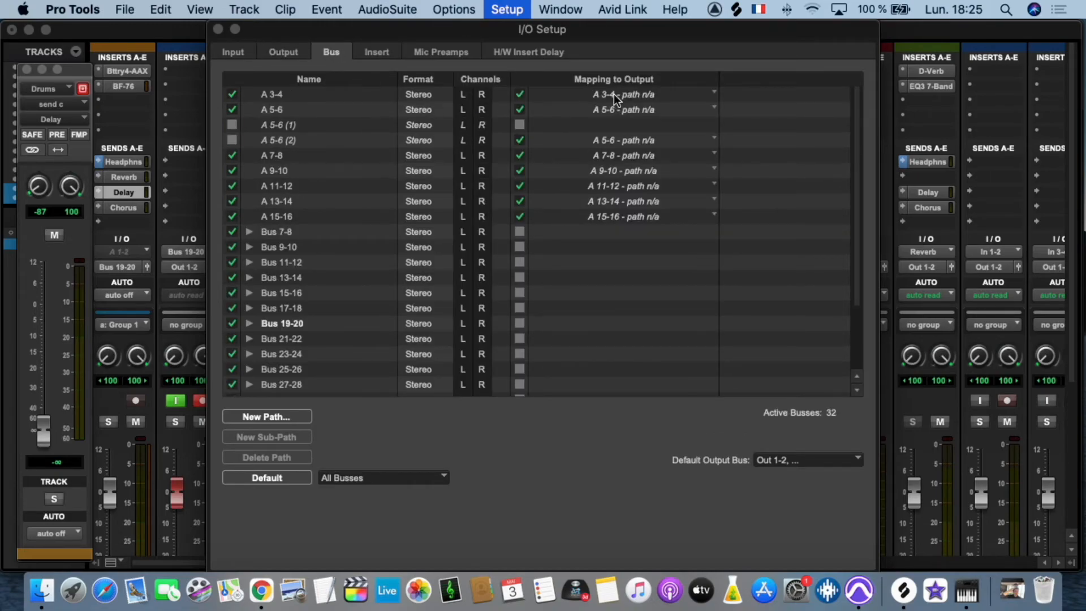
left_click(236, 51)
left_click(279, 51)
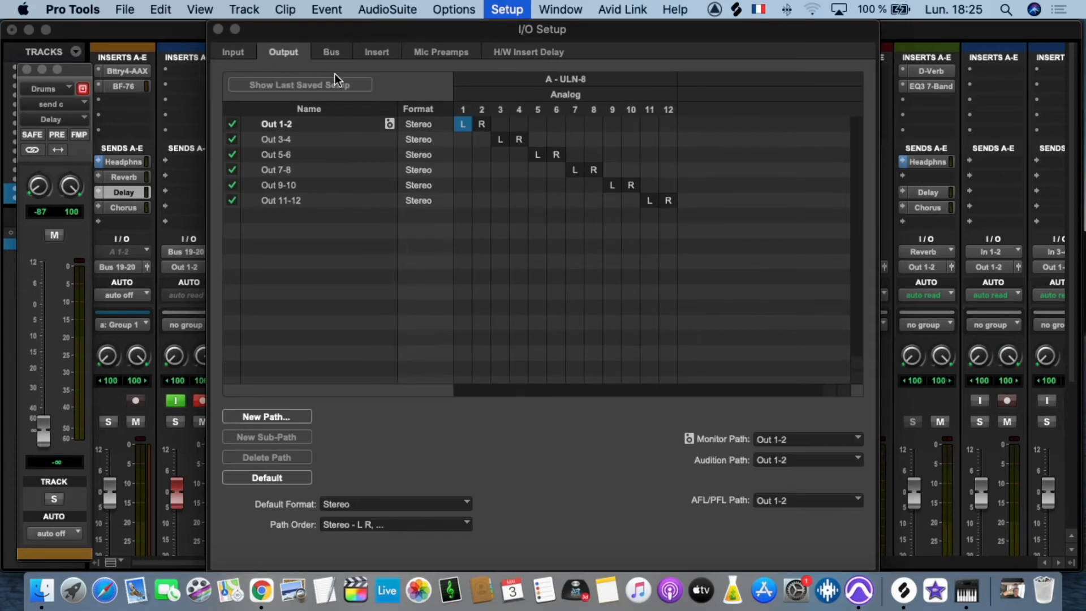
left_click(330, 52)
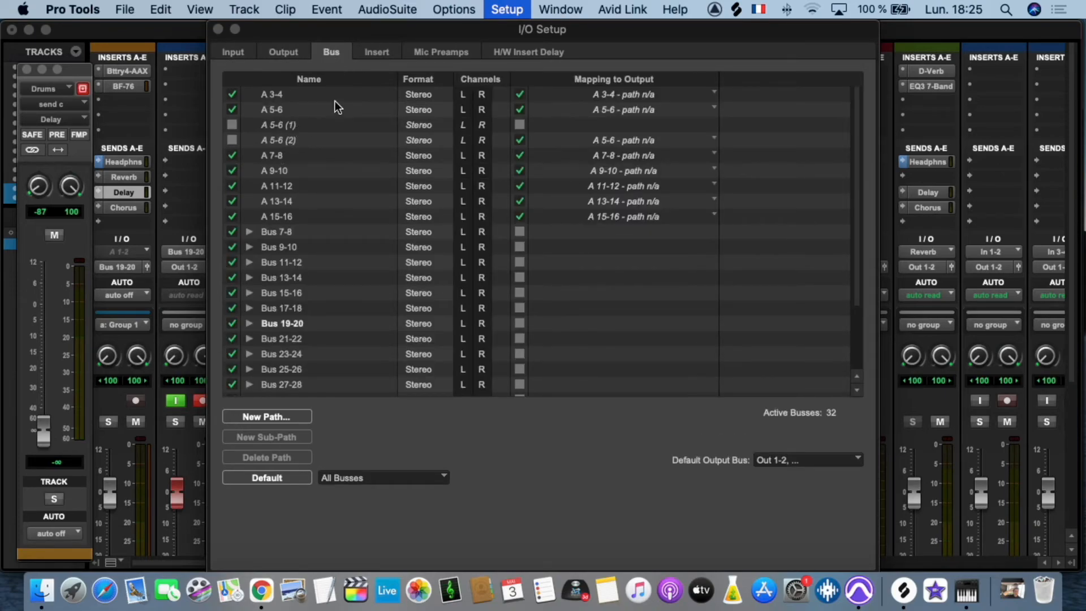
Examine the hardware insert paths in the I/O Setup, selecting the Insert 1-2 path
left_click(378, 52)
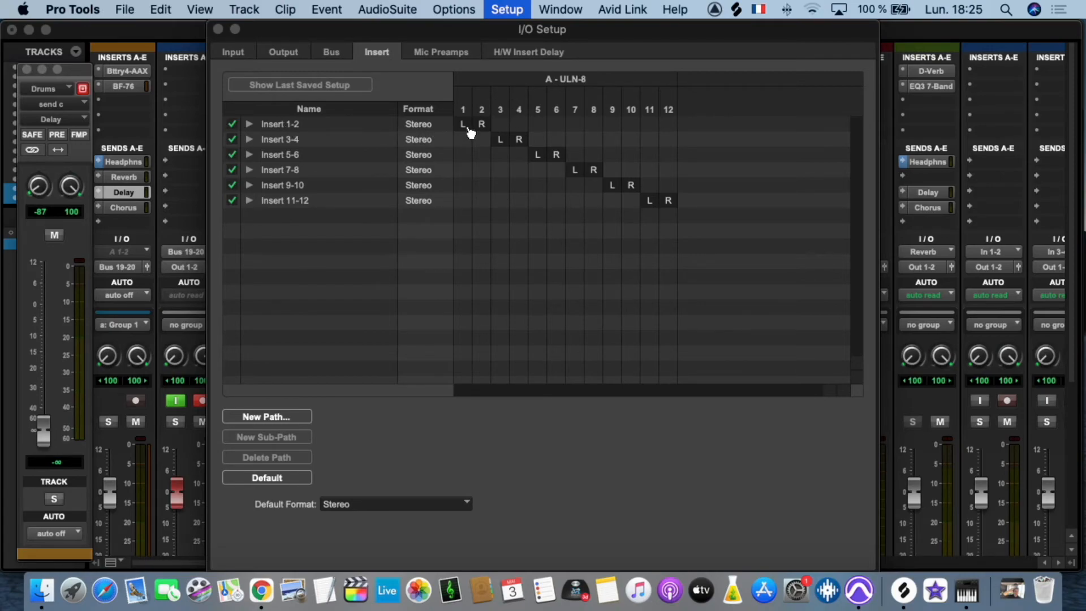
left_click(269, 123)
double_click(276, 124)
left_click(249, 124)
left_click(249, 125)
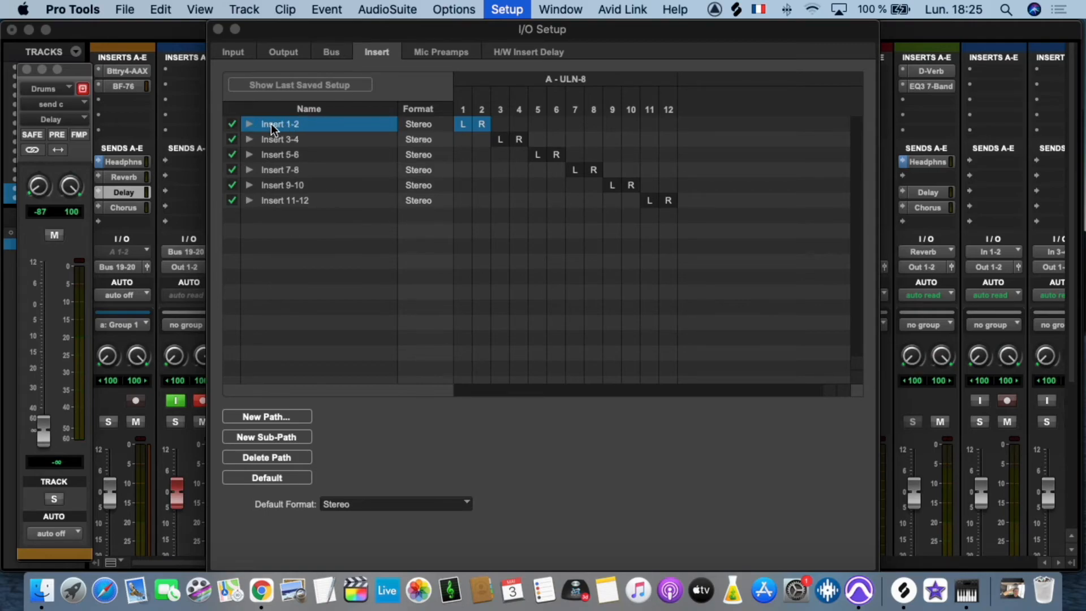
View the Mic Preamps and the H/W Insert Delay value of channel 1, and close the I/O Setup
left_click(441, 54)
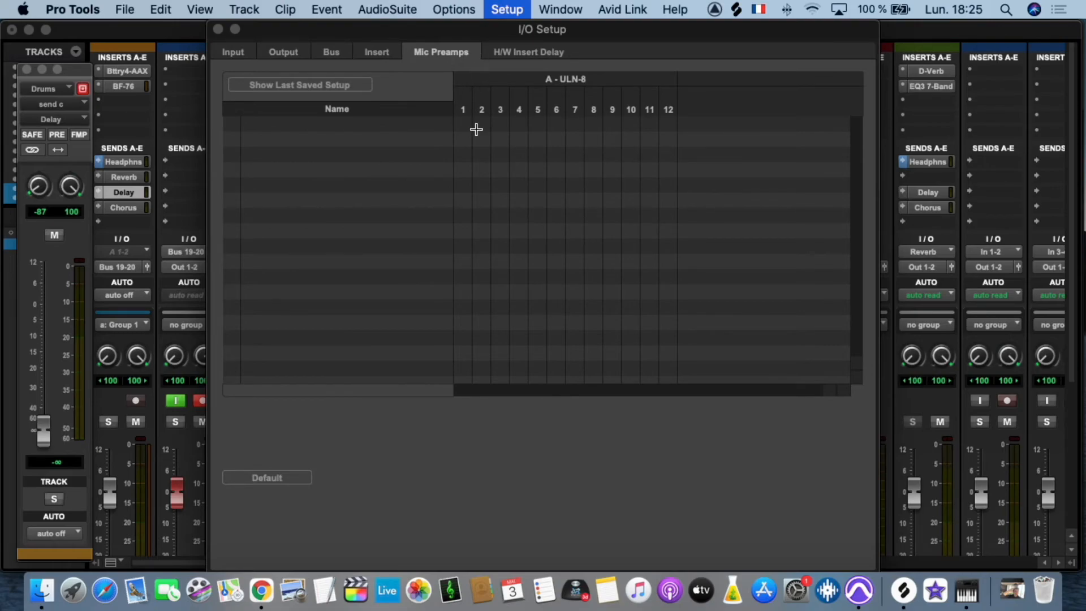
left_click(512, 52)
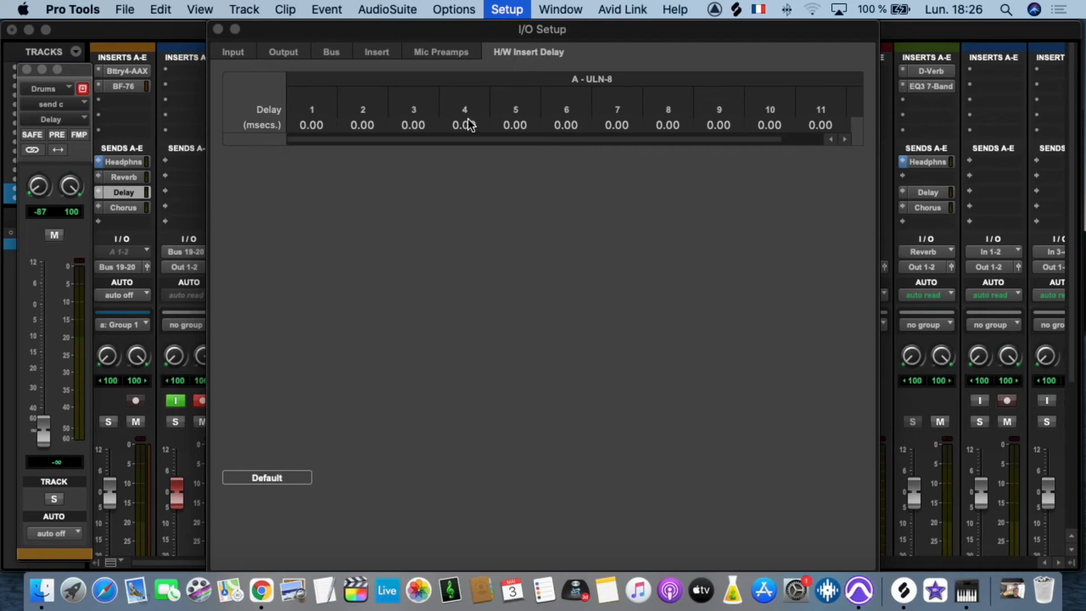
left_click(311, 125)
left_click(295, 125)
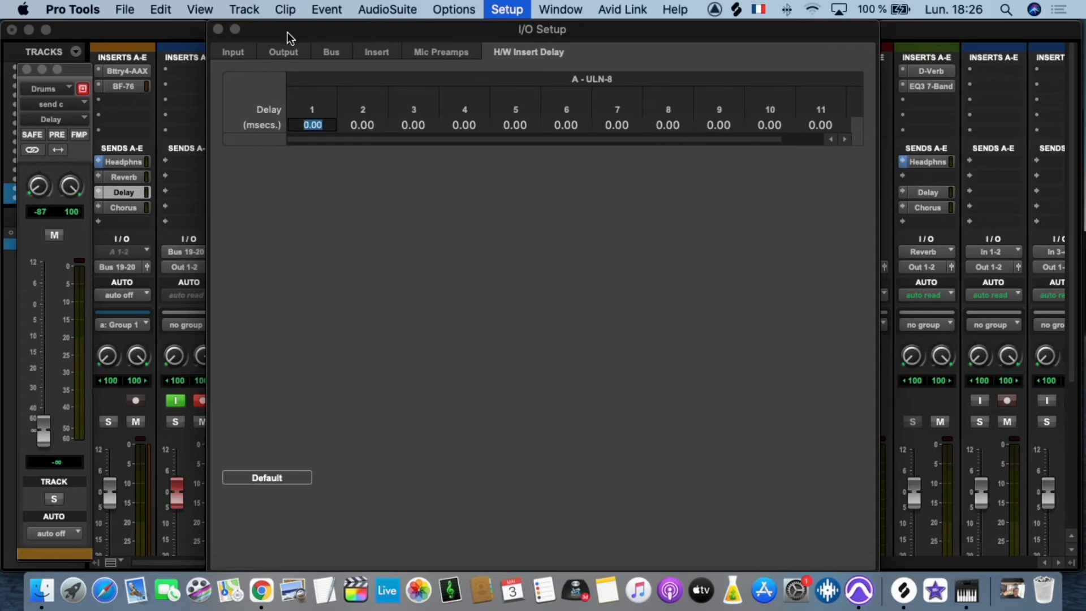
key("Return")
key("Return")
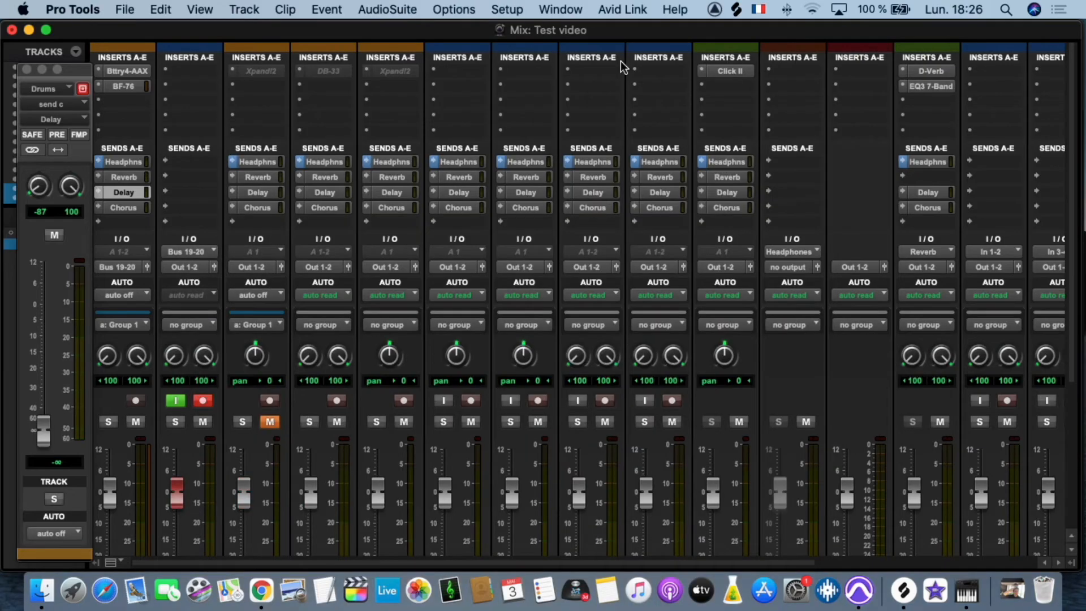
Open the macOS audio and MIDI configuration from the MIDI Studio setup command and show its Studio MIDI window
left_click(507, 9)
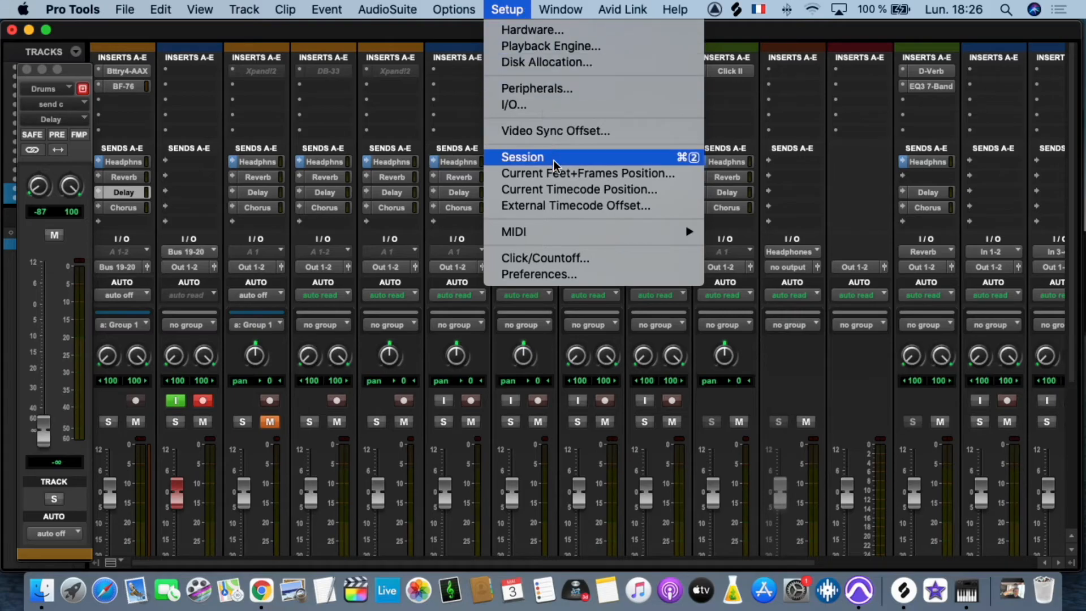
mouse_move(571, 232)
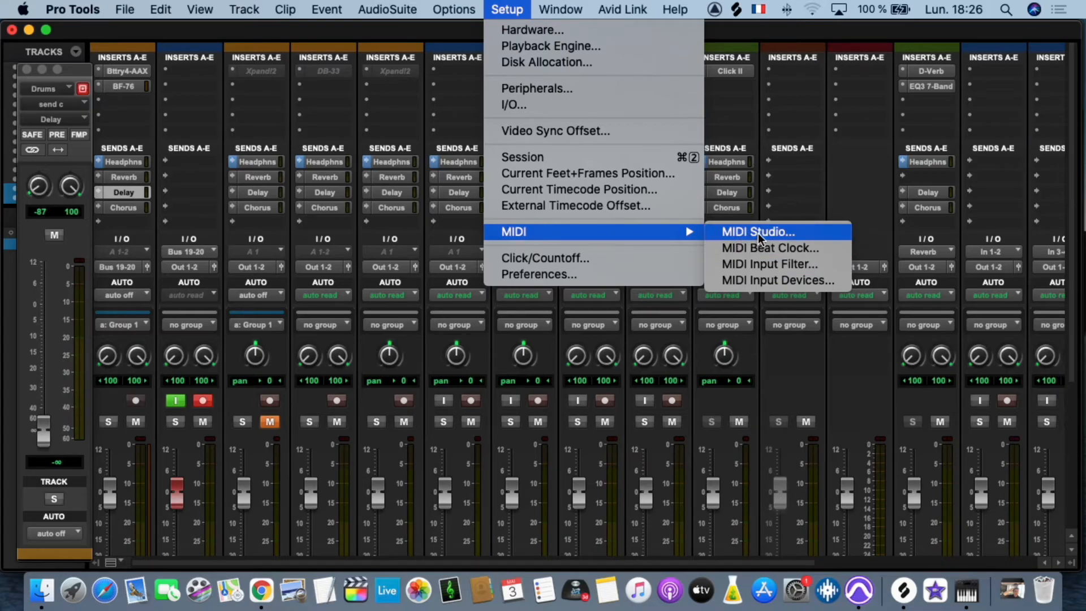
left_click(741, 232)
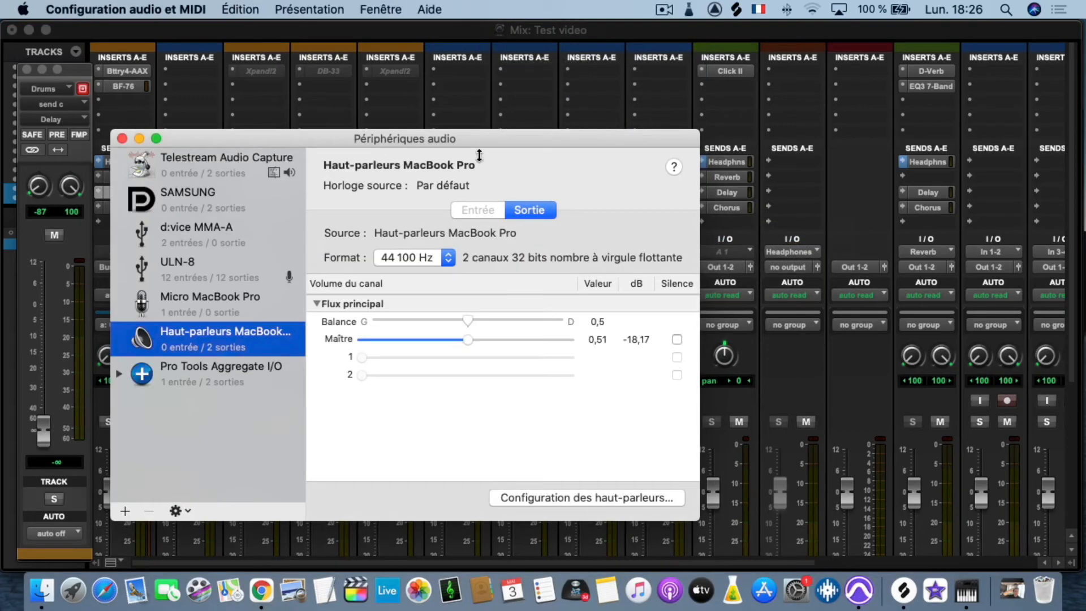
left_click(401, 5)
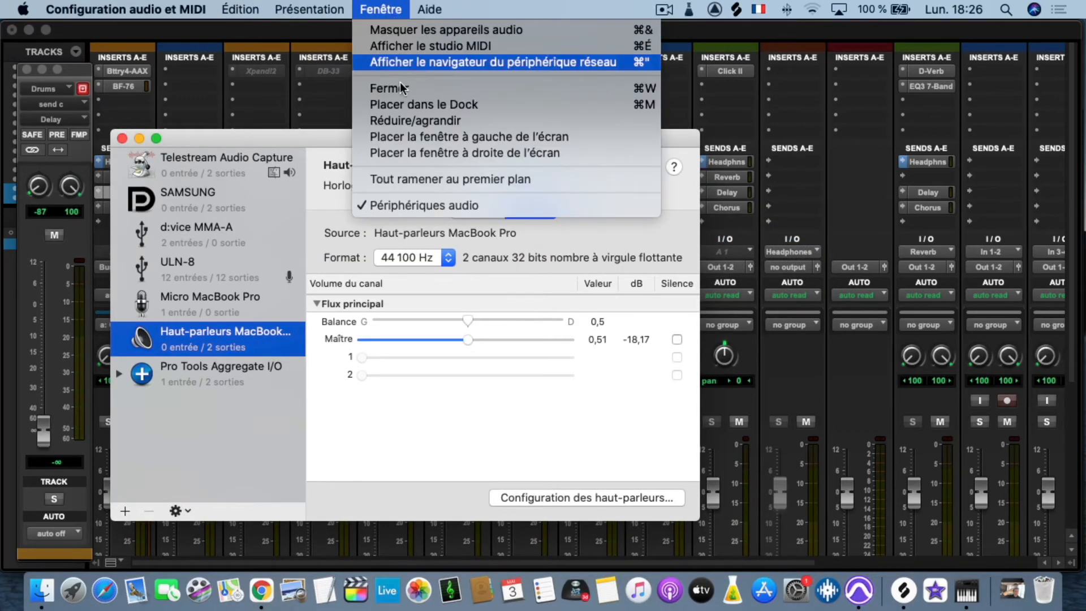
left_click(414, 47)
left_click(535, 218)
left_click_drag(538, 219, 563, 249)
Remove TOUCHE_BOOTLOADER, TOUCHE, the device behind it and MC-707 from the MIDI studio, and close both configuration windows
mouse_move(848, 235)
left_mouse_down()
mouse_move(745, 253)
mouse_move(687, 246)
mouse_move(860, 244)
left_mouse_up()
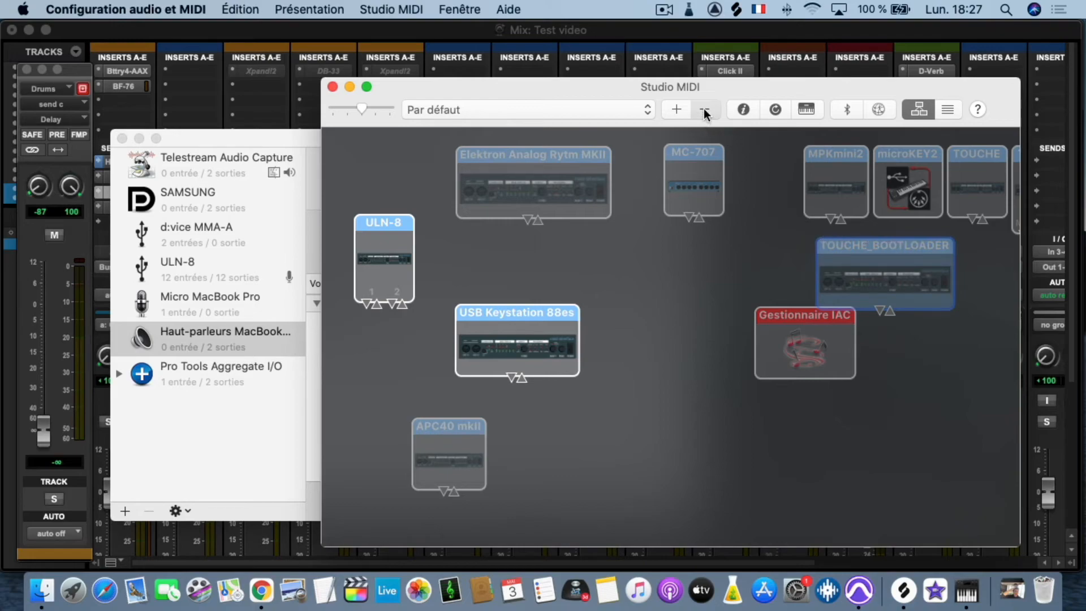
key("Delete")
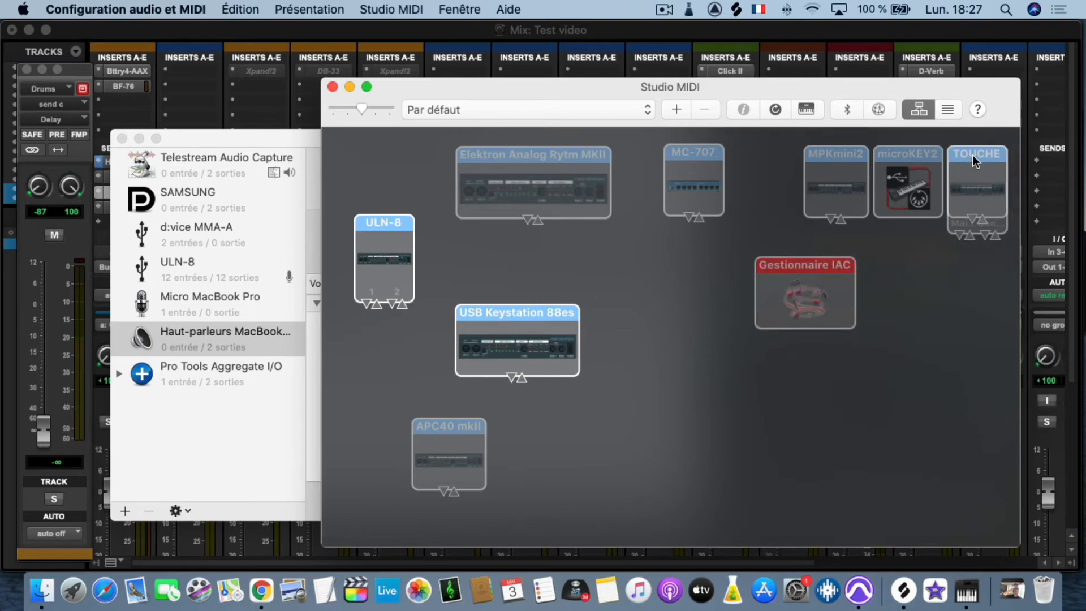
left_click_drag(972, 159, 919, 332)
left_click(702, 107)
left_click(709, 108)
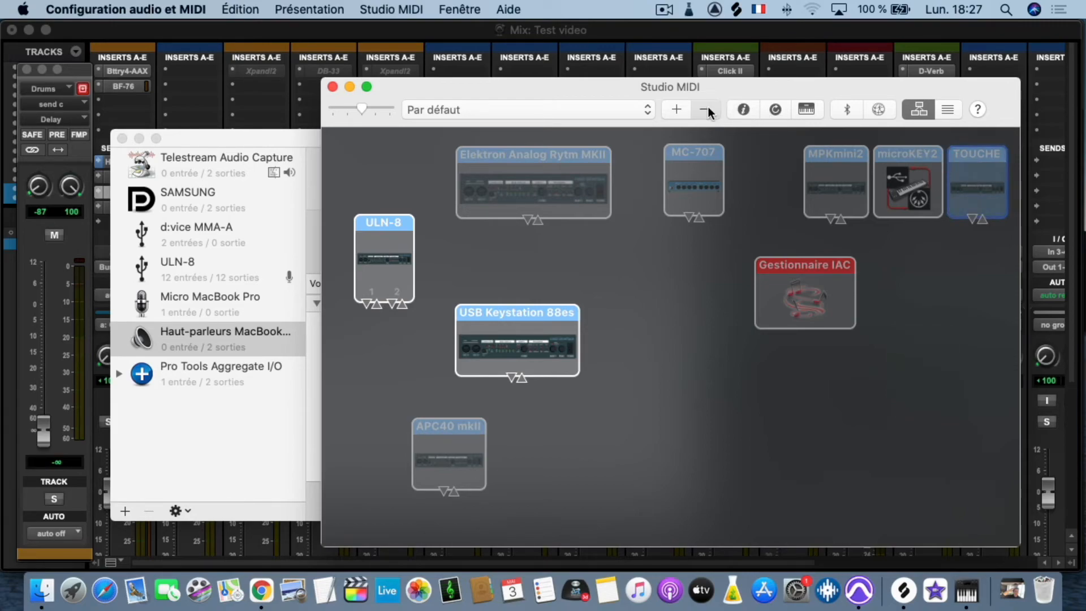
left_click(702, 150)
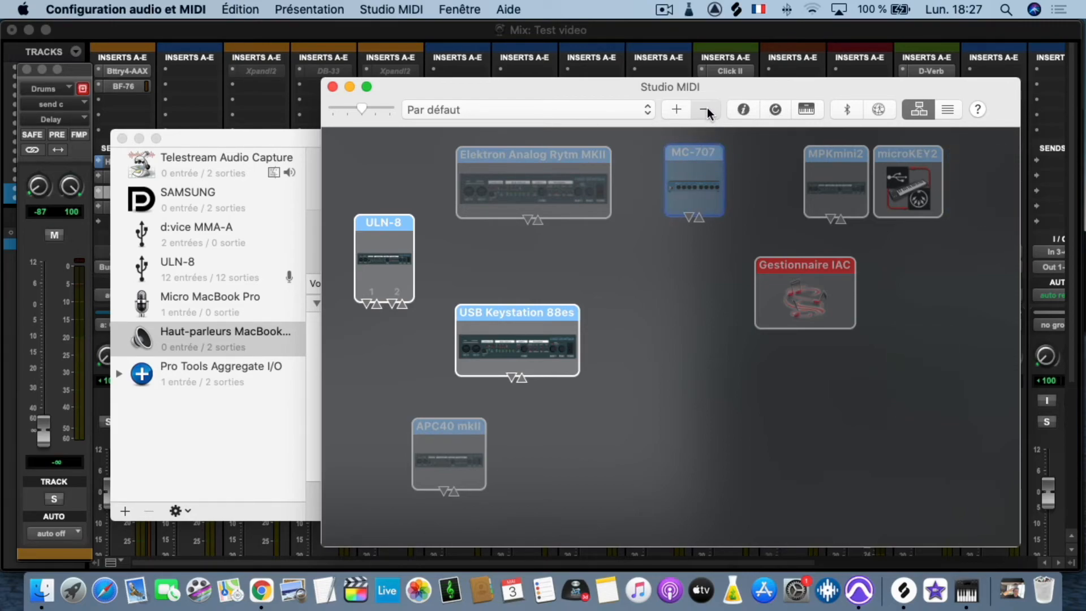
left_click(707, 108)
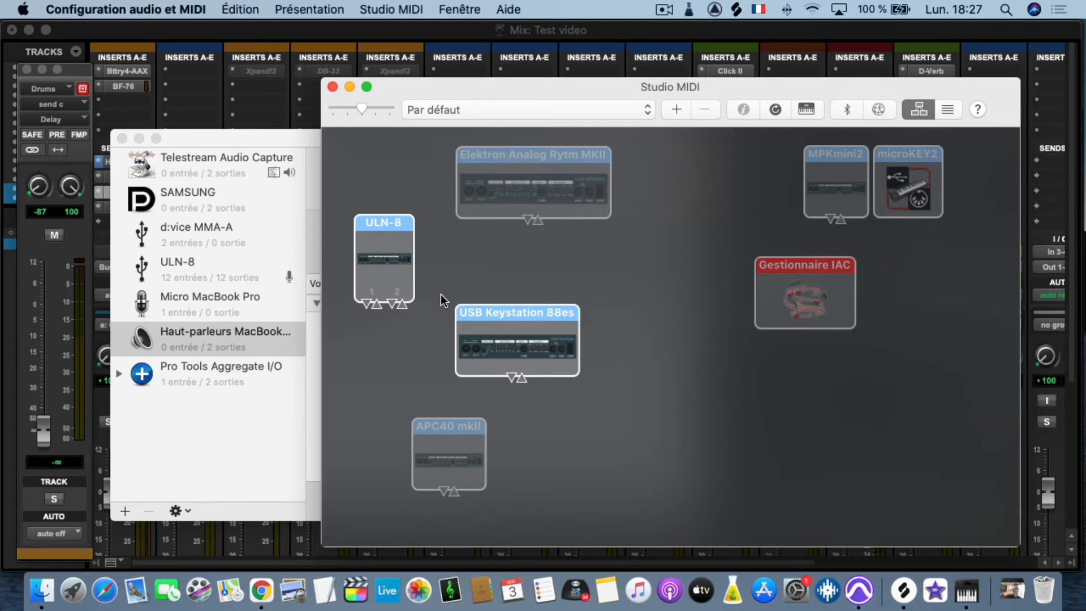
left_click(333, 87)
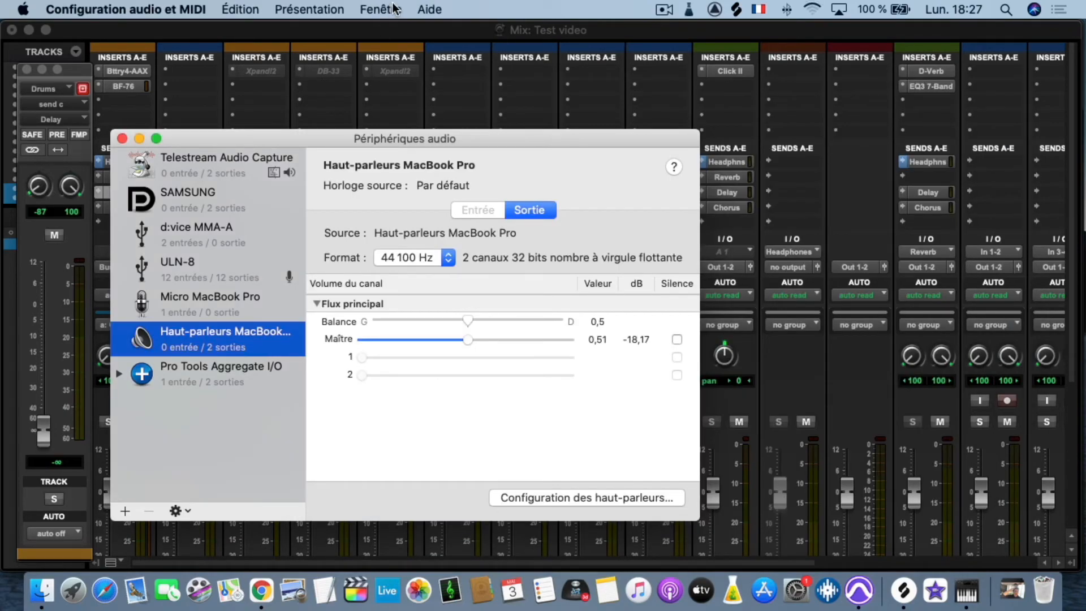
left_click(126, 138)
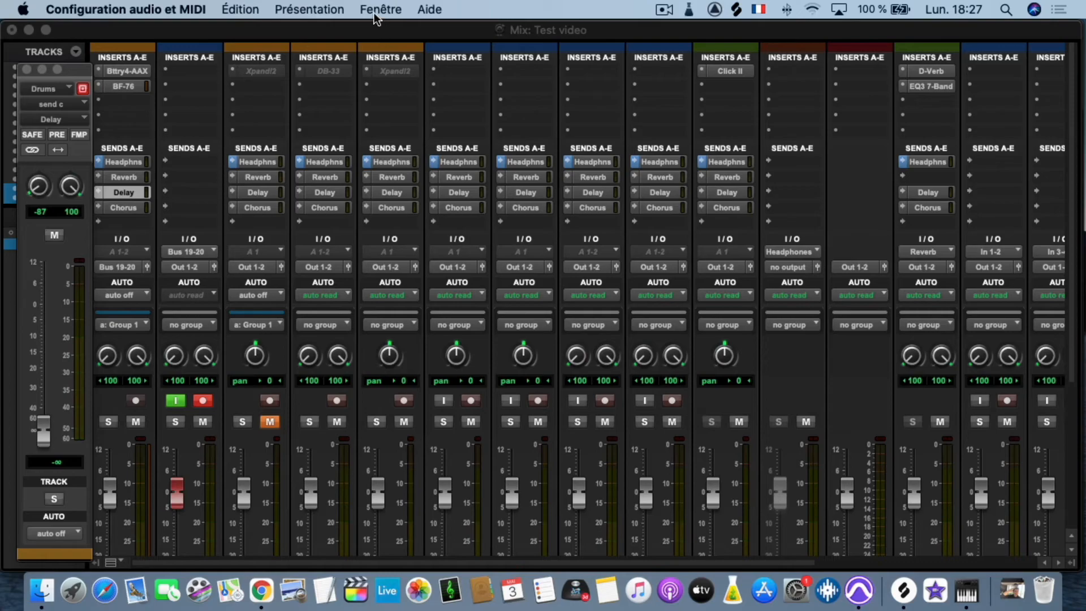
Set the Pro Tools display language to Français (French) in the Preferences, accepting the restart notice
left_click(507, 10)
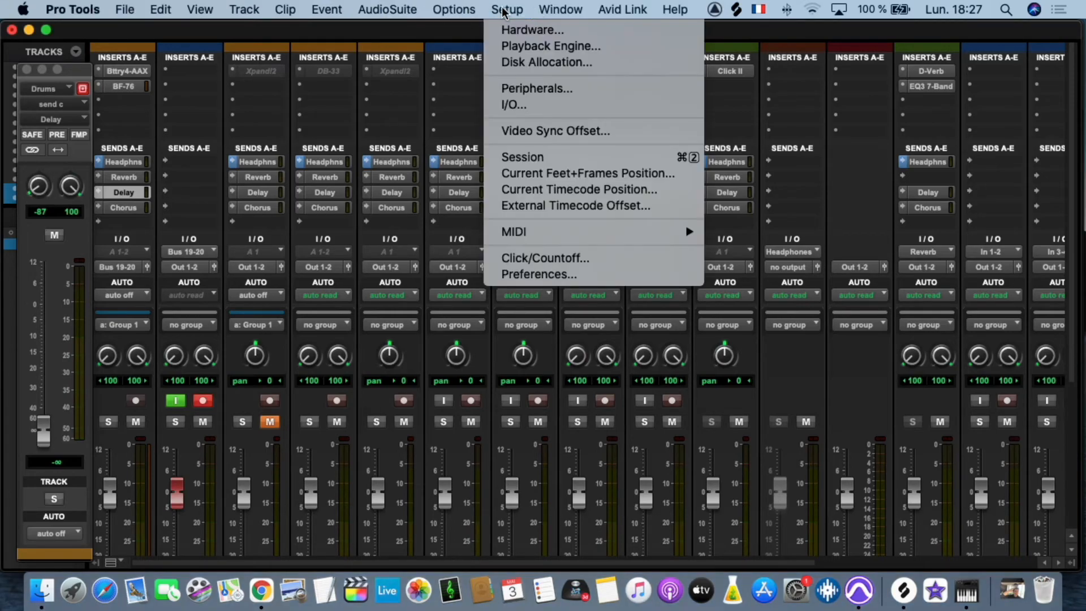
left_click(541, 276)
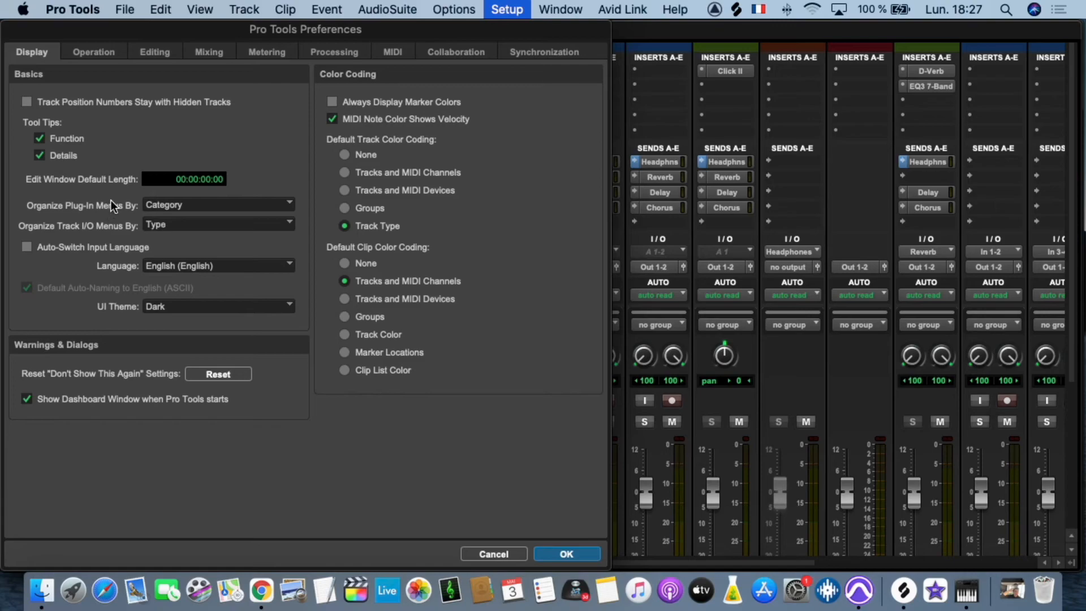
left_click(181, 267)
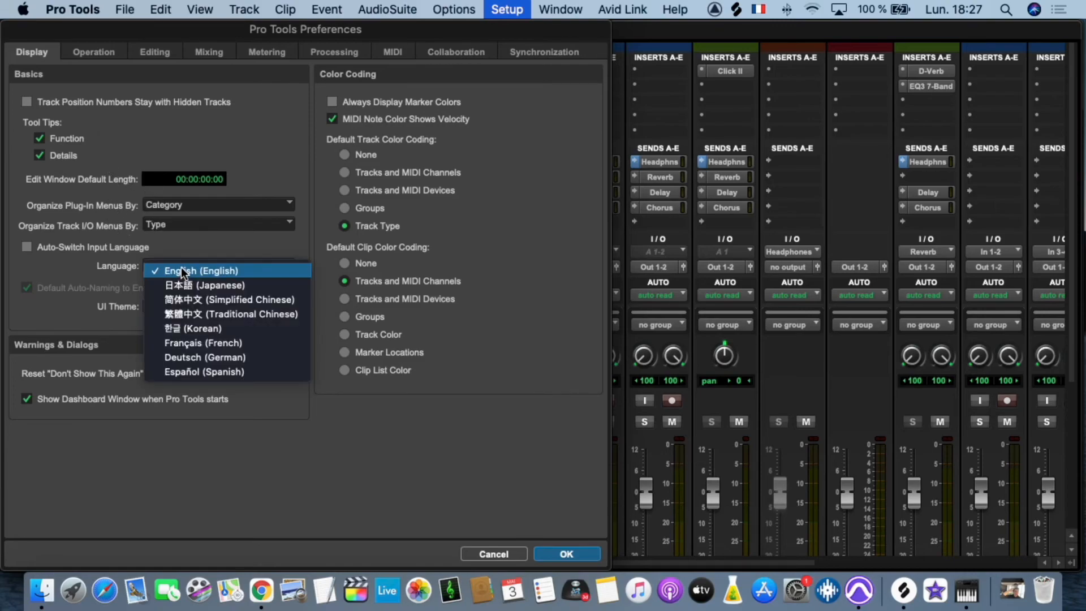
left_click(215, 344)
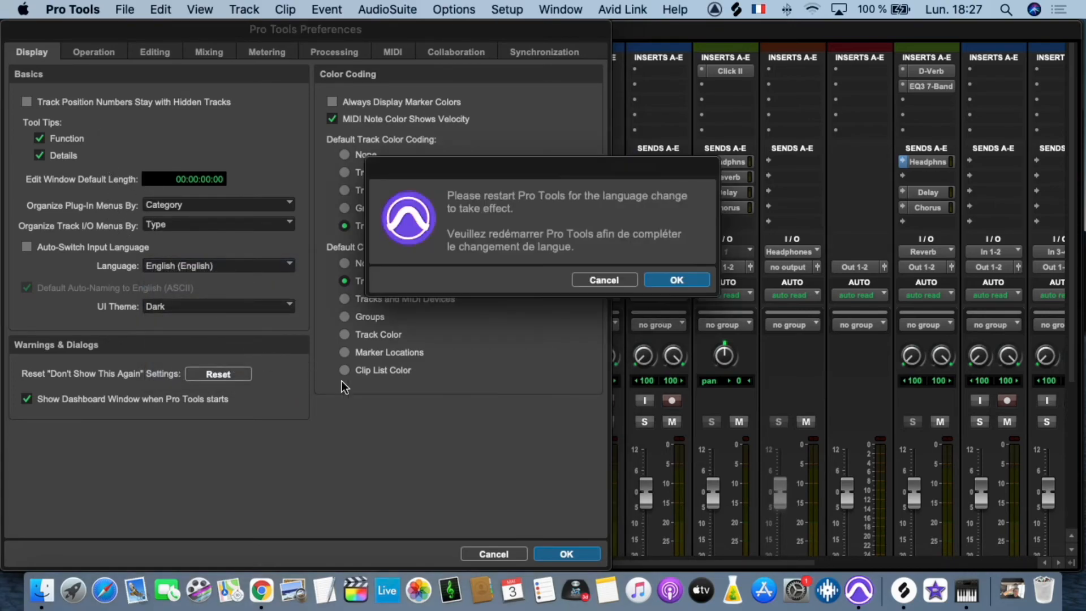
left_click(677, 281)
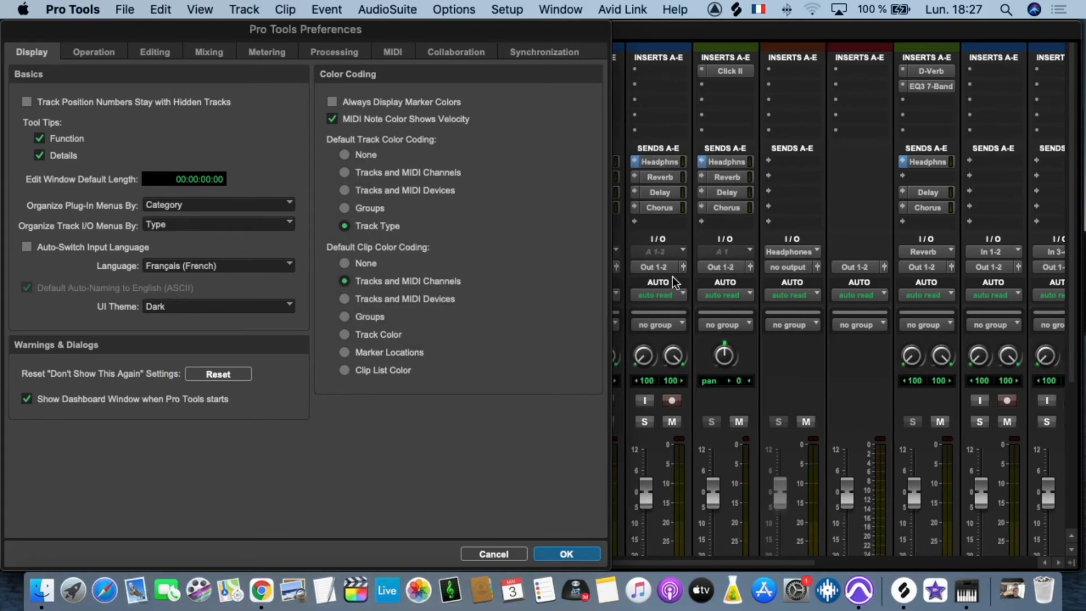
left_click(567, 555)
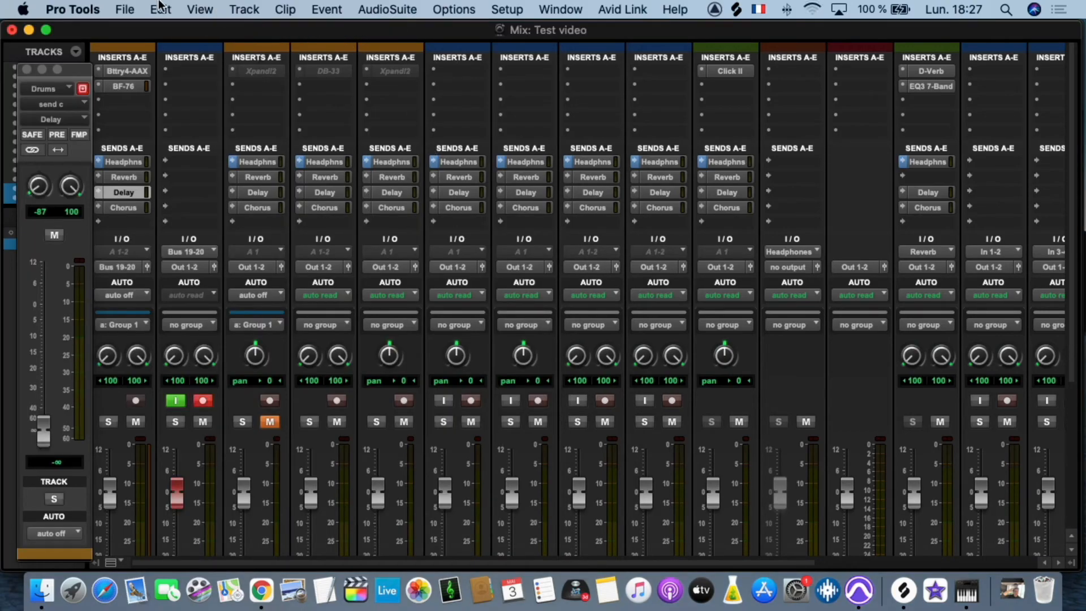
Open the recent session "Skizzen - Farewell Soldier", saving the changes to "Test video" before it closes
left_click(123, 9)
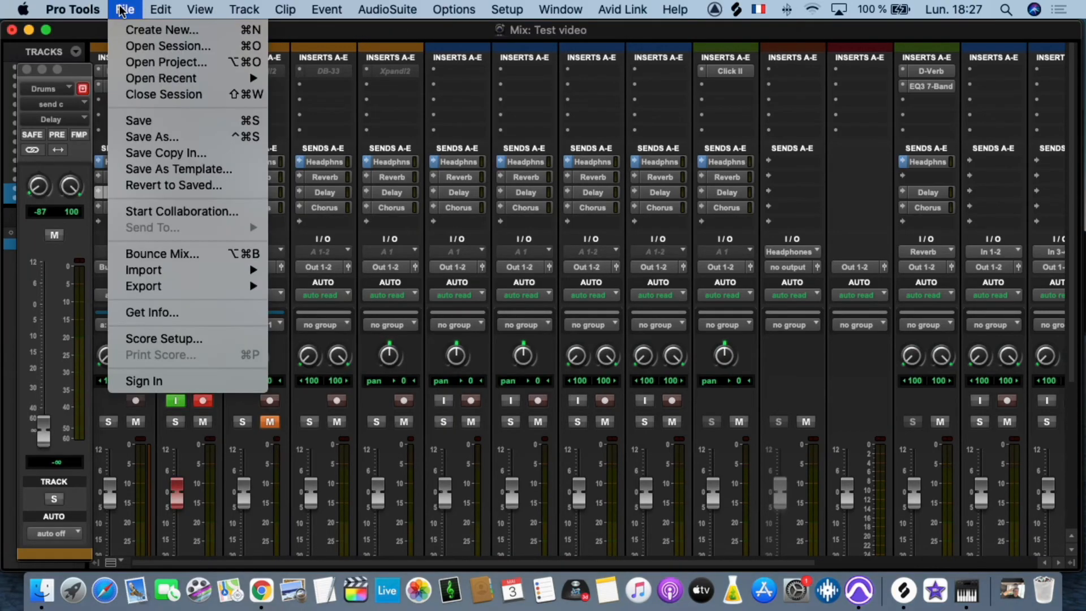
mouse_move(150, 81)
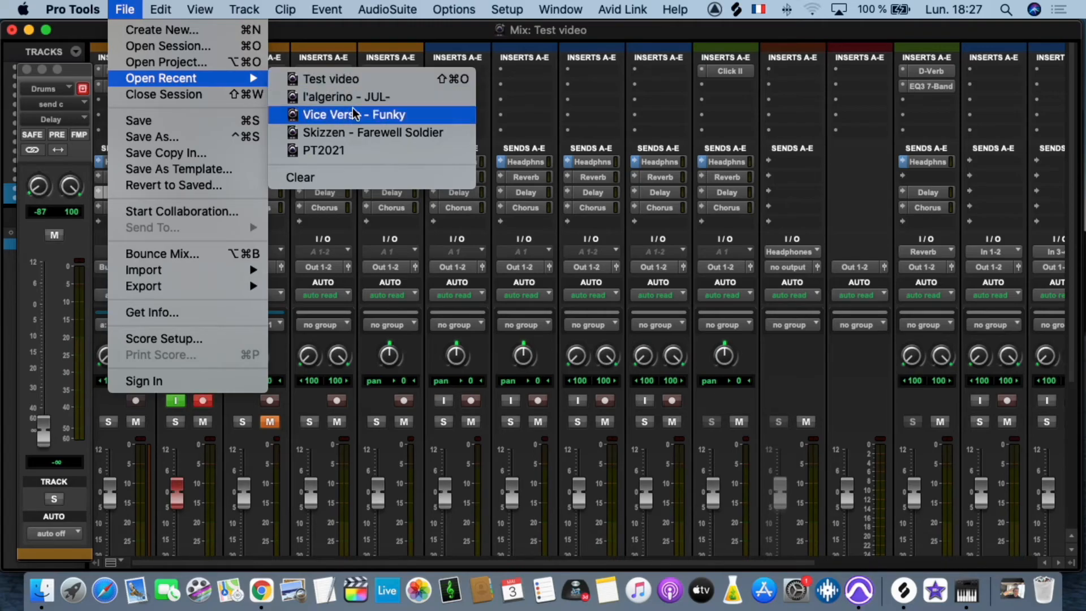
left_click(355, 133)
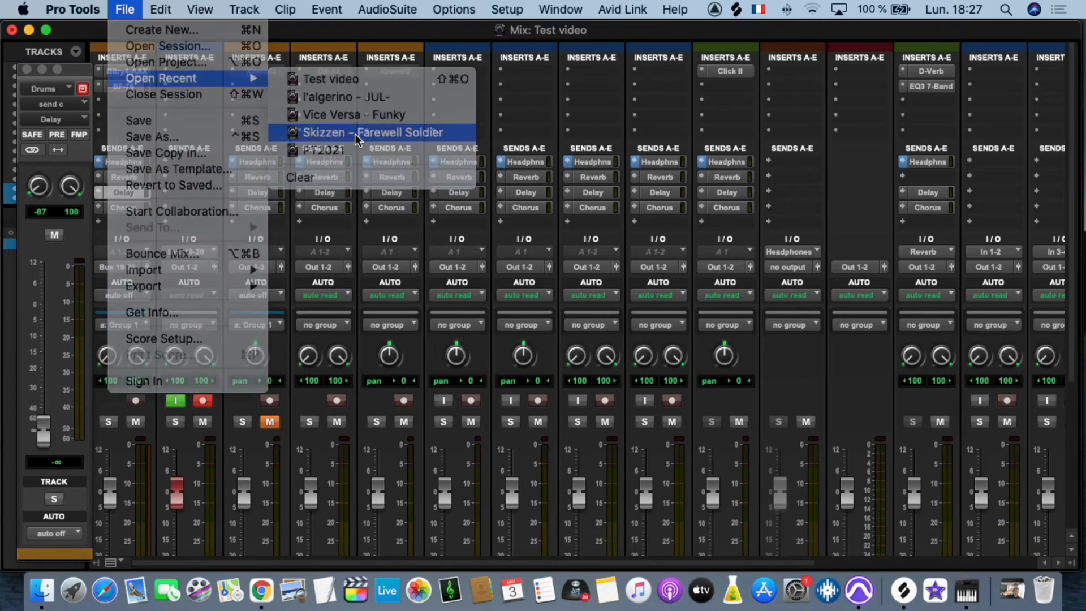
left_click(563, 274)
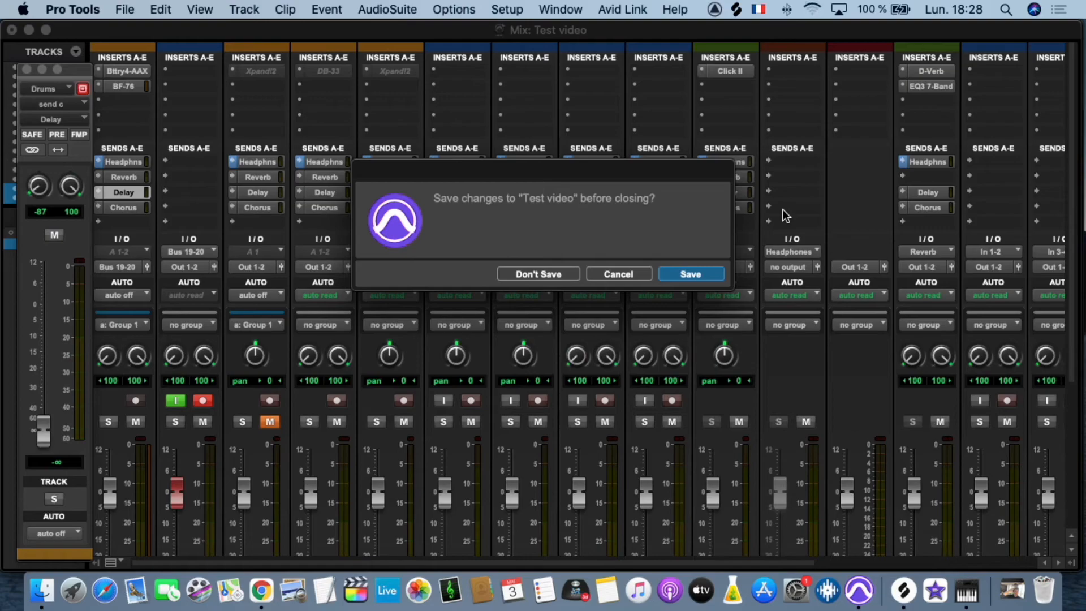
key("Return")
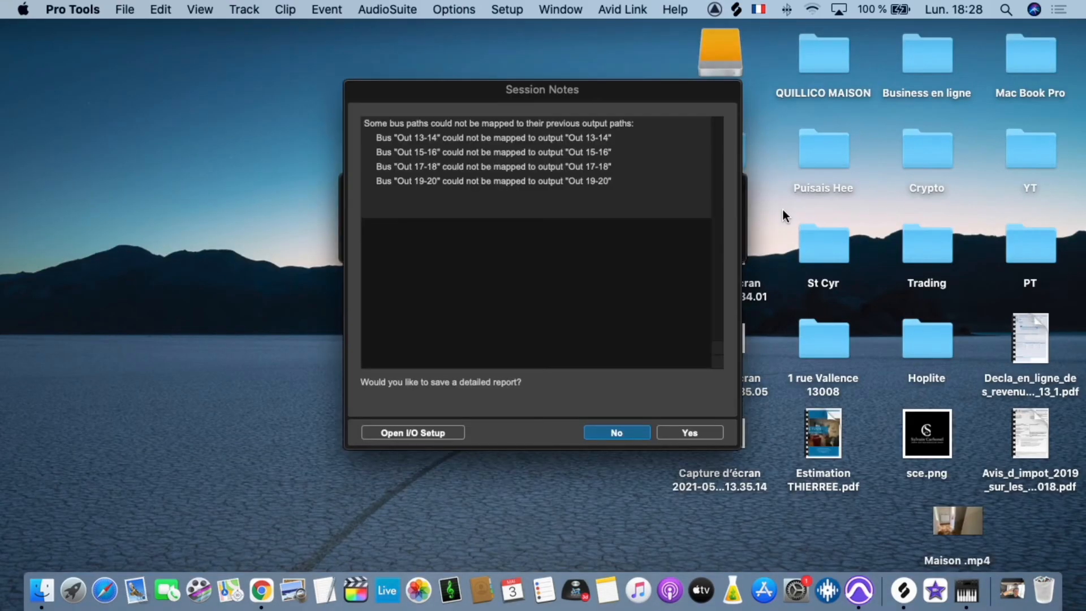
Decline the detailed session report and the Avid Marketplace visit, and automatically find and relink the missing files
left_click(631, 430)
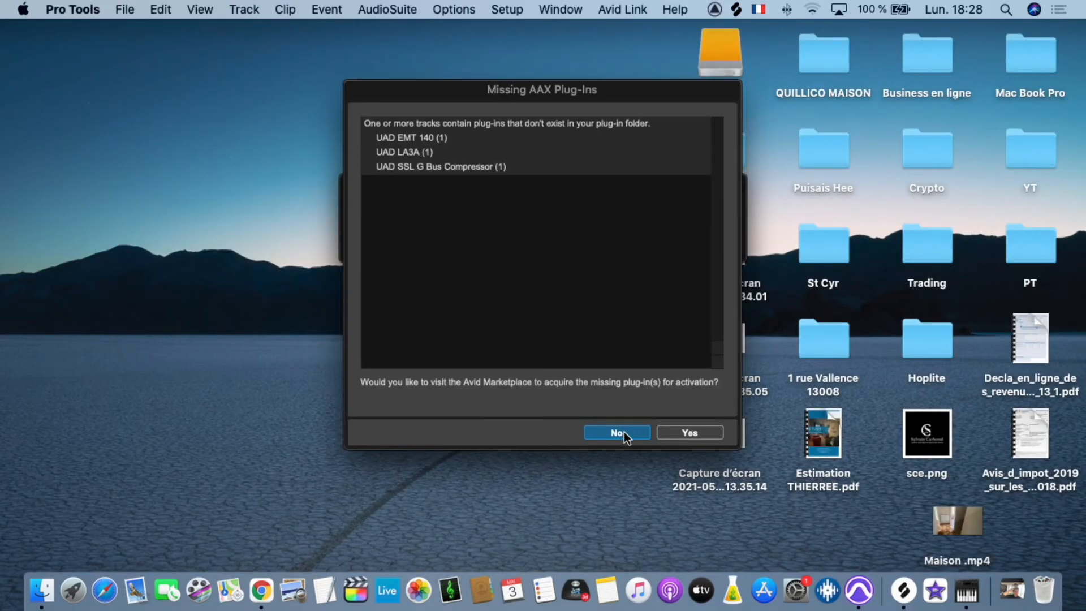
left_click(620, 432)
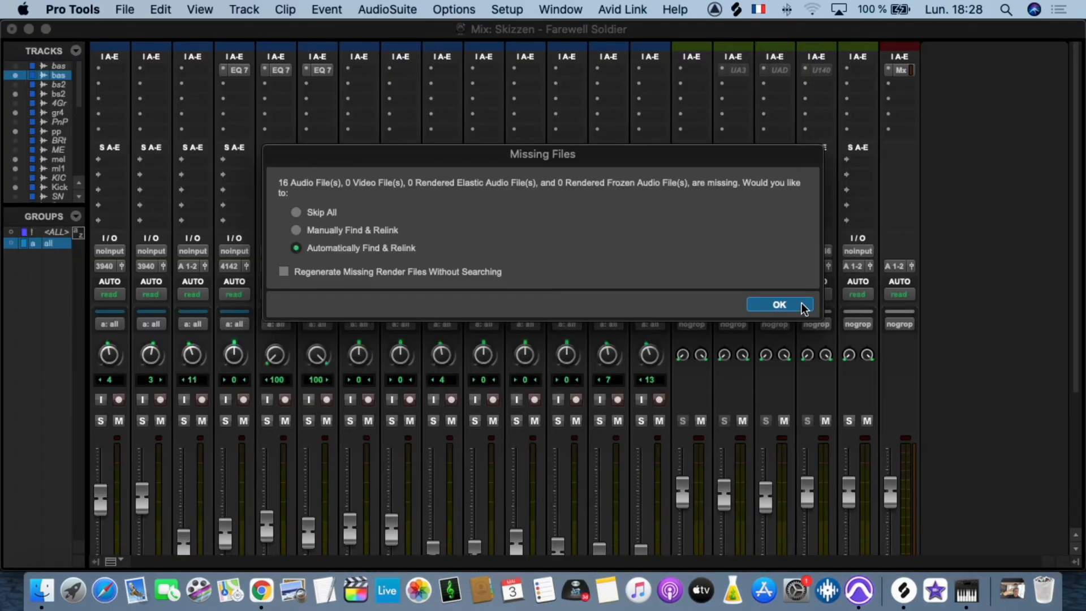
left_click(804, 306)
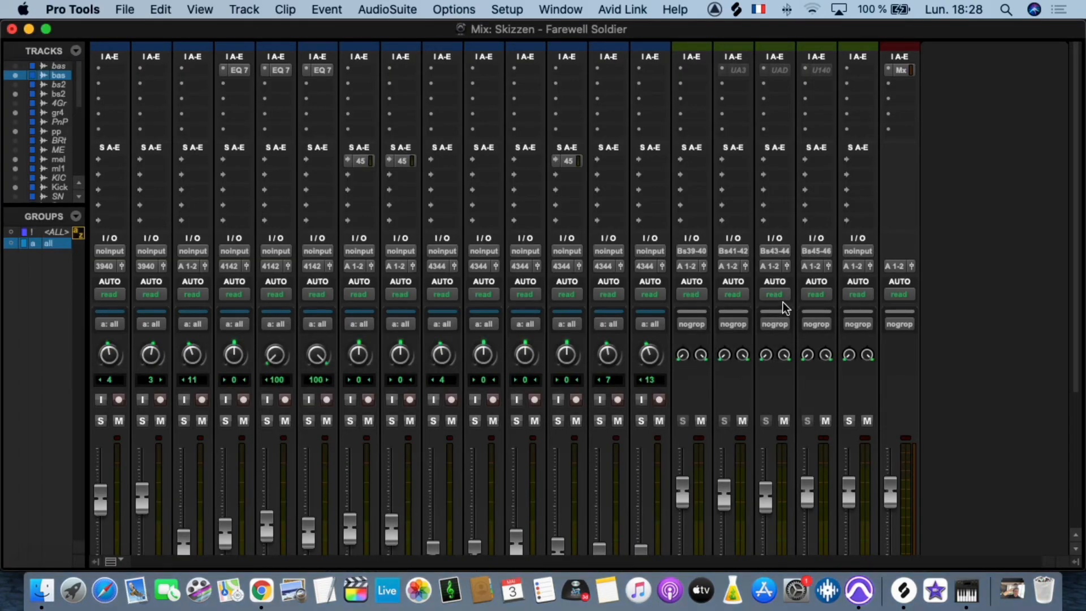
Switch to the Edit window of the opened session and start playback
key("super+equal")
key("space")
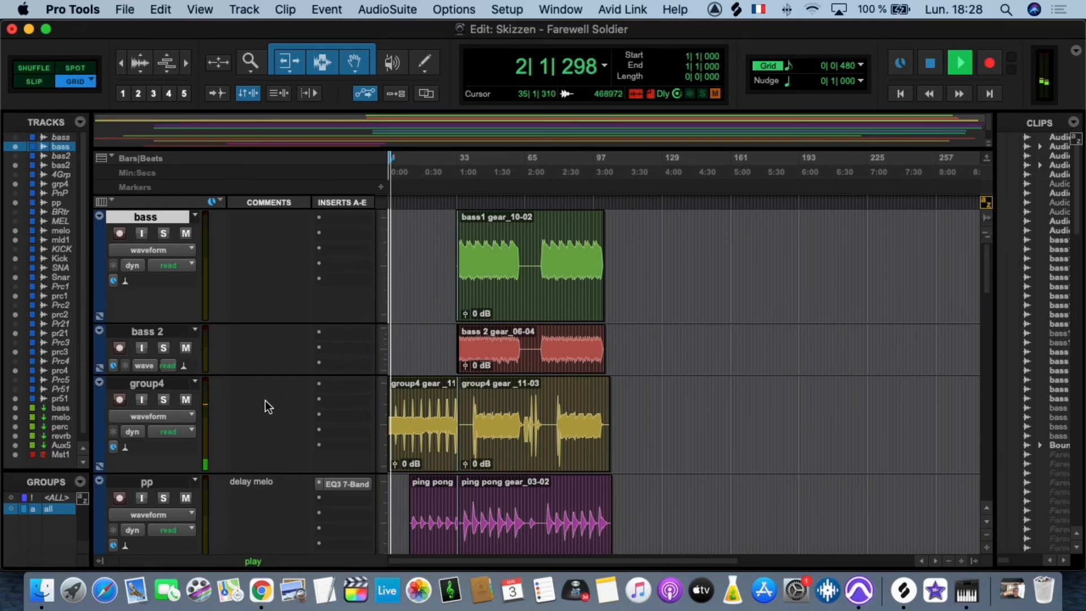
Restart playback from bar 42, beat 2 and look over the session's tracks from bass to Kick
scroll(272, 398, "down", 10)
scroll(277, 397, "up", 8)
left_click(477, 251)
key("space")
key("space")
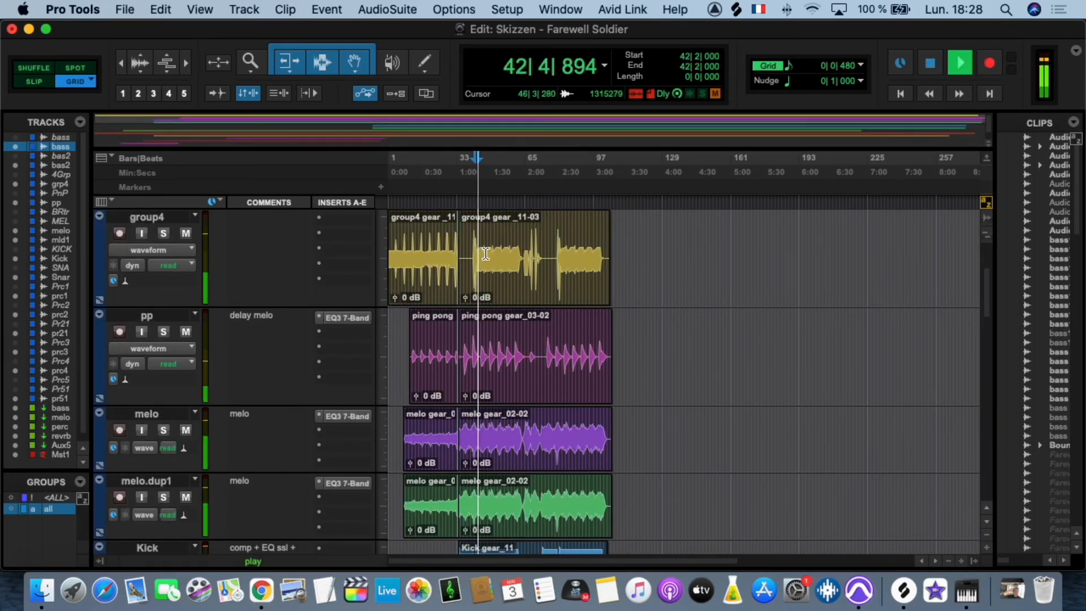
scroll(486, 252, "up", 3)
scroll(485, 250, "down", 20)
scroll(498, 247, "up", 20)
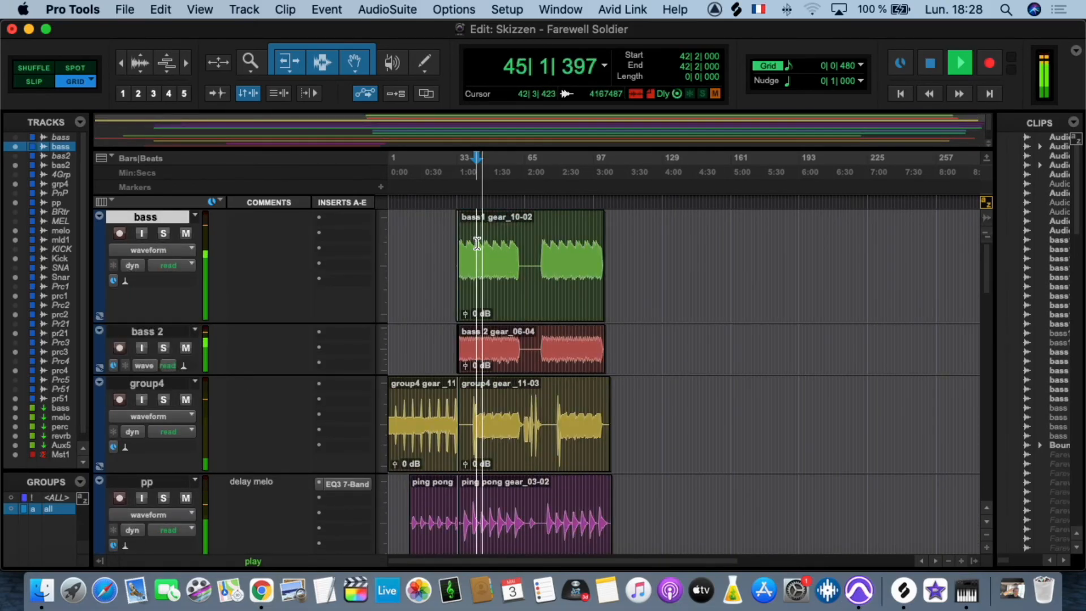
Check the Mix window, return to the Edit window and stop playback
key("super+equal")
key("super+equal")
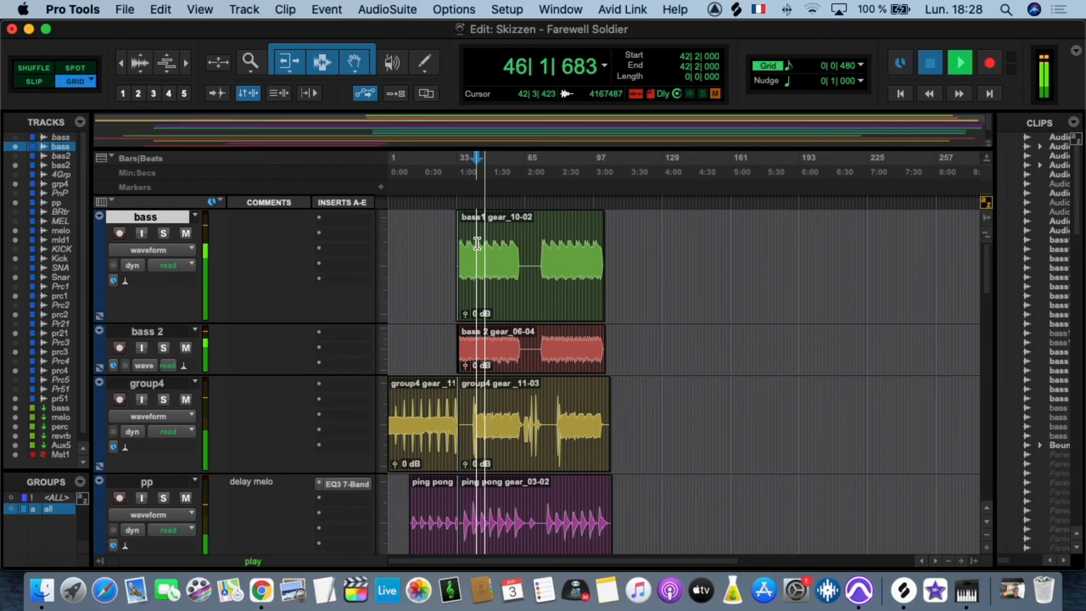
key("space")
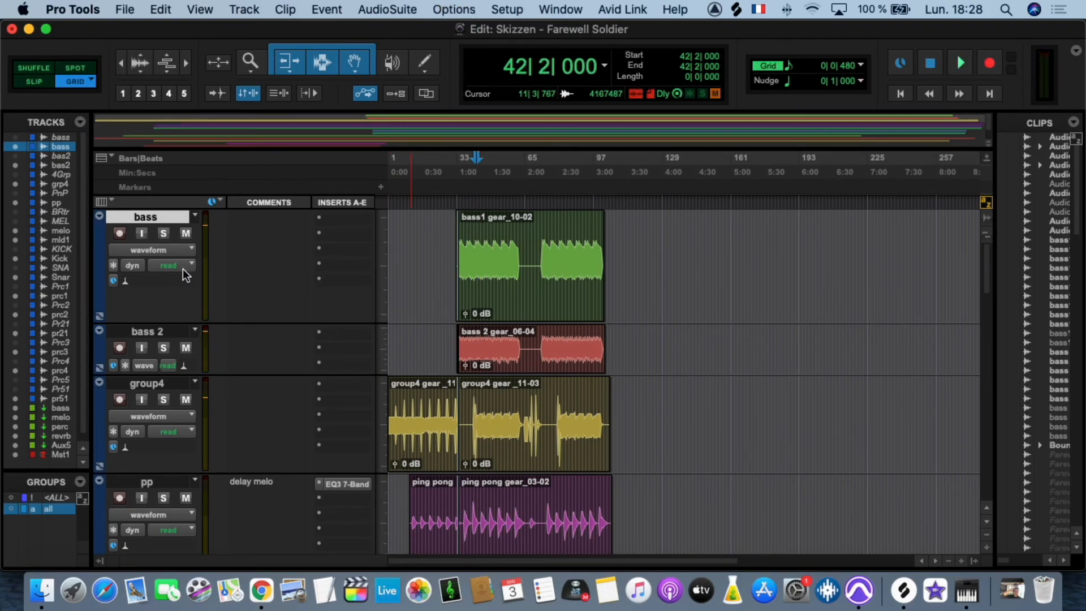
key("super+equal")
key("super+equal")
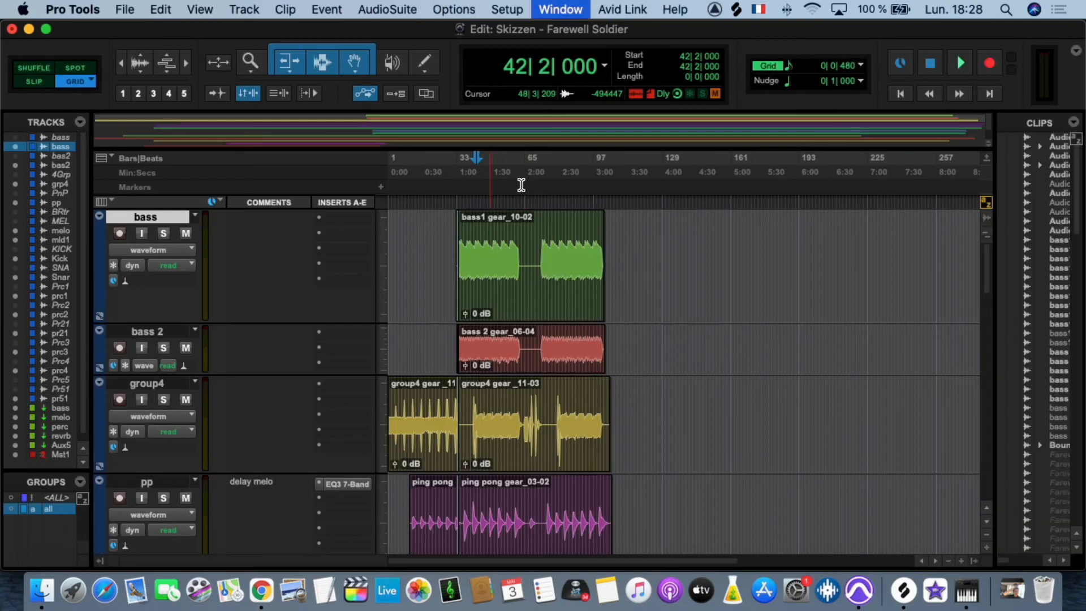
Set the display language to Français (French) in the Preferences, accepting the restart notice and applying the change
left_click(507, 9)
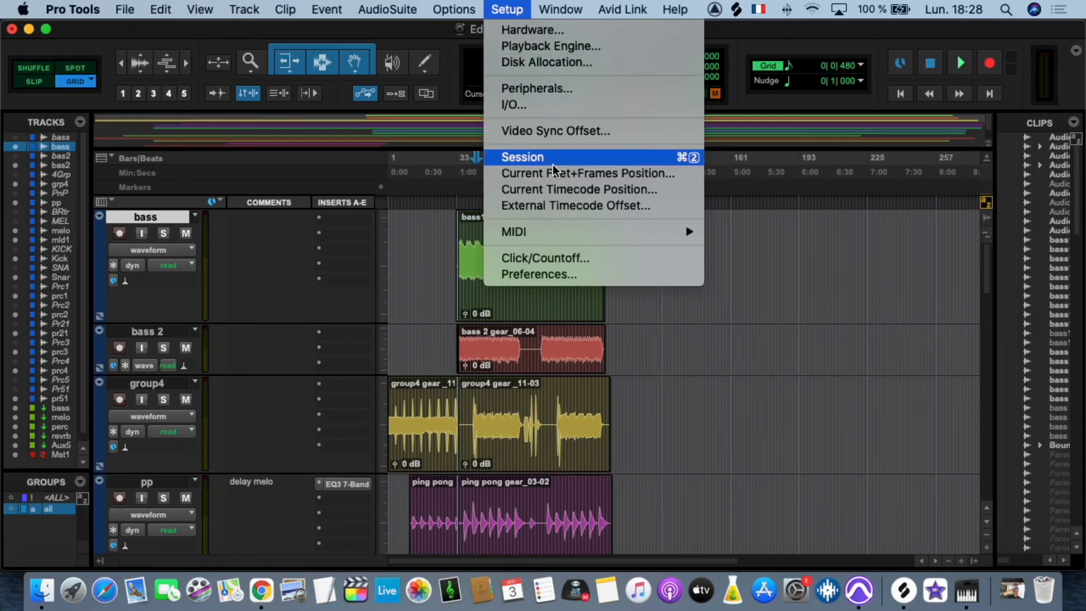
left_click(544, 274)
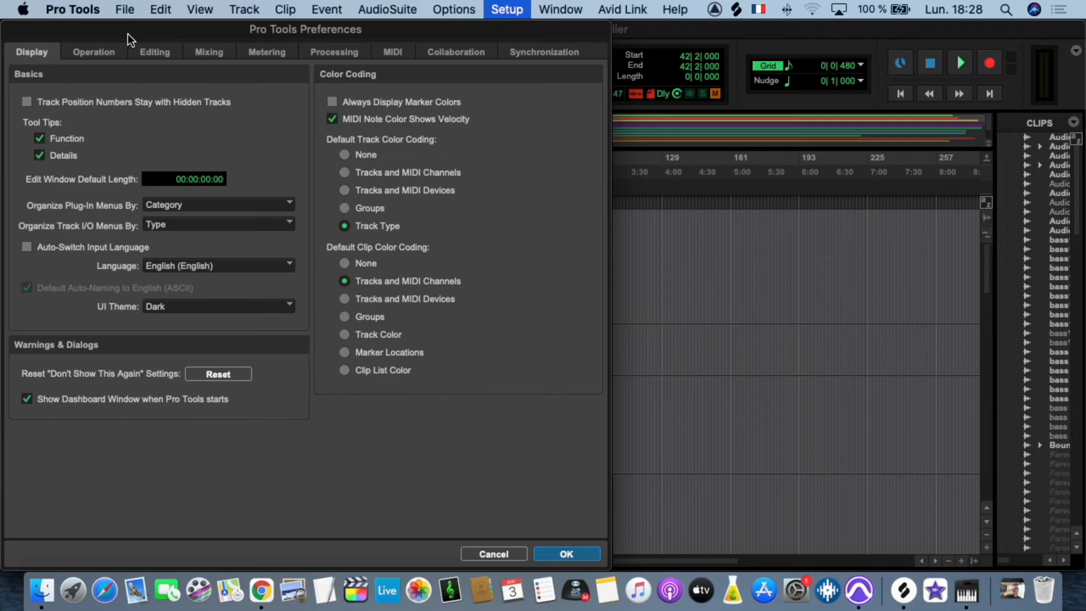
left_click(181, 266)
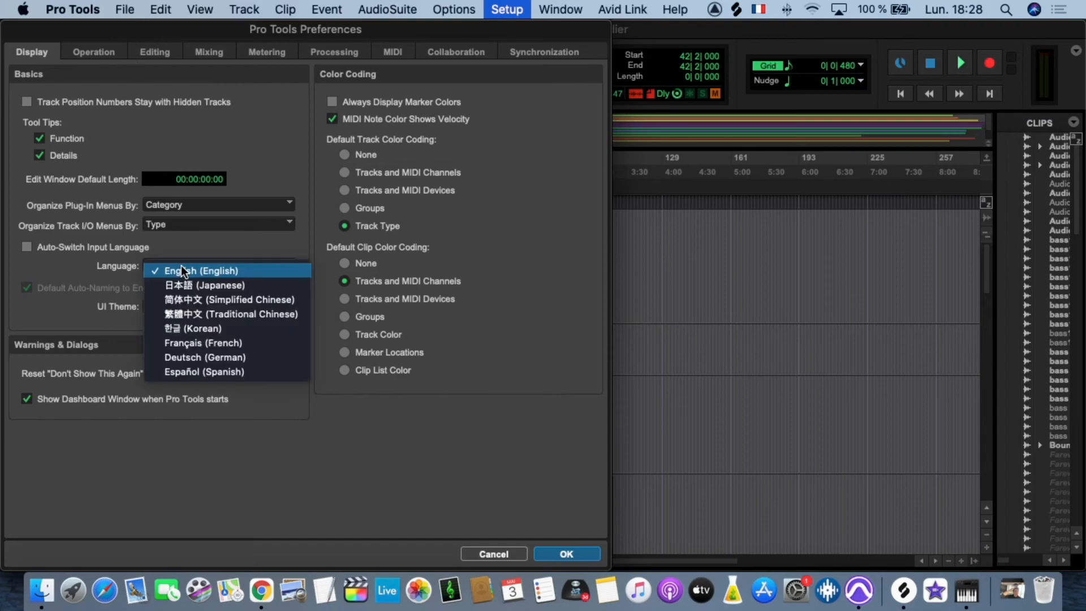
left_click(205, 343)
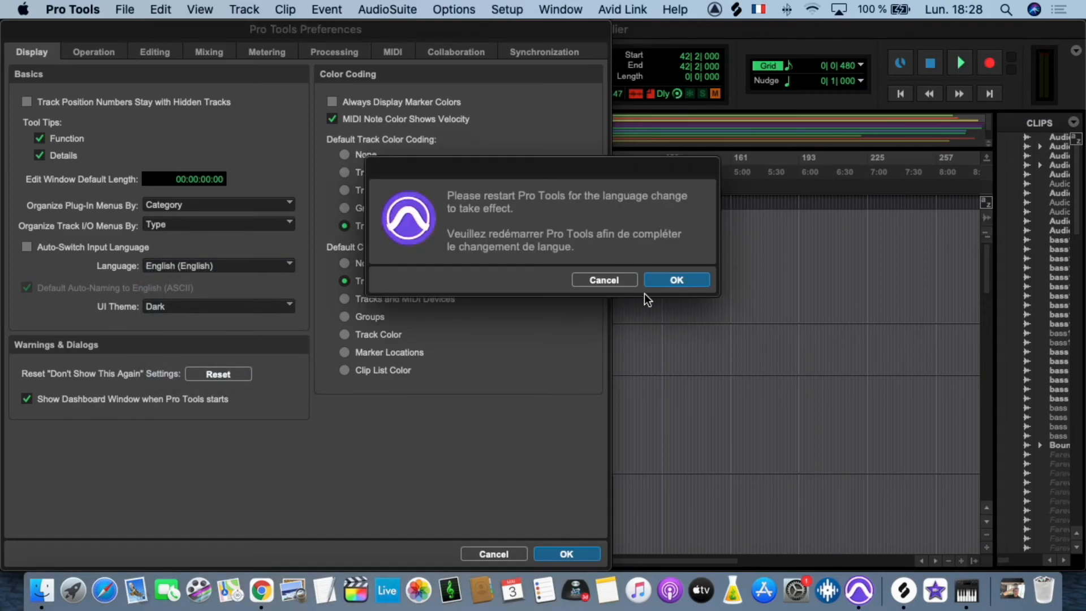
left_click(673, 283)
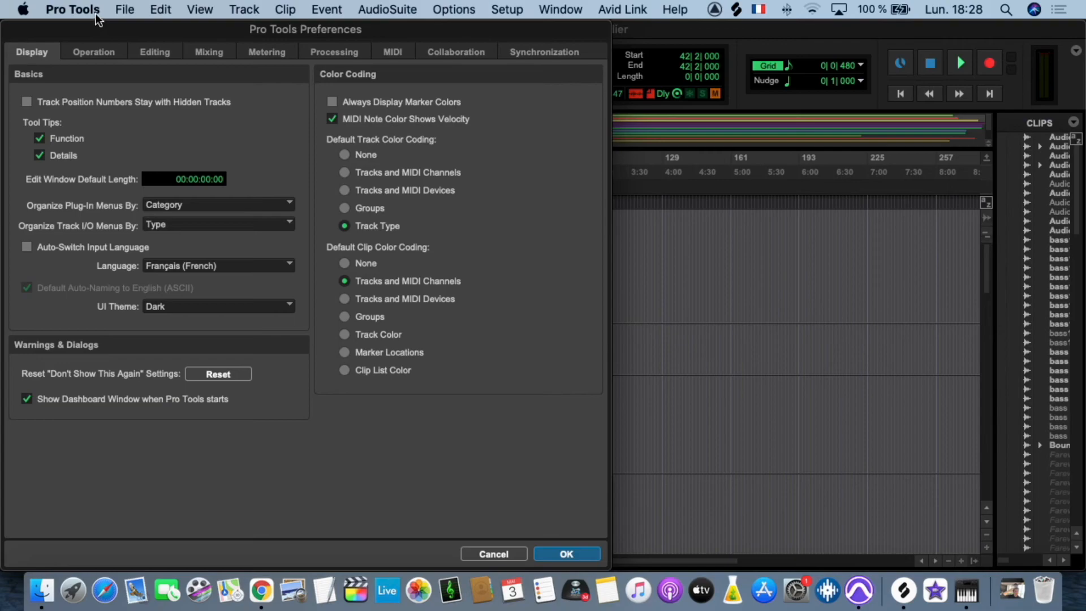
left_click(560, 557)
Quit Pro Tools, saving the changes to "Skizzen - Farewell Soldier"
key("super+q")
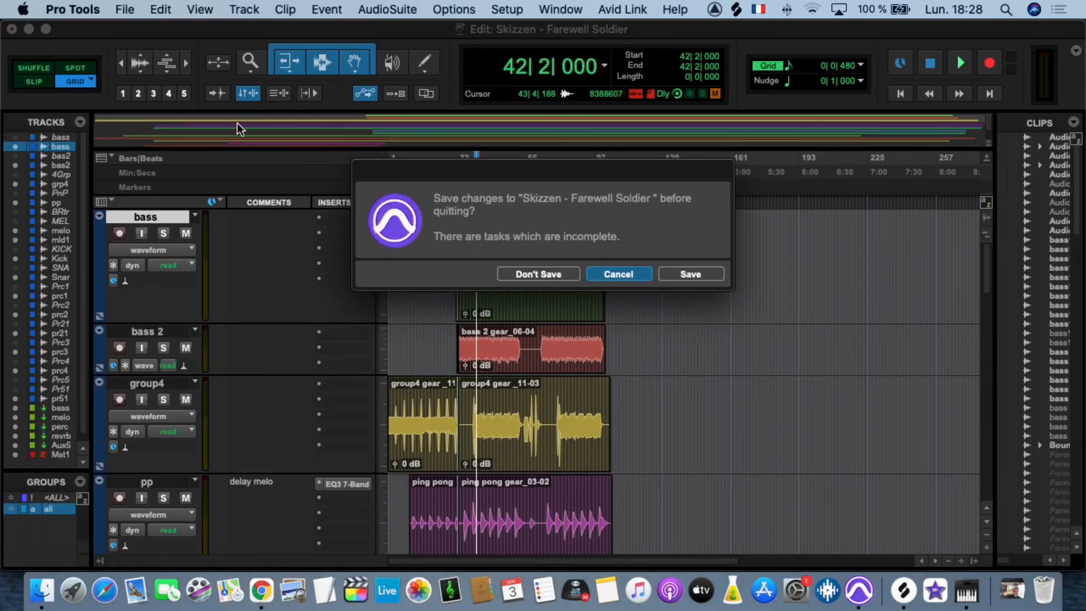
left_click(694, 276)
left_click(677, 272)
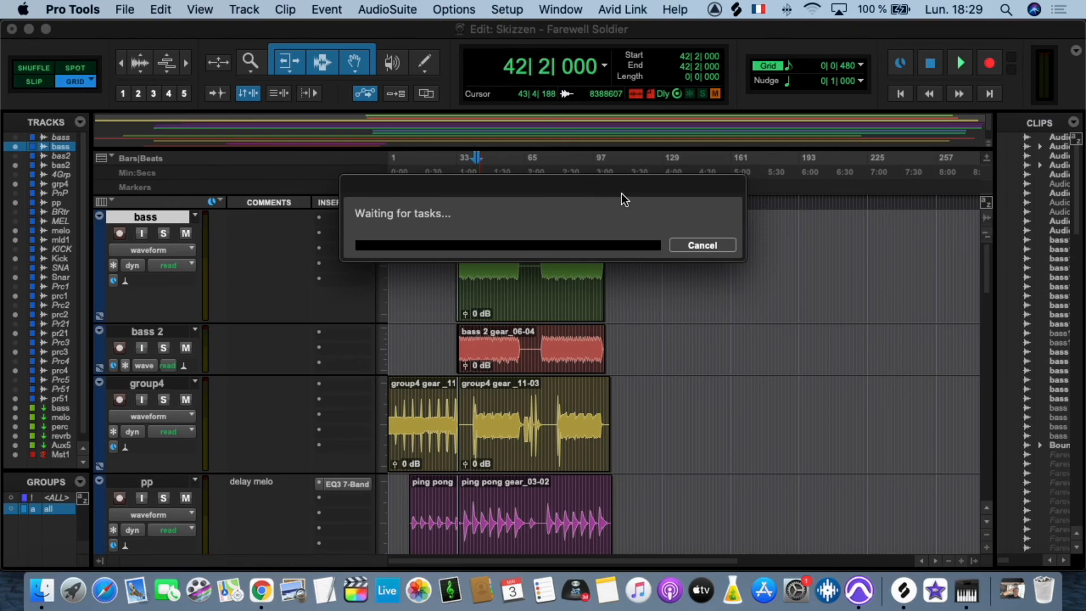
Examine the available Window, Avid Link and Help commands while the pending tasks finish
left_click_drag(621, 191, 624, 225)
left_click(507, 10)
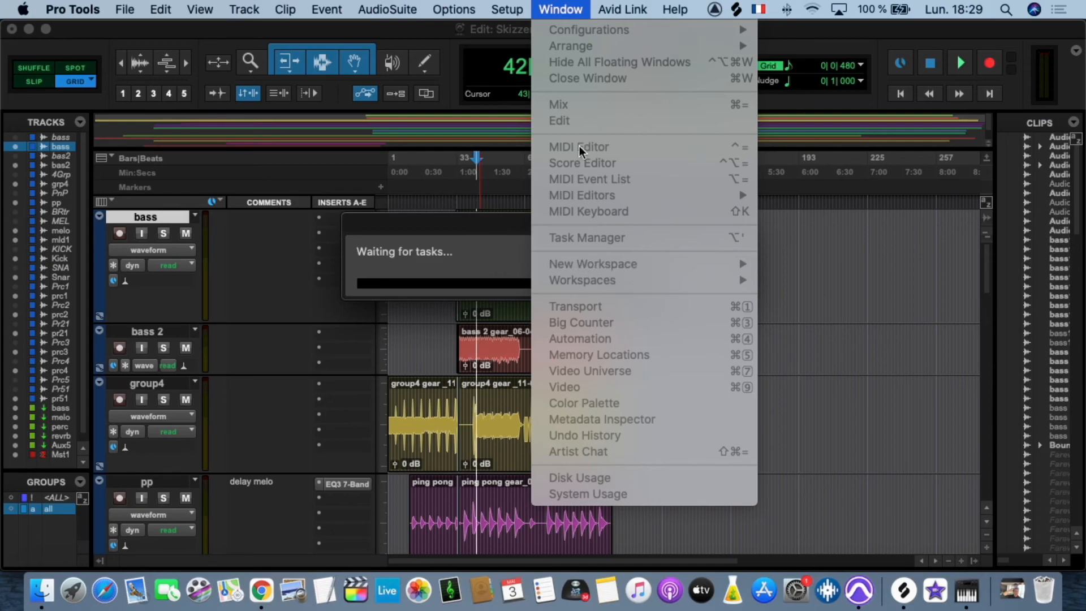
mouse_move(622, 10)
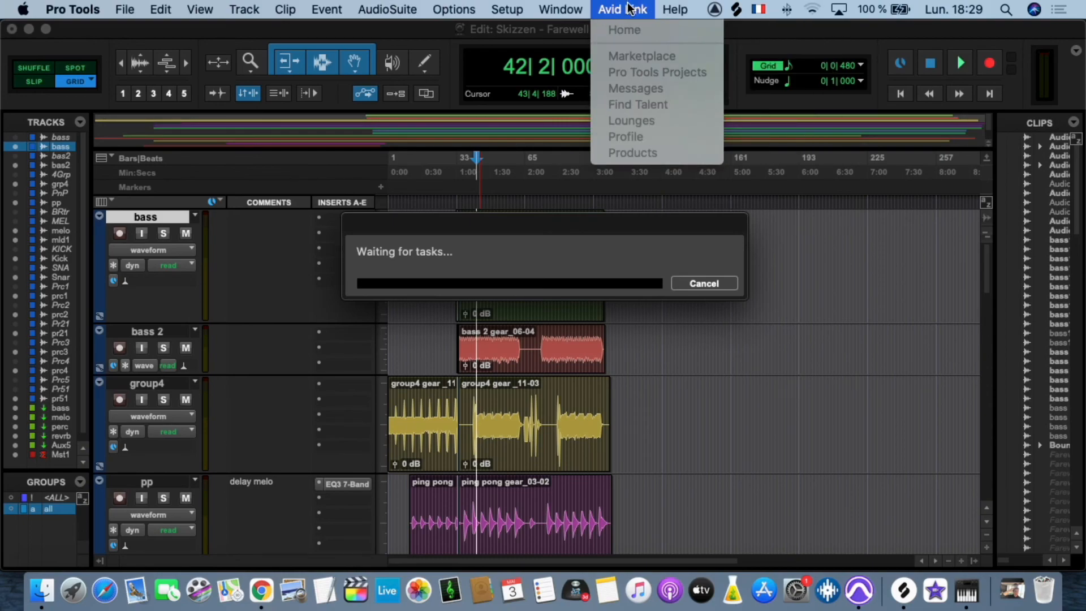
mouse_move(672, 10)
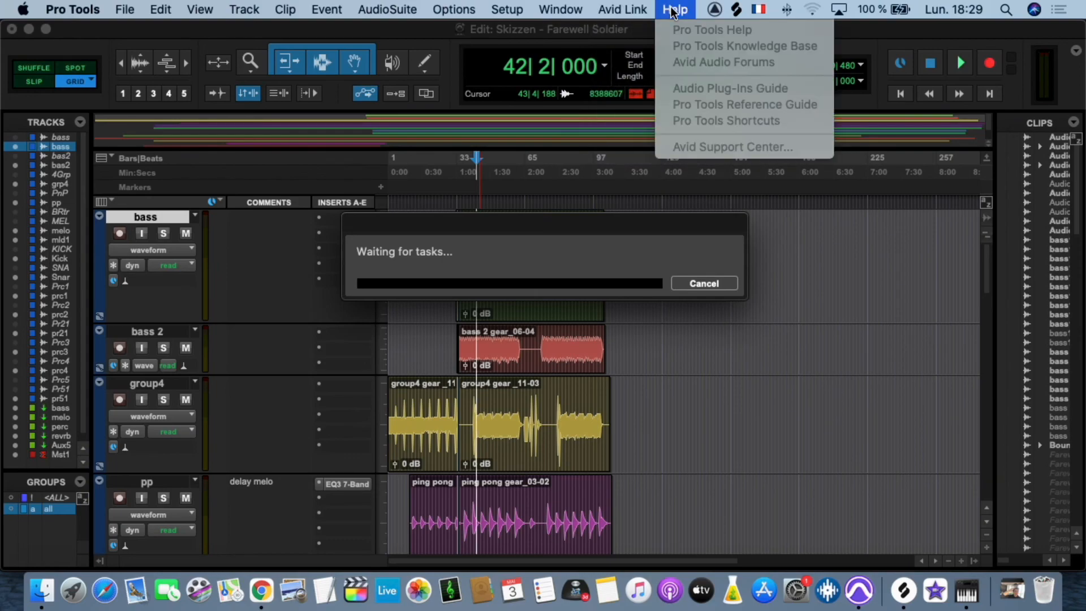
left_click(320, 92)
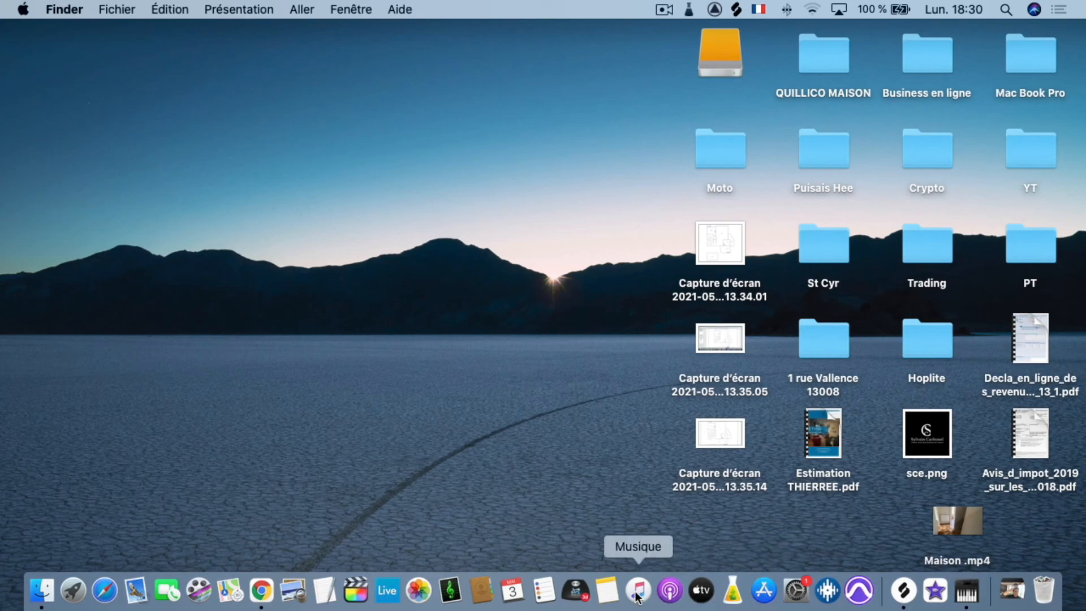
Relaunch Pro Tools from Launchpad
left_click(74, 591)
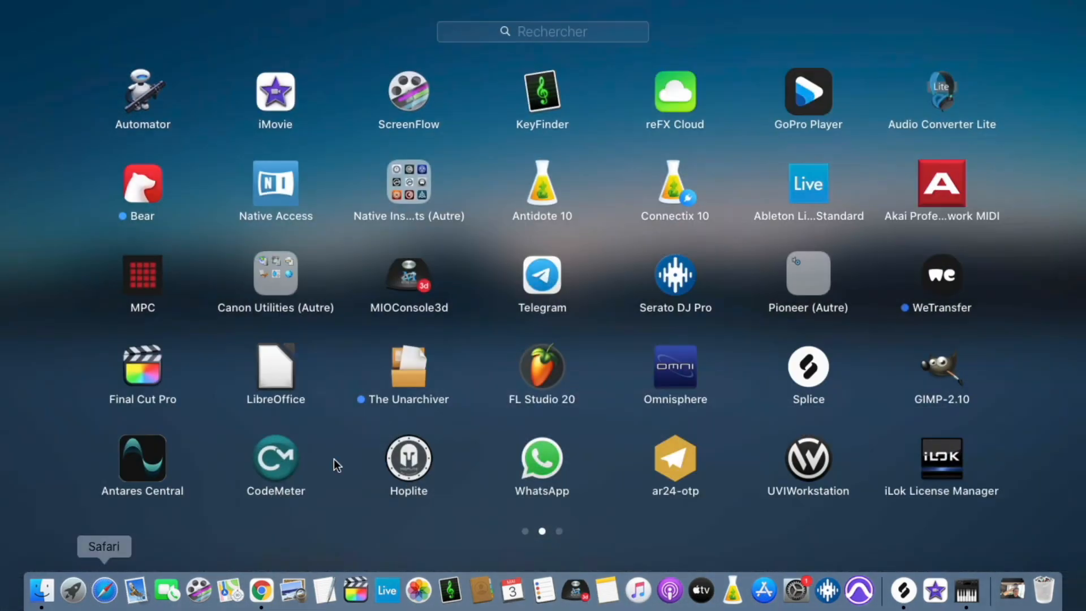
scroll(546, 371, "right", 5)
left_click(528, 94)
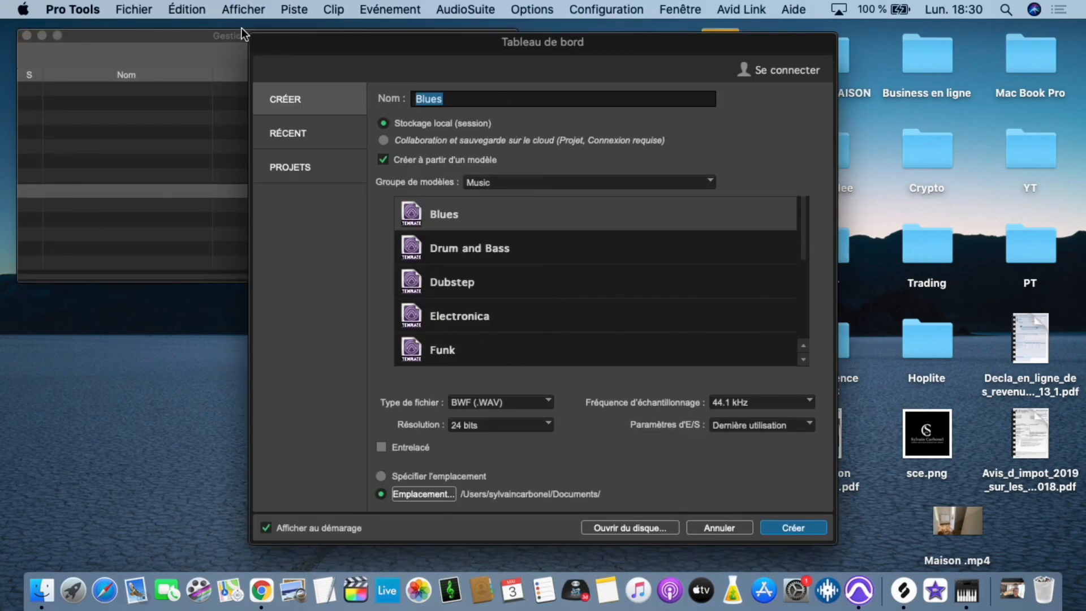
Examine the French command names, including those of Avid Link, Fenêtre, AudioSuite and Édition
left_click(119, 14)
mouse_move(765, 6)
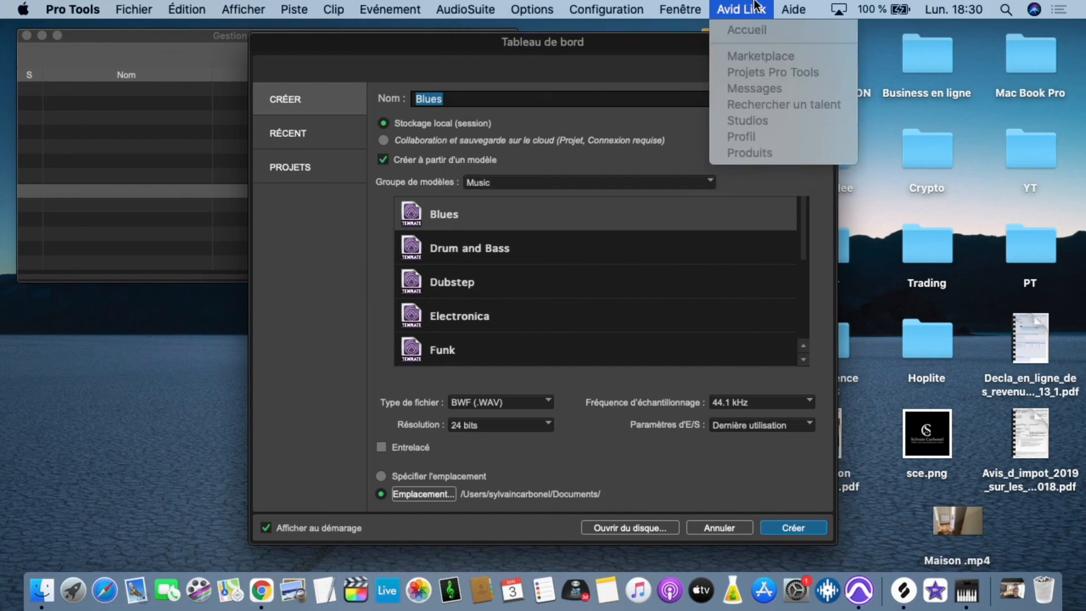
mouse_move(682, 6)
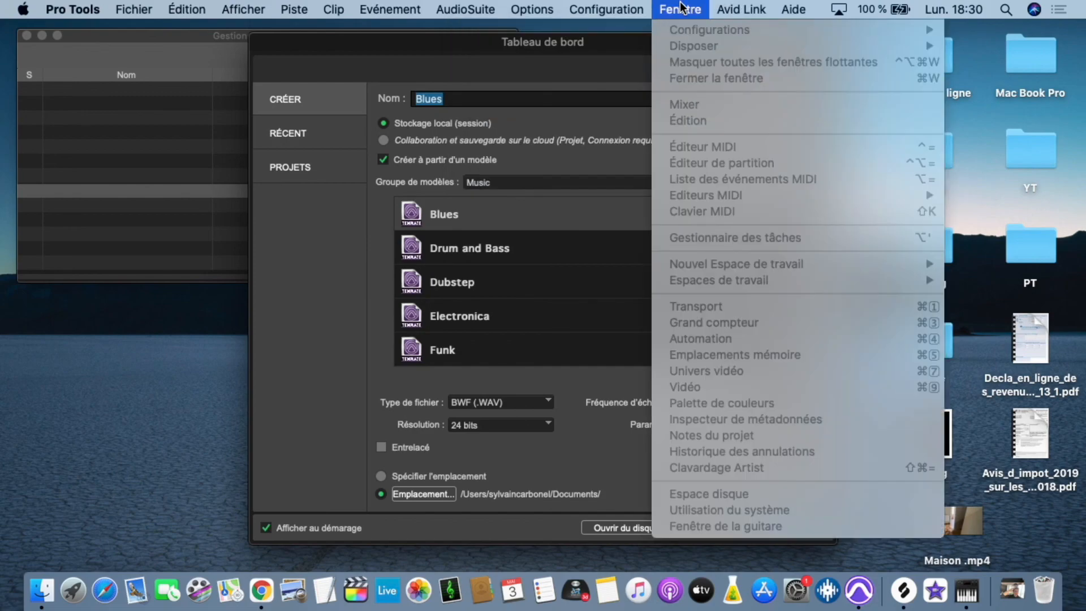
mouse_move(628, 8)
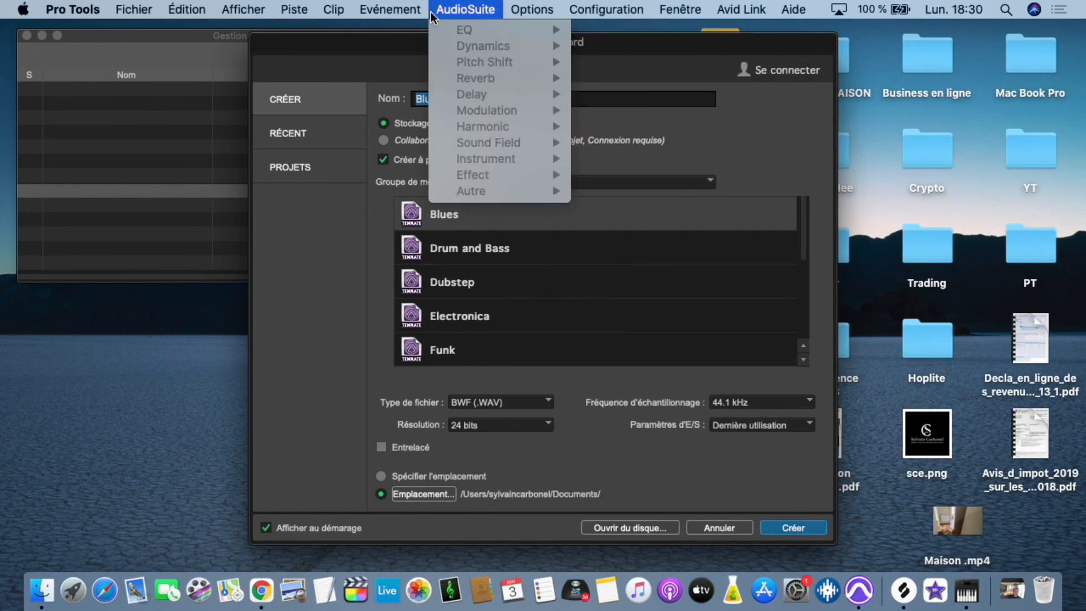
mouse_move(367, 17)
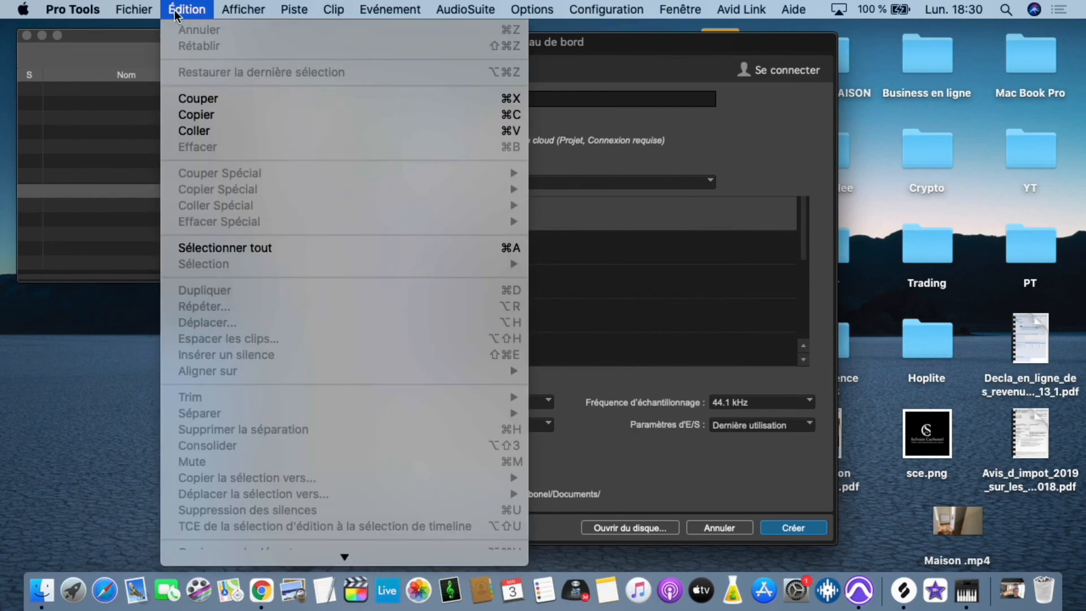
mouse_move(123, 12)
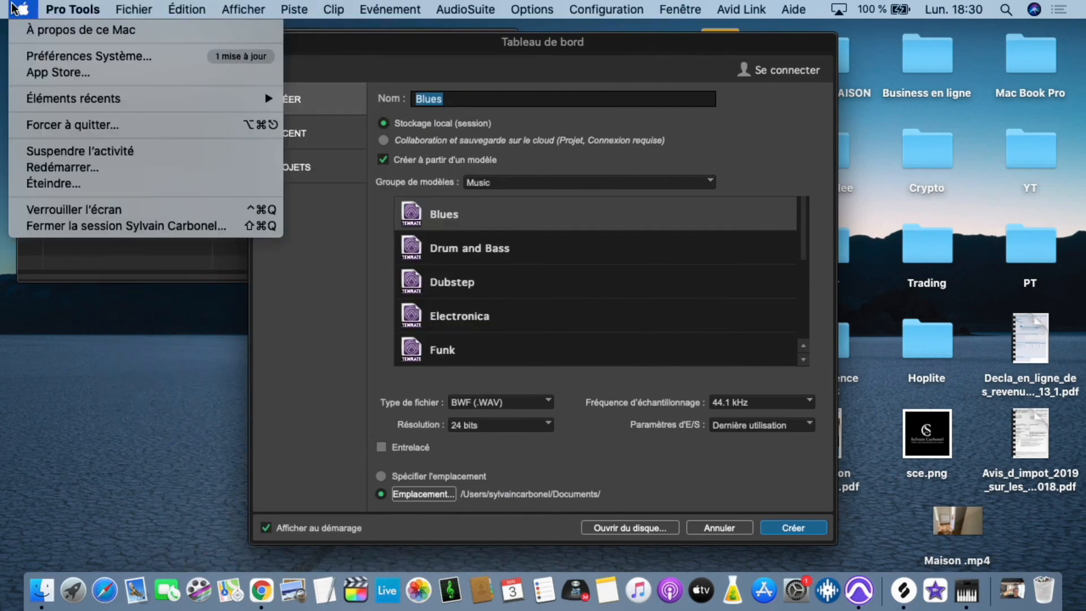
left_click(65, 7)
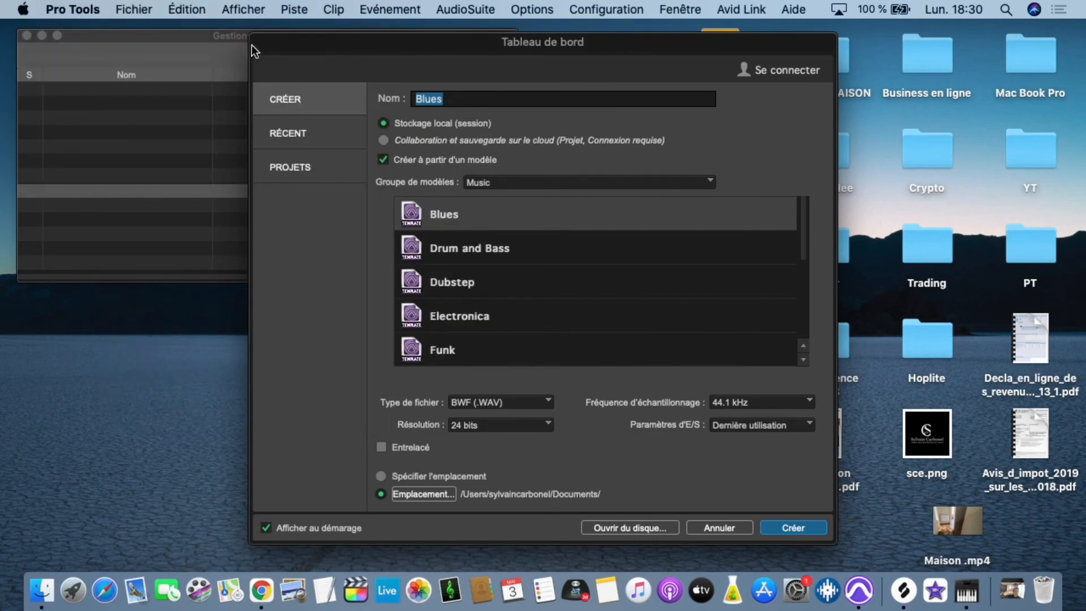
Dismiss the Tableau de bord without creating a session and close the Gestionnaire des tâches window
left_click(732, 528)
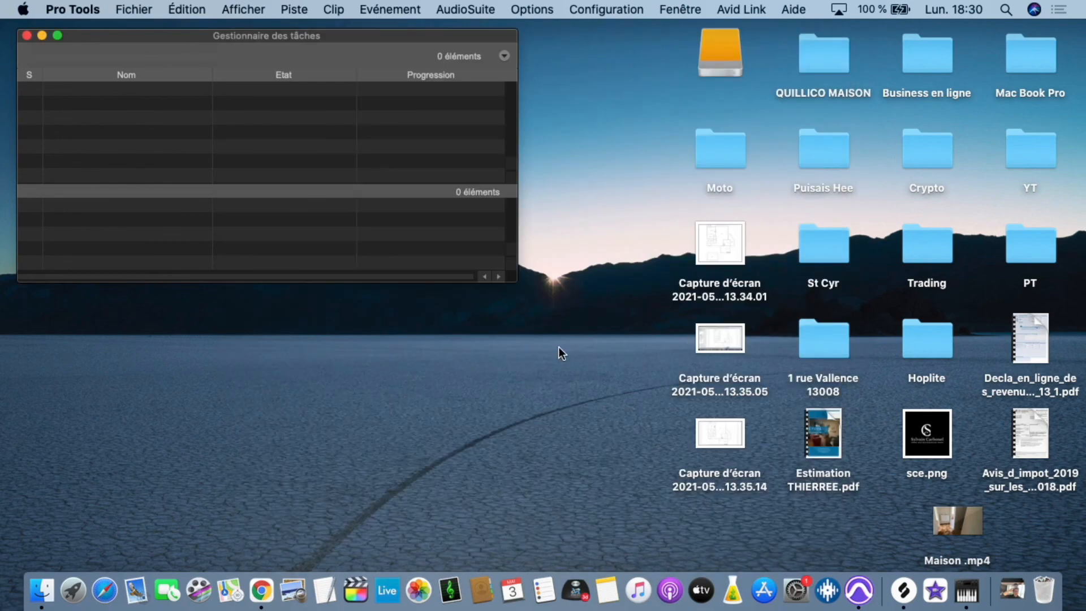
left_click(24, 34)
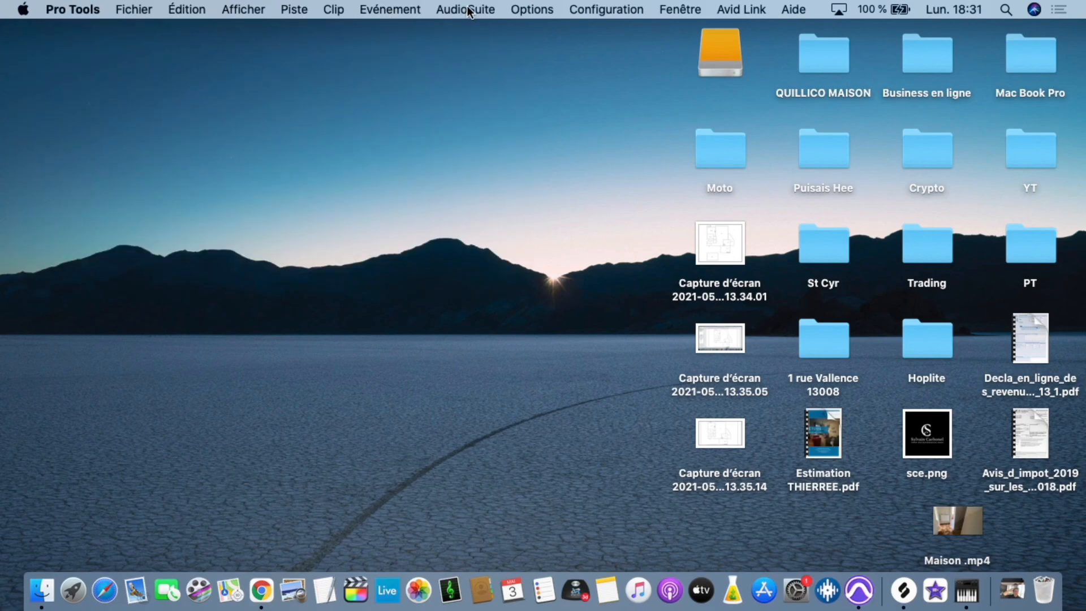